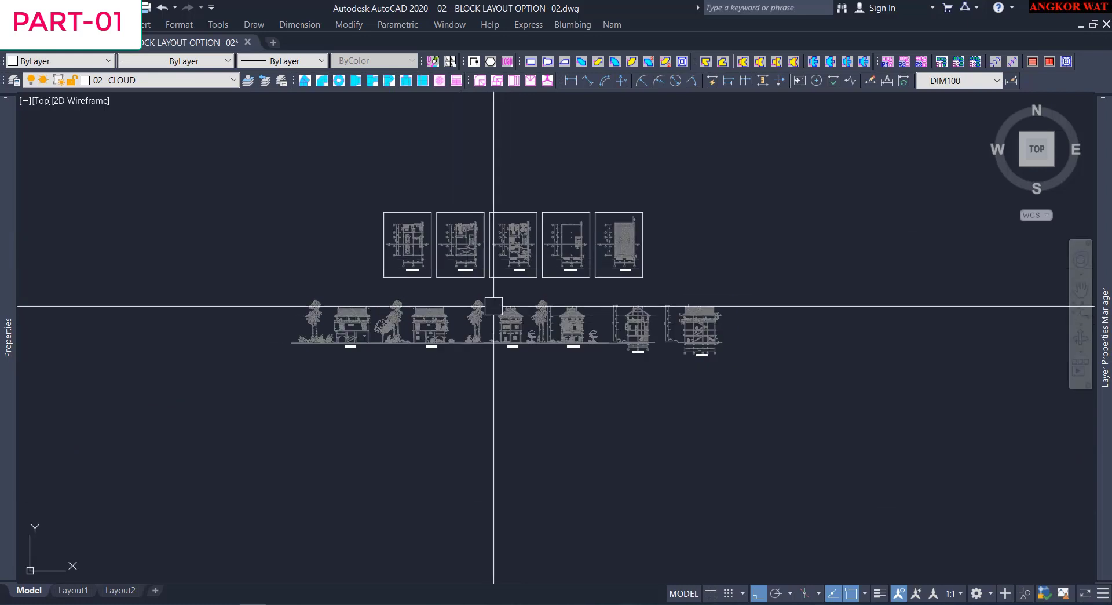
{"action": "scroll", "coordinate": [415, 229], "scroll_direction": "up", "scroll_amount": 12}
{"action": "middle_click_drag", "start_coordinate": [249, 281], "coordinate": [359, 357]}
{"action": "scroll", "coordinate": [359, 357], "scroll_direction": "down", "scroll_amount": 10}
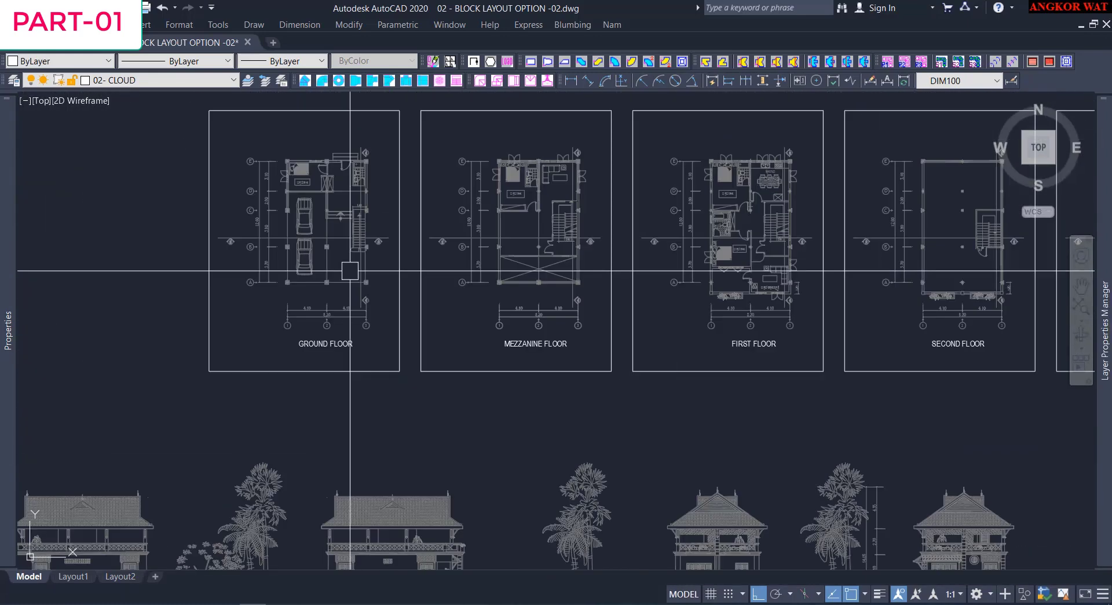
{"action": "middle_click_drag", "start_coordinate": [390, 291], "coordinate": [623, 363]}
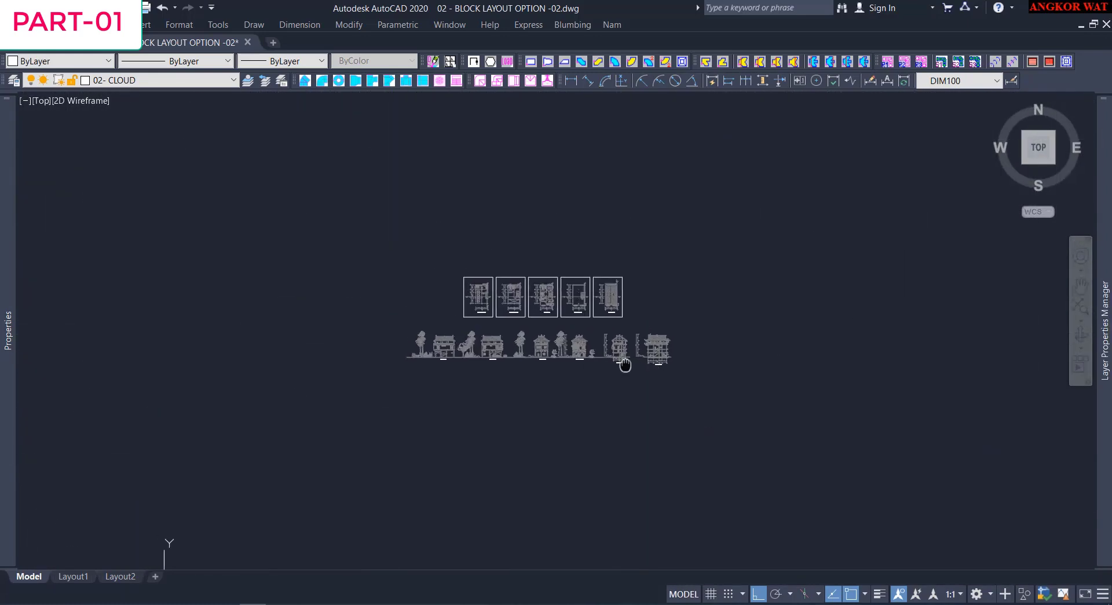
{"action": "left_click", "coordinate": [1081, 307]}
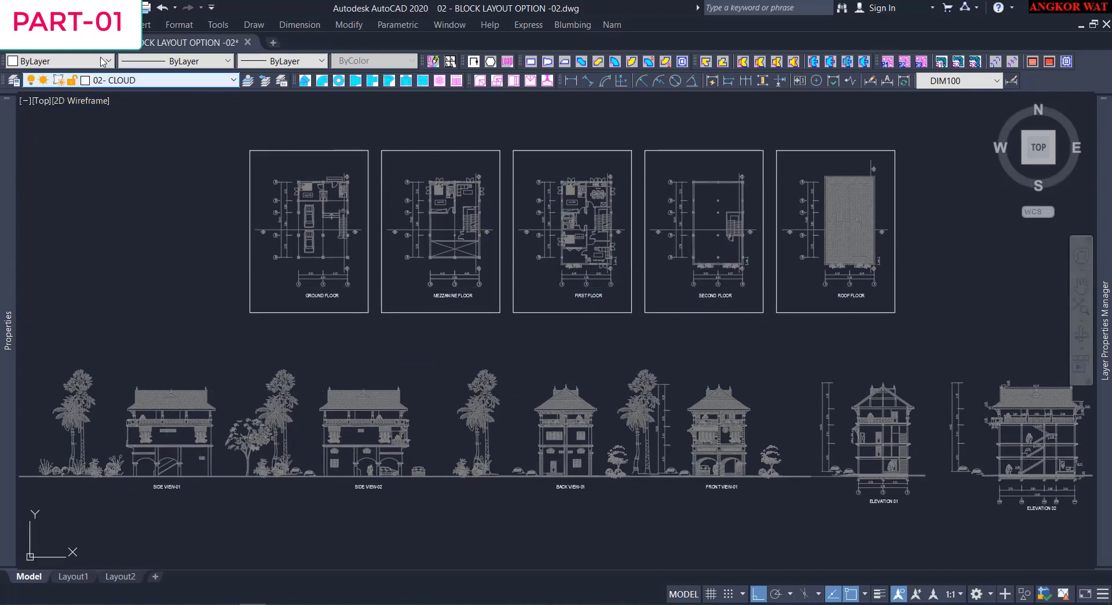
Save the drawing as "02 - LIGHTING SYSTEM" in the 02- LIGHTING SYSTEM folder under the MEP villa project's 01- ELECTRICAL SYSTEM folder.
{"action": "key", "text": "ctrl+shift+s"}
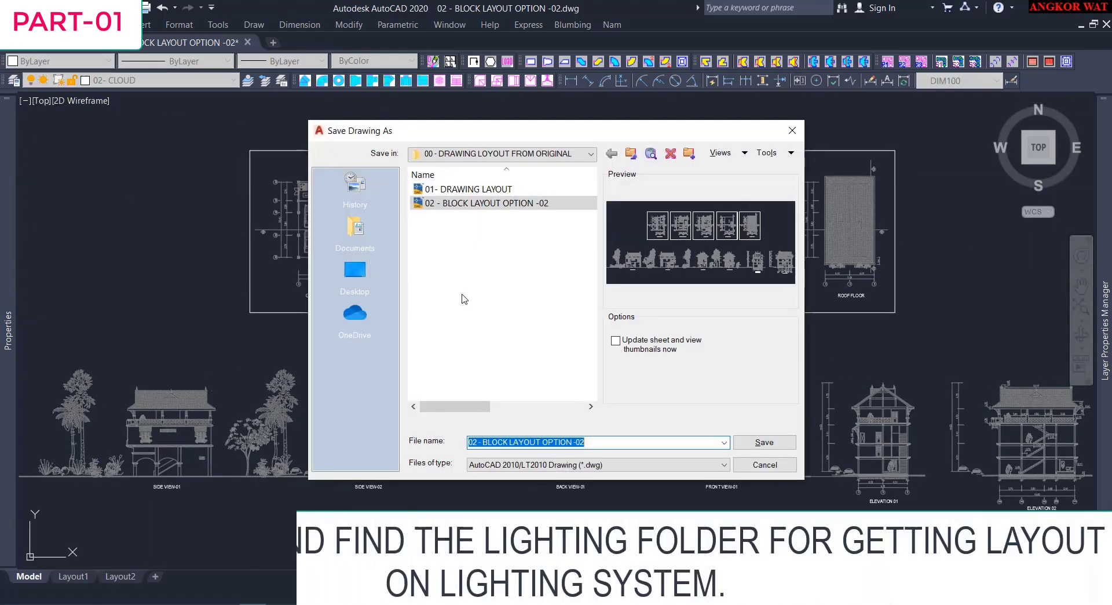
{"action": "left_click", "coordinate": [355, 270]}
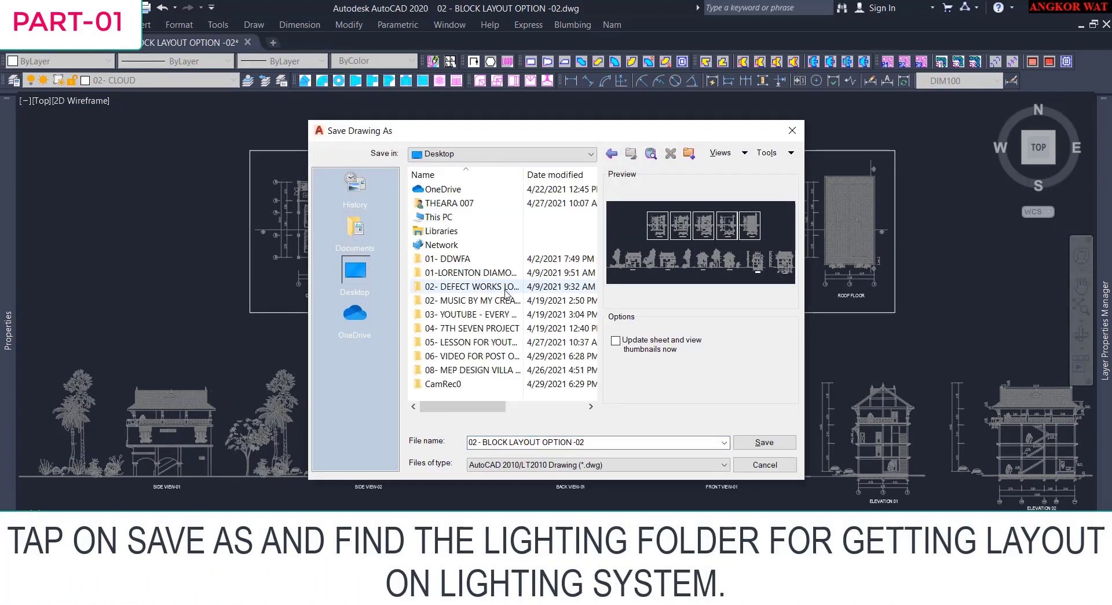
{"action": "scroll", "coordinate": [494, 345], "scroll_direction": "down", "scroll_amount": 1}
{"action": "left_click", "coordinate": [451, 369]}
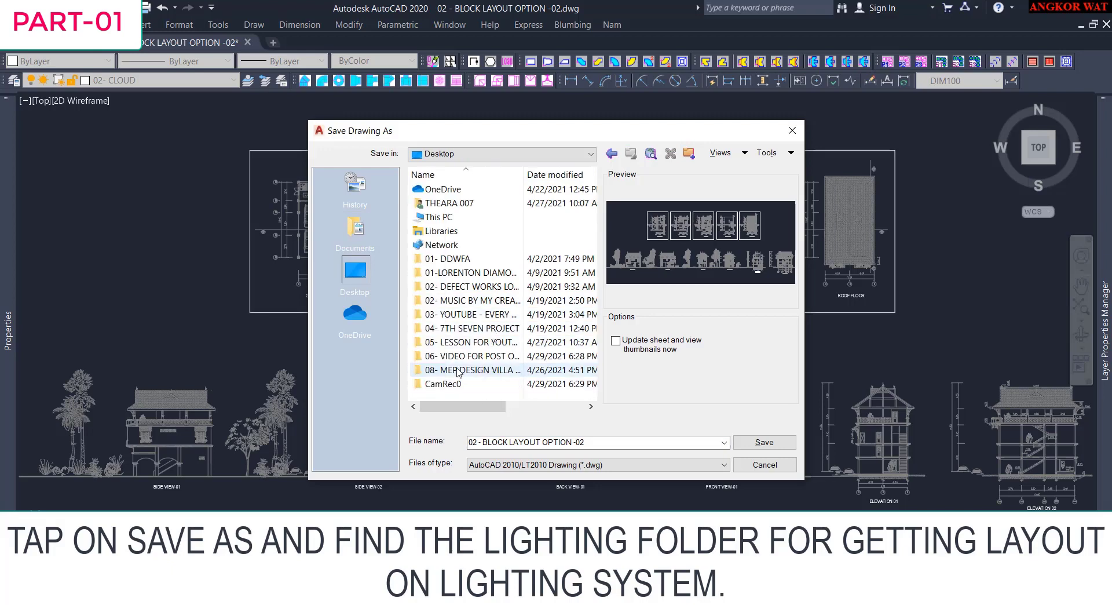
{"action": "double_click", "coordinate": [451, 370]}
{"action": "double_click", "coordinate": [463, 203]}
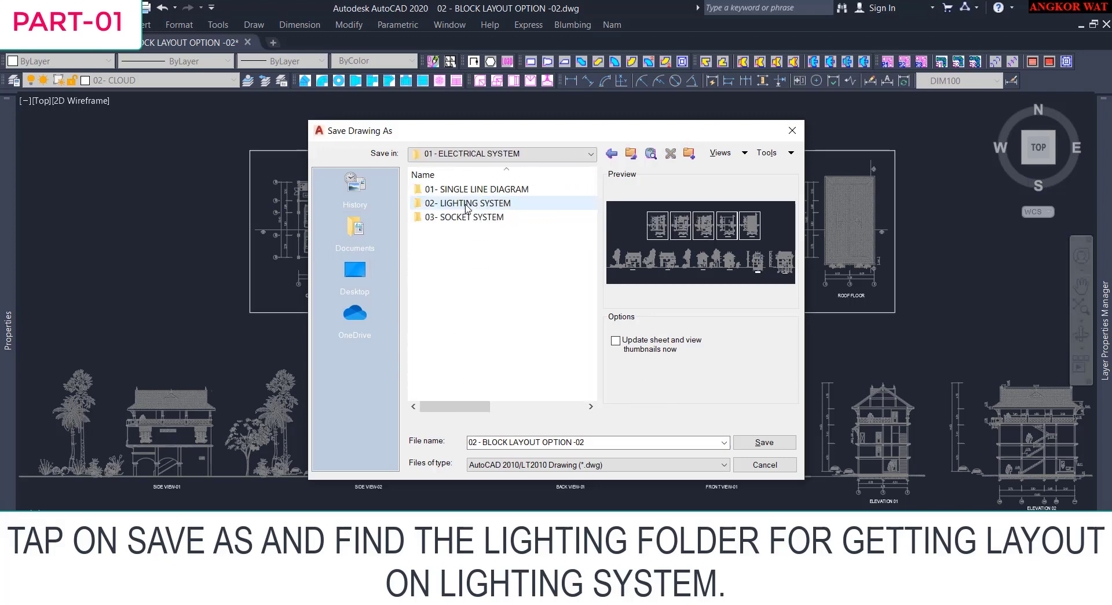
{"action": "double_click", "coordinate": [469, 204]}
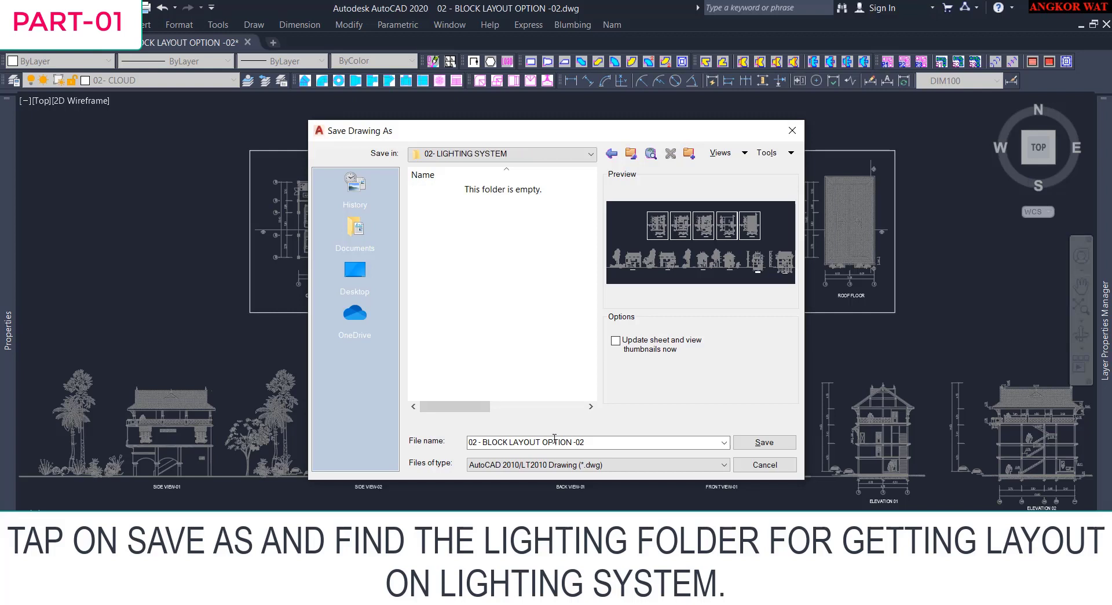
{"action": "left_click", "coordinate": [608, 446]}
{"action": "type", "text": "02 - LIGHTING SYSTEM"}
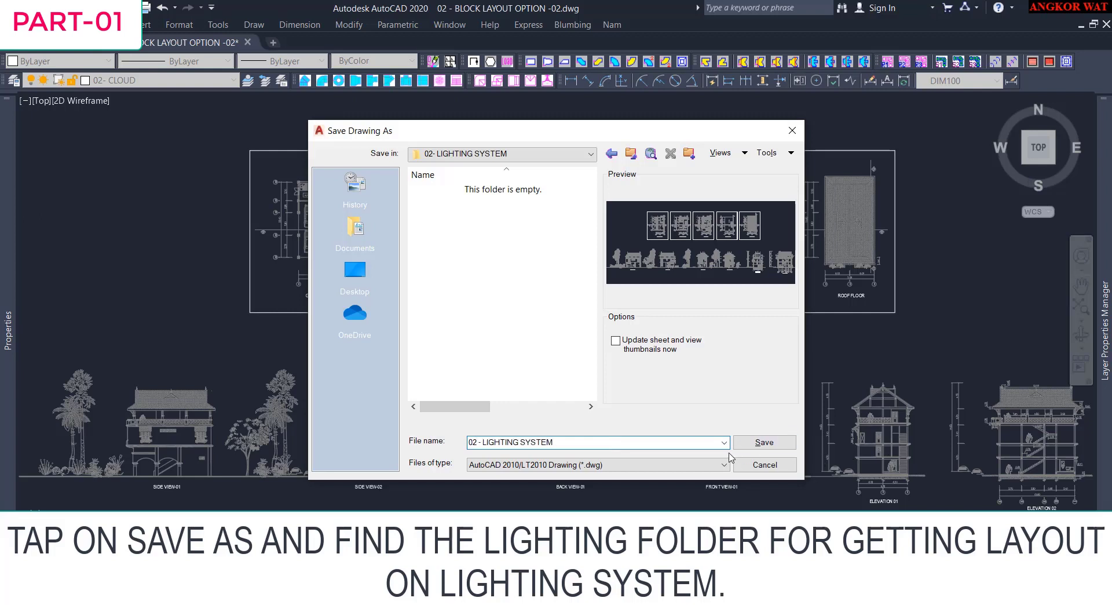
{"action": "left_click", "coordinate": [761, 443]}
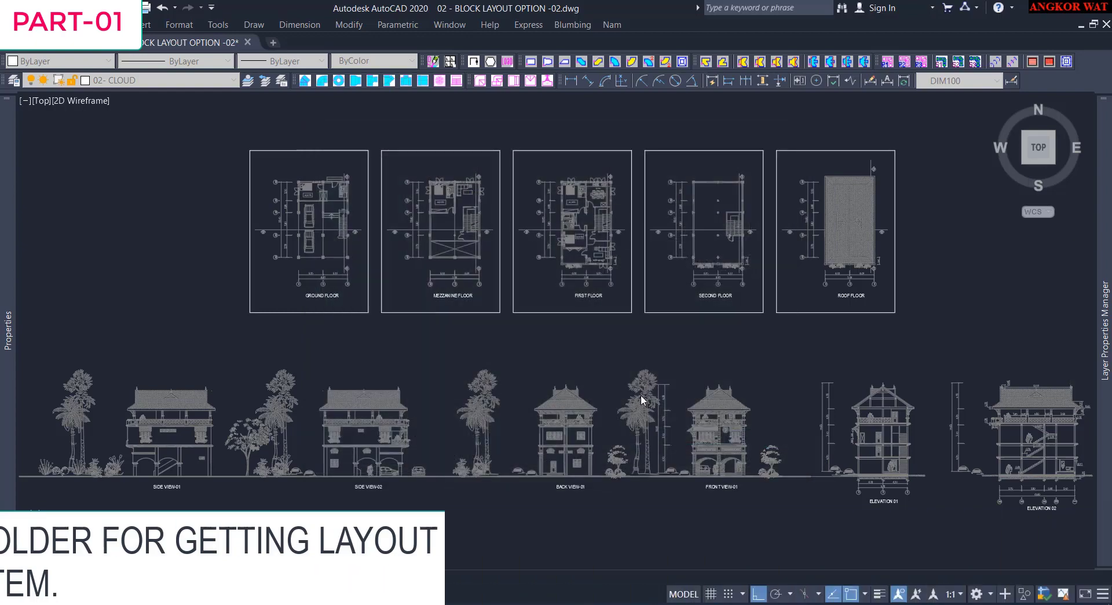
{"action": "scroll", "coordinate": [509, 335], "scroll_direction": "down", "scroll_amount": 5}
{"action": "scroll", "coordinate": [484, 330], "scroll_direction": "up", "scroll_amount": 10}
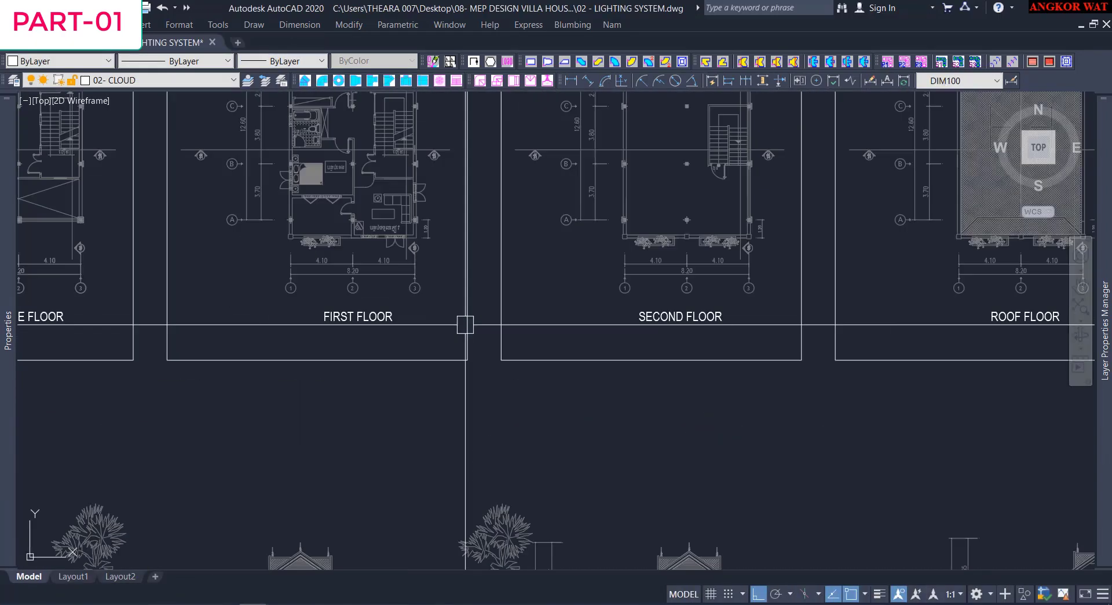
{"action": "scroll", "coordinate": [465, 325], "scroll_direction": "down", "scroll_amount": 5}
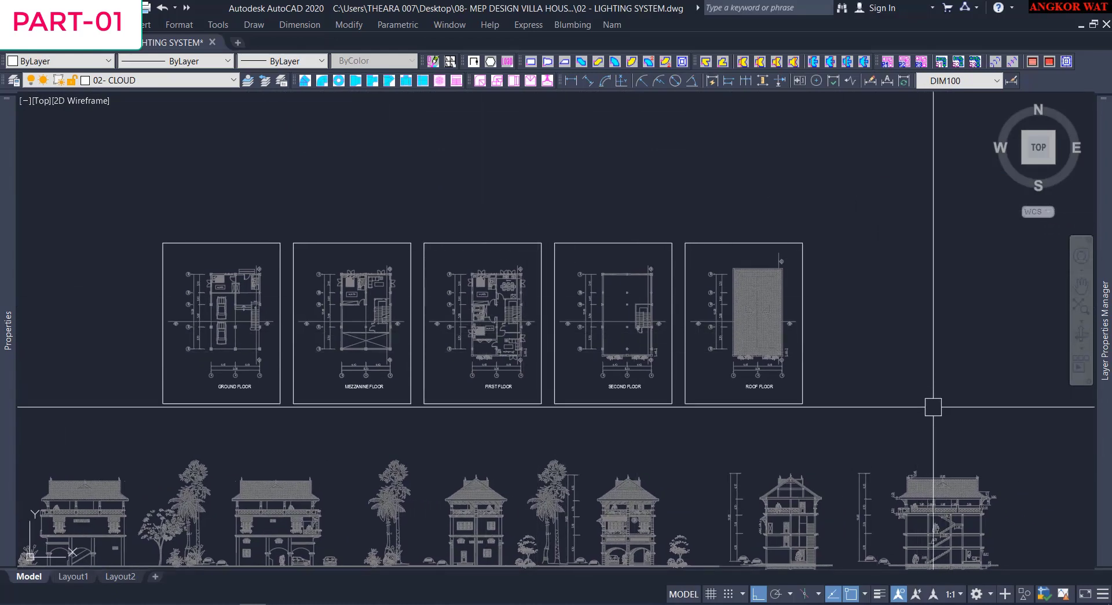
Create a new layer group filter named DESIGN under the All filter.
{"action": "mouse_move", "coordinate": [1105, 330]}
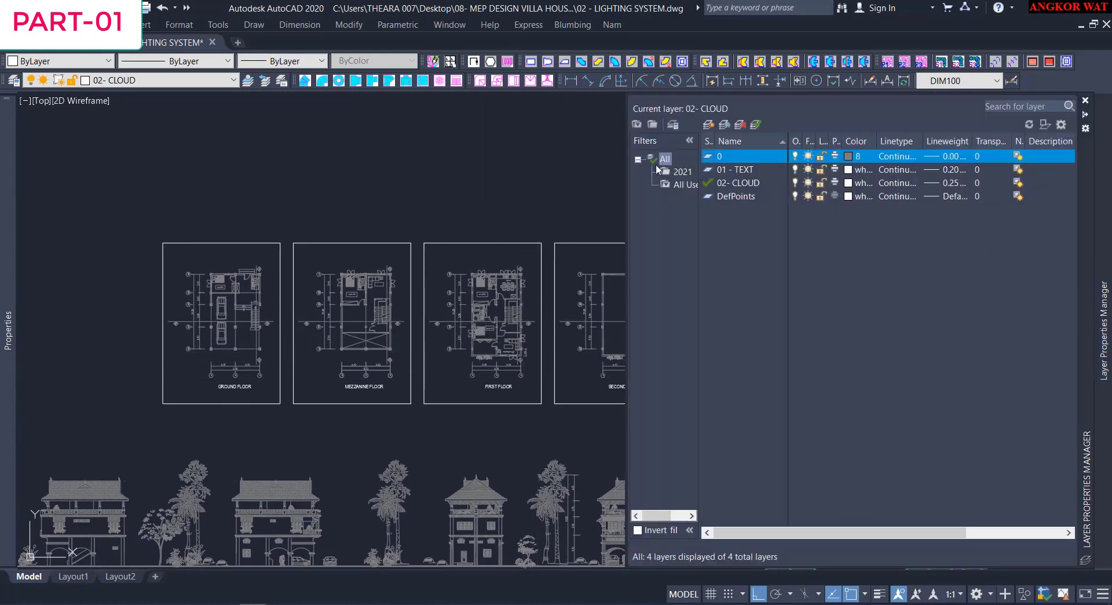
{"action": "left_click", "coordinate": [681, 173]}
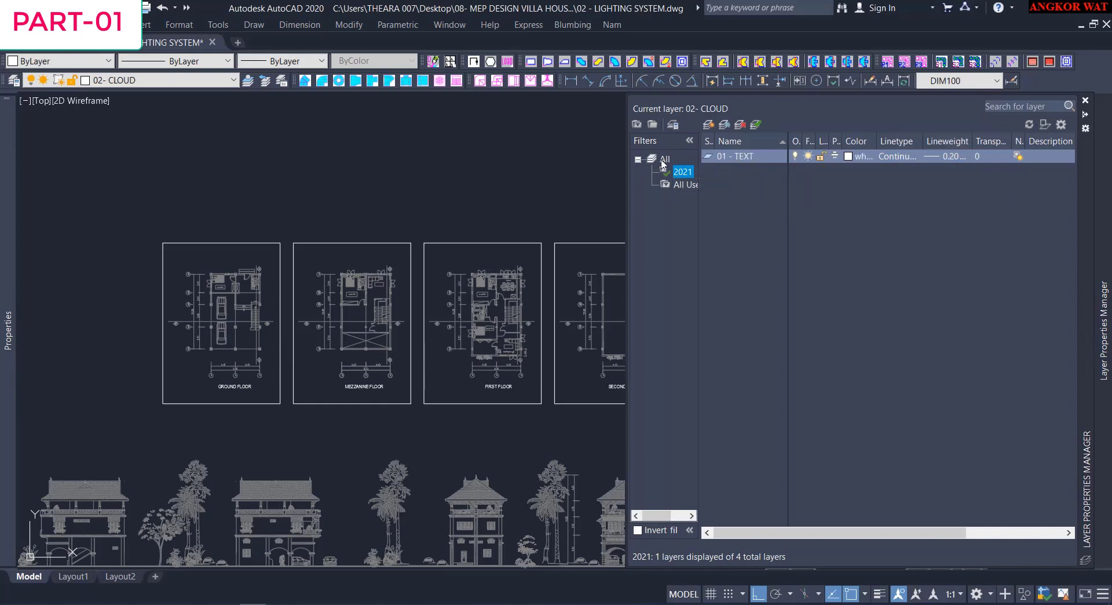
{"action": "right_click", "coordinate": [664, 164]}
{"action": "left_click", "coordinate": [711, 257]}
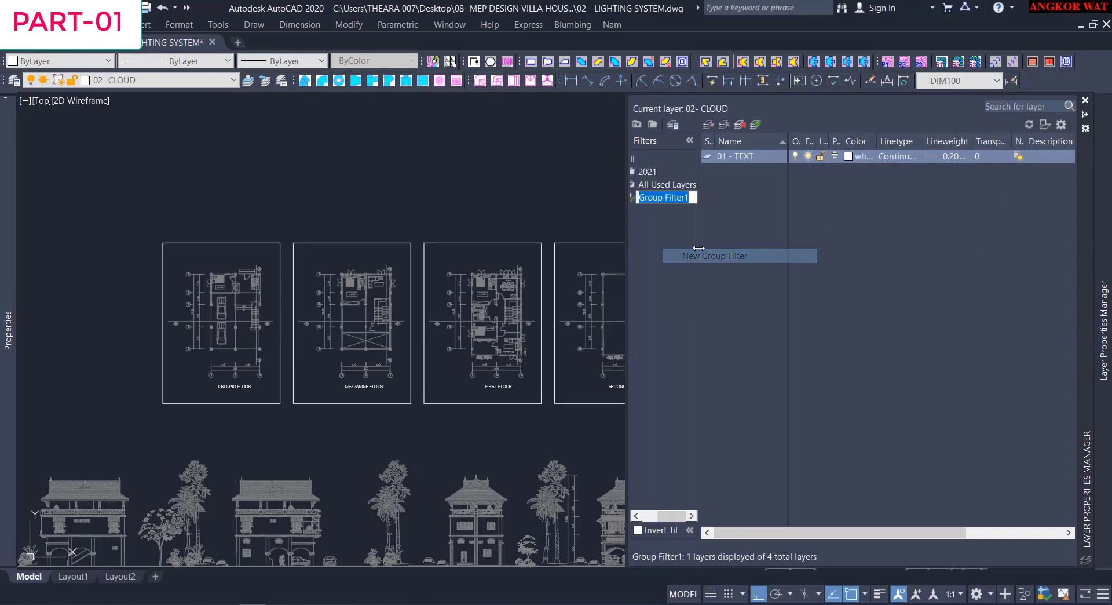
{"action": "type", "text": "DESIGN"}
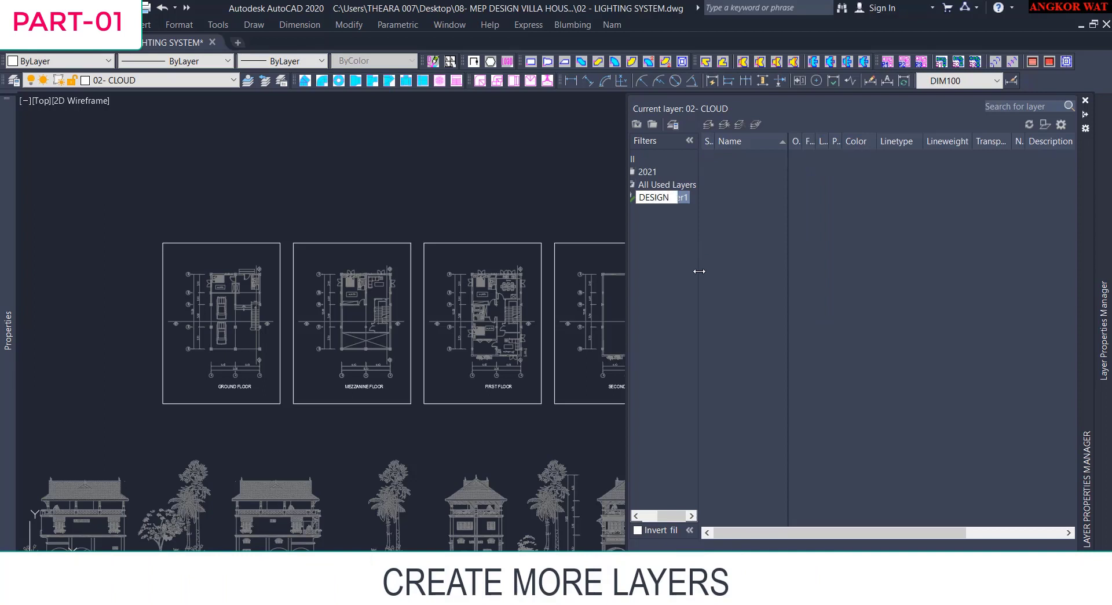
{"action": "key", "text": "Return"}
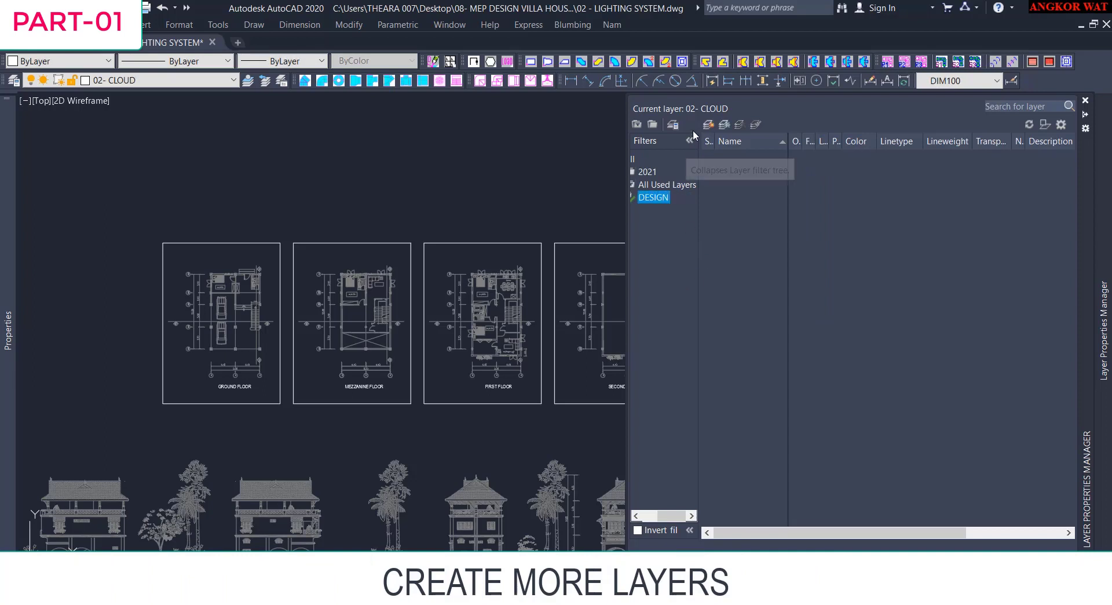
Create a layer named "01 - SYMBOL" in the DESIGN filter and make it the current layer.
{"action": "left_click", "coordinate": [708, 124]}
{"action": "type", "text": "01 - SYMBOL"}
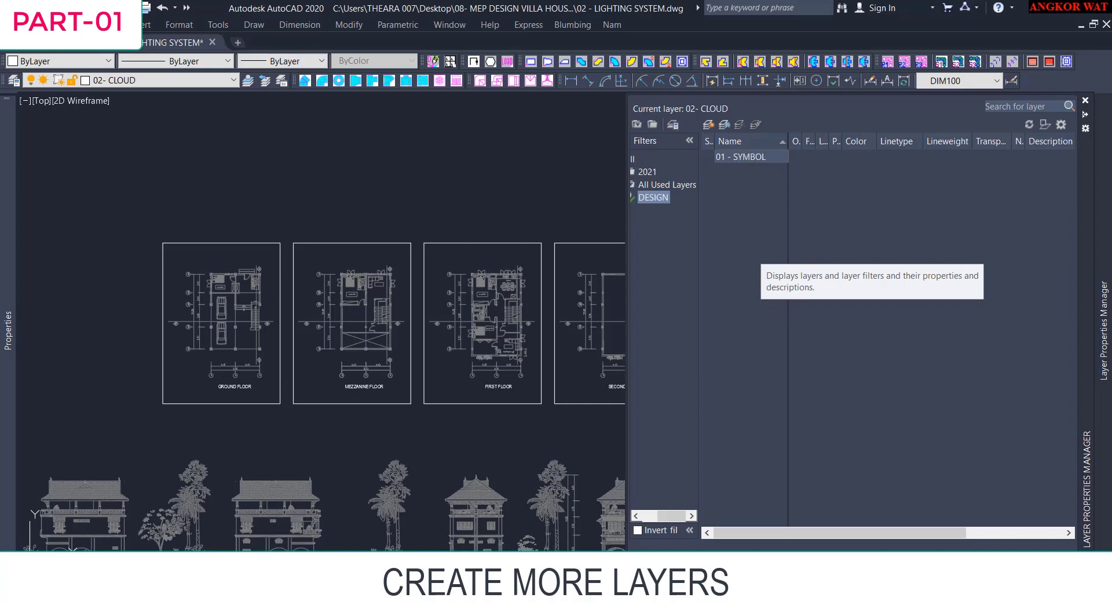
{"action": "key", "text": "Return"}
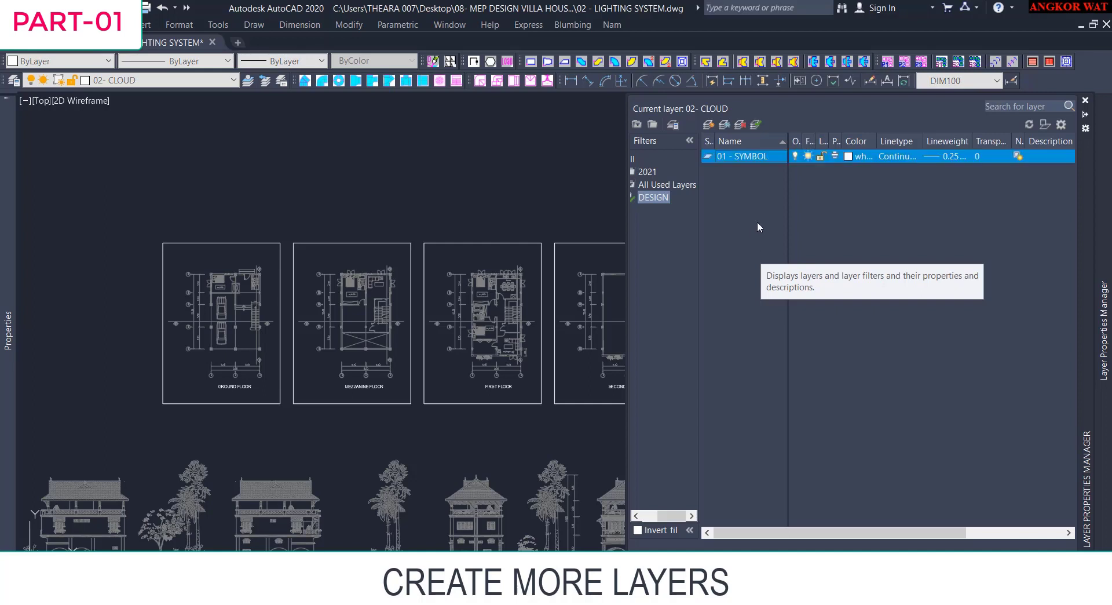
{"action": "left_click", "coordinate": [756, 124]}
Set the 01 - SYMBOL layer's color to red and rename the layer "01 - LIGHTING -01".
{"action": "left_click", "coordinate": [850, 159]}
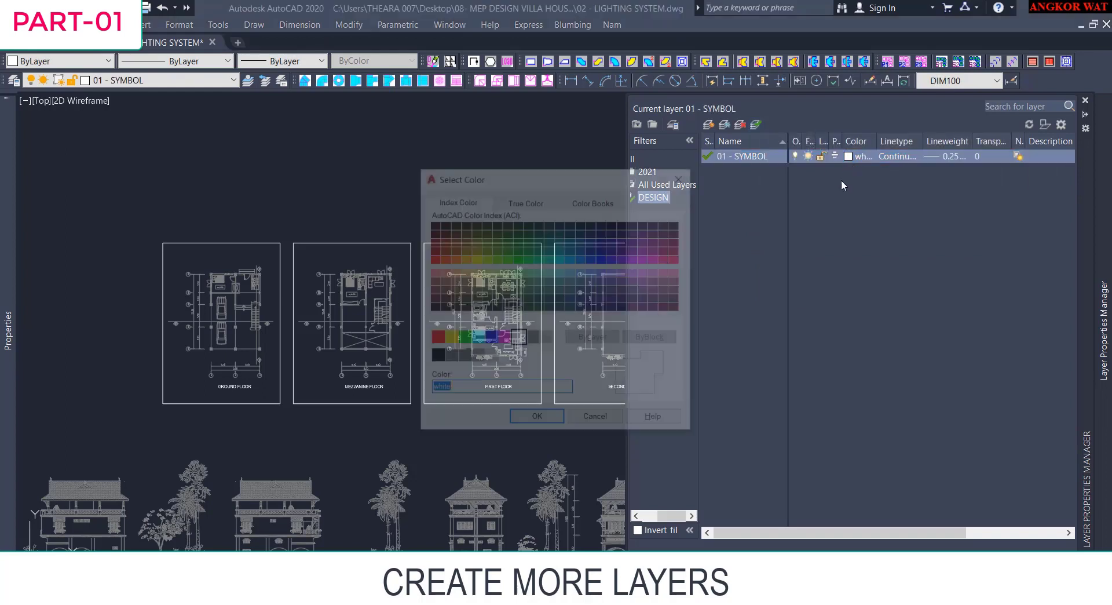
{"action": "left_click", "coordinate": [435, 339]}
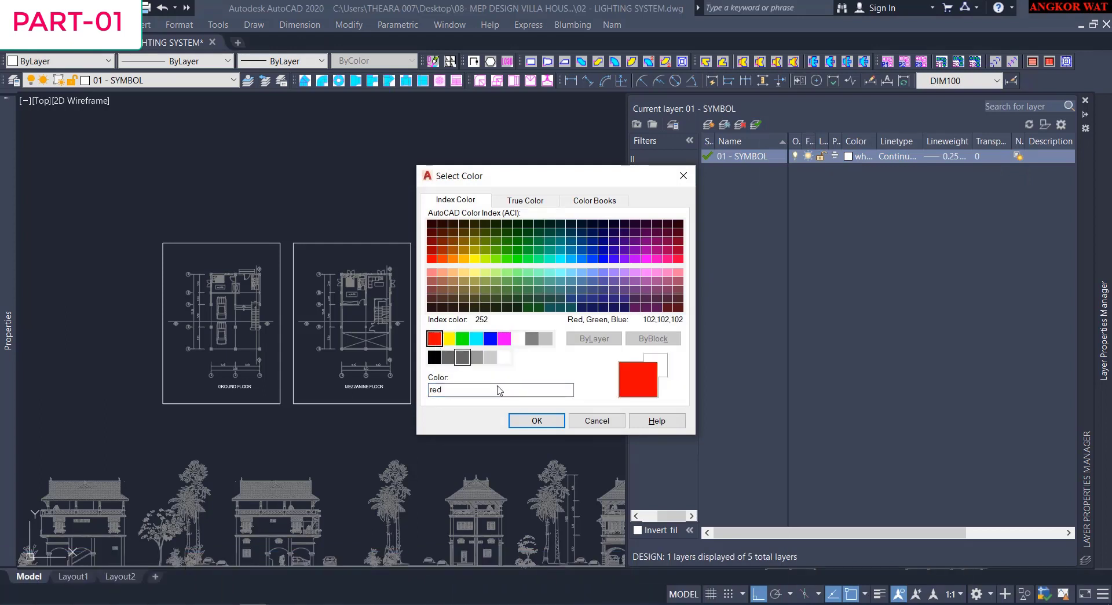
{"action": "left_click", "coordinate": [537, 420]}
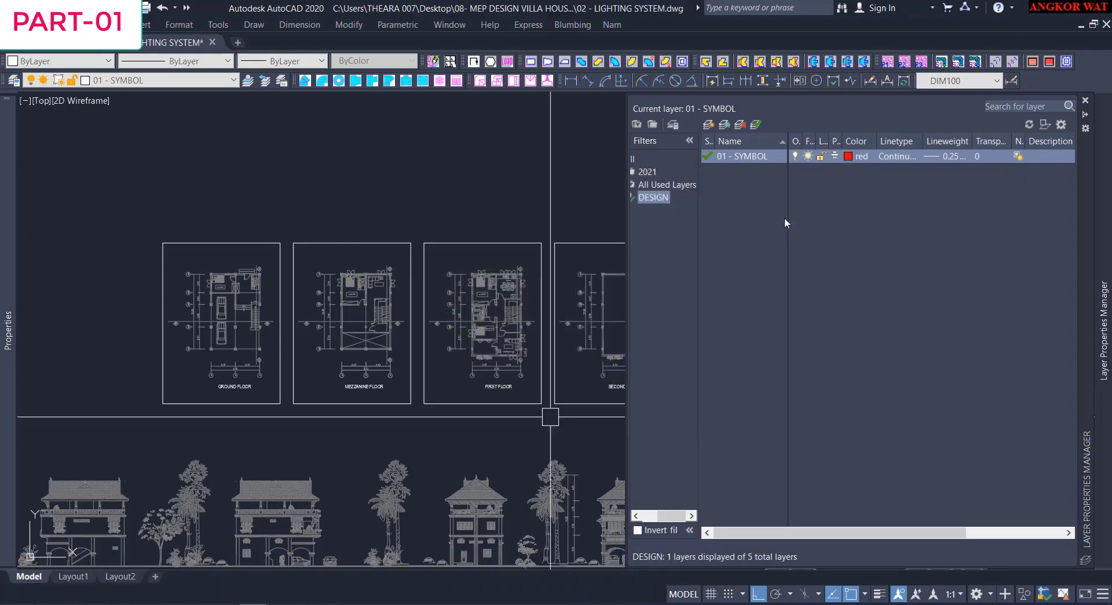
{"action": "double_click", "coordinate": [765, 160]}
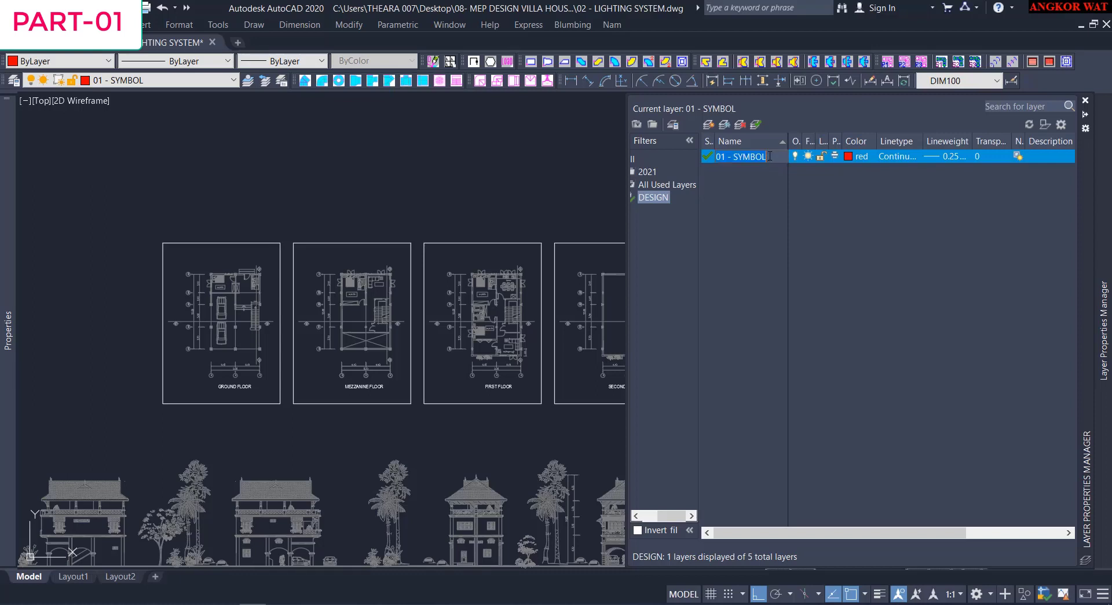
{"action": "left_click_drag", "start_coordinate": [748, 157], "coordinate": [735, 156]}
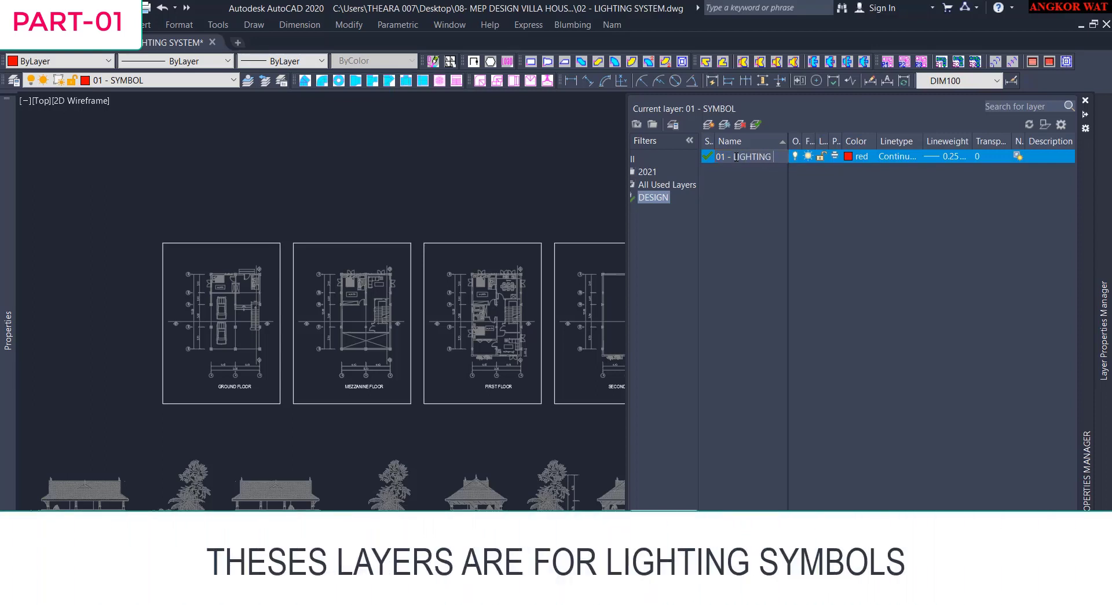
{"action": "key", "text": "Return"}
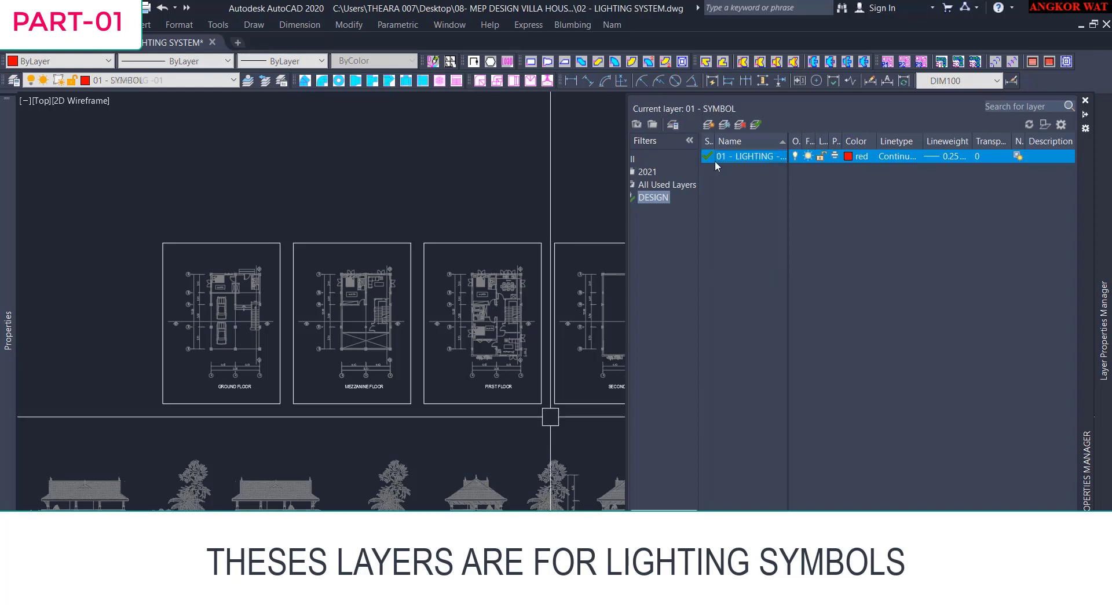
Add a layer named "02 - LIGHTING -02" to the DESIGN filter.
{"action": "left_click", "coordinate": [708, 124]}
{"action": "type", "text": "02-"}
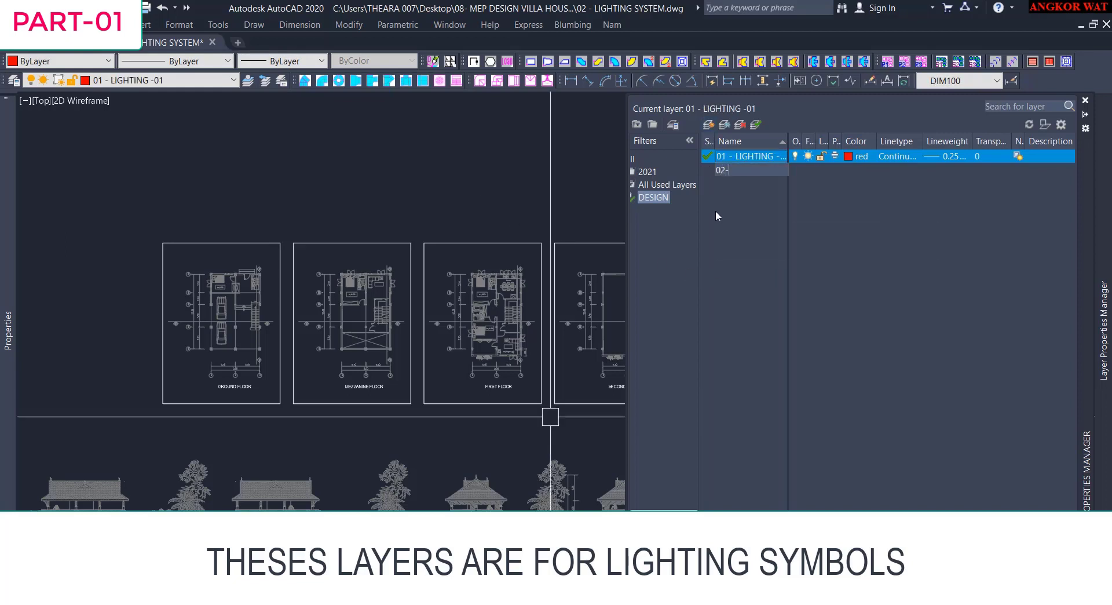
{"action": "type", "text": " - LI"}
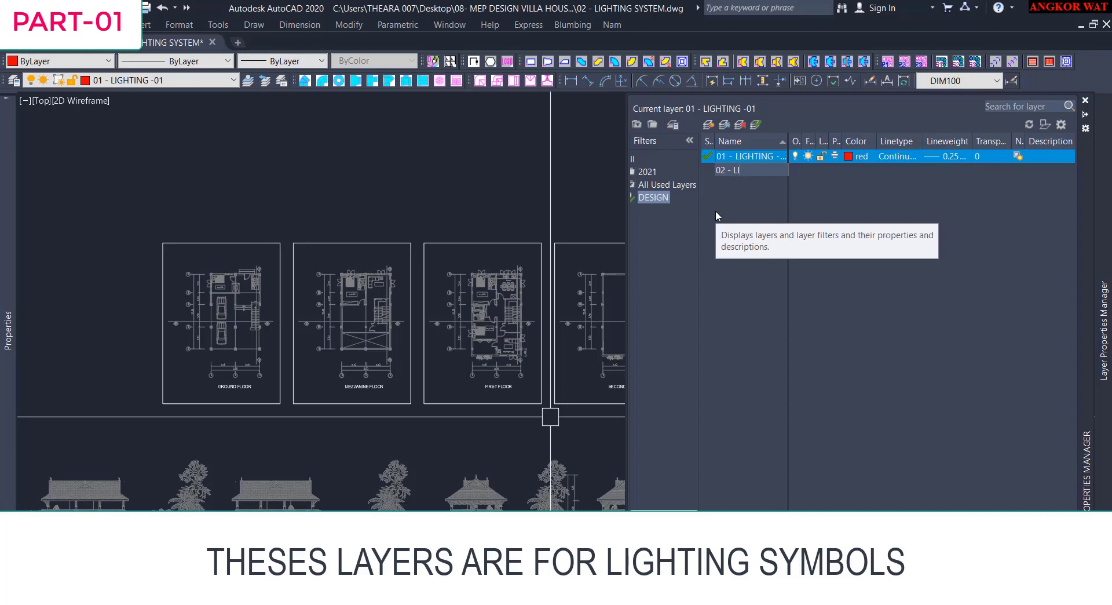
{"action": "type", "text": "GHTING -02"}
{"action": "key", "text": "Return"}
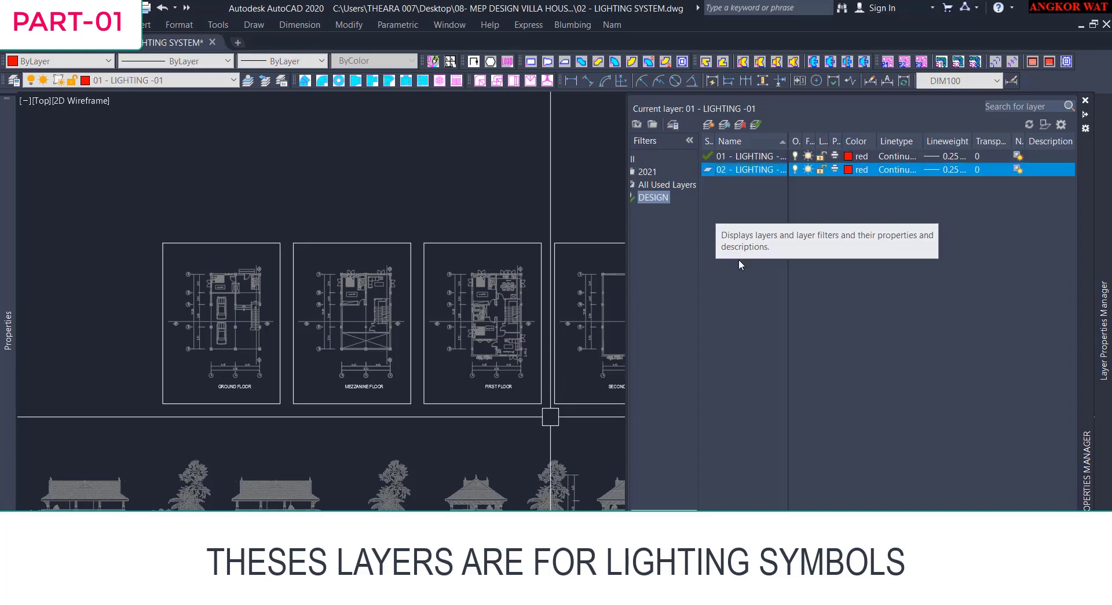
Add two more layers to the DESIGN filter, named "03 - LIGHTING -03" and "04 - LIGHTING - 04".
{"action": "left_click", "coordinate": [708, 124]}
{"action": "type", "text": "03"}
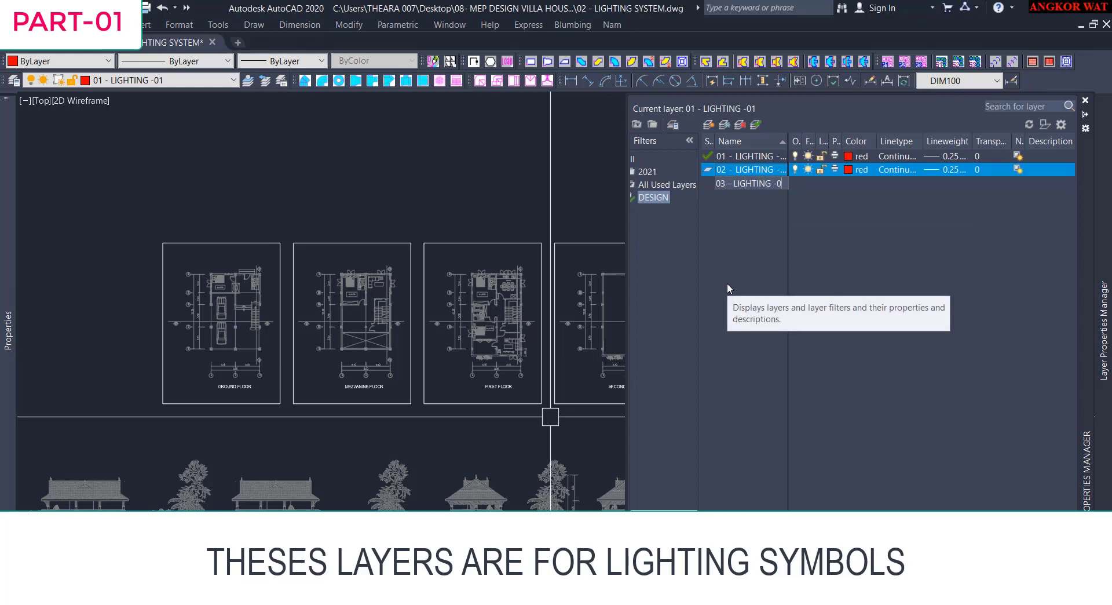
{"action": "type", "text": "- LIGHTING -03"}
{"action": "key", "text": "Return"}
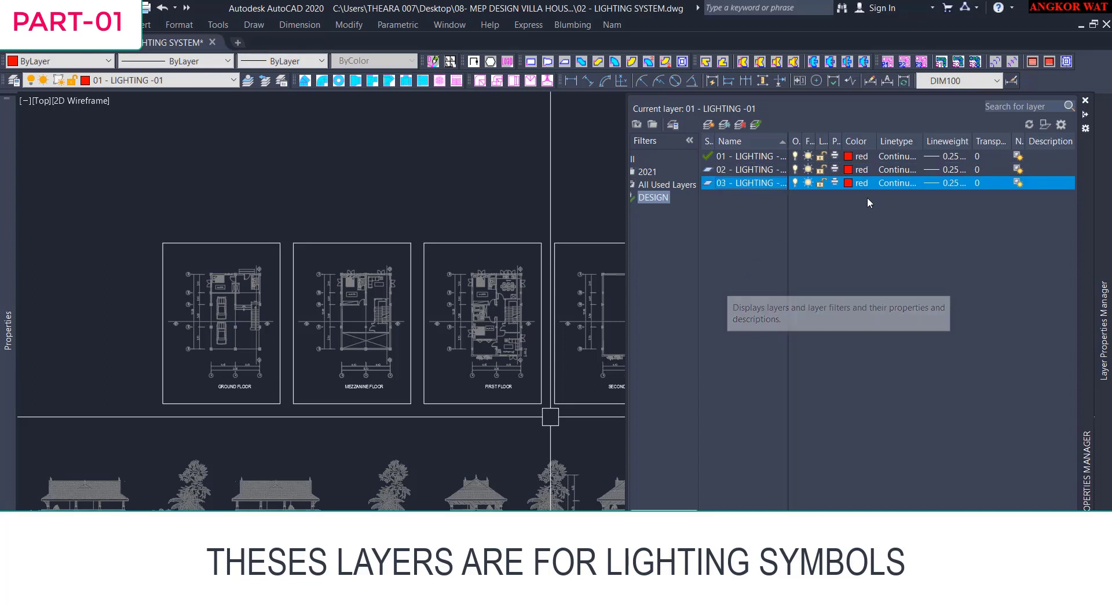
{"action": "left_click", "coordinate": [707, 125]}
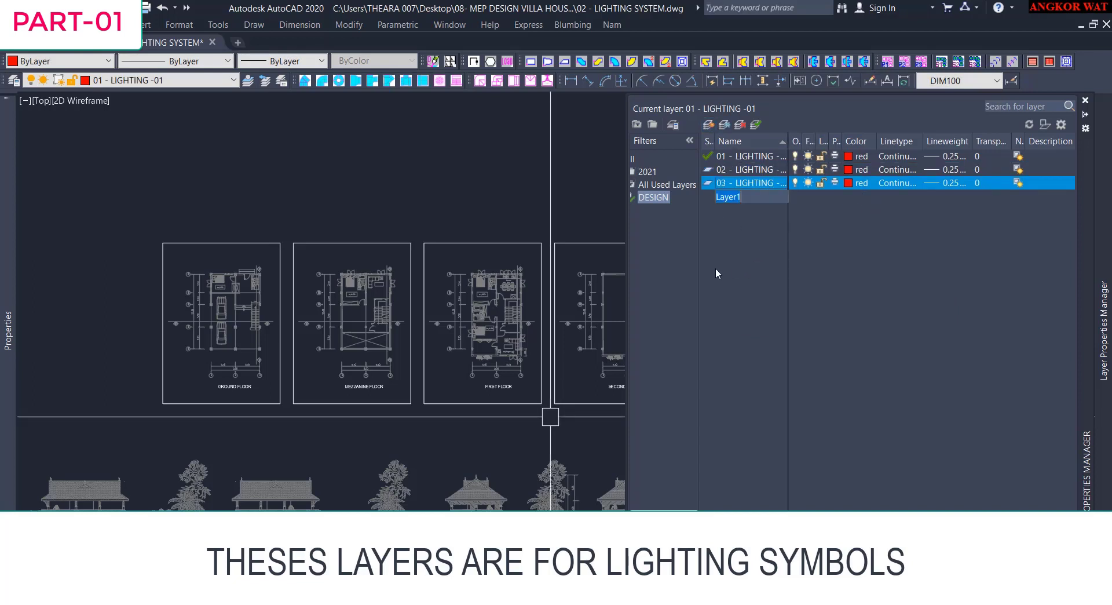
{"action": "type", "text": "04 - LIGHTING - 04"}
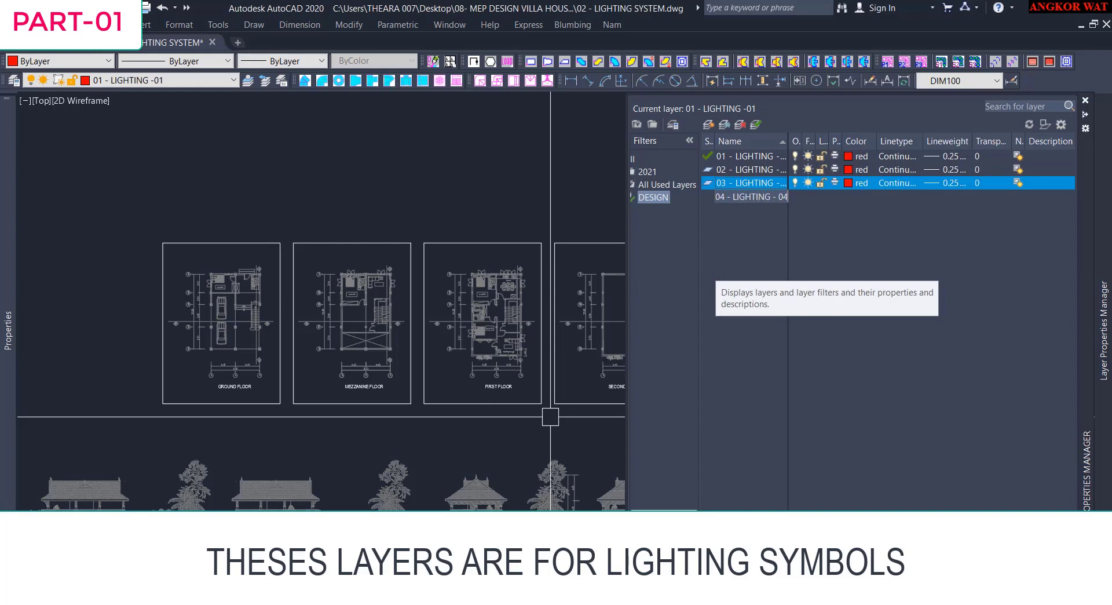
{"action": "key", "text": "Return"}
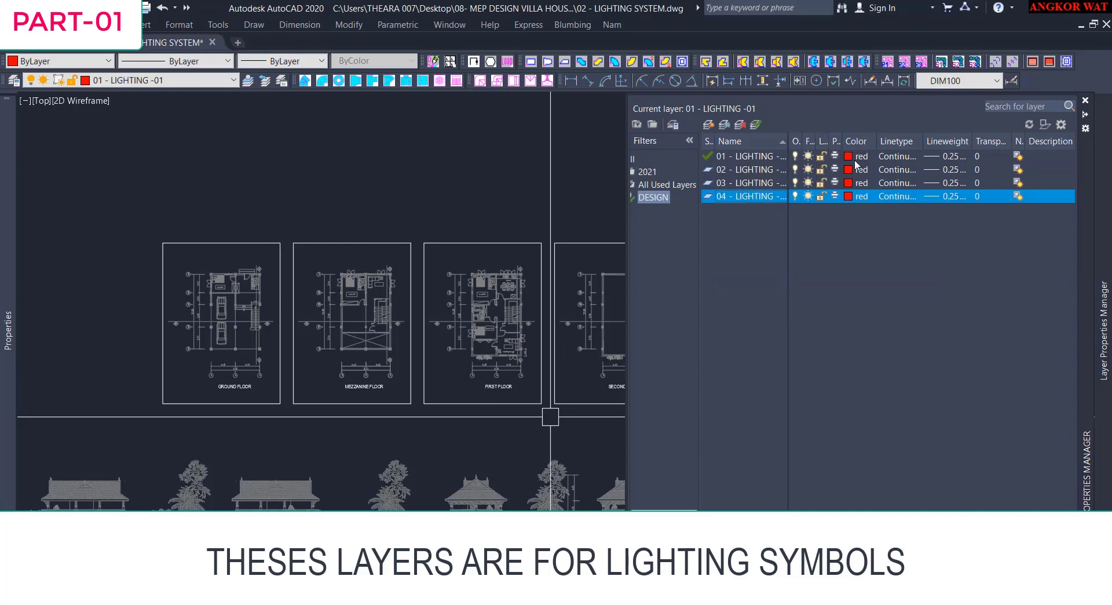
Set the color of the 02 - LIGHTING -02 layer to green.
{"action": "left_click", "coordinate": [858, 169]}
{"action": "left_click", "coordinate": [463, 339]}
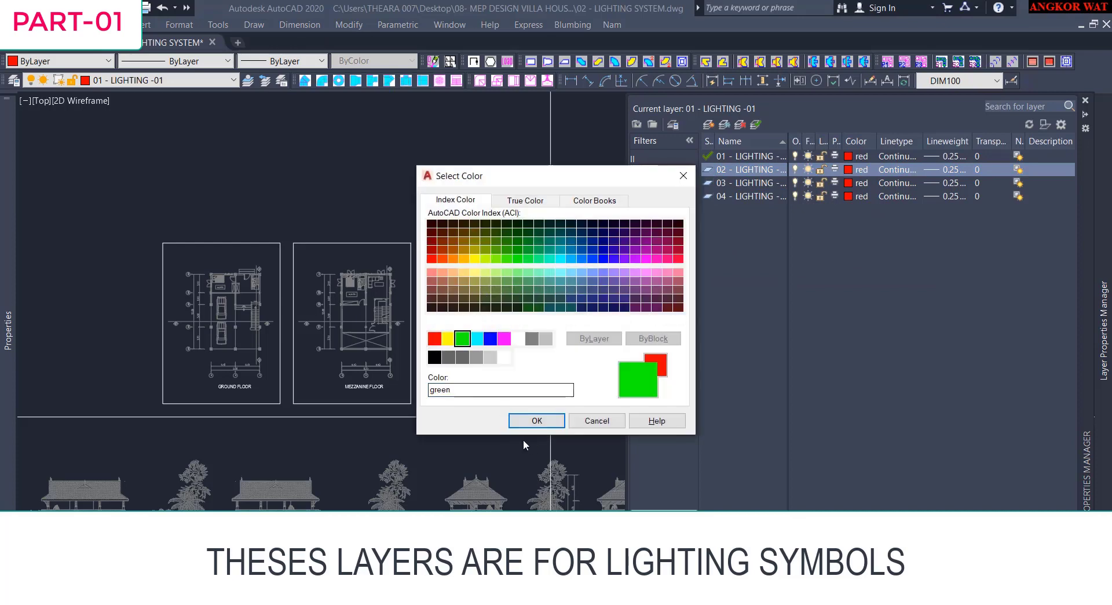
{"action": "left_click", "coordinate": [537, 420]}
Set the color of the 03 - LIGHTING -03 layer to blue and of the 04 - LIGHTING - 04 layer to magenta.
{"action": "left_click", "coordinate": [849, 187]}
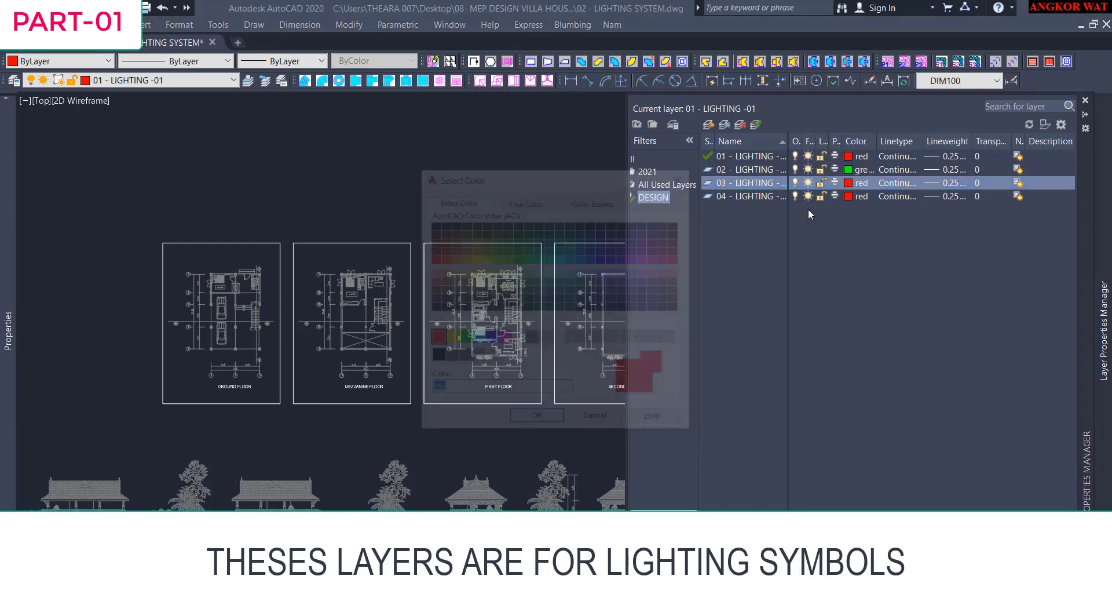
{"action": "left_click", "coordinate": [490, 339]}
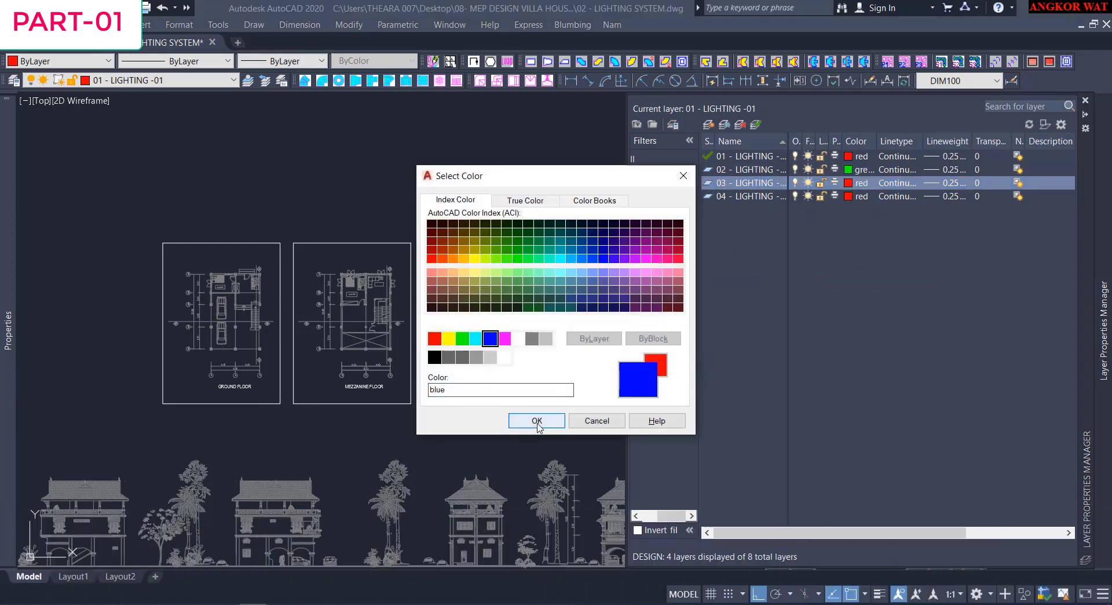
{"action": "left_click", "coordinate": [525, 422]}
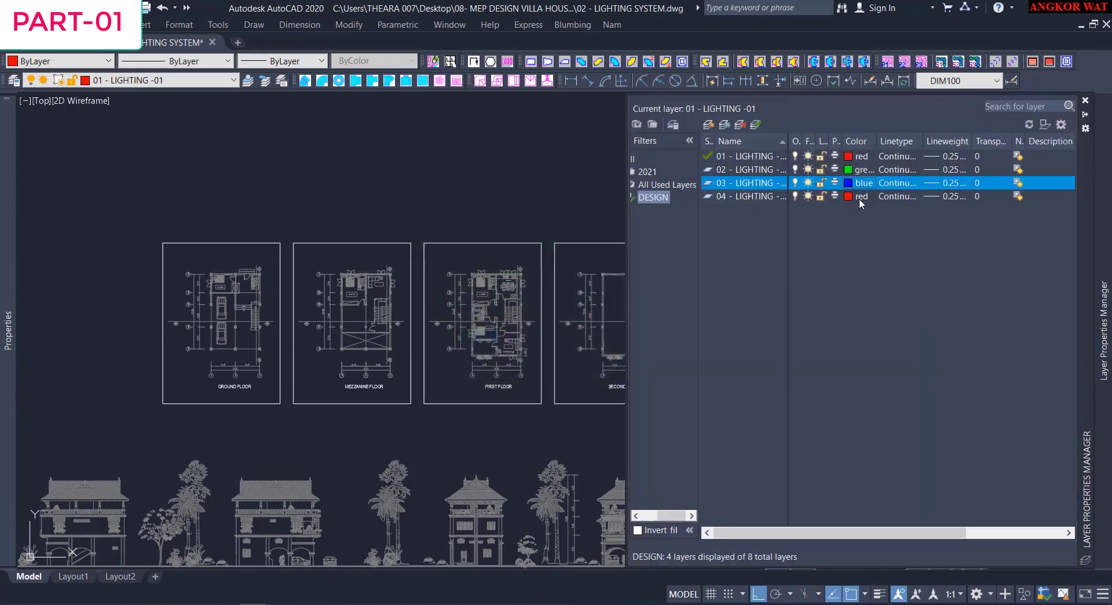
{"action": "left_click", "coordinate": [860, 198]}
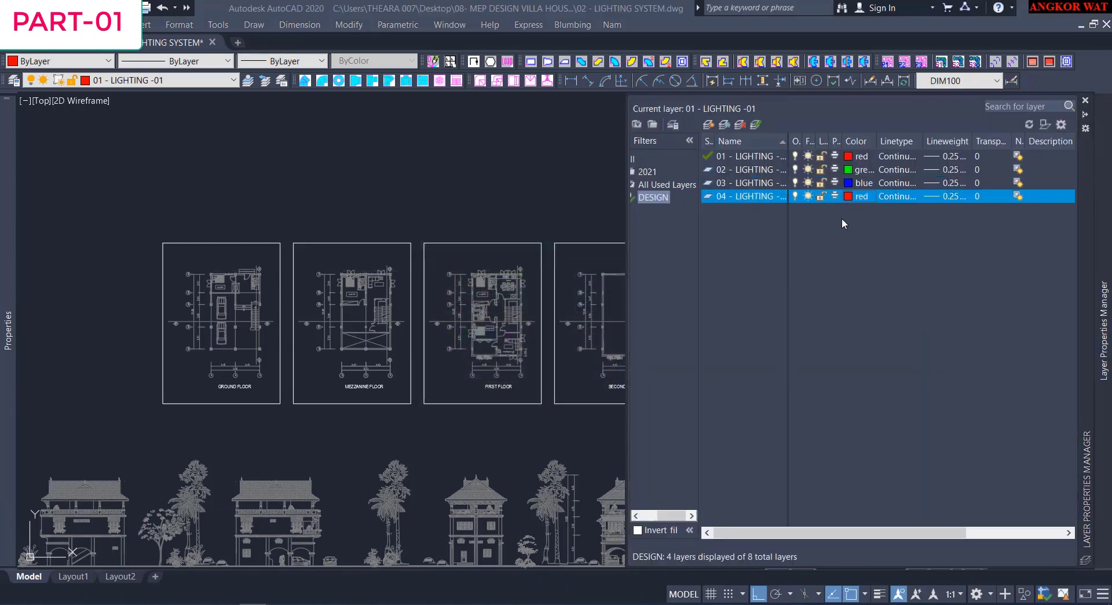
{"action": "left_click", "coordinate": [504, 339]}
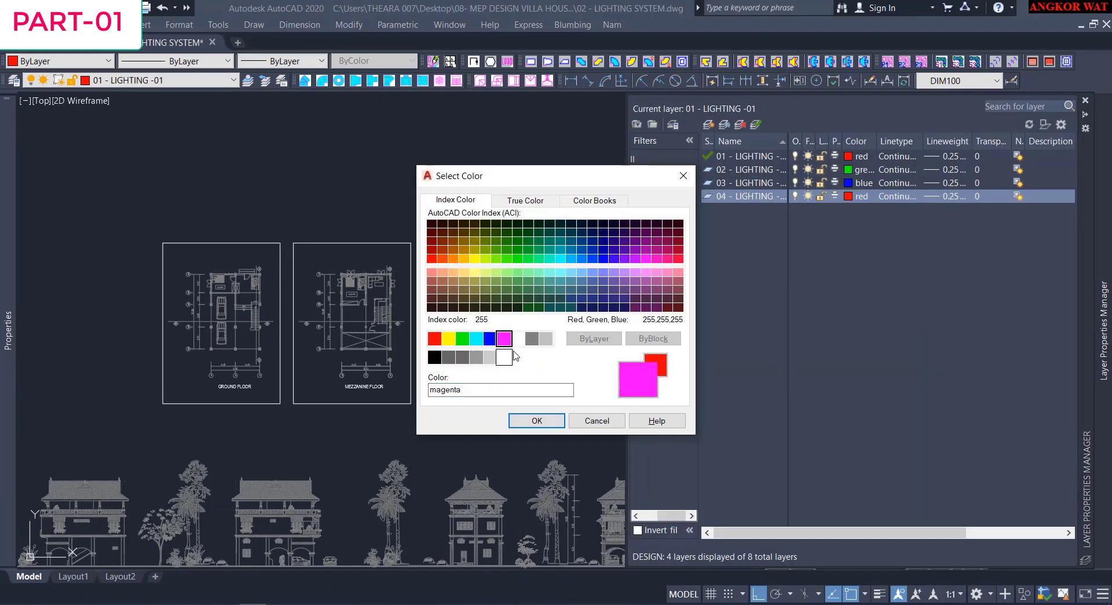
{"action": "left_click", "coordinate": [537, 419]}
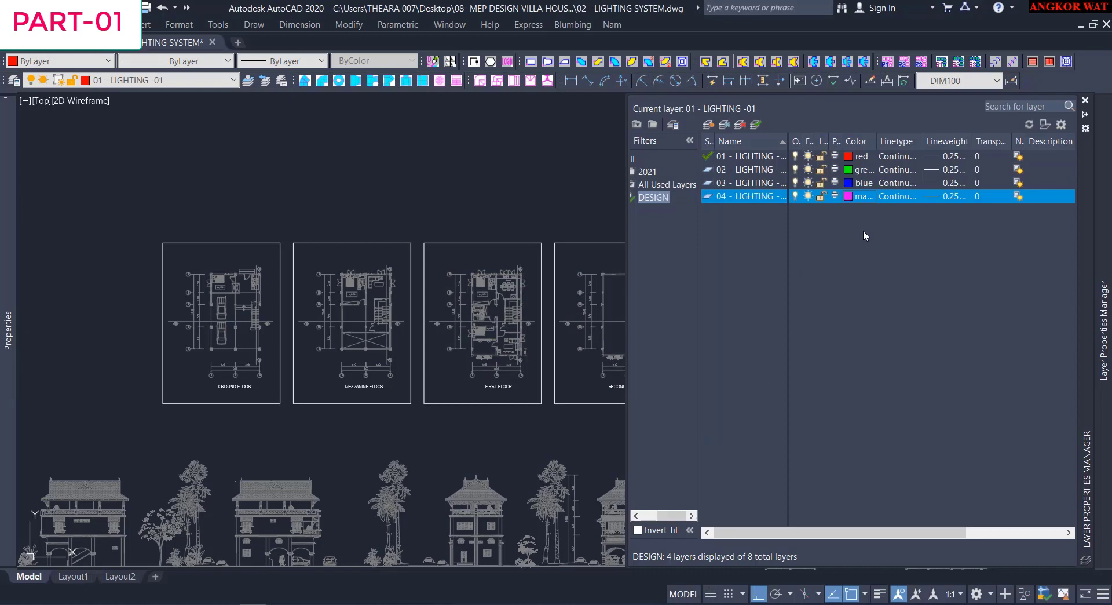
Load the DASHED linetype from acad.lin and assign it to the 04 - LIGHTING - 04 layer.
{"action": "left_click", "coordinate": [890, 197]}
{"action": "left_click", "coordinate": [588, 385]}
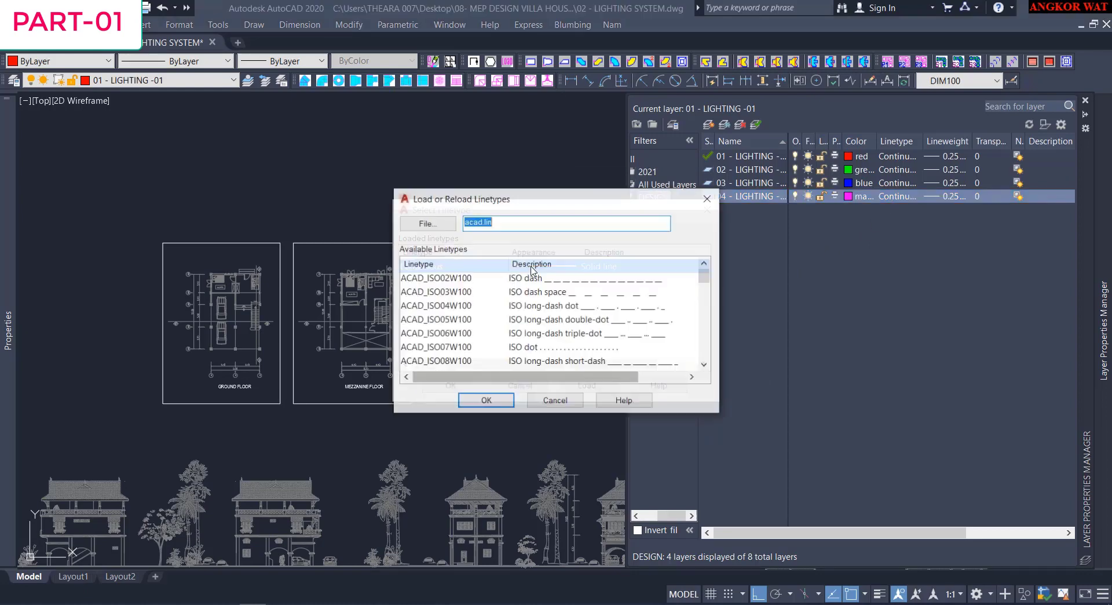
{"action": "left_click", "coordinate": [516, 321]}
{"action": "left_click", "coordinate": [500, 278]}
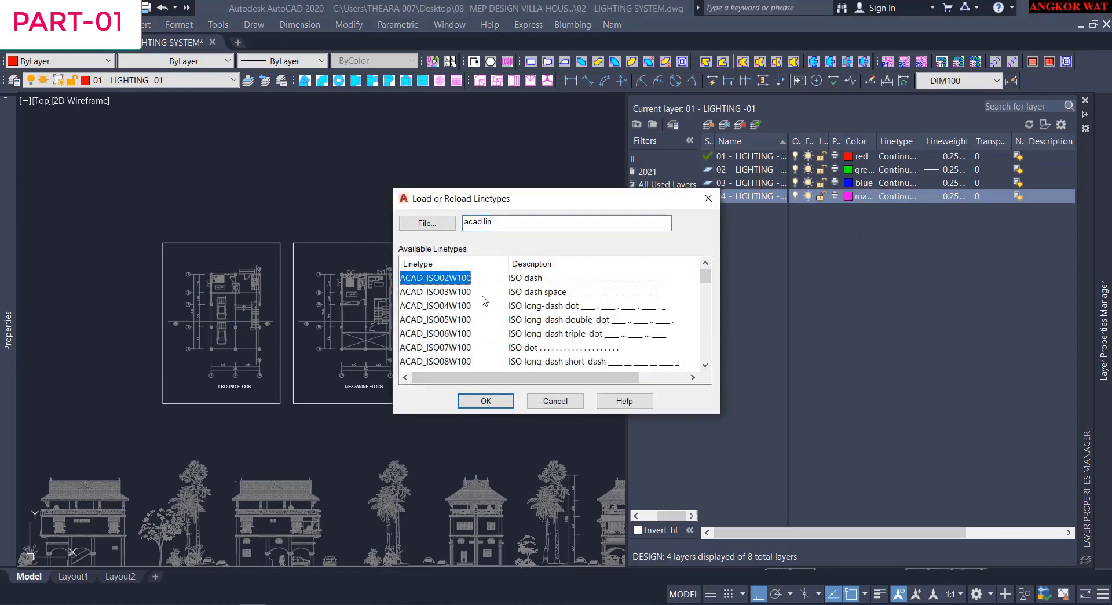
{"action": "scroll", "coordinate": [488, 328], "scroll_direction": "down", "scroll_amount": 2}
{"action": "scroll", "coordinate": [480, 318], "scroll_direction": "down", "scroll_amount": 6}
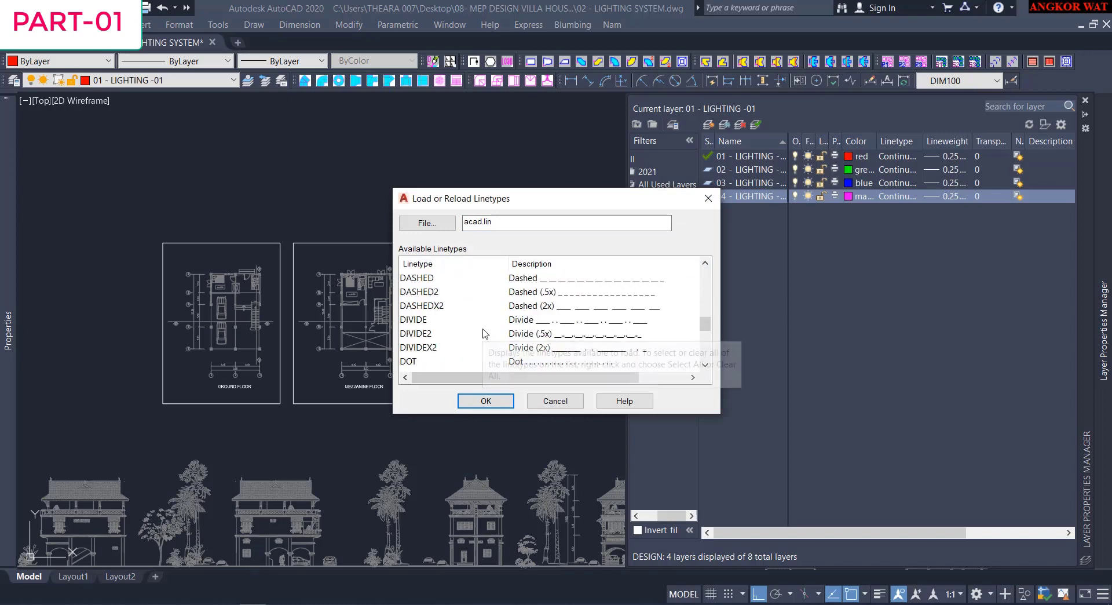
{"action": "left_click", "coordinate": [446, 280]}
{"action": "left_click", "coordinate": [490, 401]}
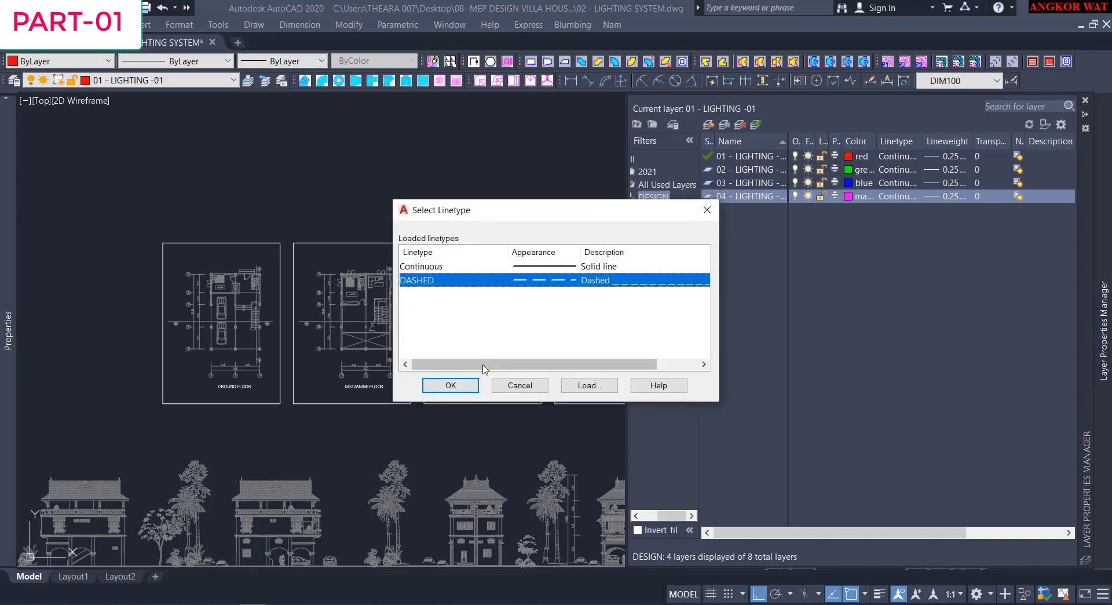
{"action": "left_click", "coordinate": [450, 385]}
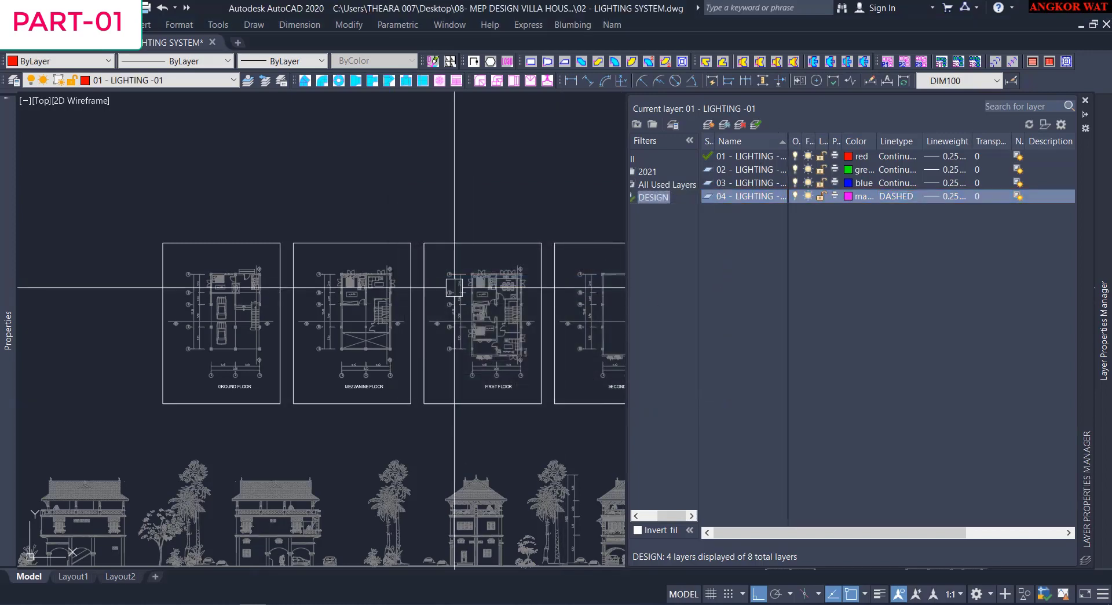
Add a layer named "05 - LEGEND" to the DESIGN filter and set its color to white.
{"action": "mouse_move", "coordinate": [377, 172]}
{"action": "middle_mouse_down"}
{"action": "mouse_move", "coordinate": [417, 197]}
{"action": "mouse_move", "coordinate": [602, 228]}
{"action": "middle_mouse_up"}
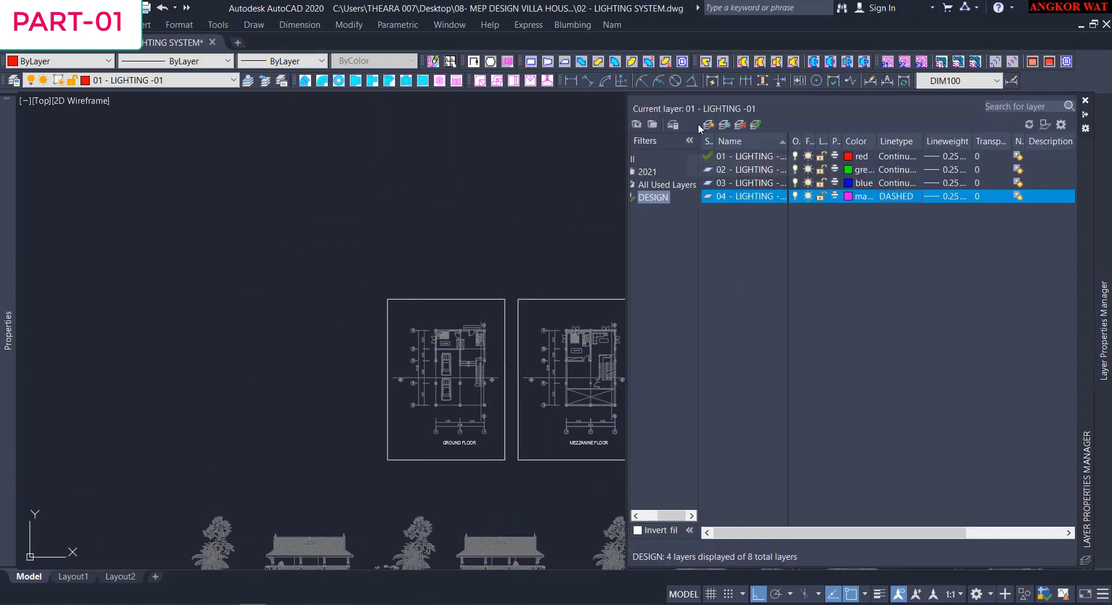
{"action": "left_click", "coordinate": [708, 124]}
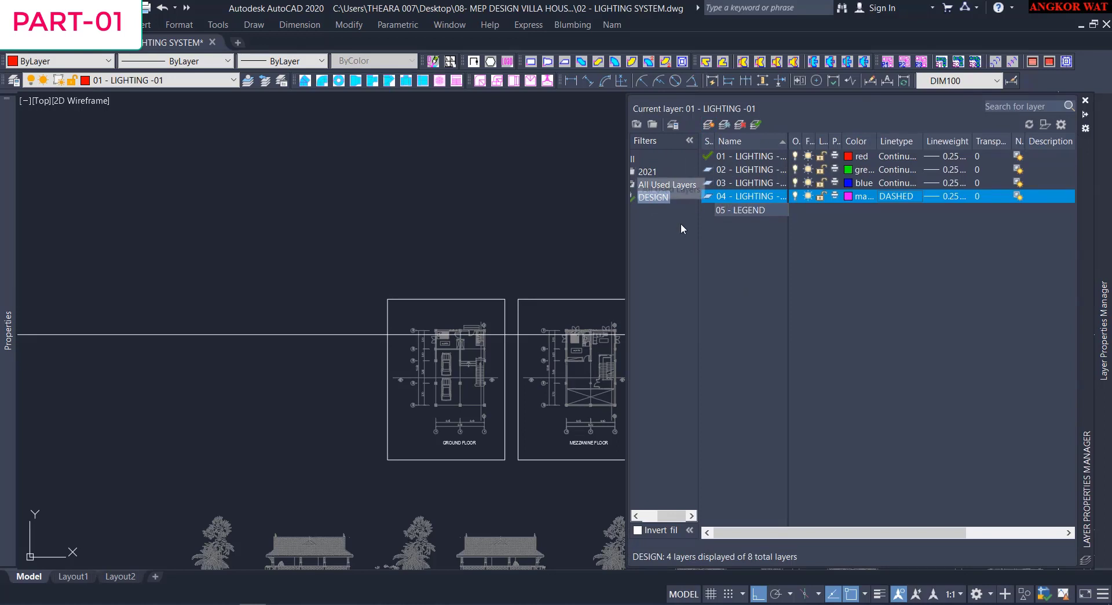
{"action": "key", "text": "Return"}
{"action": "left_click", "coordinate": [847, 211]}
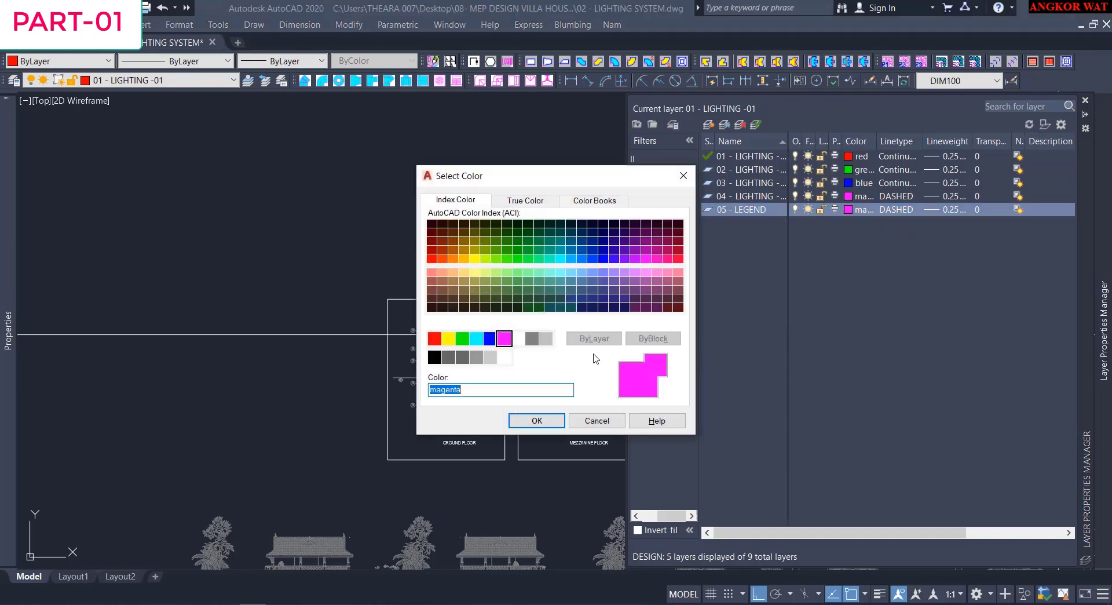
{"action": "left_click", "coordinate": [518, 338]}
{"action": "left_click", "coordinate": [537, 421]}
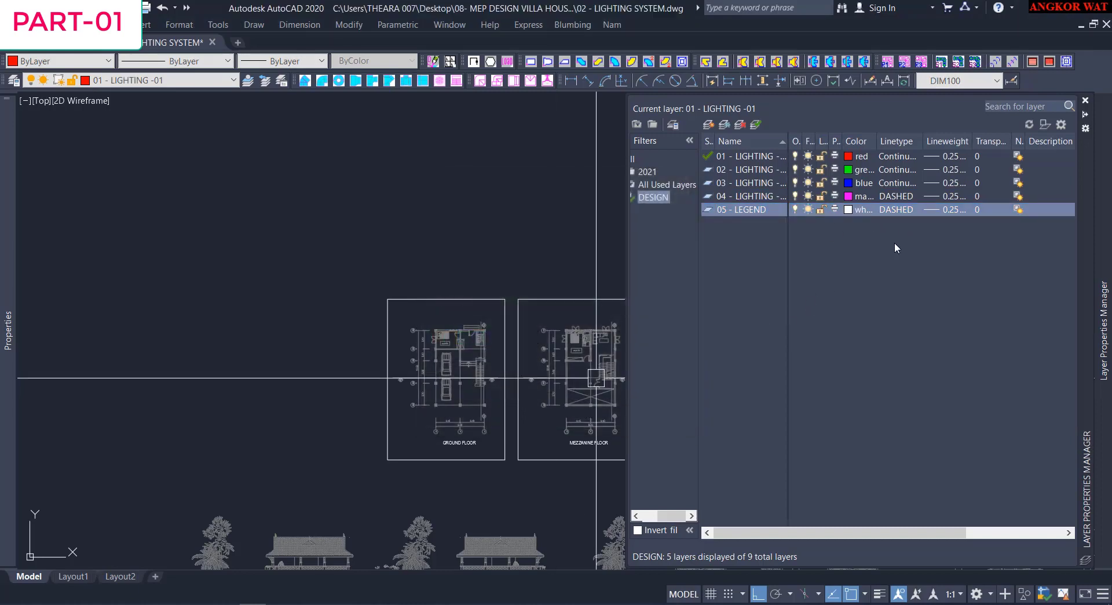
Set the 05 - LEGEND layer's linetype to Continuous and make it the current layer.
{"action": "left_click", "coordinate": [898, 210]}
{"action": "left_click", "coordinate": [478, 267]}
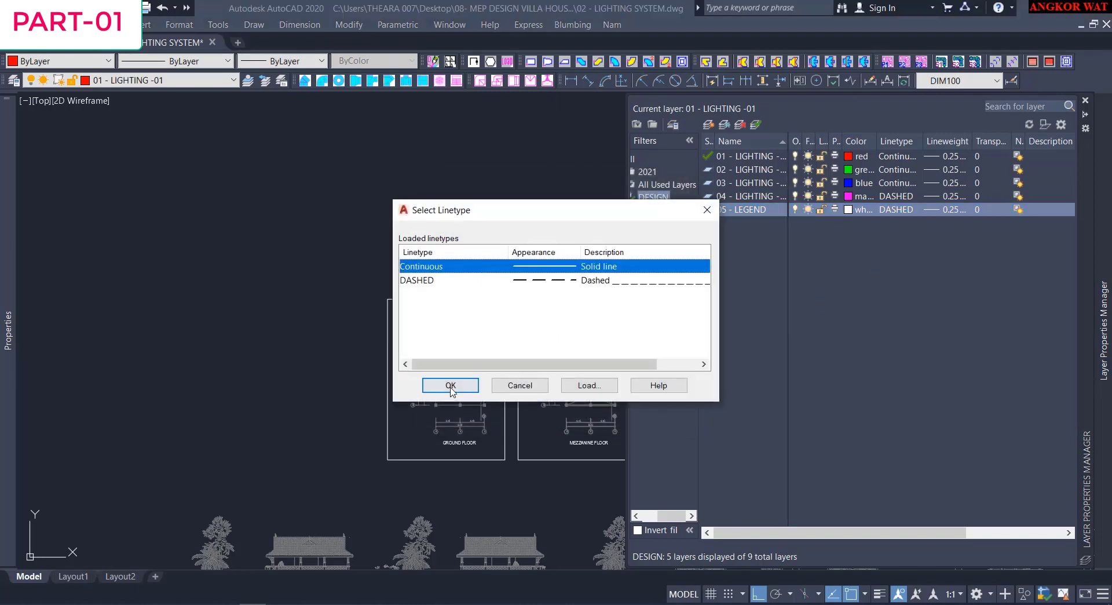
{"action": "left_click", "coordinate": [450, 385]}
{"action": "left_click", "coordinate": [756, 124]}
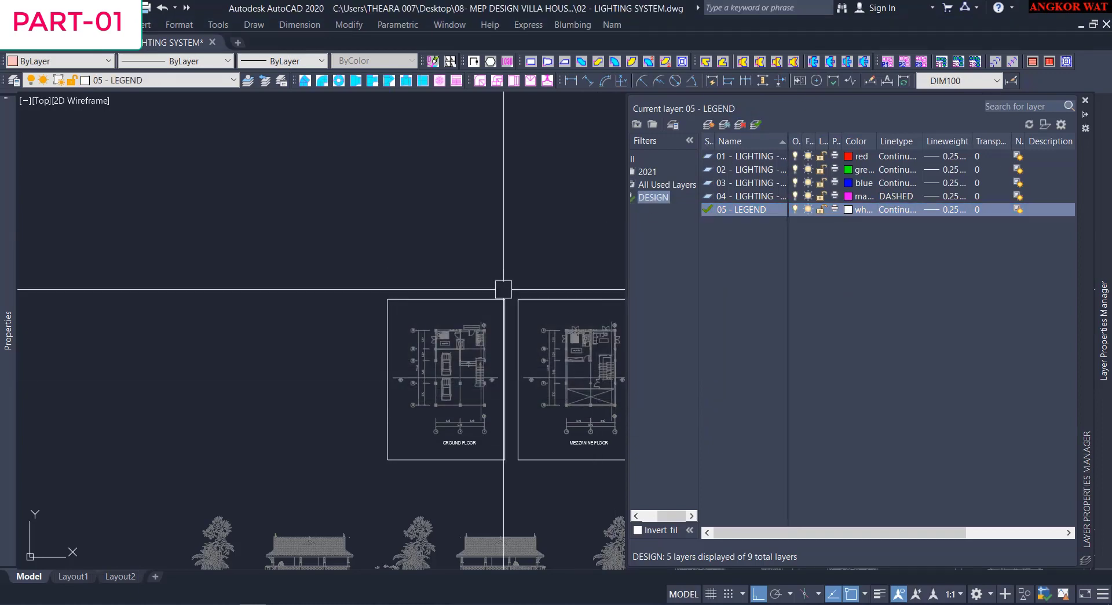
{"action": "scroll", "coordinate": [516, 258], "scroll_direction": "down", "scroll_amount": 4}
{"action": "mouse_move", "coordinate": [675, 307]}
{"action": "middle_mouse_down"}
{"action": "mouse_move", "coordinate": [574, 340]}
{"action": "mouse_move", "coordinate": [523, 329]}
{"action": "middle_mouse_up"}
{"action": "middle_click_drag", "start_coordinate": [336, 301], "coordinate": [597, 299]}
{"action": "scroll", "coordinate": [532, 301], "scroll_direction": "up", "scroll_amount": 4}
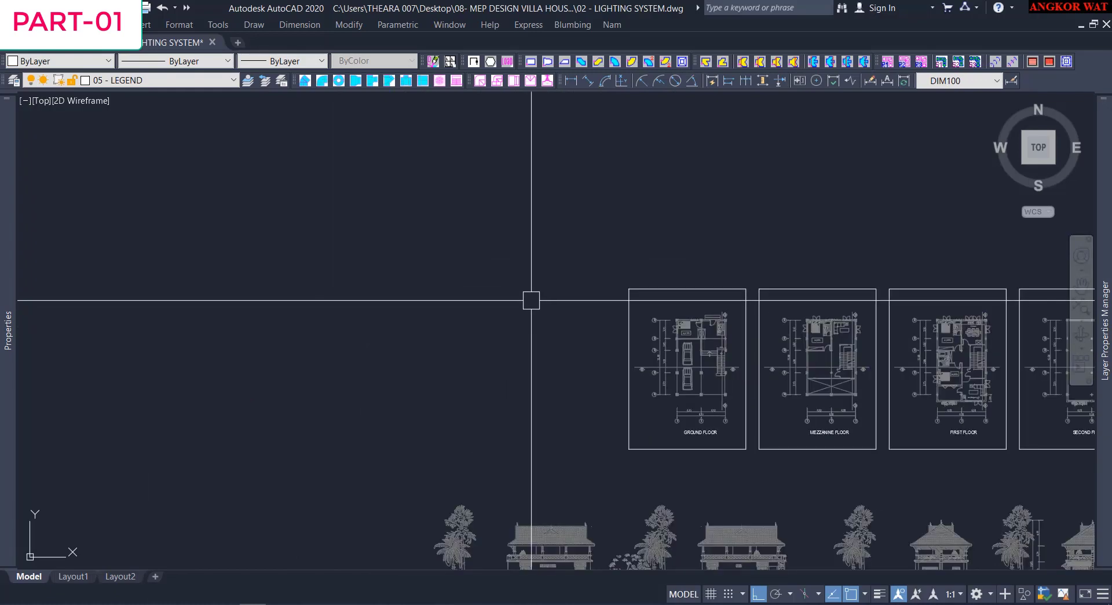
{"action": "scroll", "coordinate": [533, 302], "scroll_direction": "down", "scroll_amount": 2}
{"action": "middle_click_drag", "start_coordinate": [411, 350], "coordinate": [459, 365]}
{"action": "scroll", "coordinate": [520, 347], "scroll_direction": "up", "scroll_amount": 6}
{"action": "scroll", "coordinate": [621, 380], "scroll_direction": "down", "scroll_amount": 3}
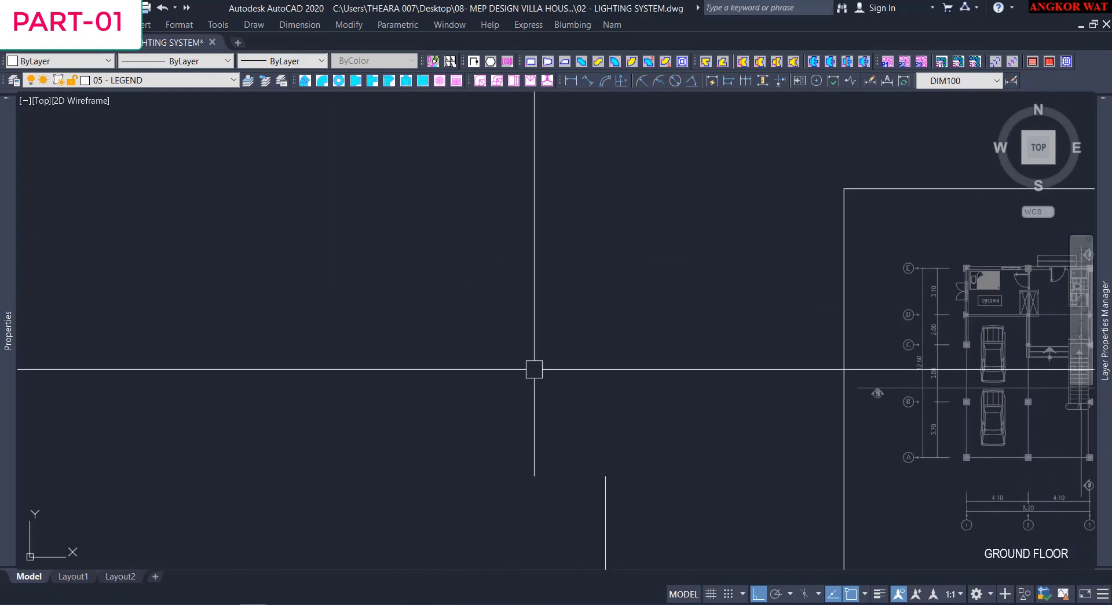
Make 01 - LIGHTING -01 the current layer.
{"action": "mouse_move", "coordinate": [1104, 330]}
{"action": "left_click", "coordinate": [754, 156]}
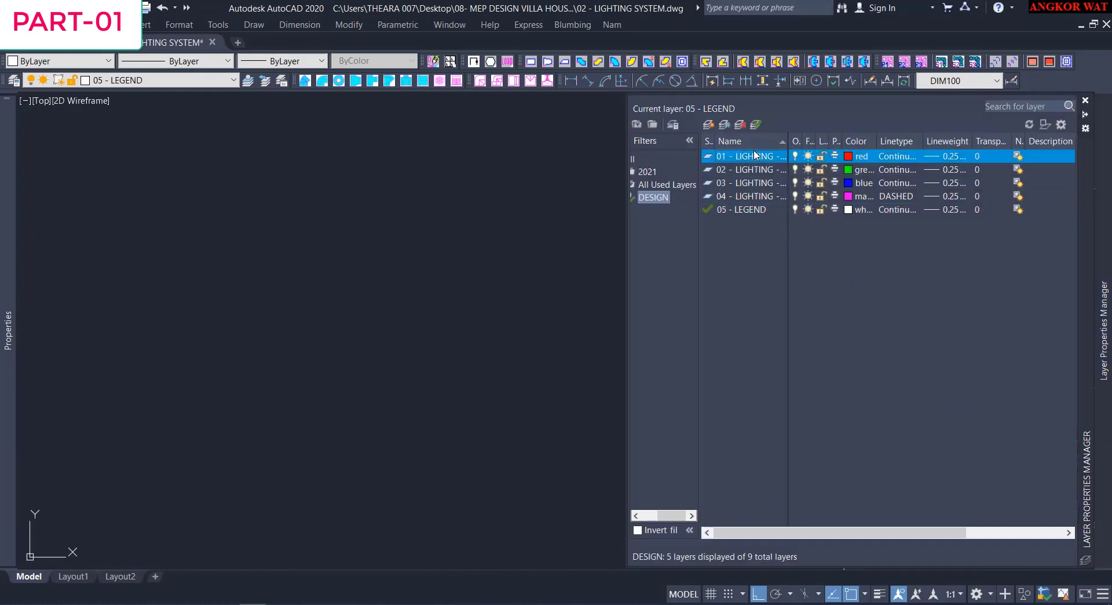
{"action": "left_click", "coordinate": [755, 124]}
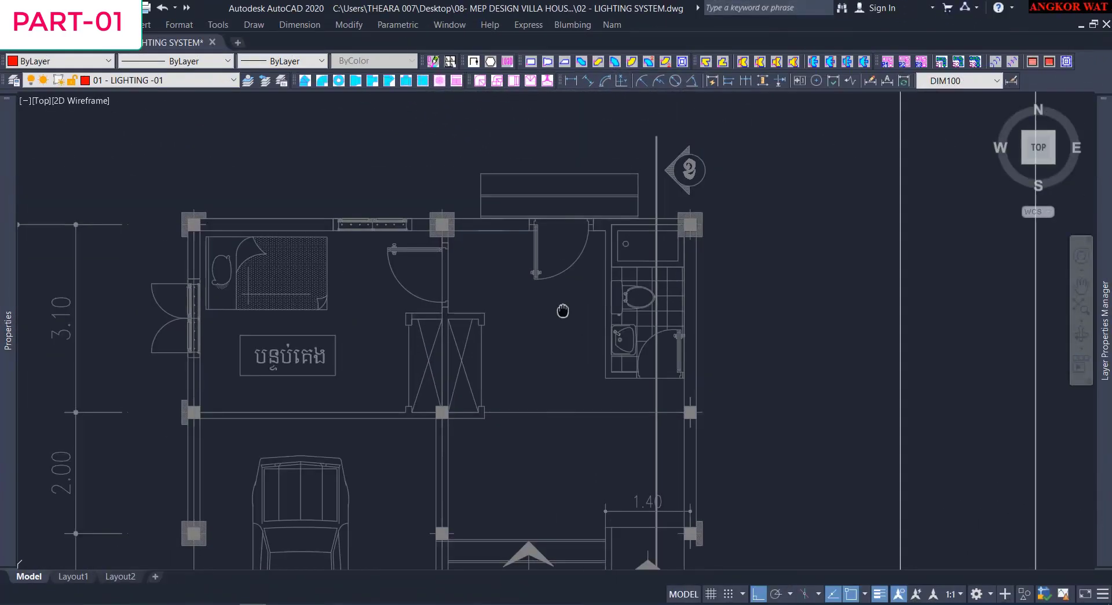
Draw a circle with a diameter of 150 in the empty space outside the ground floor bathroom.
{"action": "type", "text": "l"}
{"action": "key", "text": "Return"}
{"action": "scroll", "coordinate": [766, 316], "scroll_direction": "up", "scroll_amount": 3}
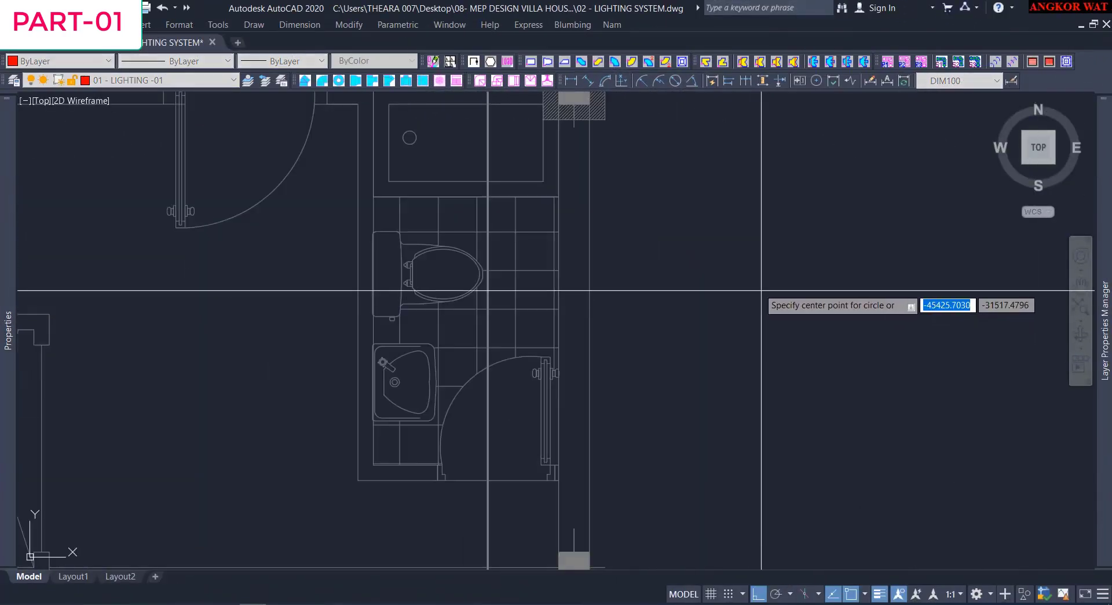
{"action": "left_click", "coordinate": [755, 281]}
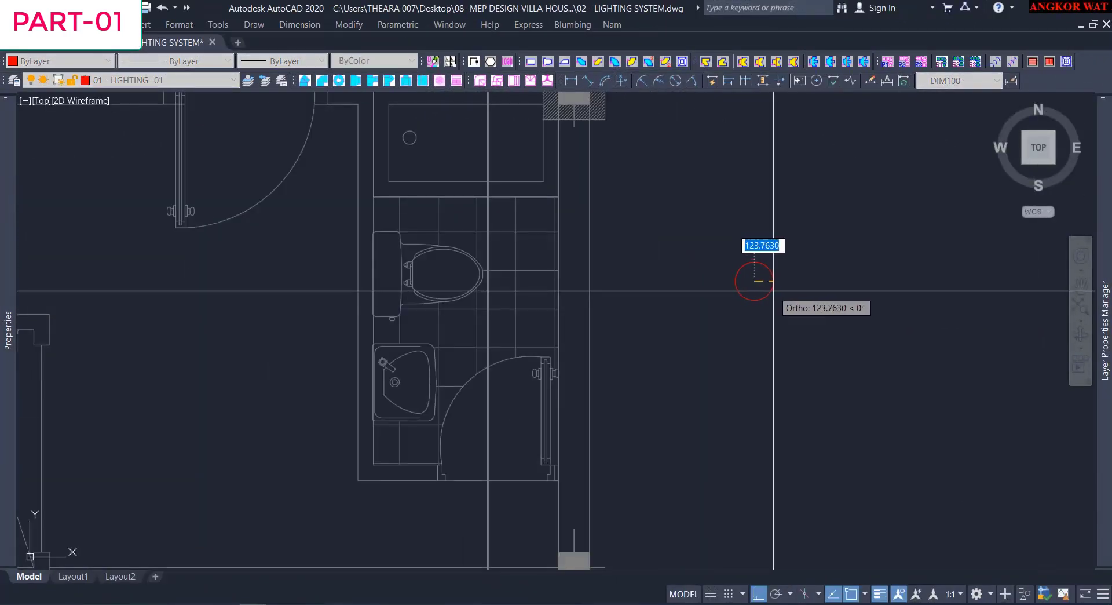
{"action": "type", "text": "d"}
{"action": "key", "text": "Return"}
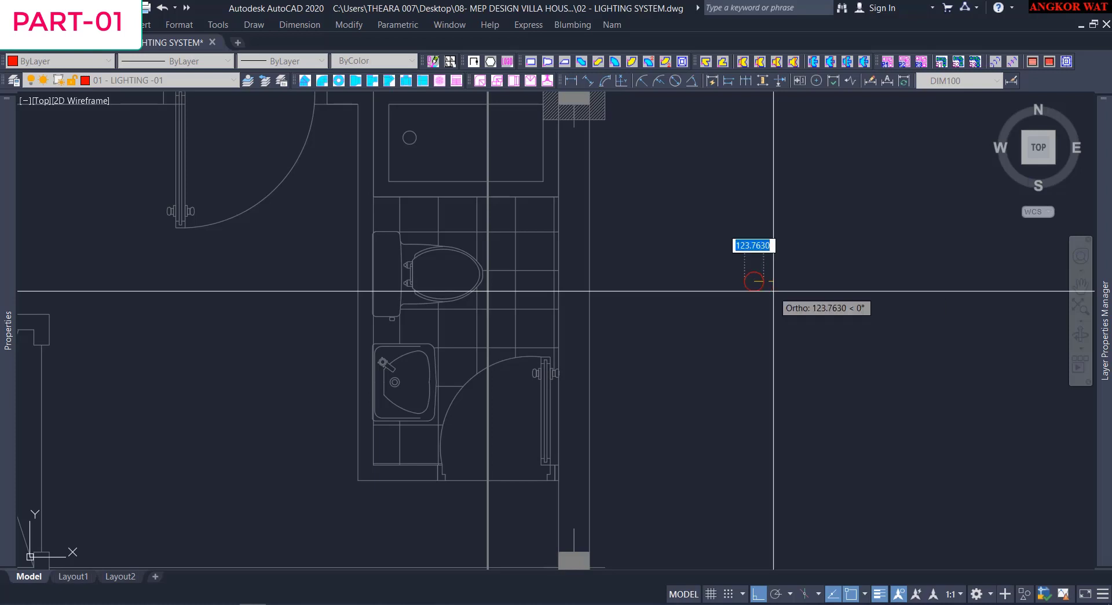
{"action": "type", "text": "150"}
{"action": "key", "text": "Return"}
Offset the circle inward to create a smaller concentric circle for the lighting symbol.
{"action": "scroll", "coordinate": [770, 287], "scroll_direction": "up", "scroll_amount": 3}
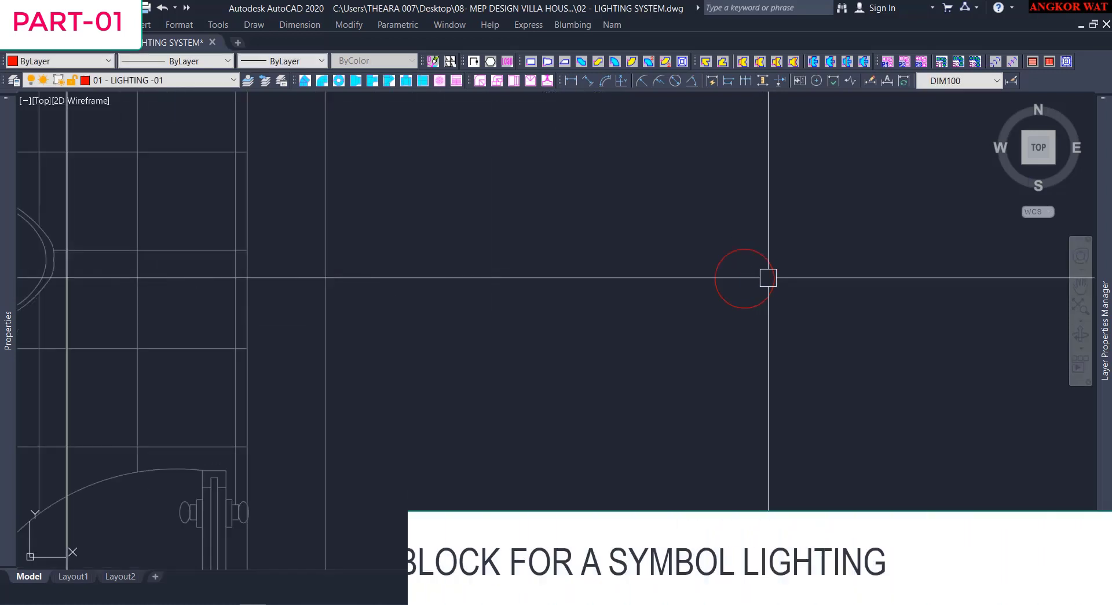
{"action": "left_click", "coordinate": [764, 277]}
{"action": "scroll", "coordinate": [764, 279], "scroll_direction": "up", "scroll_amount": 3}
{"action": "key", "text": "Escape"}
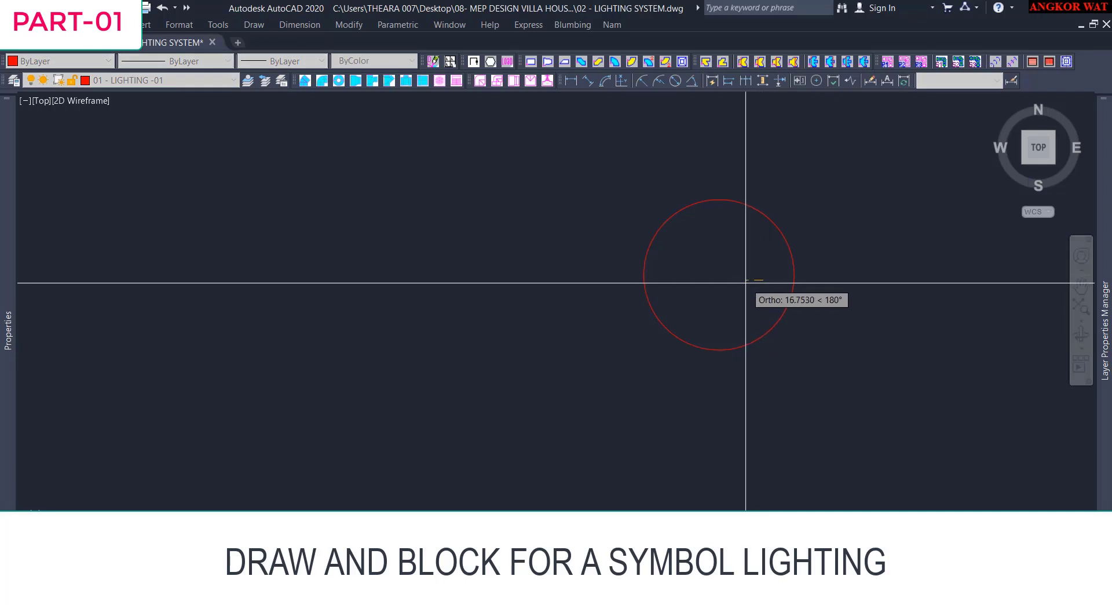
Convert the two concentric circles into a block named "LIGHTING" with its base point at their center.
{"action": "scroll", "coordinate": [718, 289], "scroll_direction": "down", "scroll_amount": 5}
{"action": "left_click", "coordinate": [732, 357]}
{"action": "left_click", "coordinate": [628, 238]}
{"action": "scroll", "coordinate": [754, 341], "scroll_direction": "up", "scroll_amount": 1}
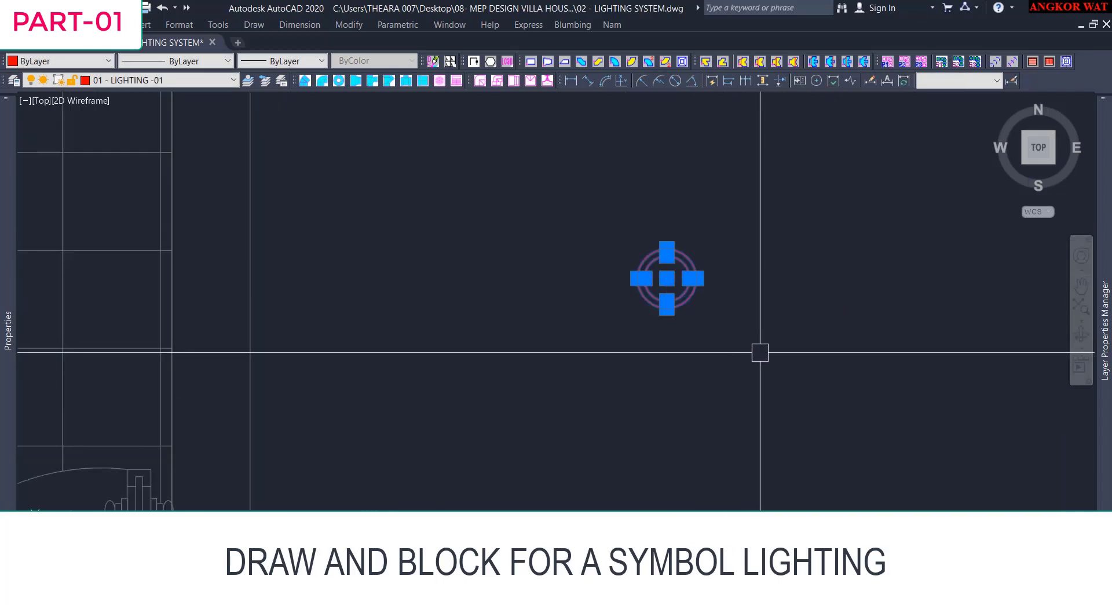
{"action": "type", "text": "b"}
{"action": "key", "text": "Return"}
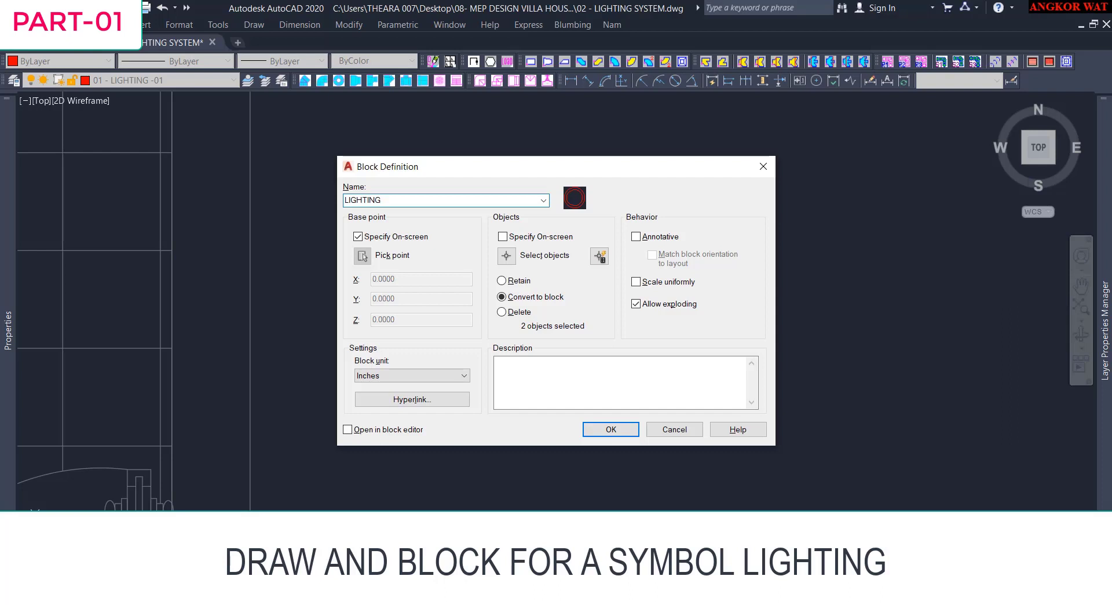
{"action": "left_click", "coordinate": [628, 433]}
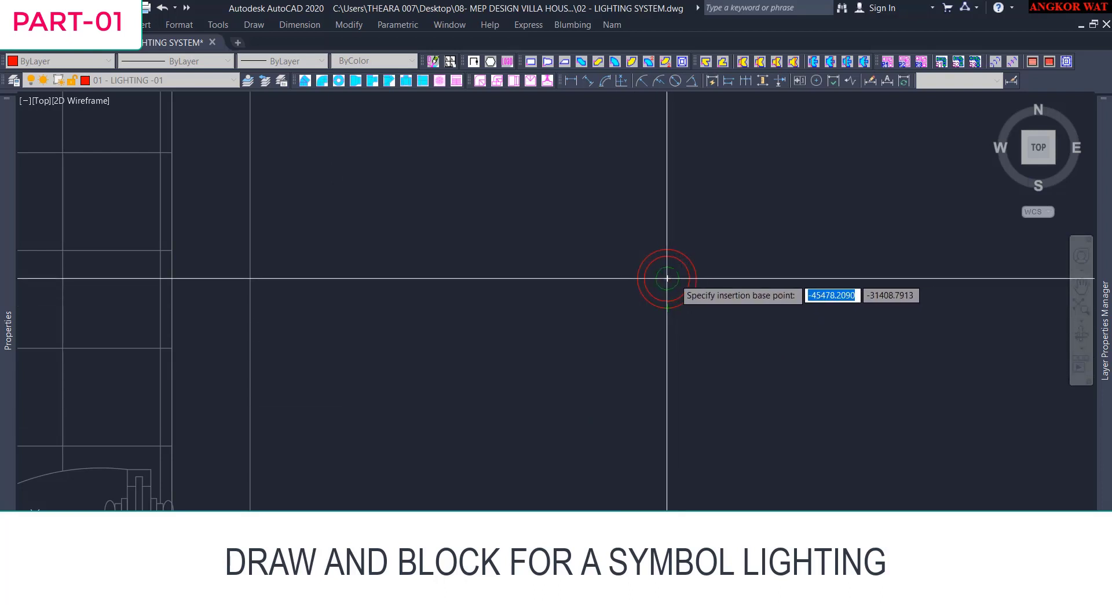
{"action": "left_click", "coordinate": [666, 278]}
Move the LIGHTING block by its center grip to an empty area away from the ground floor plan.
{"action": "left_click", "coordinate": [693, 290]}
{"action": "left_click", "coordinate": [667, 278]}
{"action": "scroll", "coordinate": [794, 234], "scroll_direction": "down", "scroll_amount": 5}
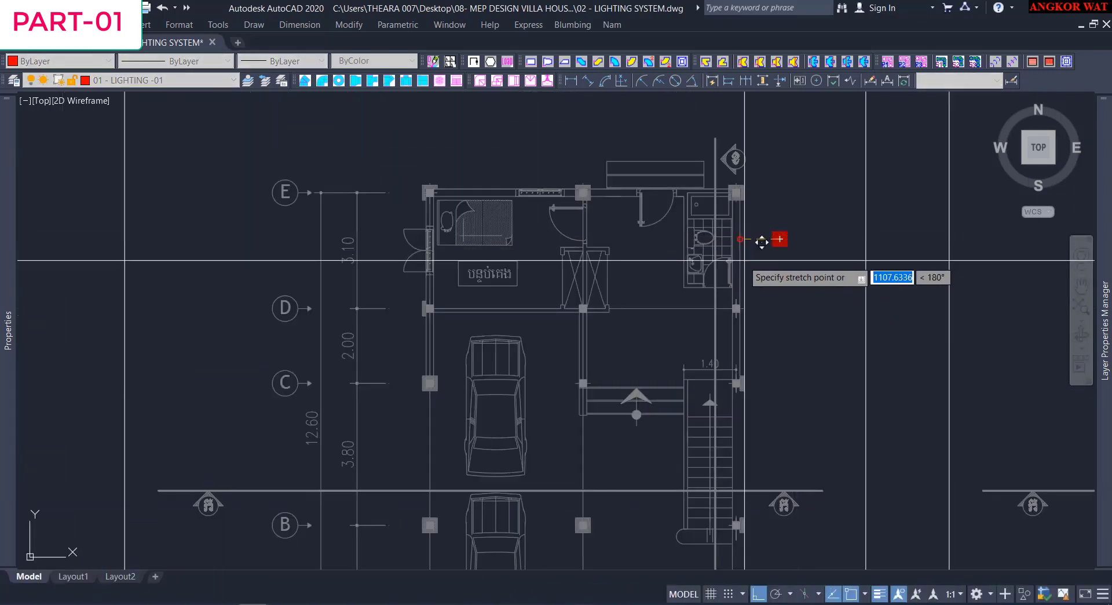
{"action": "scroll", "coordinate": [731, 261], "scroll_direction": "down", "scroll_amount": 2}
{"action": "scroll", "coordinate": [446, 253], "scroll_direction": "up", "scroll_amount": 3}
{"action": "left_click", "coordinate": [368, 259]}
{"action": "key", "text": "Escape"}
{"action": "scroll", "coordinate": [375, 254], "scroll_direction": "up", "scroll_amount": 3}
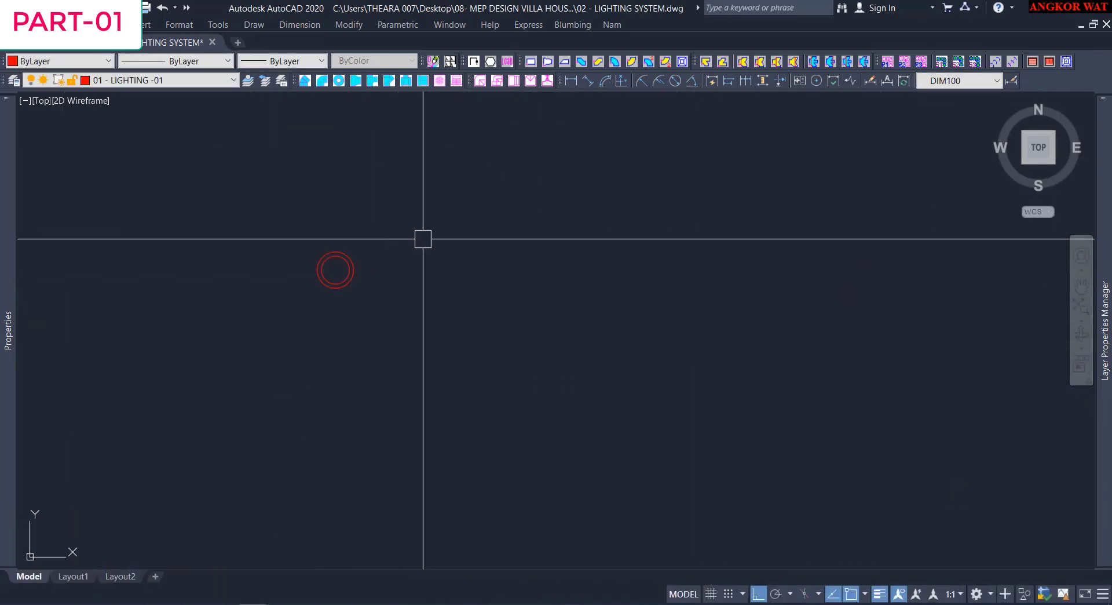
Add the existing 01 - TEXT layer to the DESIGN filter and make it the current layer.
{"action": "mouse_move", "coordinate": [1103, 480]}
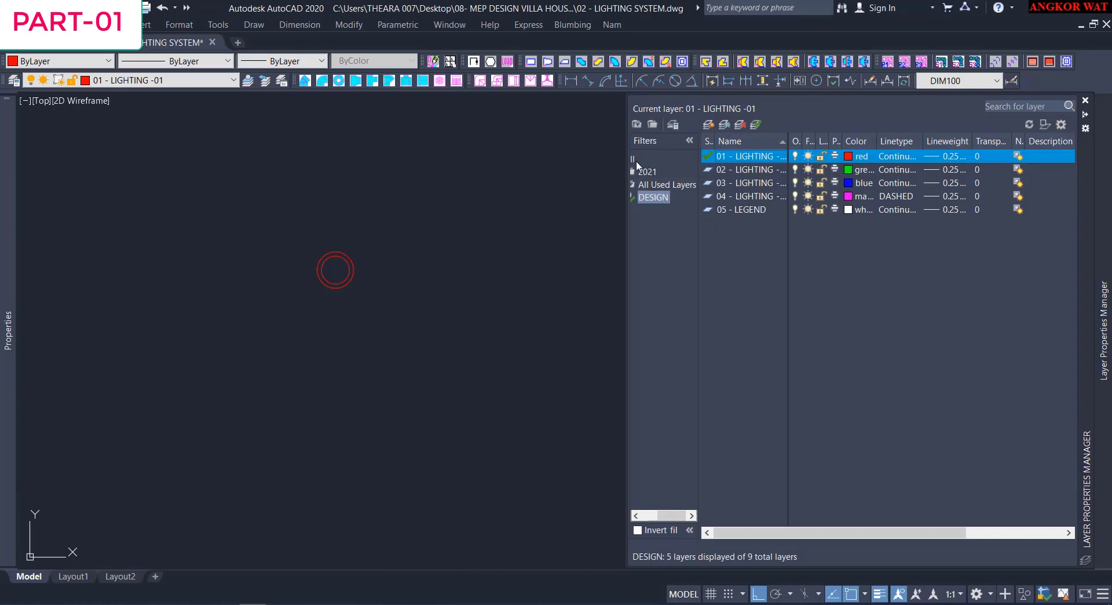
{"action": "left_click", "coordinate": [639, 157]}
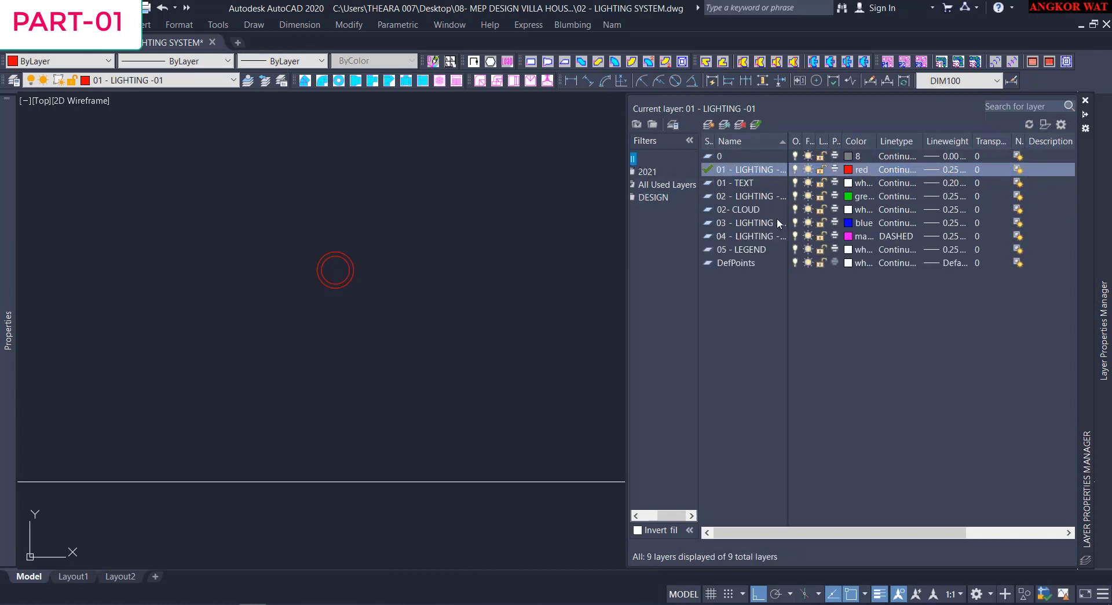
{"action": "left_click", "coordinate": [743, 183]}
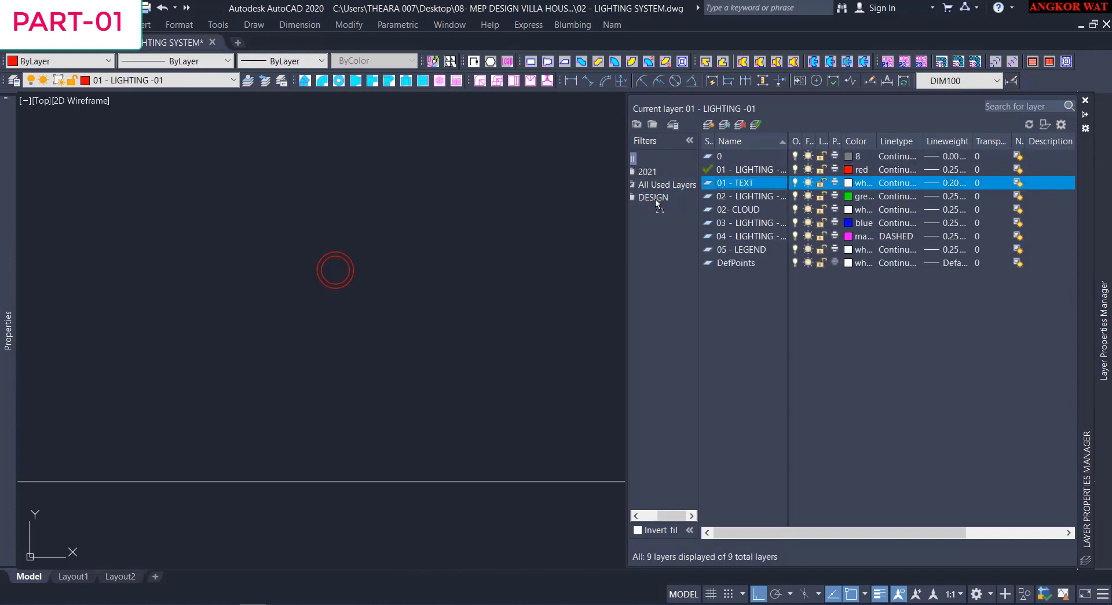
{"action": "left_click", "coordinate": [655, 198]}
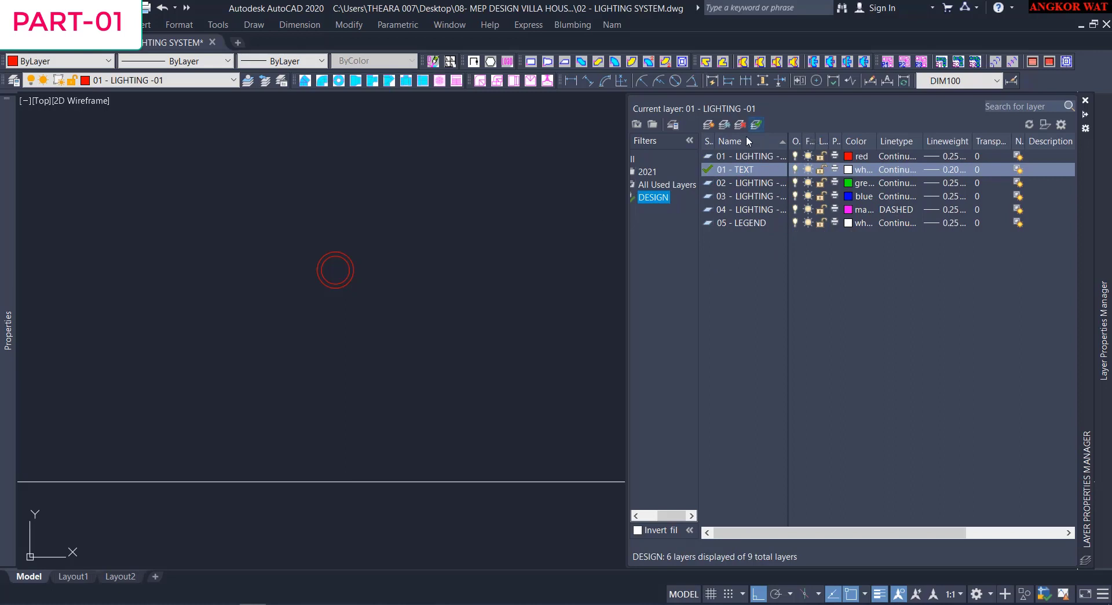
{"action": "scroll", "coordinate": [484, 257], "scroll_direction": "down", "scroll_amount": 1}
{"action": "type", "text": "t"}
{"action": "key", "text": "space"}
{"action": "left_click", "coordinate": [464, 235]}
{"action": "left_click", "coordinate": [572, 275]}
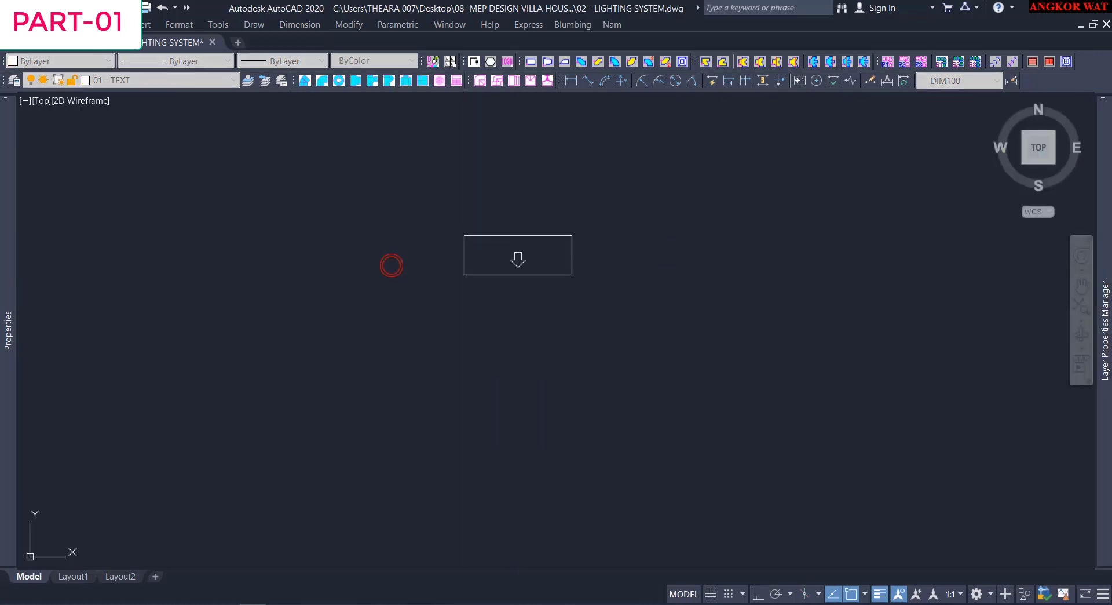
{"action": "key", "text": "Escape"}
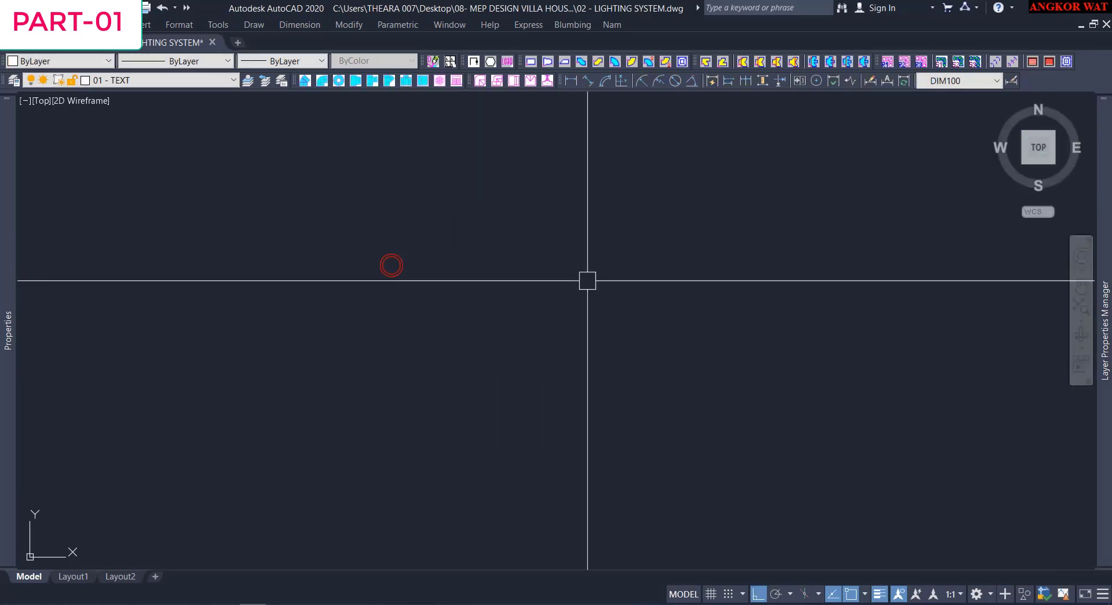
{"action": "left_click", "coordinate": [444, 178]}
{"action": "left_click", "coordinate": [850, 352]}
Add the multiline text LIGHTING LIVING ROOM beside the red lighting symbol.
{"action": "type", "text": "t"}
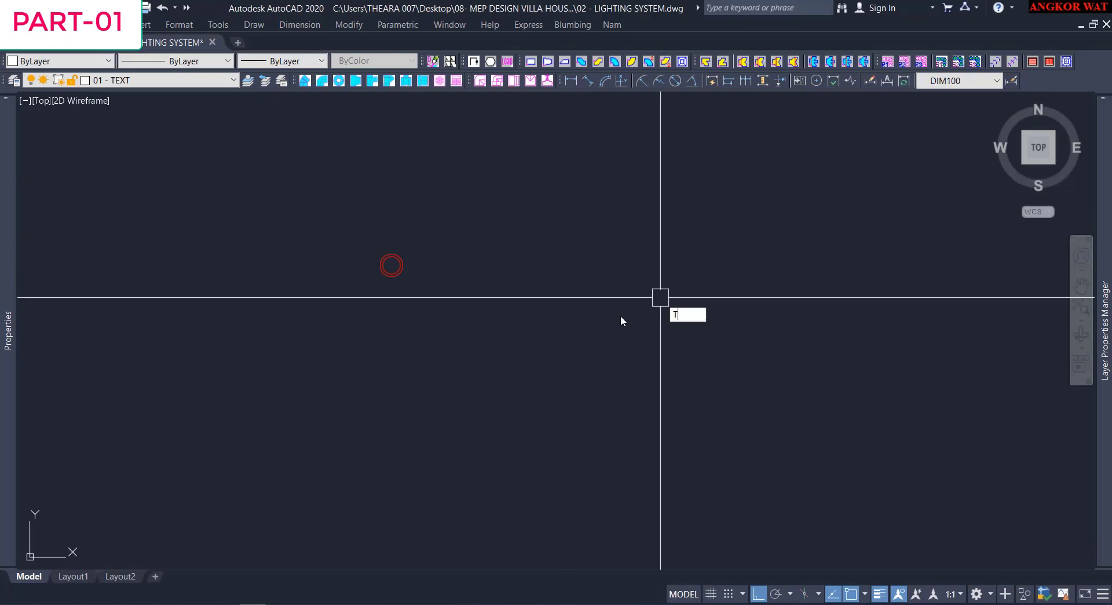
{"action": "key", "text": "space"}
{"action": "left_click", "coordinate": [476, 246]}
{"action": "left_click", "coordinate": [670, 296]}
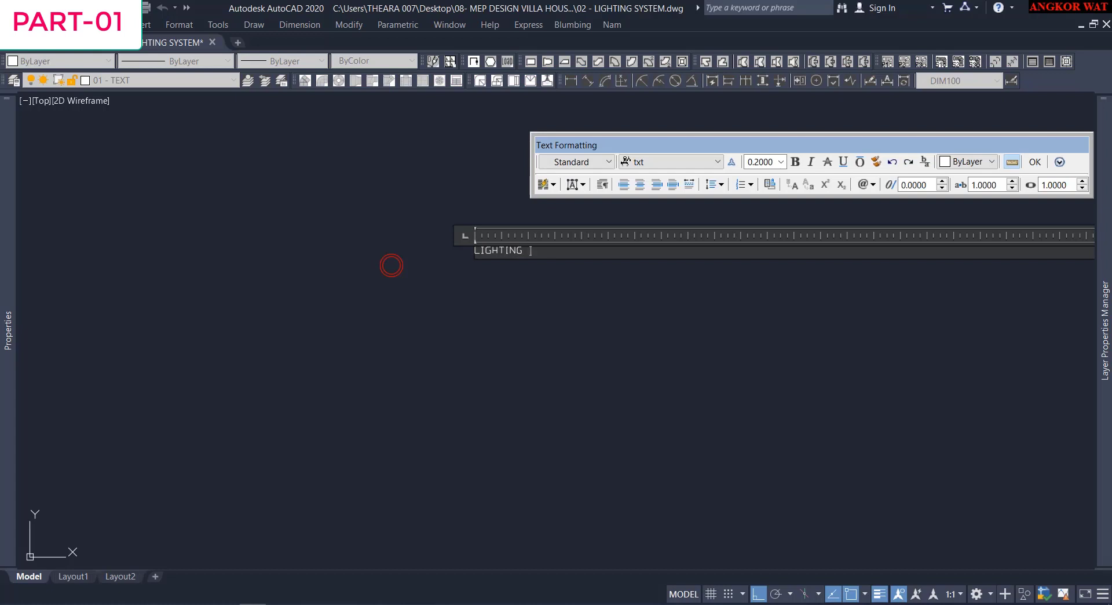
{"action": "type", "text": "LIGHTING"}
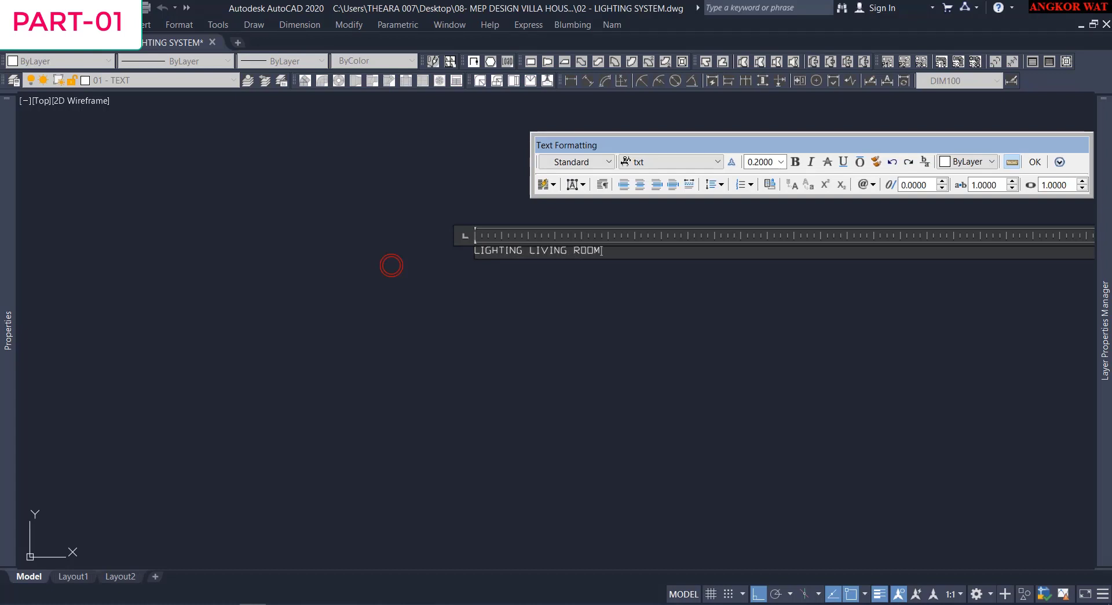
Format the LIGHTING LIVING ROOM text in Arial Narrow with a text height of 100.
{"action": "key", "text": "ctrl+a"}
{"action": "left_click", "coordinate": [688, 165]}
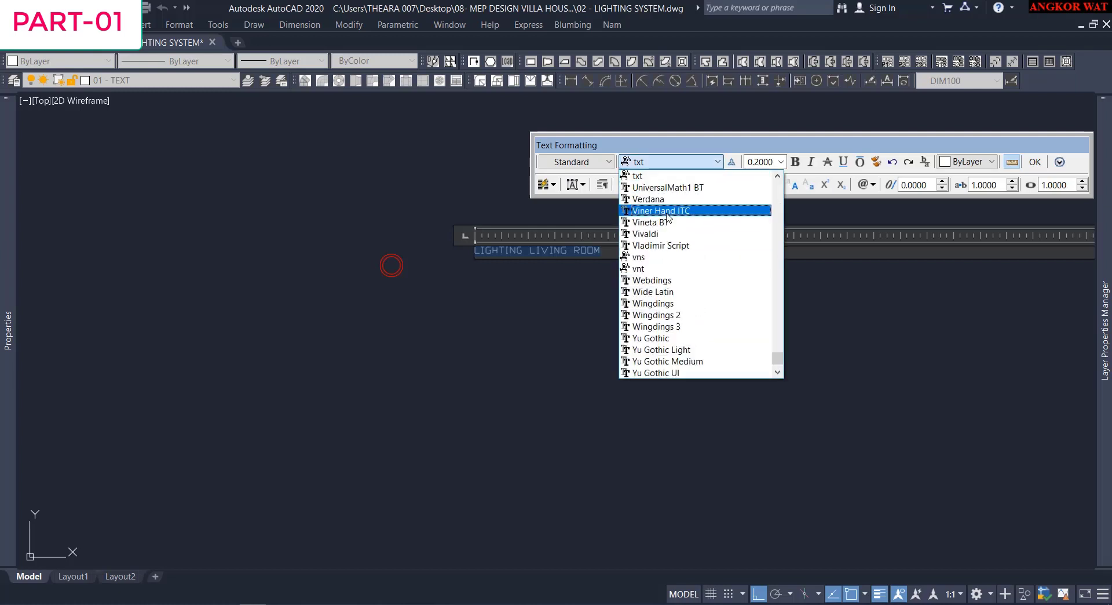
{"action": "key", "text": "a"}
{"action": "scroll", "coordinate": [668, 355], "scroll_direction": "down", "scroll_amount": 3}
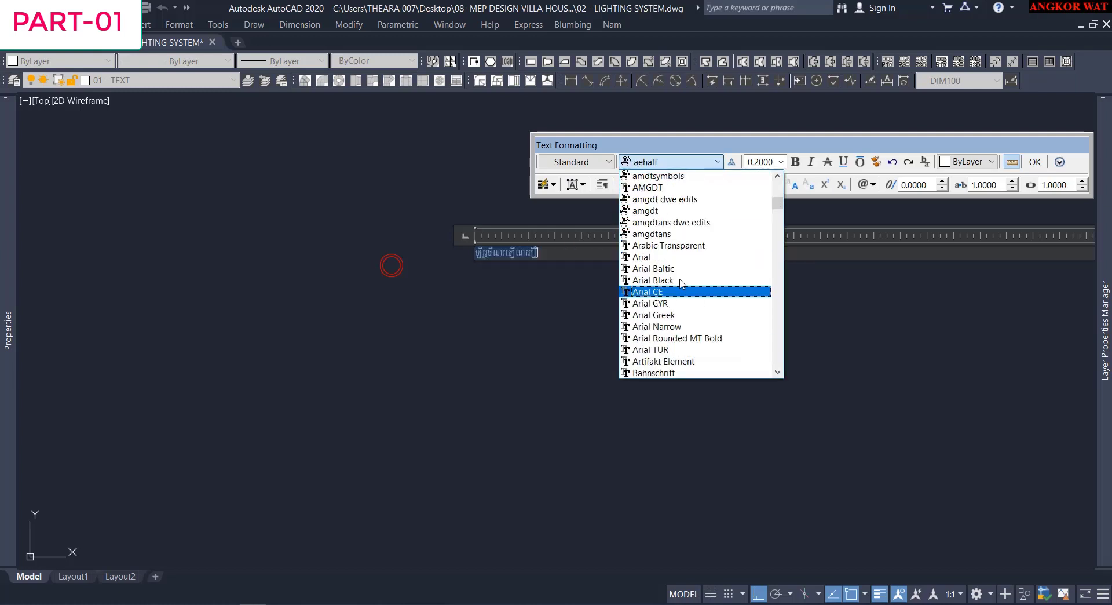
{"action": "left_click", "coordinate": [680, 328]}
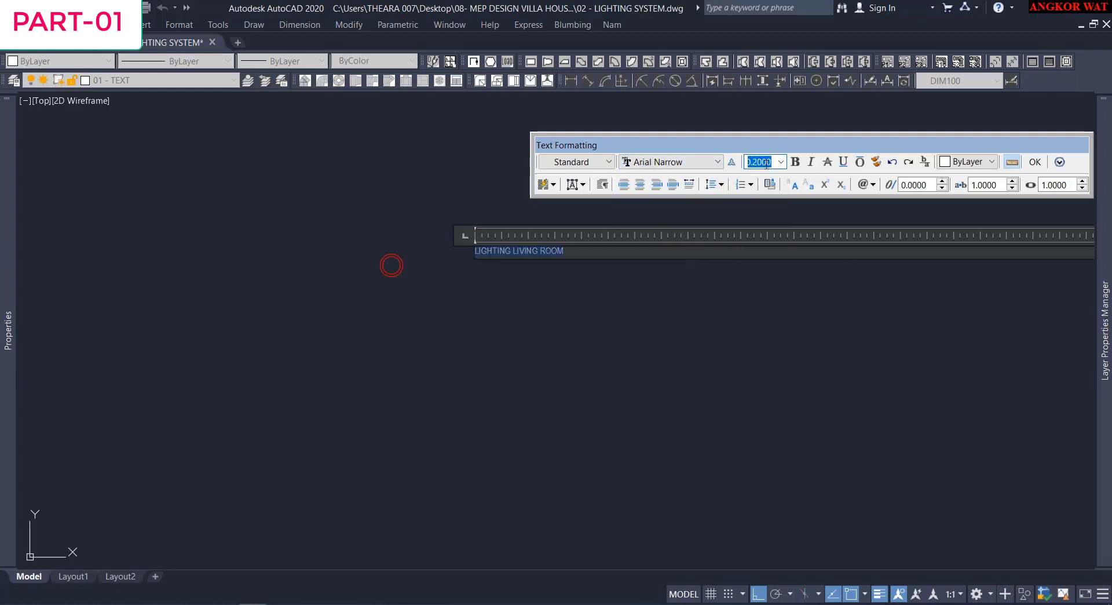
{"action": "key", "text": "Return"}
{"action": "left_click", "coordinate": [448, 245]}
{"action": "scroll", "coordinate": [460, 247], "scroll_direction": "down", "scroll_amount": 1}
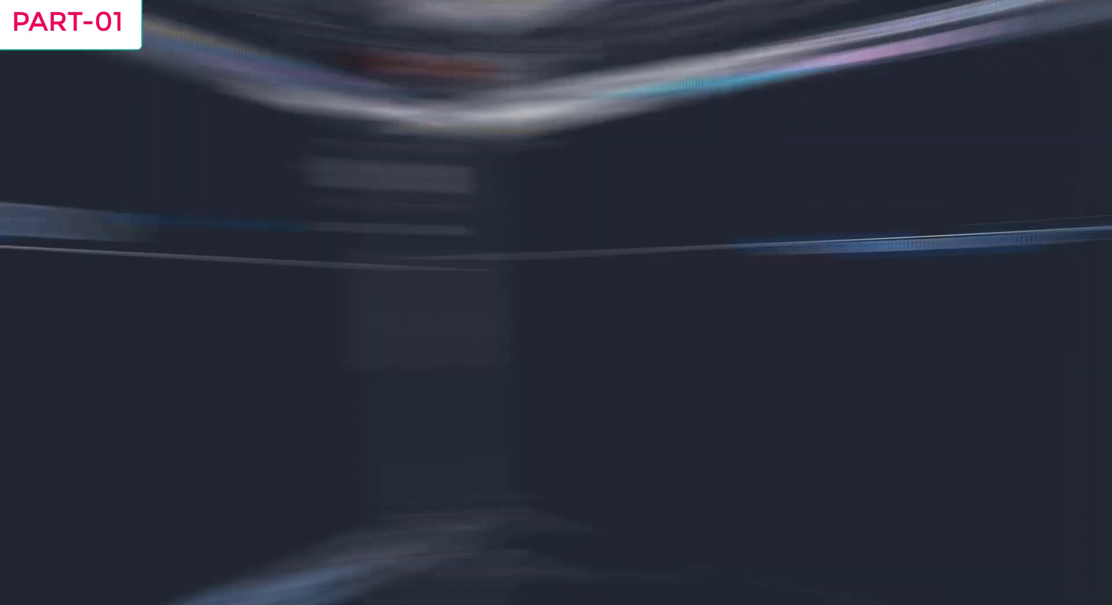
Make the 02 - LIGHTING -02 layer current and draw two concentric circles below the red symbol.
{"action": "scroll", "coordinate": [475, 98], "scroll_direction": "up", "scroll_amount": 1}
{"action": "mouse_move", "coordinate": [1104, 244]}
{"action": "double_click", "coordinate": [747, 183]}
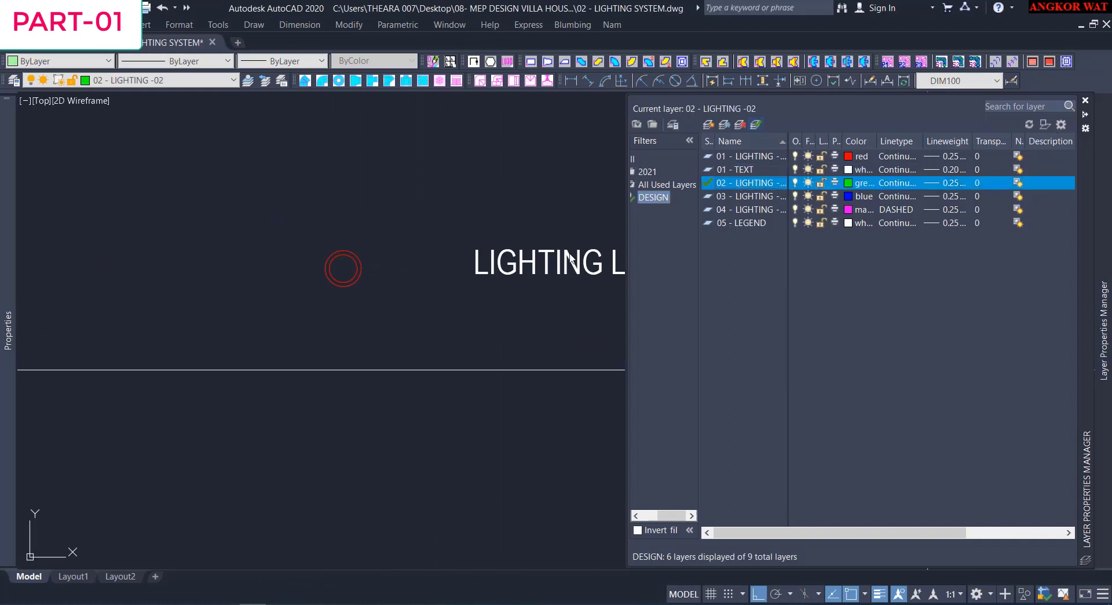
{"action": "middle_click_drag", "start_coordinate": [340, 269], "coordinate": [398, 199]}
{"action": "type", "text": "c"}
{"action": "key", "text": "Return"}
{"action": "left_click", "coordinate": [398, 326]}
{"action": "scroll", "coordinate": [416, 322], "scroll_direction": "up", "scroll_amount": 1}
{"action": "key", "text": "Return"}
{"action": "scroll", "coordinate": [407, 321], "scroll_direction": "up", "scroll_amount": 6}
{"action": "type", "text": "o"}
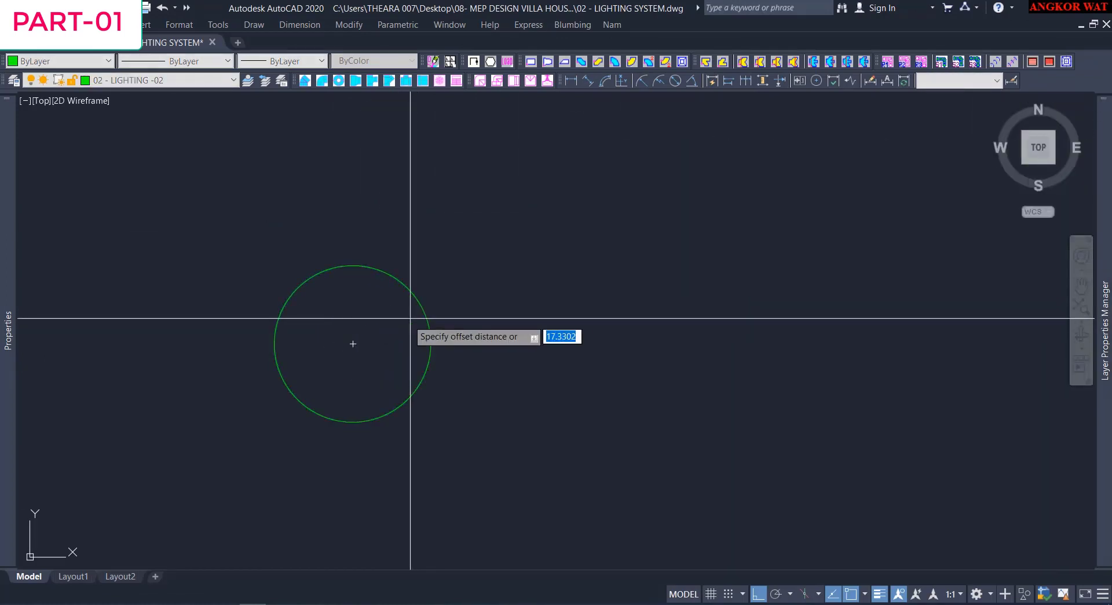
{"action": "scroll", "coordinate": [529, 308], "scroll_direction": "down", "scroll_amount": 6}
Draw a horizontal and a vertical line crossing at the green circles' center and extending beyond the outer circle.
{"action": "type", "text": "l"}
{"action": "left_click", "coordinate": [413, 318]}
{"action": "left_click", "coordinate": [527, 339]}
{"action": "left_click", "coordinate": [377, 313]}
{"action": "scroll", "coordinate": [534, 352], "scroll_direction": "down", "scroll_amount": 6}
{"action": "left_click", "coordinate": [651, 348]}
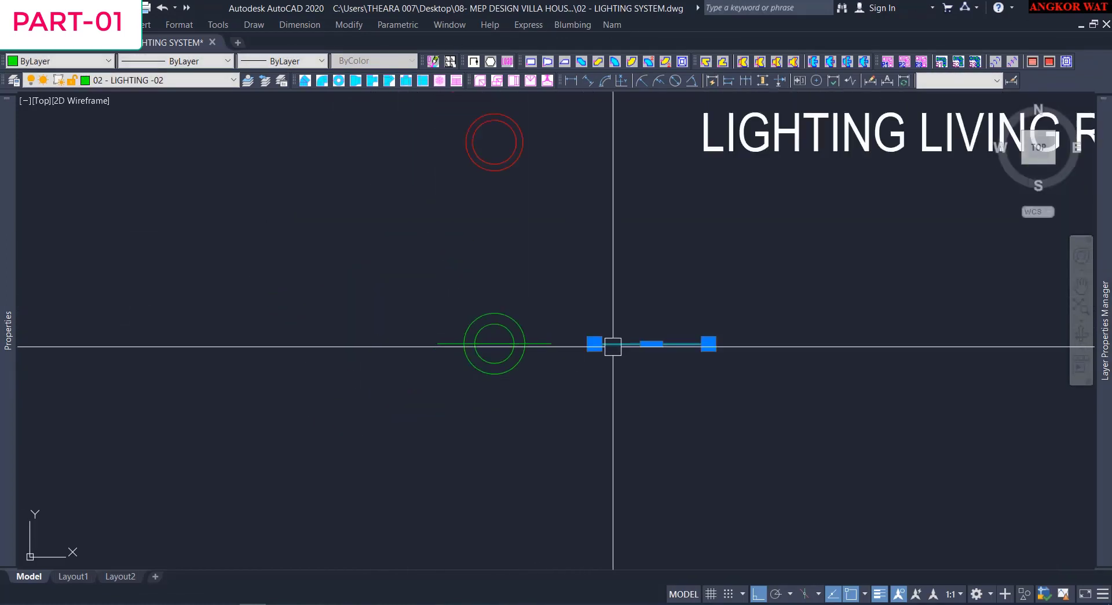
{"action": "type", "text": "ro"}
{"action": "left_click", "coordinate": [677, 410]}
Set the color of the two crossing lines to index color 8.
{"action": "scroll", "coordinate": [499, 346], "scroll_direction": "up", "scroll_amount": 8}
{"action": "left_click", "coordinate": [467, 321]}
{"action": "left_click", "coordinate": [408, 321]}
{"action": "left_click", "coordinate": [108, 61]}
{"action": "left_click", "coordinate": [63, 179]}
{"action": "left_click", "coordinate": [530, 337]}
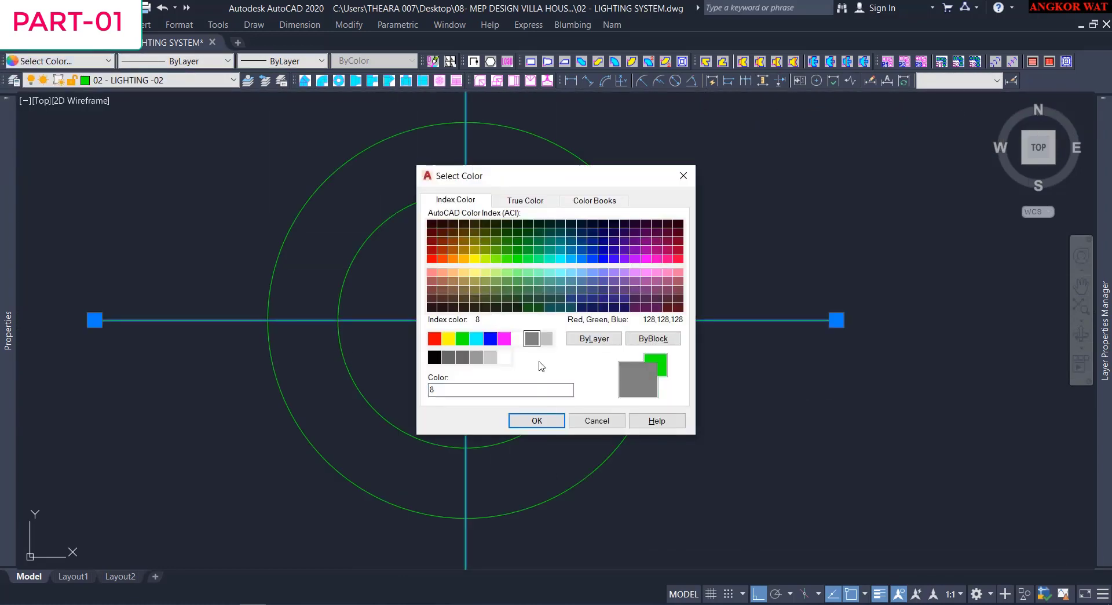
{"action": "left_click", "coordinate": [536, 420]}
{"action": "key", "text": "Escape"}
Convert the green circles and crossing lines into a block with its base point at their center.
{"action": "scroll", "coordinate": [529, 283], "scroll_direction": "down", "scroll_amount": 4}
{"action": "left_click_drag", "start_coordinate": [544, 257], "coordinate": [693, 394]}
{"action": "key", "text": "b"}
{"action": "key", "text": "Return"}
{"action": "type", "text": "LIGH"}
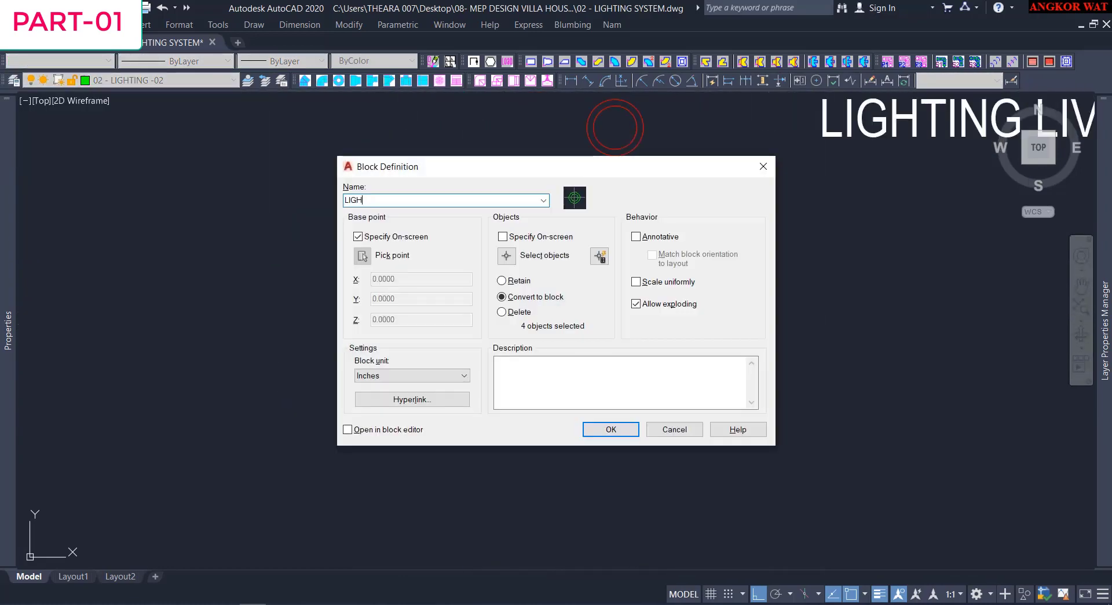
{"action": "left_click", "coordinate": [611, 429]}
{"action": "left_click", "coordinate": [616, 326]}
Copy the LIGHTING LIVING ROOM text beside the green symbol and change the copy to LIGHTING BEDROOM.
{"action": "middle_click_drag", "start_coordinate": [541, 332], "coordinate": [412, 423]}
{"action": "left_click", "coordinate": [771, 212]}
{"action": "type", "text": "co"}
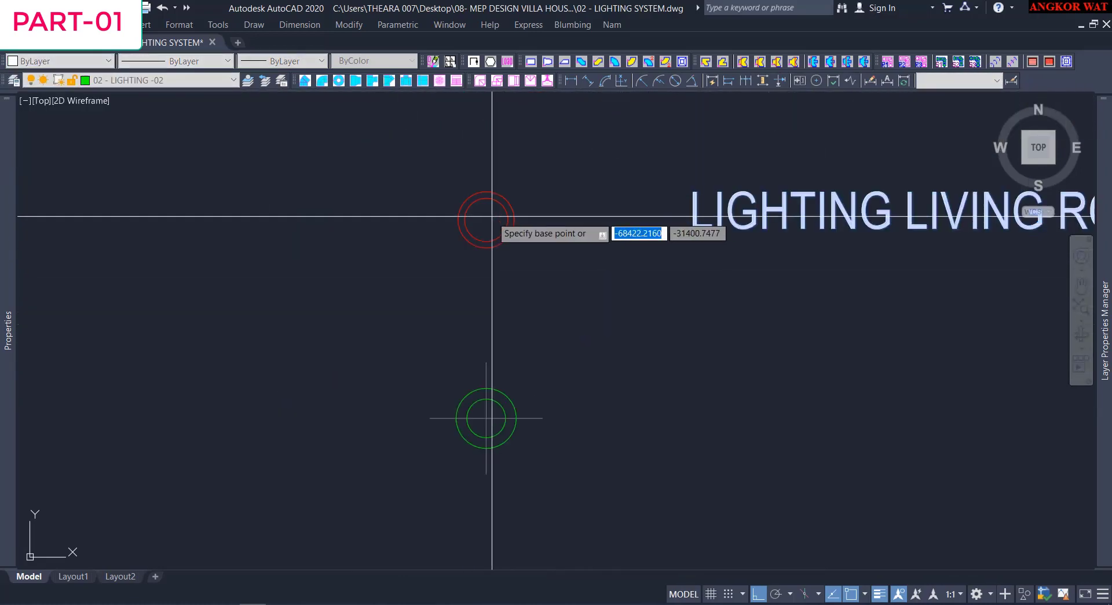
{"action": "left_click", "coordinate": [487, 219]}
{"action": "left_click", "coordinate": [486, 417]}
{"action": "double_click", "coordinate": [755, 387]}
{"action": "type", "text": "LIGHTING BEDROOM"}
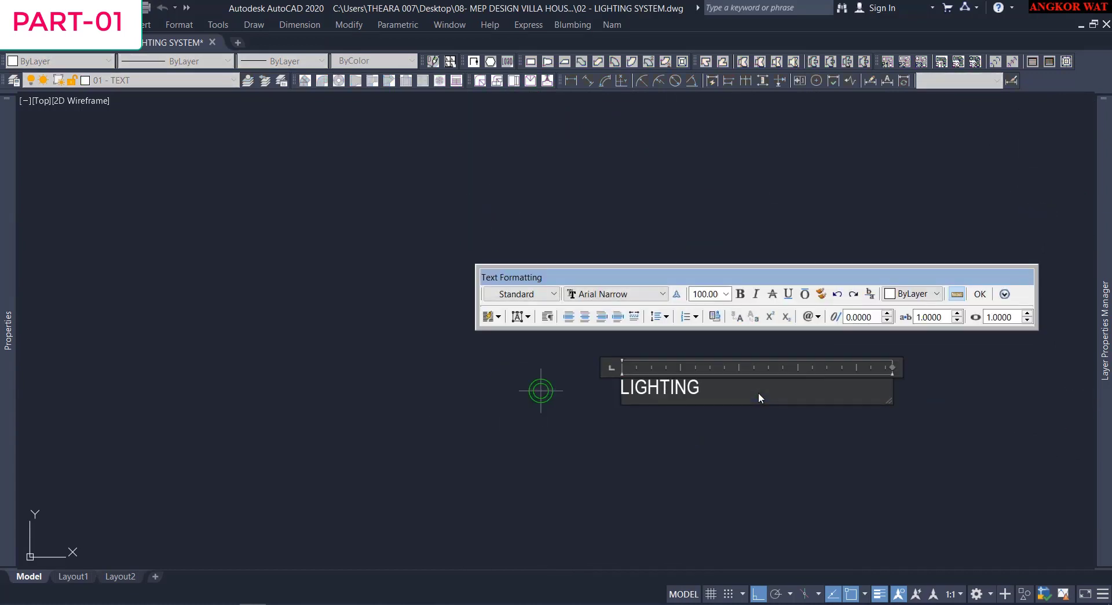
{"action": "left_click", "coordinate": [426, 348]}
Make the 03 - LIGHTING -03 layer current and draw a circle below the green symbol.
{"action": "middle_click_drag", "start_coordinate": [426, 348], "coordinate": [424, 293]}
{"action": "mouse_move", "coordinate": [1104, 331]}
{"action": "double_click", "coordinate": [757, 198]}
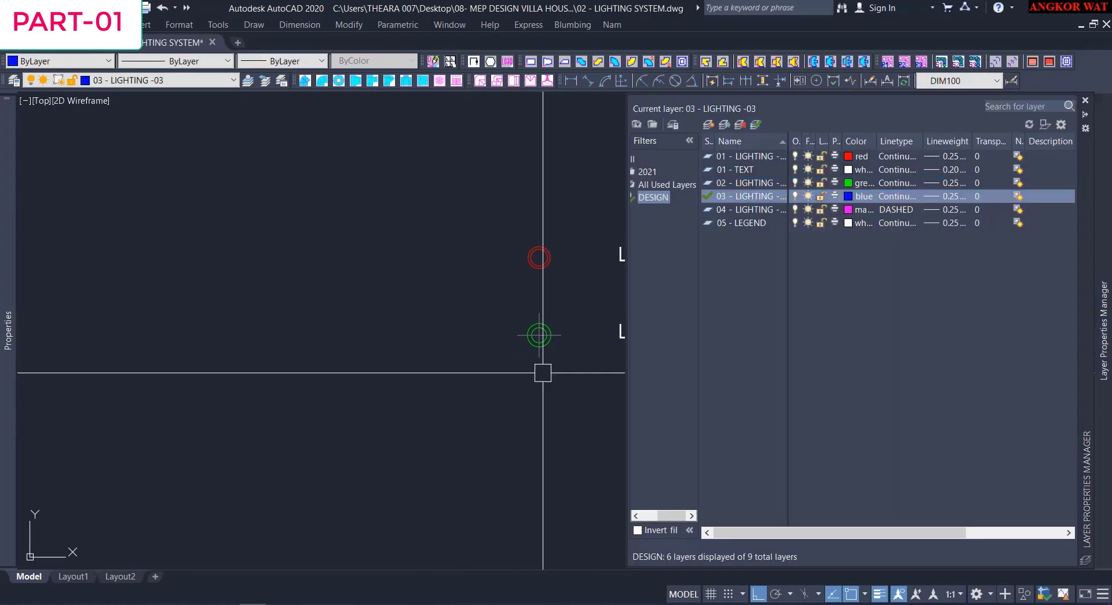
{"action": "scroll", "coordinate": [579, 431], "scroll_direction": "up", "scroll_amount": 5}
{"action": "type", "text": "c"}
{"action": "left_click", "coordinate": [475, 379]}
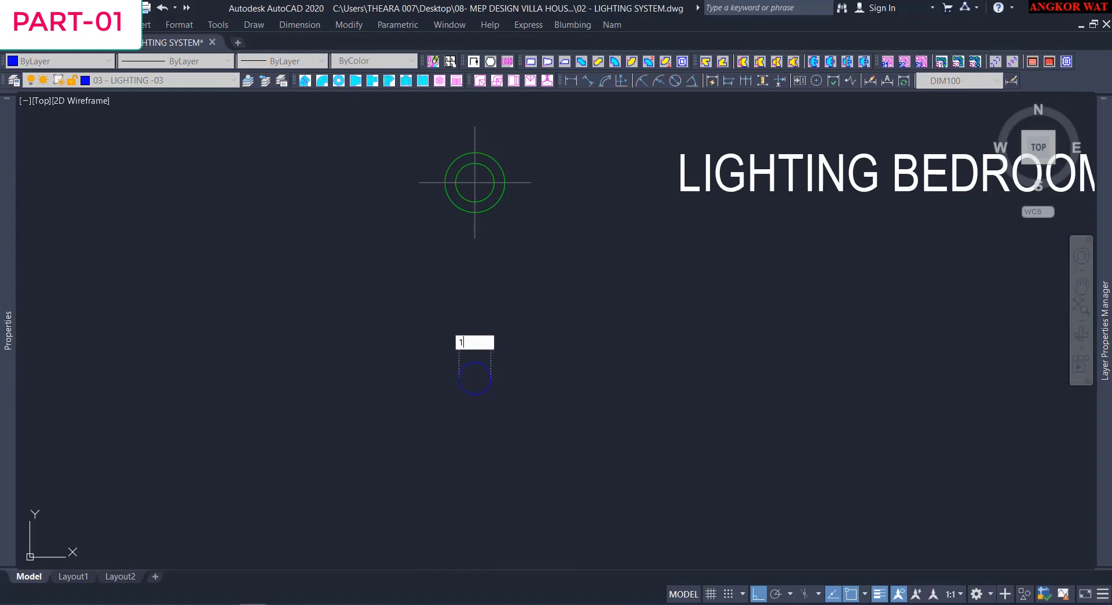
{"action": "type", "text": "00"}
Offset the blue circle to form a concentric pair and draw perpendicular diameters across the inner circle.
{"action": "scroll", "coordinate": [485, 378], "scroll_direction": "up", "scroll_amount": 6}
{"action": "left_click", "coordinate": [569, 380]}
{"action": "type", "text": "o 20"}
{"action": "left_click", "coordinate": [494, 374]}
{"action": "type", "text": "l"}
{"action": "left_click", "coordinate": [463, 314]}
{"action": "left_click", "coordinate": [463, 433]}
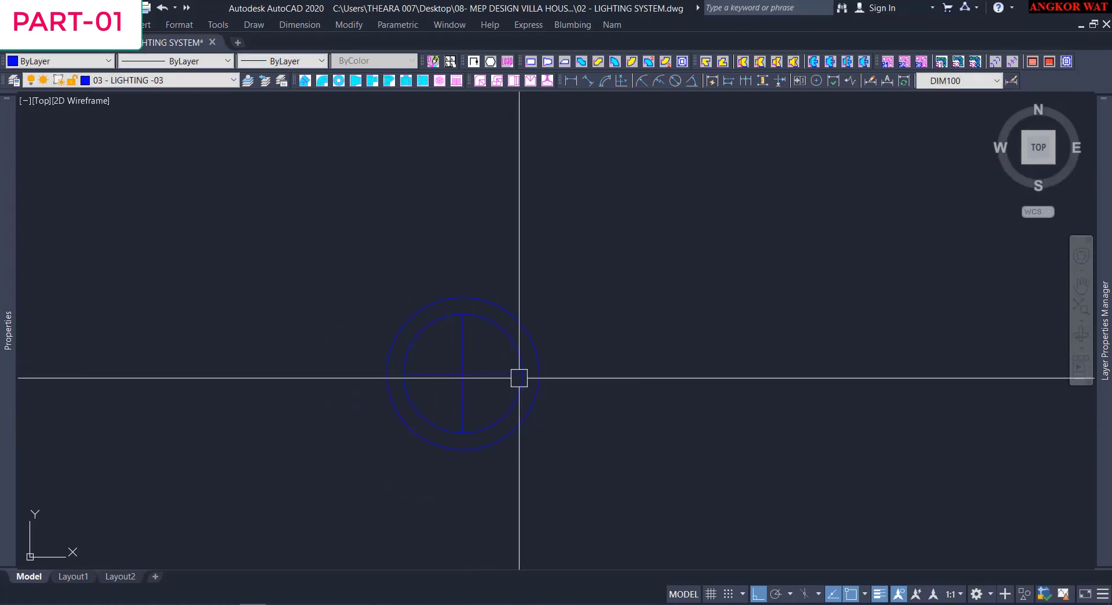
Hatch two opposite quadrants of the inner blue circle with the AR-CONC pattern in white.
{"action": "type", "text": "h"}
{"action": "left_click", "coordinate": [513, 183]}
{"action": "left_click", "coordinate": [510, 312]}
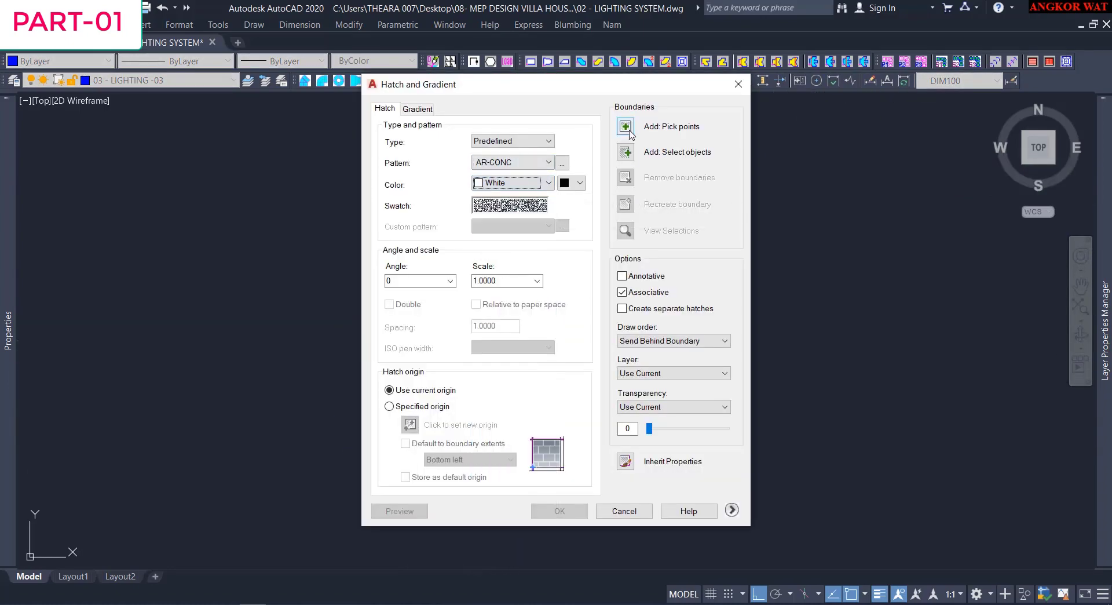
{"action": "left_click", "coordinate": [625, 126]}
{"action": "left_click", "coordinate": [565, 307]}
{"action": "left_click", "coordinate": [492, 366]}
Change the pattern of the quadrant hatch to a solid fill.
{"action": "scroll", "coordinate": [550, 330], "scroll_direction": "up", "scroll_amount": 2}
{"action": "left_click", "coordinate": [616, 298]}
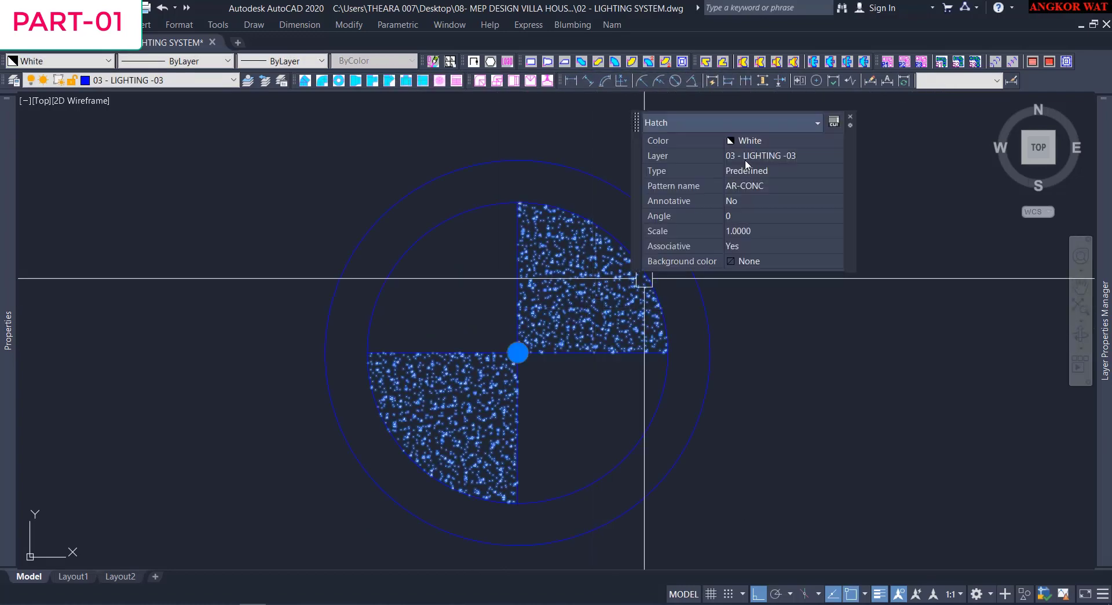
{"action": "left_click", "coordinate": [753, 185]}
{"action": "left_click", "coordinate": [836, 186]}
{"action": "double_click", "coordinate": [644, 100]}
Convert the blue circles, lines and hatch into a block with its base point at the center.
{"action": "scroll", "coordinate": [455, 235], "scroll_direction": "down", "scroll_amount": 2}
{"action": "left_click", "coordinate": [376, 174]}
{"action": "left_click", "coordinate": [642, 360]}
{"action": "scroll", "coordinate": [644, 365], "scroll_direction": "down", "scroll_amount": 3}
{"action": "type", "text": "b L"}
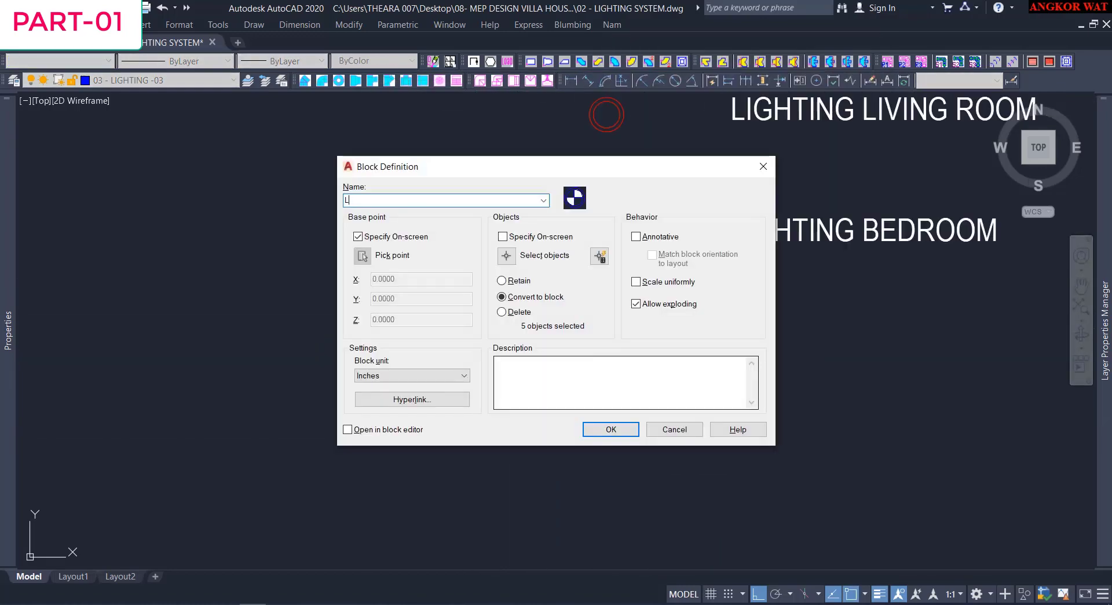
{"action": "left_click", "coordinate": [622, 429]}
{"action": "left_click", "coordinate": [605, 351]}
Copy the LIGHTING BEDROOM text beside the blue symbol and change the copy to LIGHTING BATHROOM.
{"action": "scroll", "coordinate": [569, 351], "scroll_direction": "down", "scroll_amount": 2}
{"action": "left_click", "coordinate": [695, 275]}
{"action": "type", "text": "co"}
{"action": "left_click", "coordinate": [570, 275]}
{"action": "left_click", "coordinate": [563, 387]}
{"action": "double_click", "coordinate": [642, 335]}
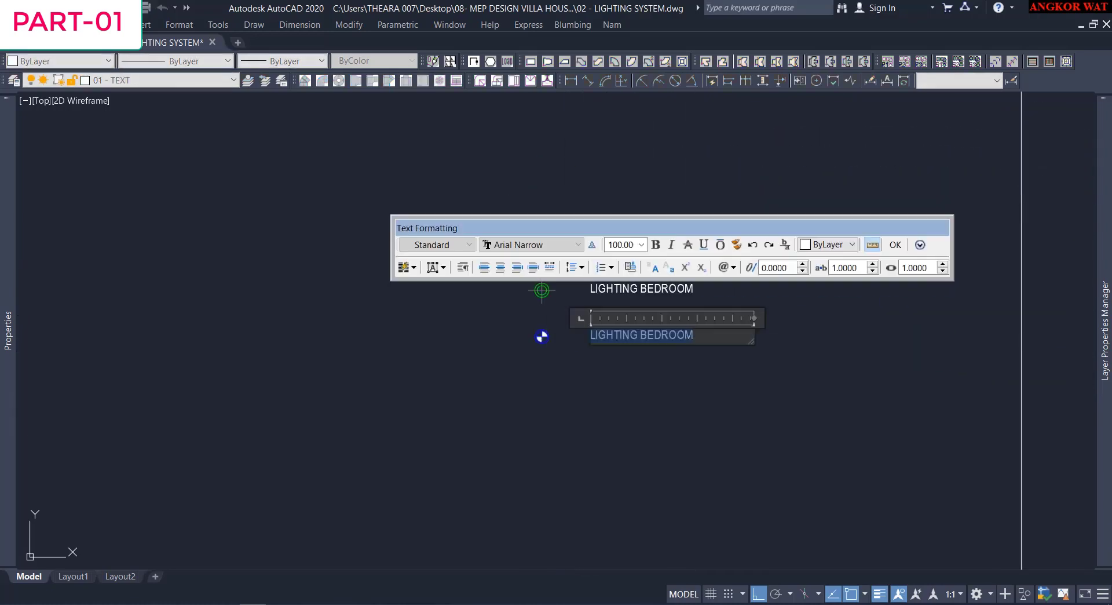
{"action": "type", "text": "LIGHTING BATHROOM"}
{"action": "left_click", "coordinate": [705, 391]}
Make the 04 - LIGHTING - 04 layer current and set its lineweight to 0.30 mm.
{"action": "middle_click_drag", "start_coordinate": [705, 391], "coordinate": [693, 325]}
{"action": "mouse_move", "coordinate": [1104, 417]}
{"action": "double_click", "coordinate": [901, 209]}
{"action": "left_click", "coordinate": [950, 215]}
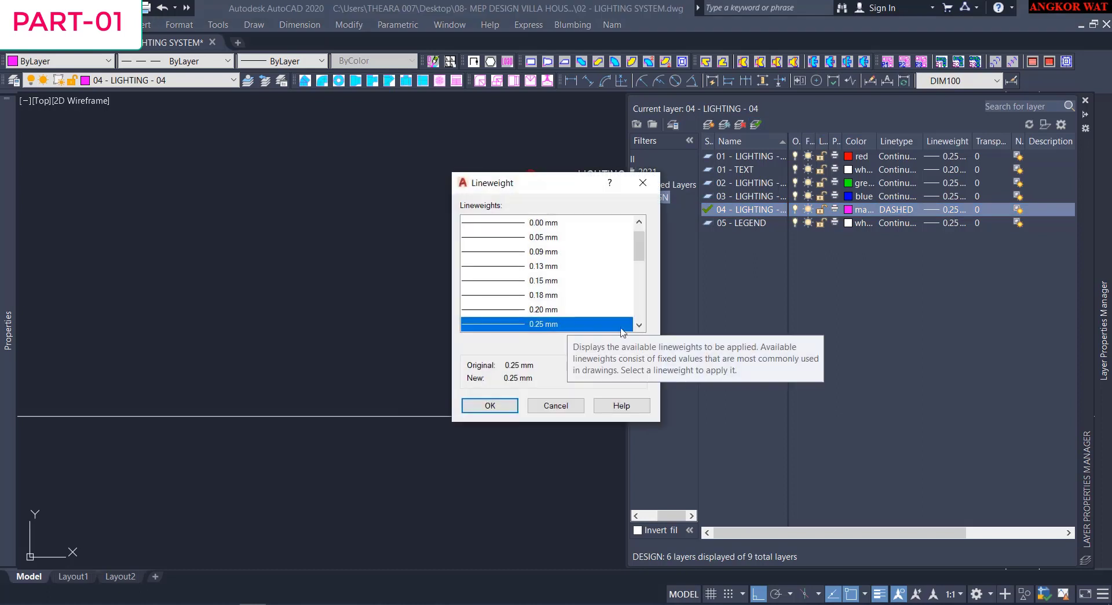
{"action": "double_click", "coordinate": [579, 308]}
Draw a short horizontal polyline below the blue symbol as the dashed magenta LED symbol.
{"action": "scroll", "coordinate": [485, 334], "scroll_direction": "up", "scroll_amount": 2}
{"action": "type", "text": "pl"}
{"action": "left_click", "coordinate": [508, 268]}
{"action": "left_click", "coordinate": [703, 268]}
{"action": "key", "text": "space"}
Copy the LIGHTING BATHROOM text beside the dashed line and change the copy to LED DOWN LIGHT.
{"action": "scroll", "coordinate": [530, 300], "scroll_direction": "down", "scroll_amount": 1}
{"action": "left_click", "coordinate": [679, 218]}
{"action": "type", "text": "co"}
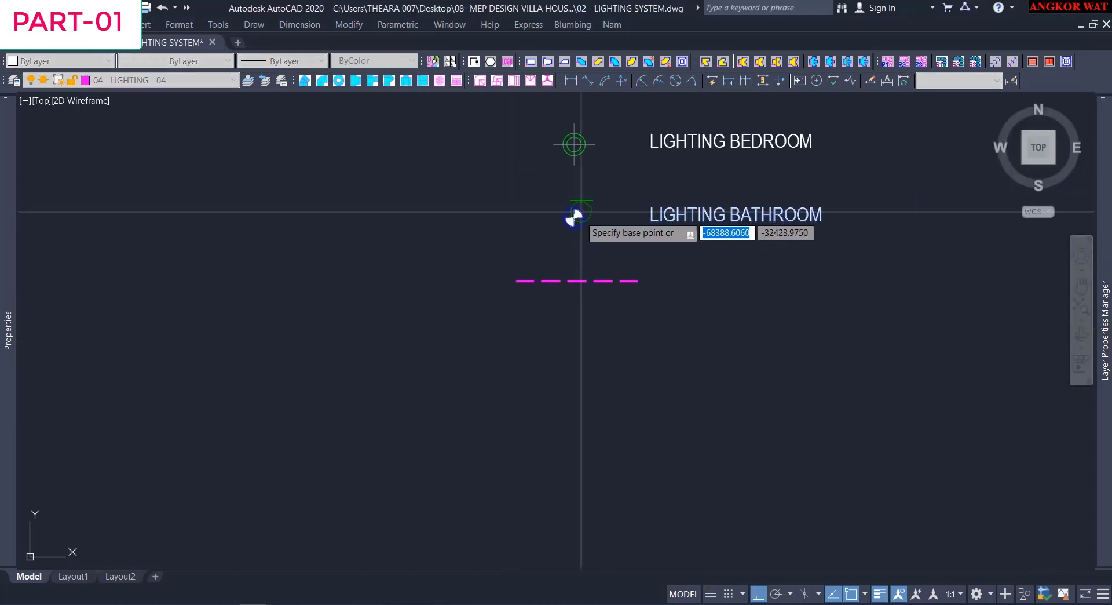
{"action": "left_click", "coordinate": [574, 218]}
{"action": "left_click", "coordinate": [574, 281]}
{"action": "scroll", "coordinate": [614, 329], "scroll_direction": "down", "scroll_amount": 1}
{"action": "type", "text": "m"}
{"action": "left_click", "coordinate": [521, 187]}
{"action": "double_click", "coordinate": [724, 344]}
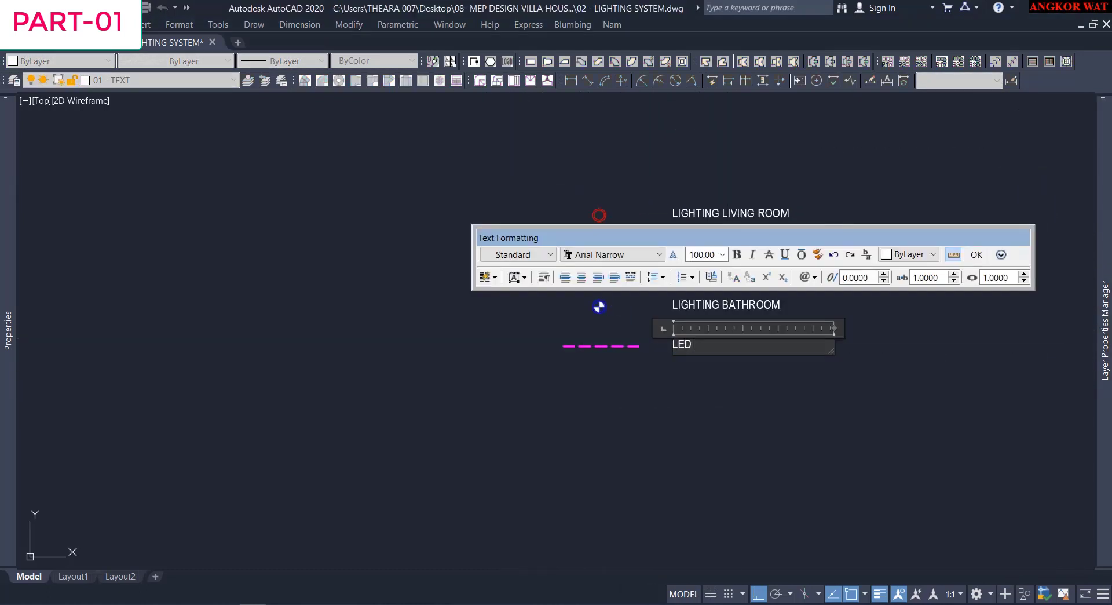
{"action": "left_click", "coordinate": [729, 399]}
Make the 05 - LEGEND layer current and draw a rectangle around the LIGHTING LIVING ROOM symbol and text.
{"action": "scroll", "coordinate": [438, 403], "scroll_direction": "down", "scroll_amount": 1}
{"action": "mouse_move", "coordinate": [1104, 371]}
{"action": "double_click", "coordinate": [746, 224]}
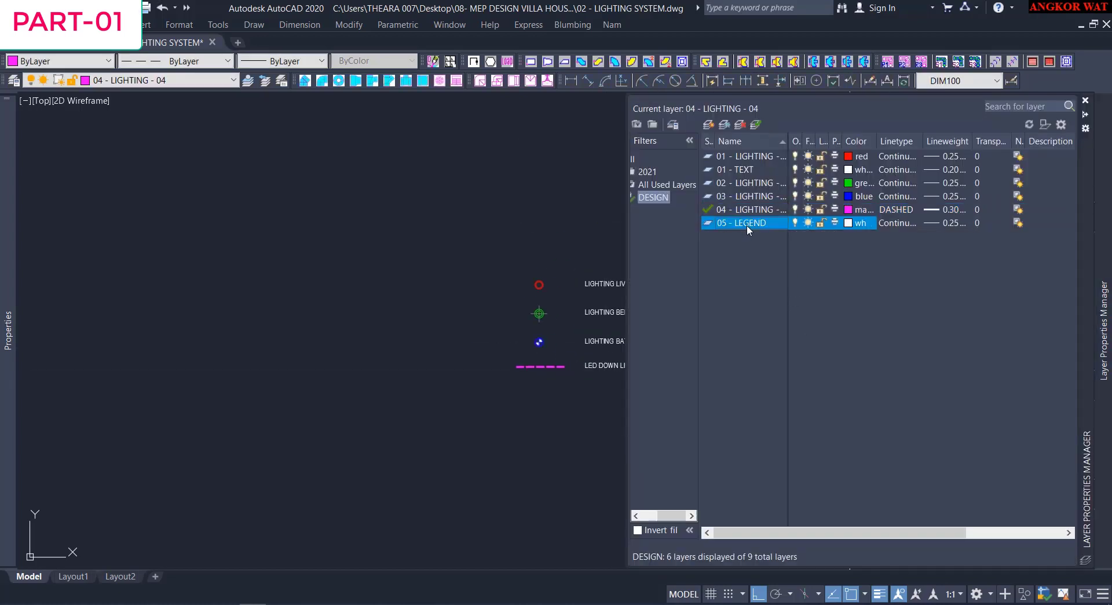
{"action": "scroll", "coordinate": [588, 251], "scroll_direction": "up", "scroll_amount": 2}
{"action": "type", "text": "rec"}
{"action": "left_click", "coordinate": [382, 302]}
{"action": "key", "text": "F8"}
{"action": "left_click", "coordinate": [827, 361]}
Stretch the side edges of the legend rectangle to adjust its width around the living room entry.
{"action": "left_click", "coordinate": [832, 320]}
{"action": "left_click", "coordinate": [809, 337]}
{"action": "middle_click_drag", "start_coordinate": [381, 332], "coordinate": [486, 290]}
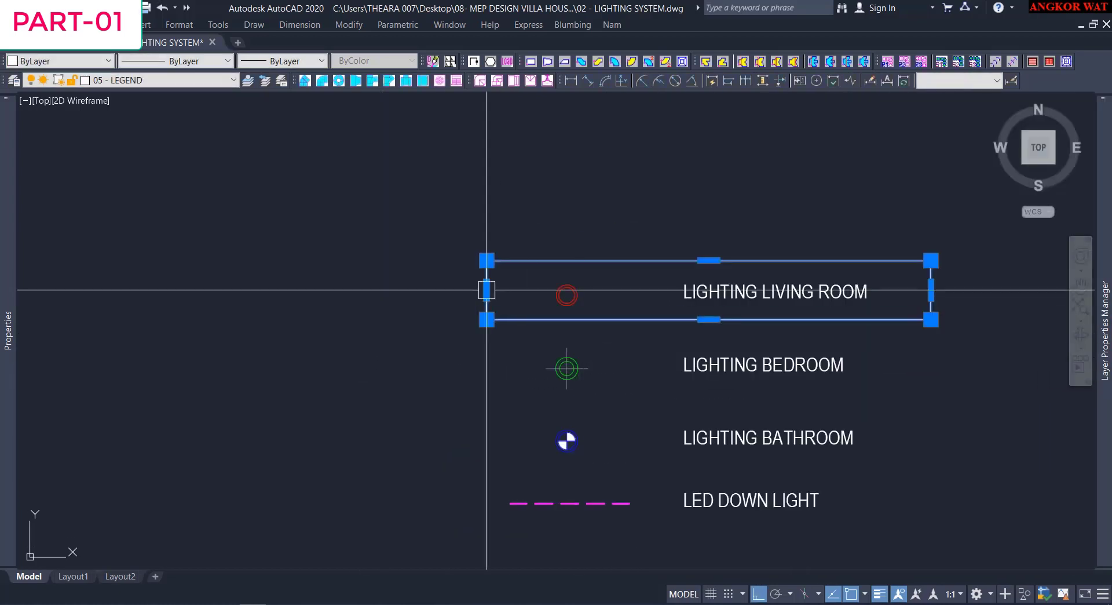
{"action": "left_click_drag", "start_coordinate": [486, 291], "coordinate": [466, 290]}
Copy the legend rectangle downward as an array of 5 stacked rows.
{"action": "type", "text": "co"}
{"action": "left_click", "coordinate": [467, 261]}
{"action": "key", "text": "F8"}
{"action": "type", "text": "a 5"}
{"action": "left_click", "coordinate": [466, 320]}
{"action": "key", "text": "space"}
Move the green symbol and its LIGHTING BEDROOM text up into the second legend row.
{"action": "middle_click_drag", "start_coordinate": [469, 321], "coordinate": [442, 237]}
{"action": "left_click", "coordinate": [420, 251]}
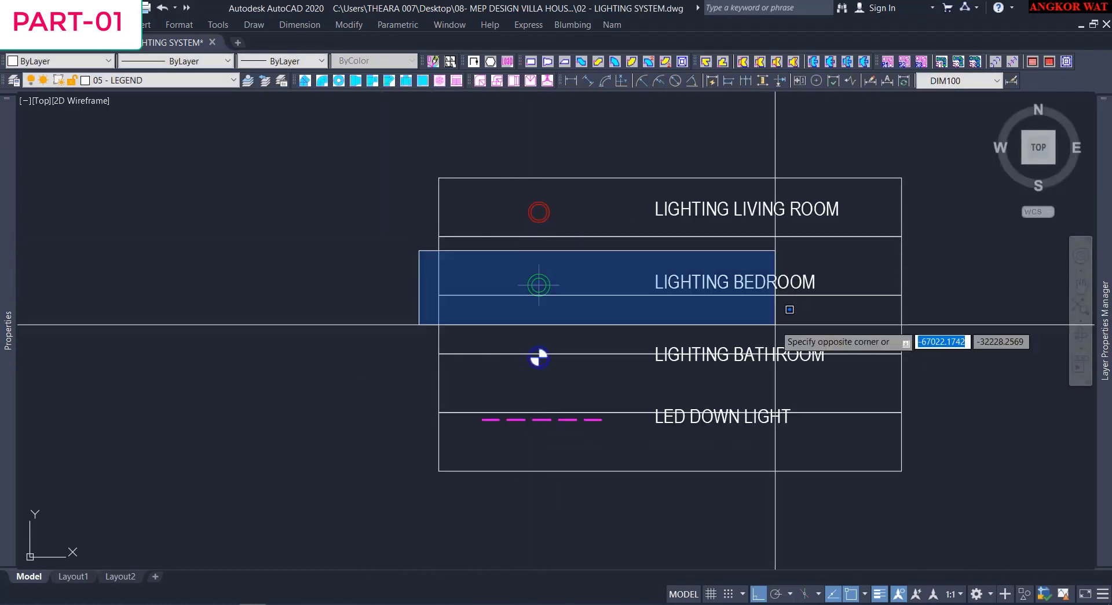
{"action": "left_click", "coordinate": [921, 357]}
{"action": "left_click", "coordinate": [439, 322], "text": "shift"}
{"action": "type", "text": "m"}
{"action": "left_click", "coordinate": [528, 283]}
{"action": "left_click", "coordinate": [528, 253]}
Move the blue symbol and its LIGHTING BATHROOM text up into the third legend row.
{"action": "scroll", "coordinate": [547, 258], "scroll_direction": "down", "scroll_amount": 2}
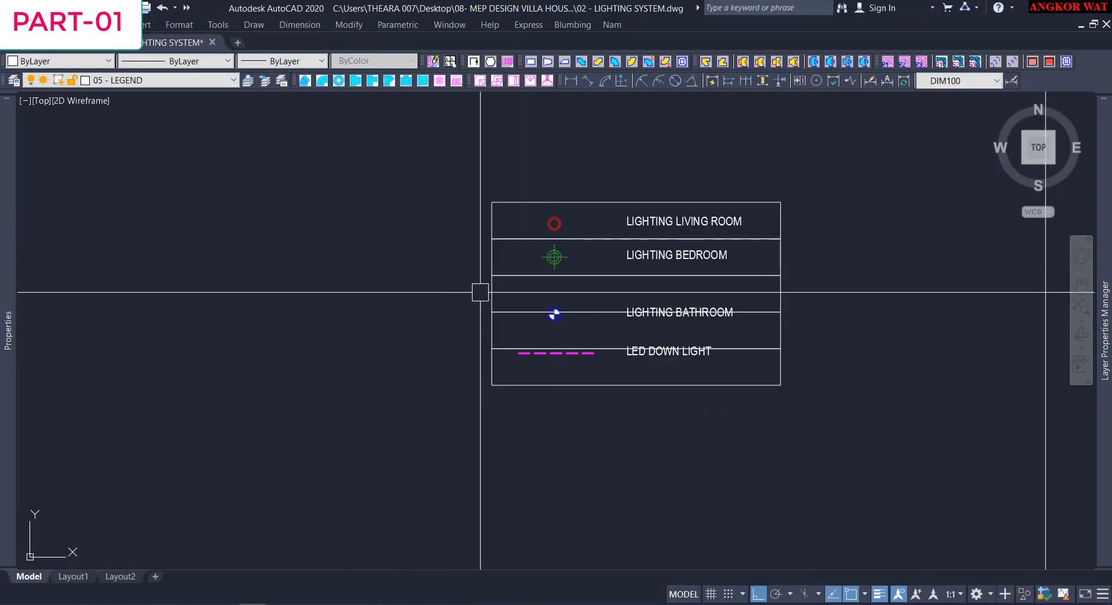
{"action": "left_click", "coordinate": [479, 293]}
{"action": "left_click", "coordinate": [751, 324]}
{"action": "scroll", "coordinate": [540, 314], "scroll_direction": "up", "scroll_amount": 4}
{"action": "type", "text": "m"}
{"action": "left_click", "coordinate": [601, 310]}
{"action": "scroll", "coordinate": [592, 291], "scroll_direction": "down", "scroll_amount": 2}
{"action": "left_click", "coordinate": [582, 253]}
Move the magenta dashed symbol and its LED DOWN LIGHT text up into the fourth legend row.
{"action": "left_click", "coordinate": [474, 286]}
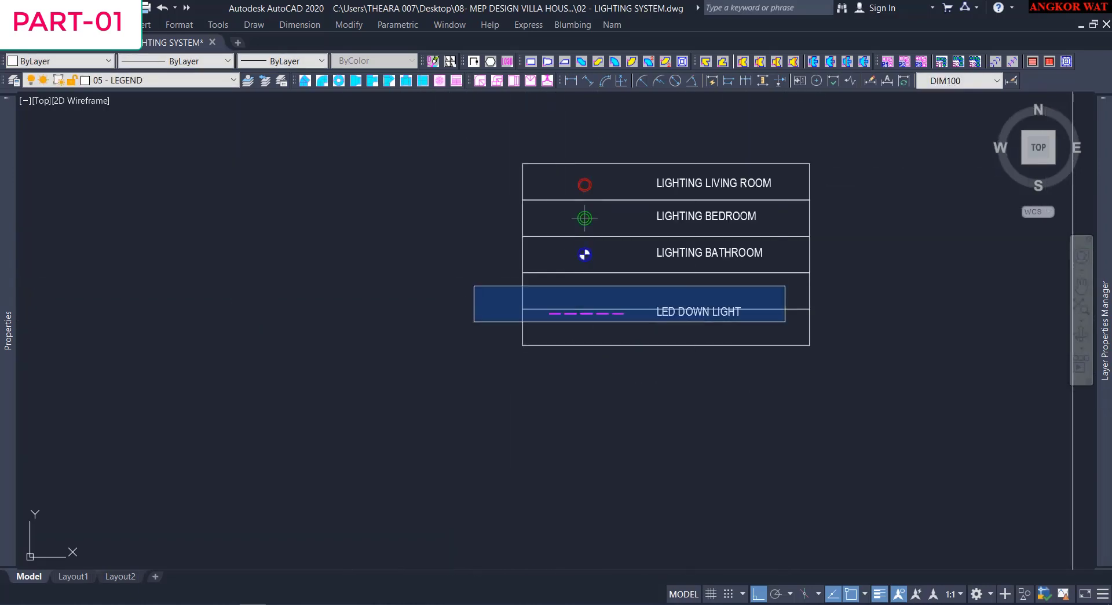
{"action": "left_click", "coordinate": [785, 321]}
{"action": "type", "text": "m"}
{"action": "left_click", "coordinate": [466, 318]}
{"action": "left_click", "coordinate": [466, 261]}
{"action": "scroll", "coordinate": [591, 297], "scroll_direction": "down", "scroll_amount": 5}
{"action": "scroll", "coordinate": [622, 311], "scroll_direction": "up", "scroll_amount": 6}
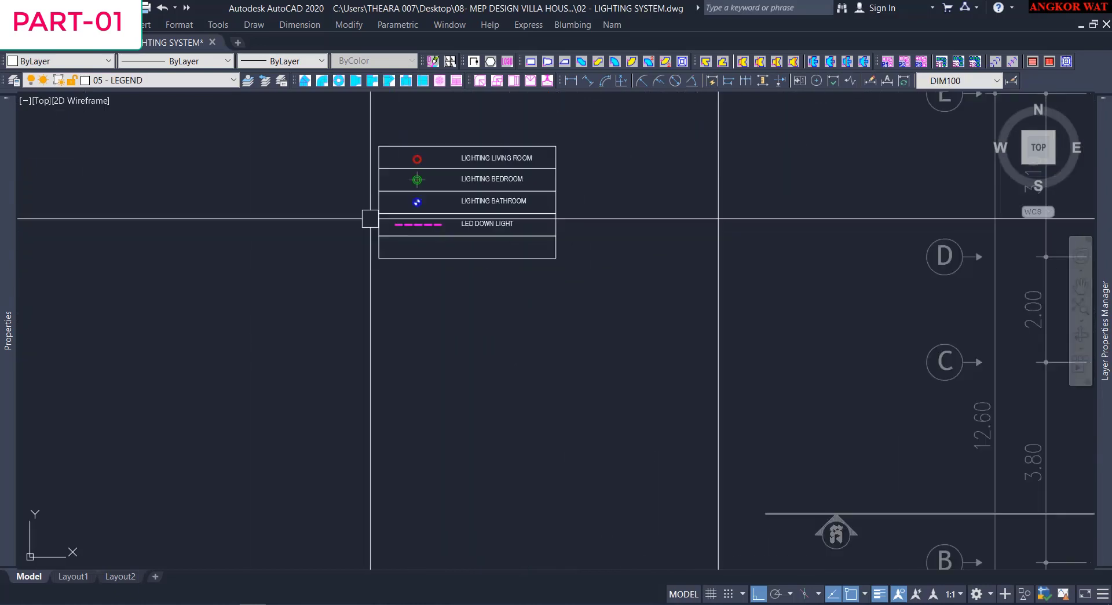
Create a layer named 06 - FLUORESCENT, set its color to yellow, and make it the current layer.
{"action": "mouse_move", "coordinate": [1103, 219]}
{"action": "left_click", "coordinate": [745, 213]}
{"action": "left_click", "coordinate": [741, 223]}
{"action": "key", "text": "Return"}
{"action": "type", "text": "06 - FLUORESCENT"}
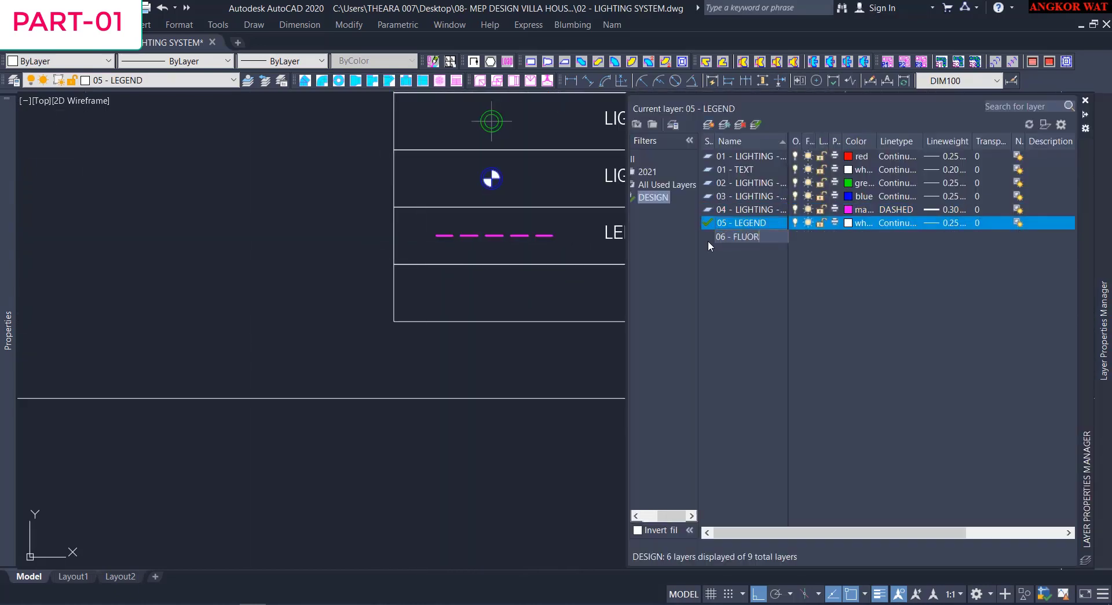
{"action": "key", "text": "Return"}
{"action": "left_click", "coordinate": [850, 239]}
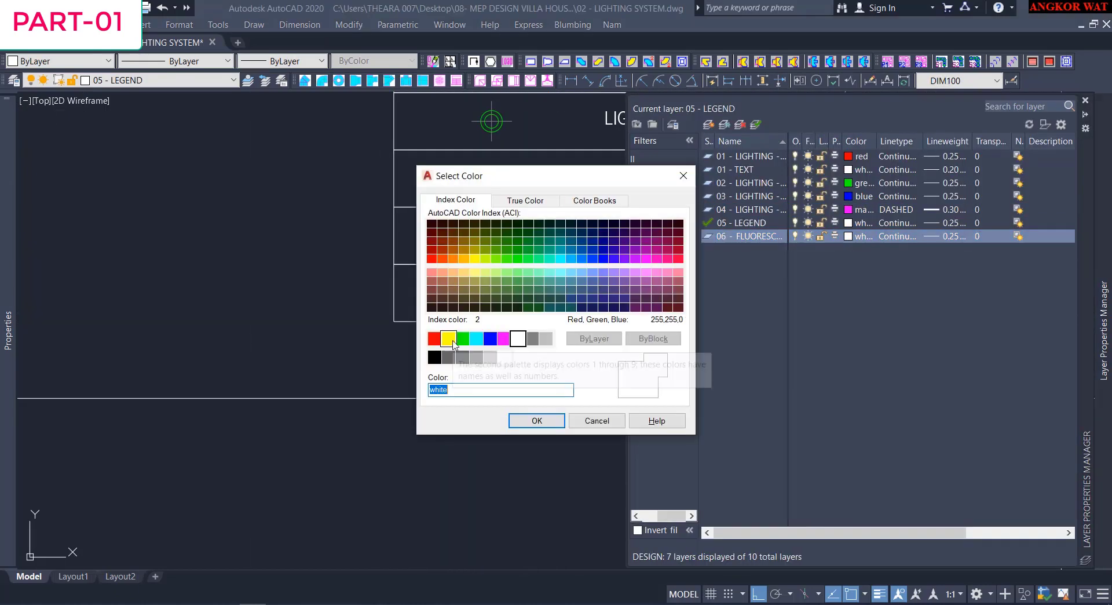
{"action": "left_click", "coordinate": [448, 339]}
{"action": "key", "text": "Return"}
{"action": "left_click", "coordinate": [754, 125]}
Draw a long thin rectangle in the empty fifth legend row and move it into line with the symbols above.
{"action": "scroll", "coordinate": [435, 277], "scroll_direction": "up", "scroll_amount": 2}
{"action": "type", "text": "rec"}
{"action": "left_click", "coordinate": [437, 295]}
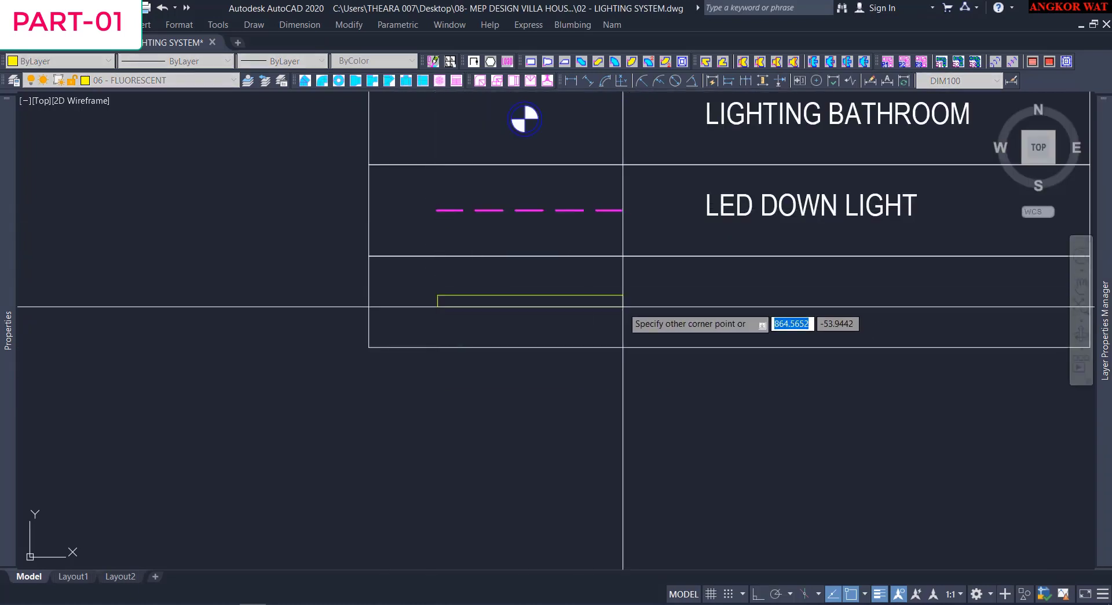
{"action": "key", "text": "Return"}
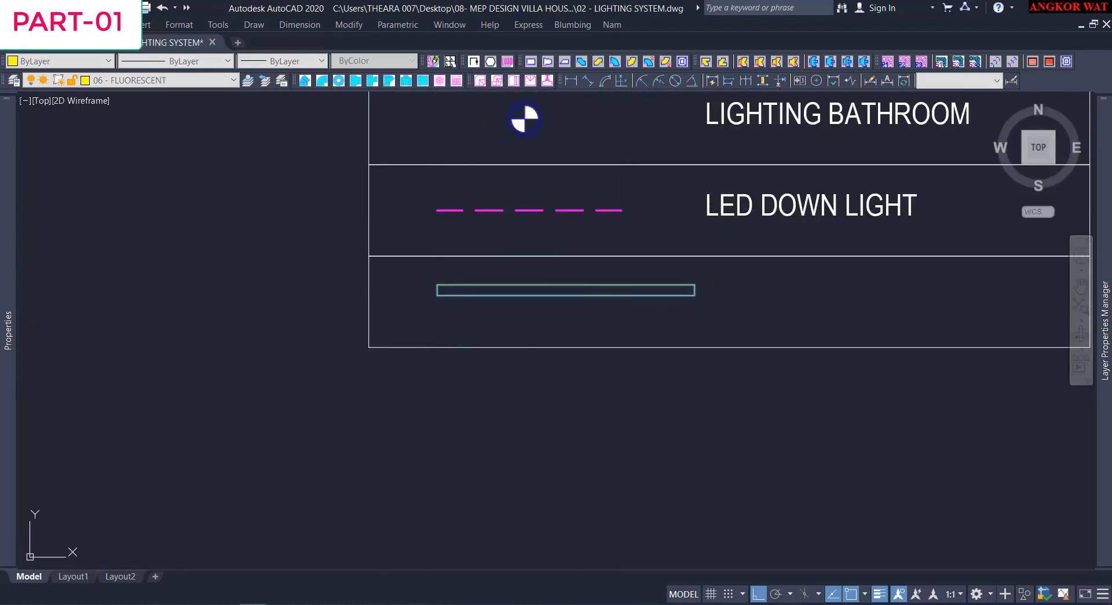
{"action": "type", "text": "m"}
{"action": "left_click", "coordinate": [695, 296]}
{"action": "key", "text": "F8"}
{"action": "left_click", "coordinate": [692, 422]}
{"action": "left_click", "coordinate": [661, 423]}
Convert the yellow rectangle into a block named for the fluorescent light, picking its base point on the rectangle.
{"action": "scroll", "coordinate": [586, 282], "scroll_direction": "up", "scroll_amount": 2}
{"action": "left_click", "coordinate": [600, 305]}
{"action": "type", "text": "b FLUORE"}
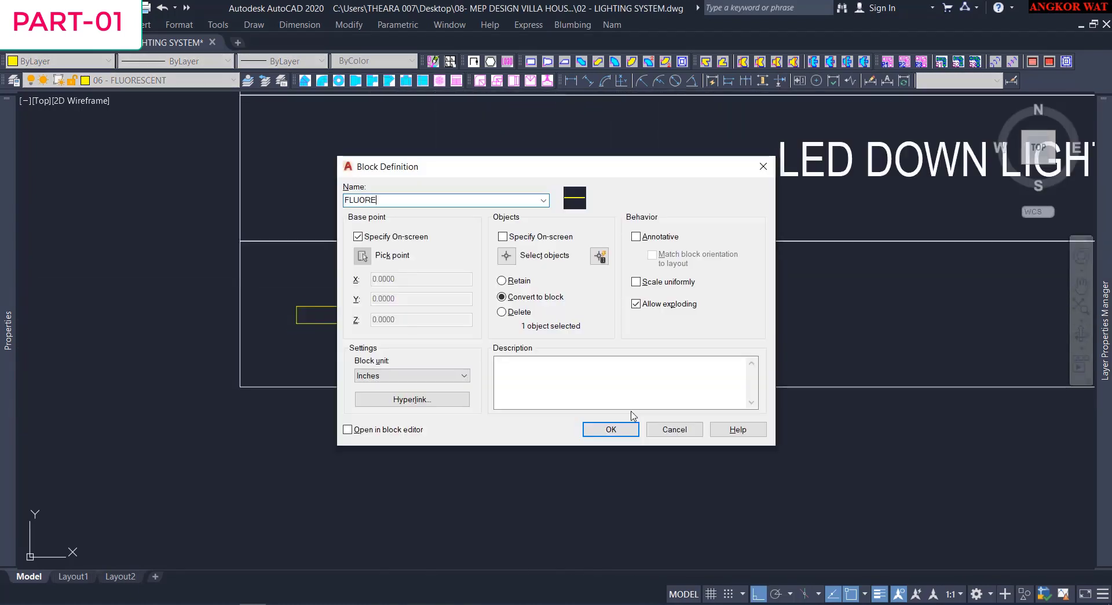
{"action": "left_click", "coordinate": [612, 429]}
{"action": "left_click", "coordinate": [501, 323]}
Copy the LED DOWN LIGHT text into the fifth row and change the copy to FLUORESCENT 1.2M.
{"action": "scroll", "coordinate": [445, 326], "scroll_direction": "down", "scroll_amount": 5}
{"action": "left_click", "coordinate": [667, 261]}
{"action": "type", "text": "co"}
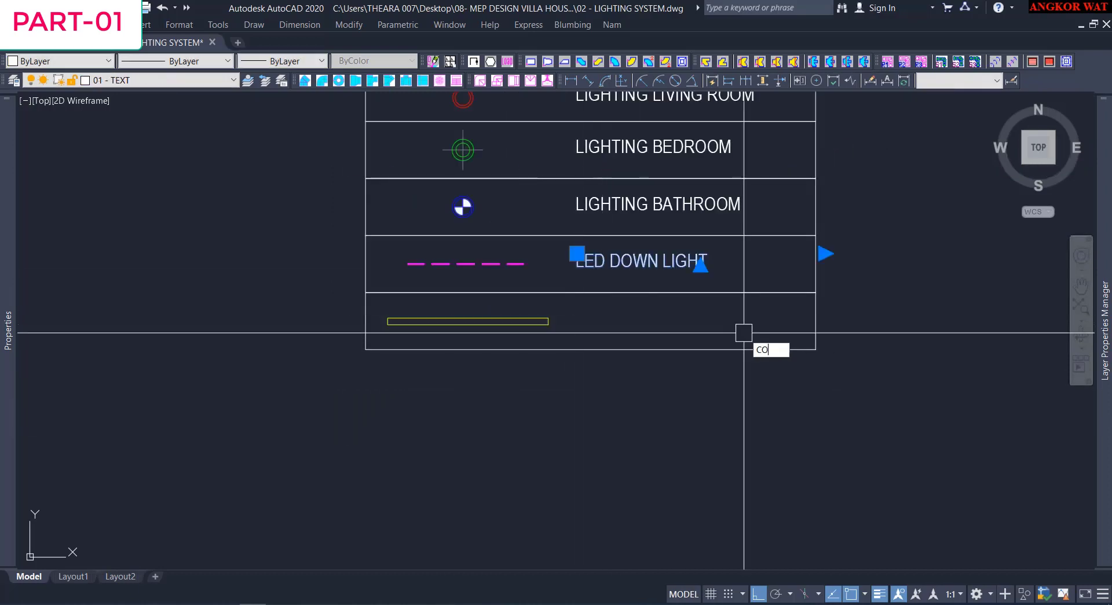
{"action": "left_click", "coordinate": [816, 350]}
{"action": "double_click", "coordinate": [649, 319]}
{"action": "type", "text": "FLUORESCENT"}
{"action": "right_click", "coordinate": [658, 319]}
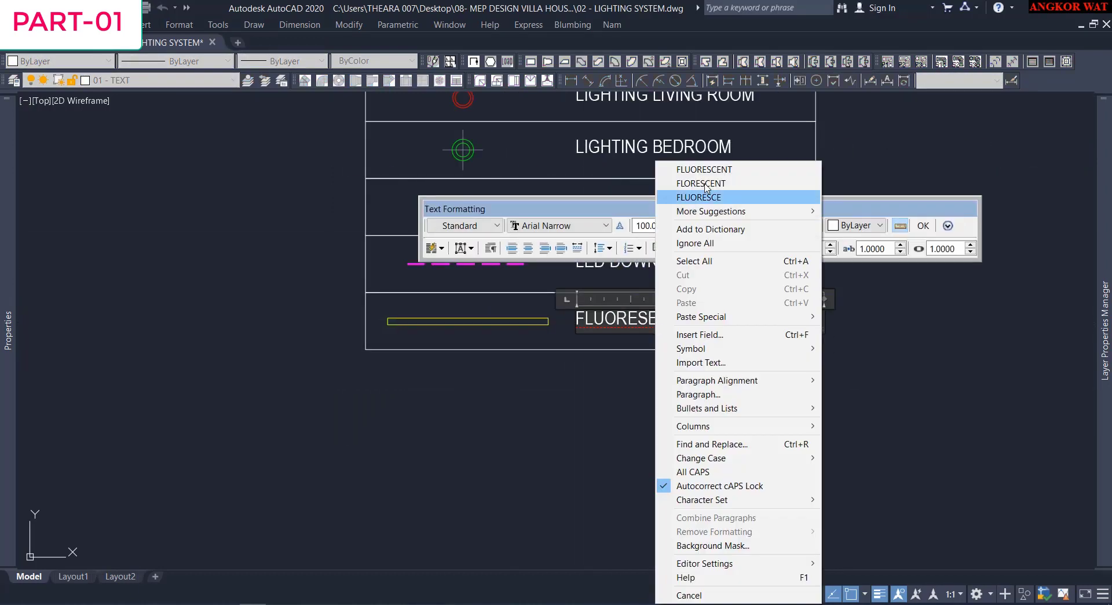
{"action": "left_click", "coordinate": [683, 169]}
{"action": "type", "text": "1.2M"}
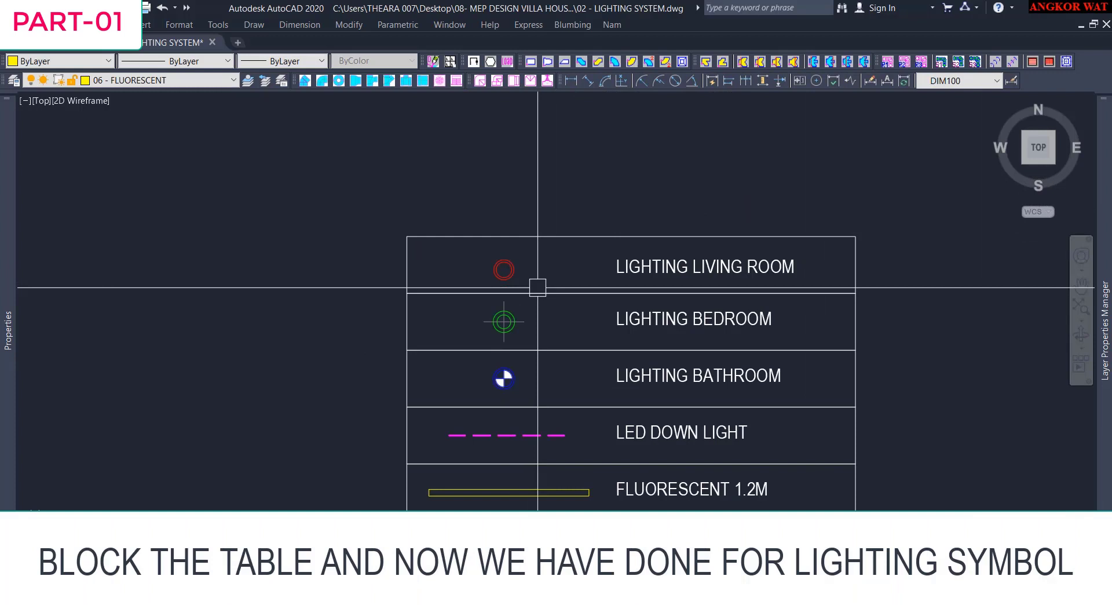
Copy the living room row's rectangle directly above it to form a column heading row.
{"action": "left_click", "coordinate": [537, 292]}
{"action": "type", "text": "co"}
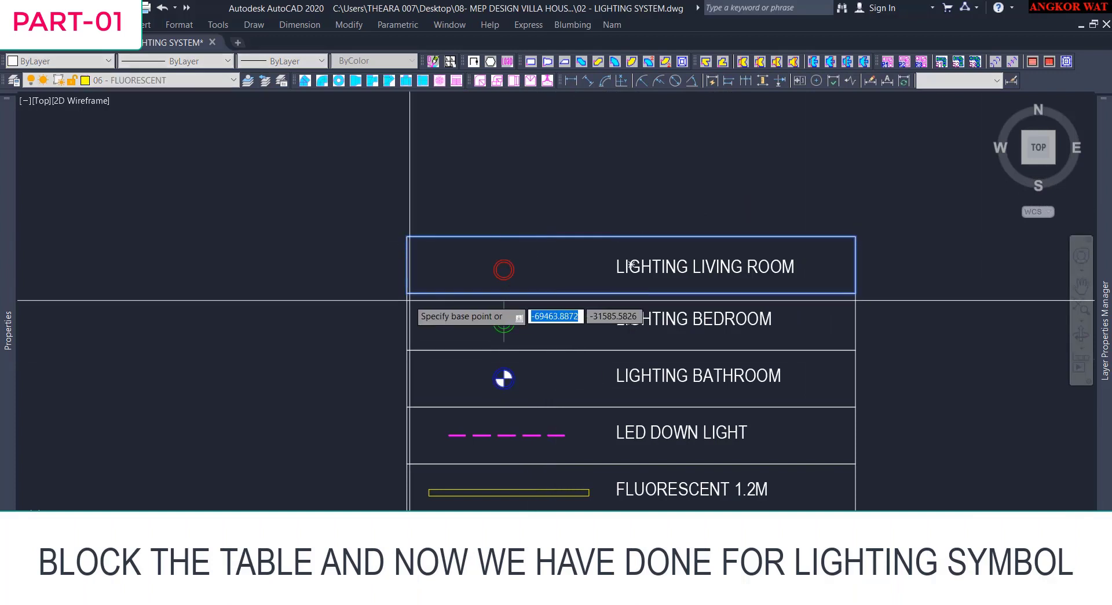
{"action": "left_click", "coordinate": [407, 293]}
{"action": "left_click", "coordinate": [407, 236]}
{"action": "key", "text": "space"}
Move all the lighting description texts slightly to the right within their rows.
{"action": "left_click", "coordinate": [593, 148]}
{"action": "left_click", "coordinate": [826, 522]}
{"action": "type", "text": "m"}
Make 05 - LEGEND the current layer and draw a vertical line separating the symbols from the descriptions.
{"action": "mouse_move", "coordinate": [1105, 330]}
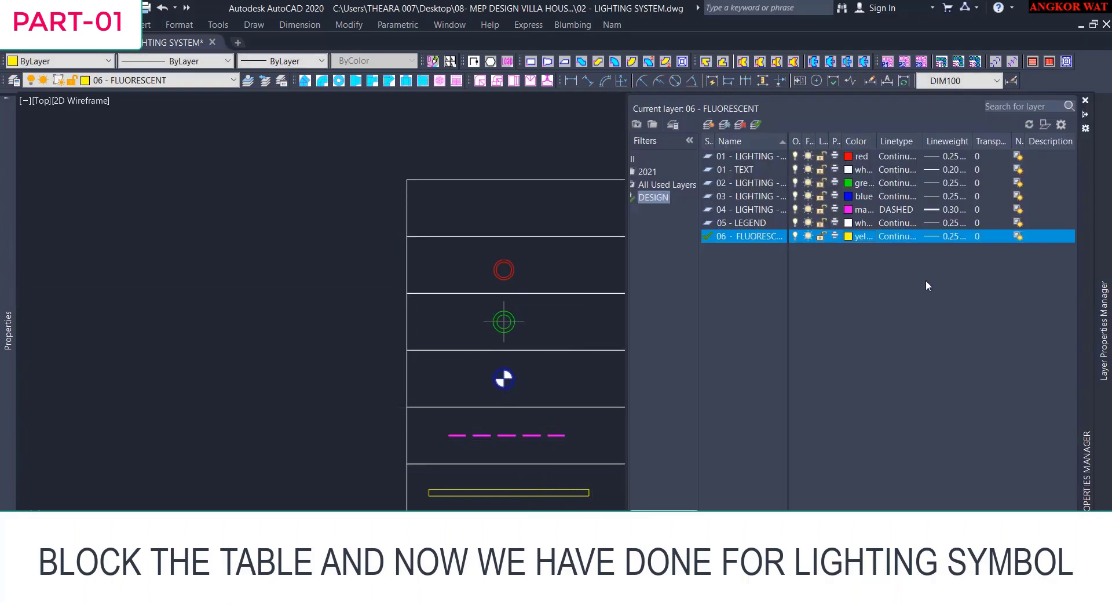
{"action": "double_click", "coordinate": [750, 222]}
{"action": "type", "text": "l"}
{"action": "left_click", "coordinate": [609, 180]}
{"action": "left_click", "coordinate": [609, 520]}
{"action": "key", "text": "space"}
Copy the heading row's rectangle directly above it to form a title row.
{"action": "middle_click_drag", "start_coordinate": [608, 298], "coordinate": [587, 338]}
{"action": "left_click", "coordinate": [521, 275]}
{"action": "type", "text": "co"}
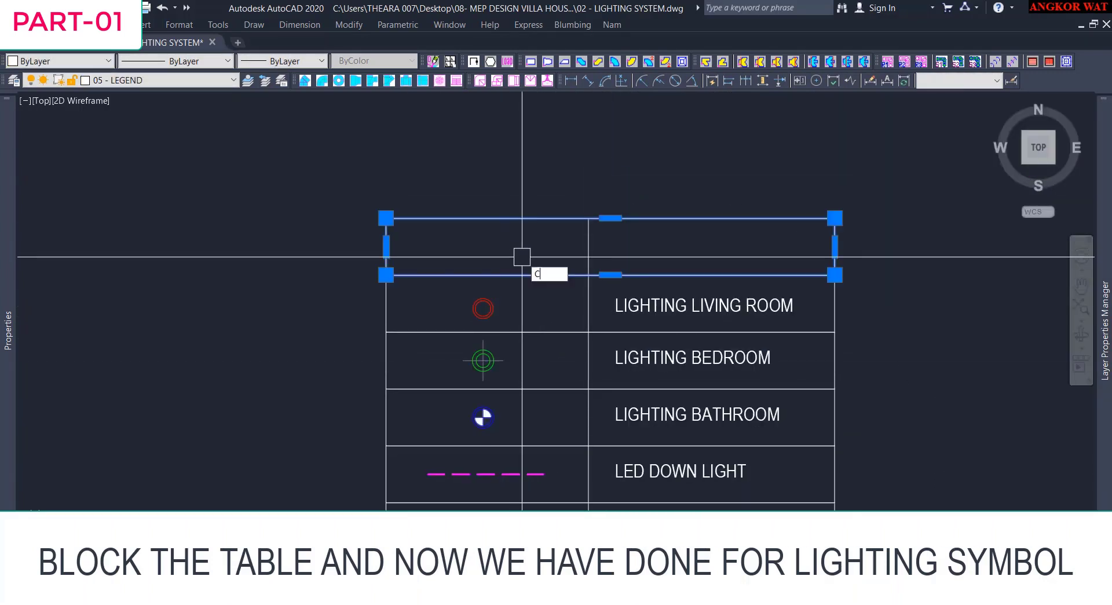
{"action": "left_click", "coordinate": [386, 275]}
{"action": "left_click", "coordinate": [386, 219]}
Add a center-aligned SYMBOL heading over the symbol column from a copied label, narrow its text box, and center it in the cell.
{"action": "type", "text": "LIGHTING LIVING ROOM"}
{"action": "scroll", "coordinate": [476, 247], "scroll_direction": "up", "scroll_amount": 2}
{"action": "double_click", "coordinate": [440, 246]}
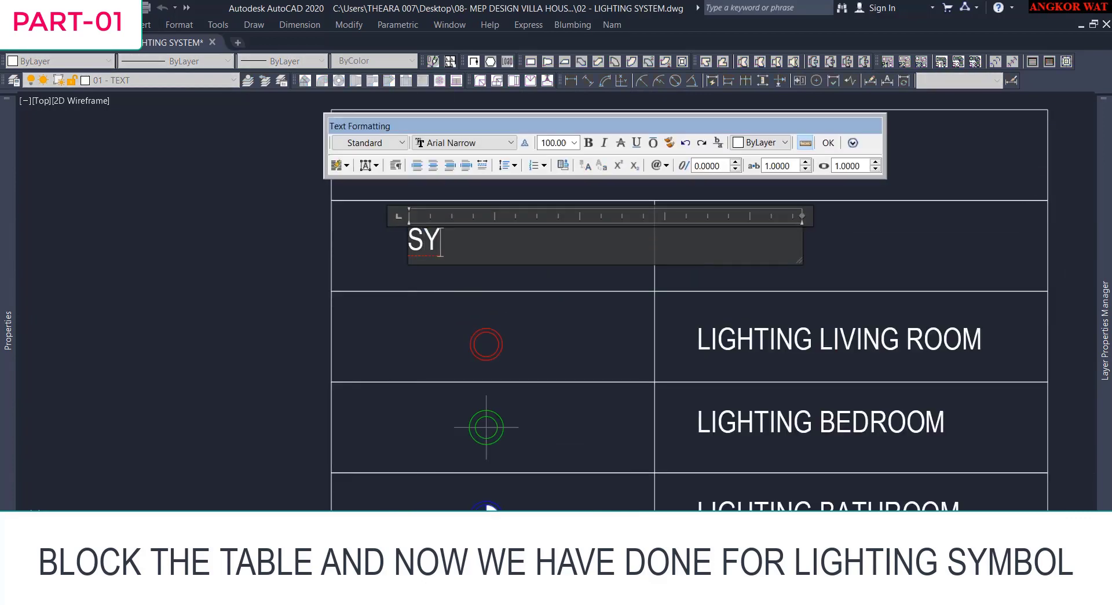
{"action": "left_click_drag", "start_coordinate": [810, 215], "coordinate": [535, 215]}
{"action": "left_click", "coordinate": [433, 165]}
{"action": "left_click", "coordinate": [572, 251]}
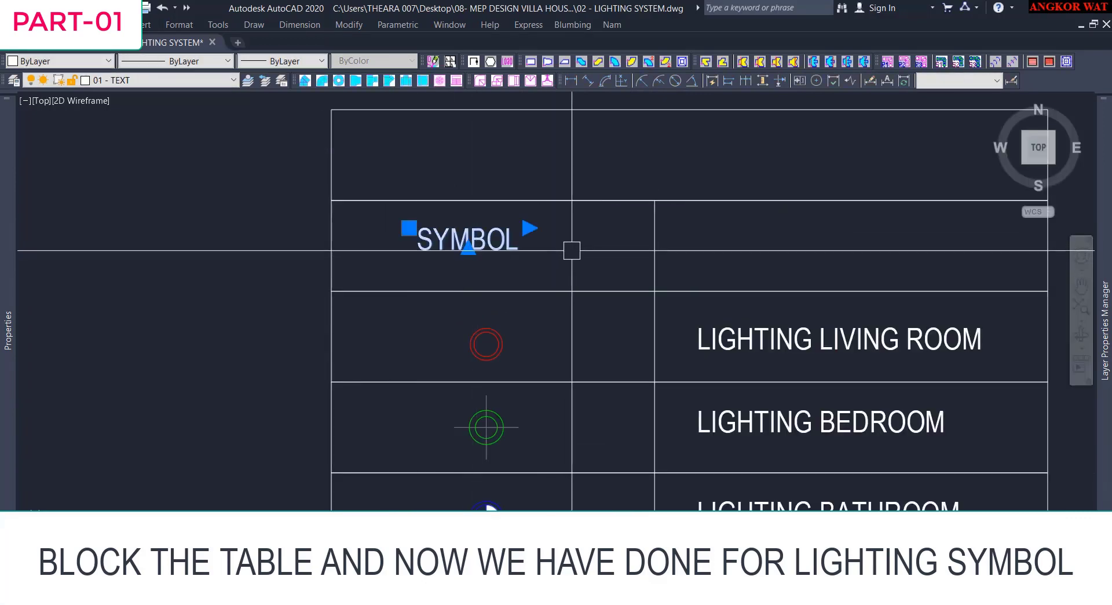
{"action": "type", "text": "m"}
{"action": "left_click", "coordinate": [554, 248]}
{"action": "left_click", "coordinate": [579, 250]}
Copy the SYMBOL heading into the second column's heading cell and change the copy to DESCRIPTION.
{"action": "type", "text": "co"}
{"action": "left_click", "coordinate": [486, 159]}
{"action": "left_click", "coordinate": [844, 159]}
{"action": "key", "text": "space"}
{"action": "double_click", "coordinate": [858, 248]}
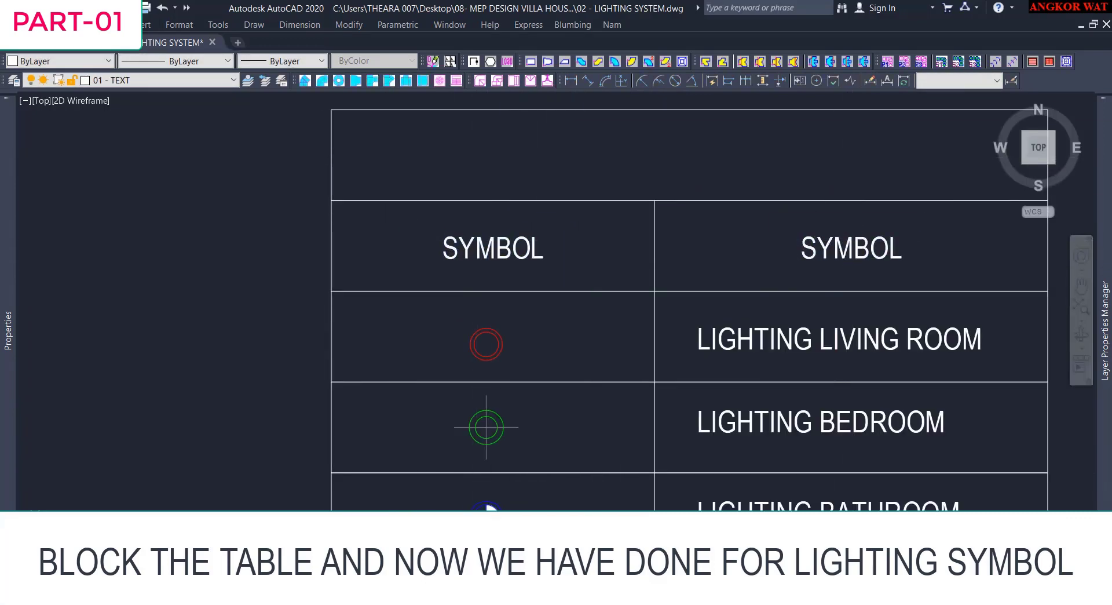
{"action": "type", "text": "DESCR"}
{"action": "left_click", "coordinate": [806, 293]}
Copy the DESCRIPTION heading into the title row and change the copy to LEGEND.
{"action": "scroll", "coordinate": [557, 316], "scroll_direction": "down", "scroll_amount": 1}
{"action": "key", "text": "ctrl+c"}
{"action": "key", "text": "ctrl+v"}
{"action": "left_click", "coordinate": [604, 226]}
{"action": "scroll", "coordinate": [604, 226], "scroll_direction": "up", "scroll_amount": 1}
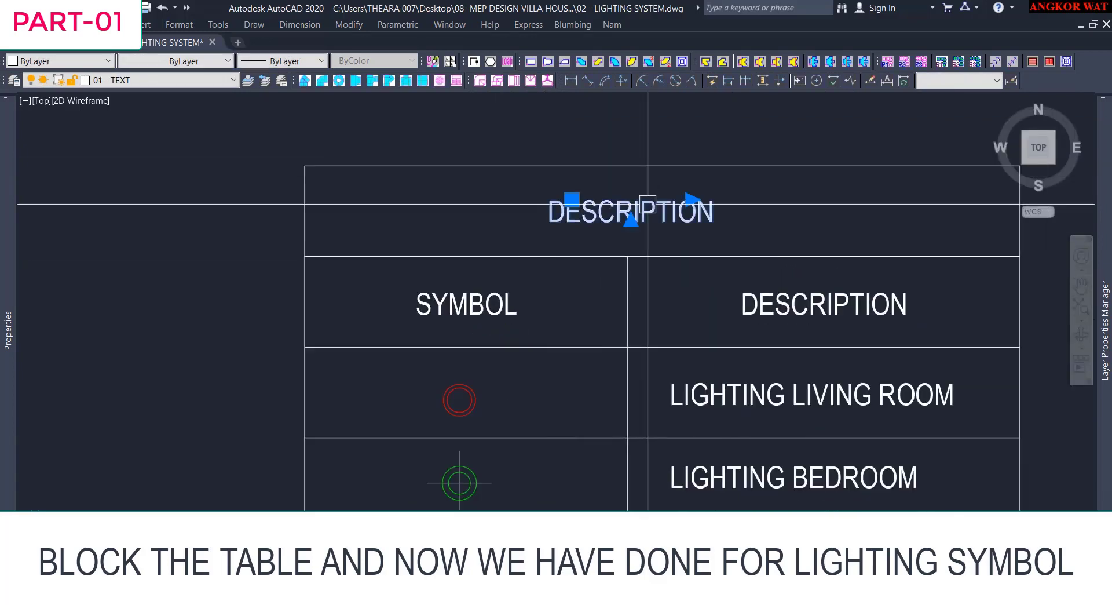
{"action": "double_click", "coordinate": [648, 205]}
{"action": "type", "text": "LEGEND"}
{"action": "left_click", "coordinate": [547, 353]}
Convert the legend table's row rectangles and divider line into one block with its base point at the upper-left corner.
{"action": "scroll", "coordinate": [578, 375], "scroll_direction": "down", "scroll_amount": 1}
{"action": "middle_click_drag", "start_coordinate": [649, 491], "coordinate": [567, 413]}
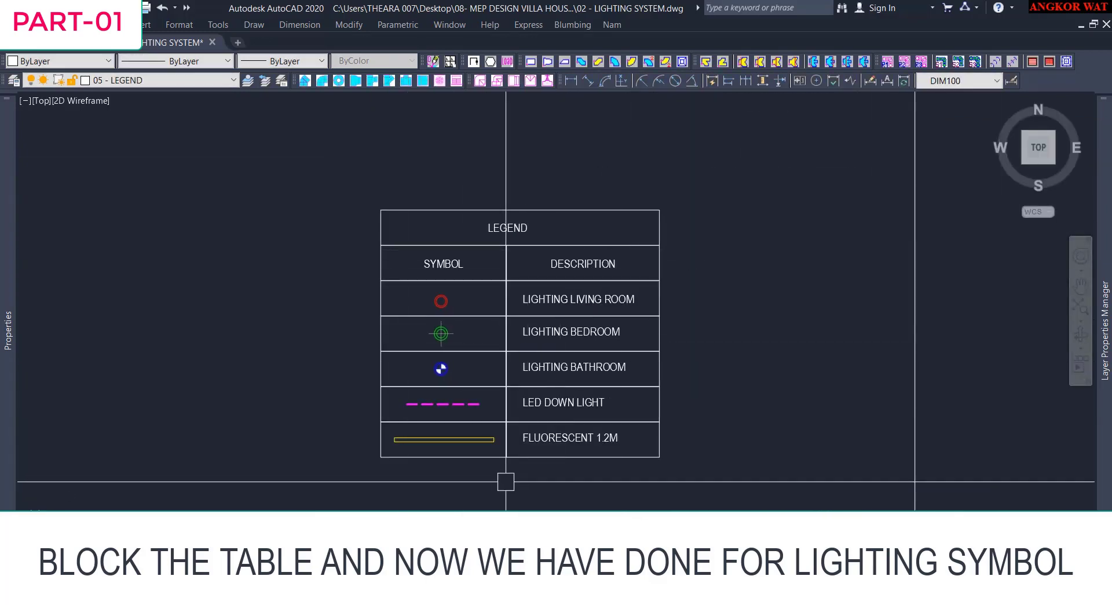
{"action": "left_click", "coordinate": [696, 501]}
{"action": "left_click", "coordinate": [653, 191]}
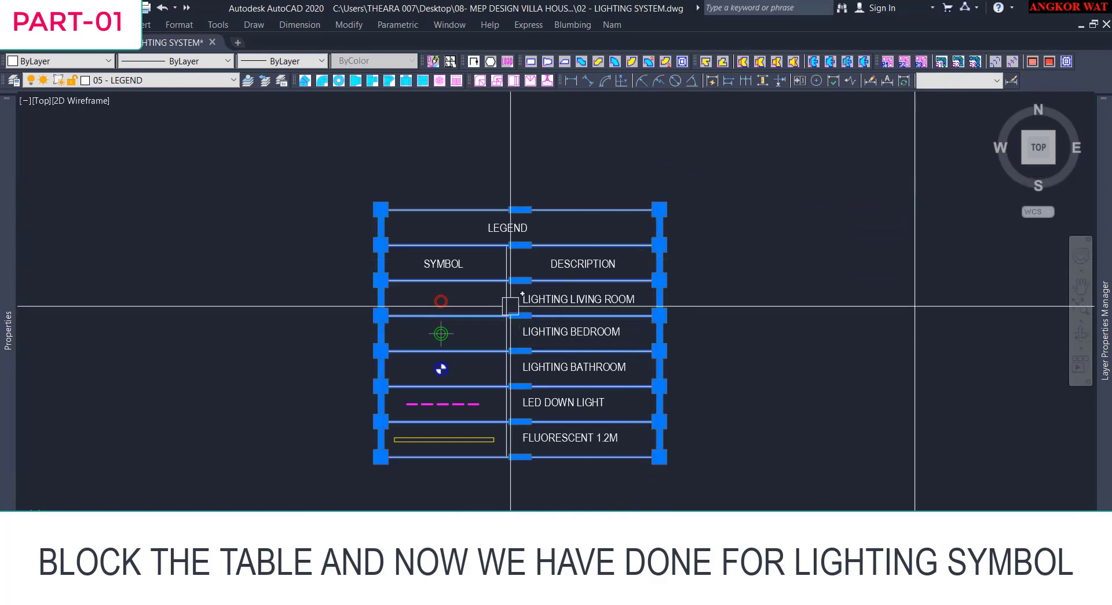
{"action": "scroll", "coordinate": [510, 278], "scroll_direction": "up", "scroll_amount": 2}
{"action": "scroll", "coordinate": [495, 293], "scroll_direction": "down", "scroll_amount": 2}
{"action": "type", "text": "b"}
{"action": "key", "text": "Return"}
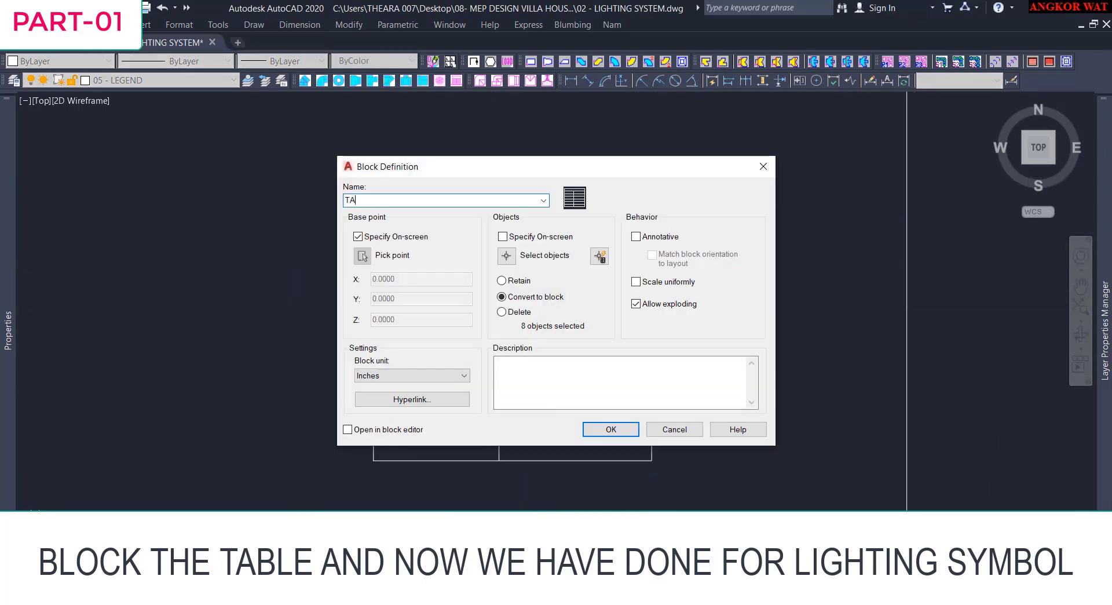
{"action": "left_click", "coordinate": [608, 429]}
{"action": "left_click", "coordinate": [373, 214]}
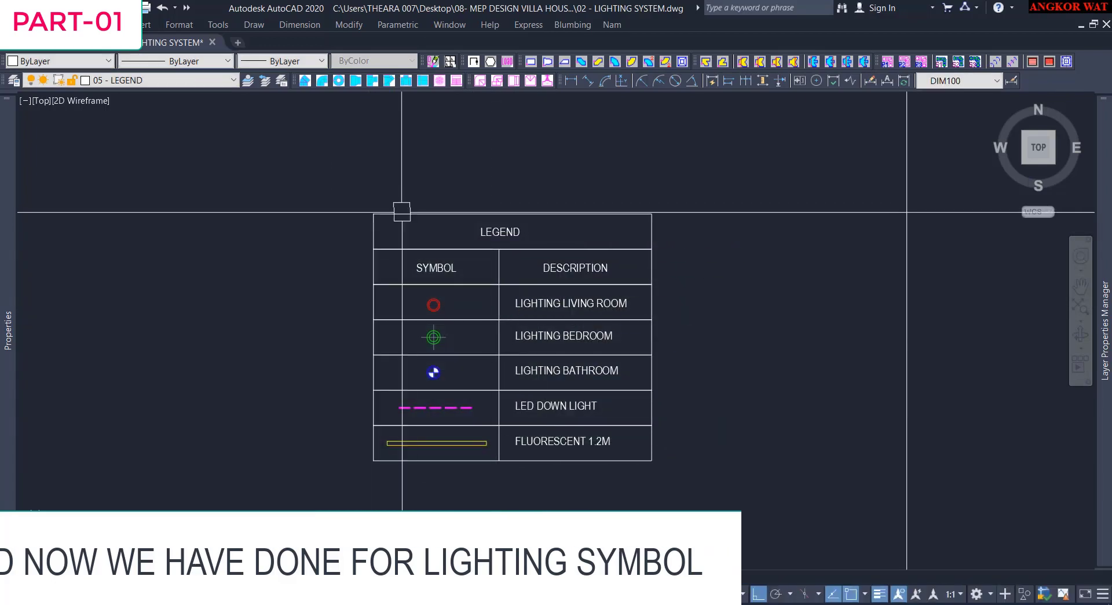
Examine the finished legend table and the ground floor plan beside it.
{"action": "left_click", "coordinate": [402, 213]}
{"action": "scroll", "coordinate": [410, 214], "scroll_direction": "down", "scroll_amount": 2}
{"action": "scroll", "coordinate": [524, 290], "scroll_direction": "down", "scroll_amount": 6}
{"action": "key", "text": "Escape"}
{"action": "middle_click_drag", "start_coordinate": [463, 338], "coordinate": [213, 299]}
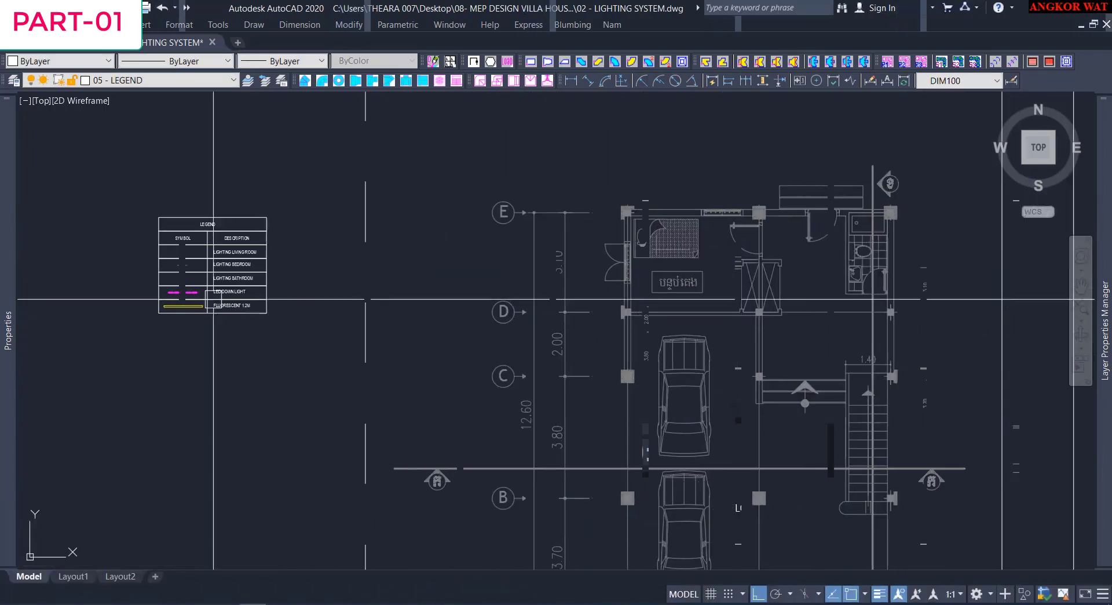
{"action": "scroll", "coordinate": [213, 299], "scroll_direction": "up", "scroll_amount": 5}
{"action": "scroll", "coordinate": [301, 263], "scroll_direction": "up", "scroll_amount": 3}
{"action": "scroll", "coordinate": [313, 268], "scroll_direction": "down", "scroll_amount": 8}
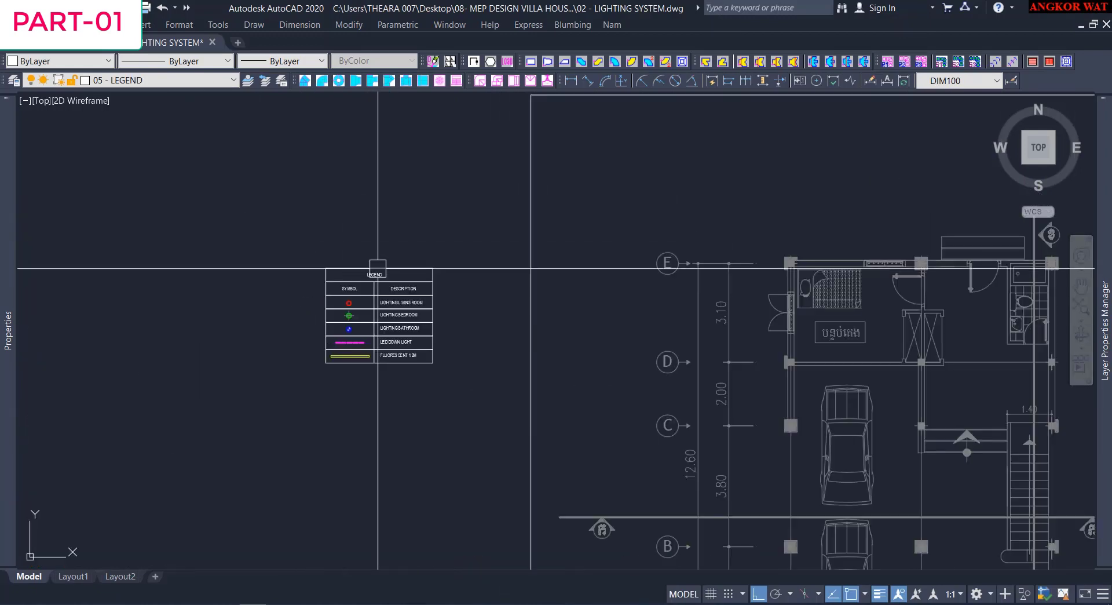
{"action": "scroll", "coordinate": [439, 297], "scroll_direction": "up", "scroll_amount": 4}
{"action": "scroll", "coordinate": [423, 313], "scroll_direction": "down", "scroll_amount": 4}
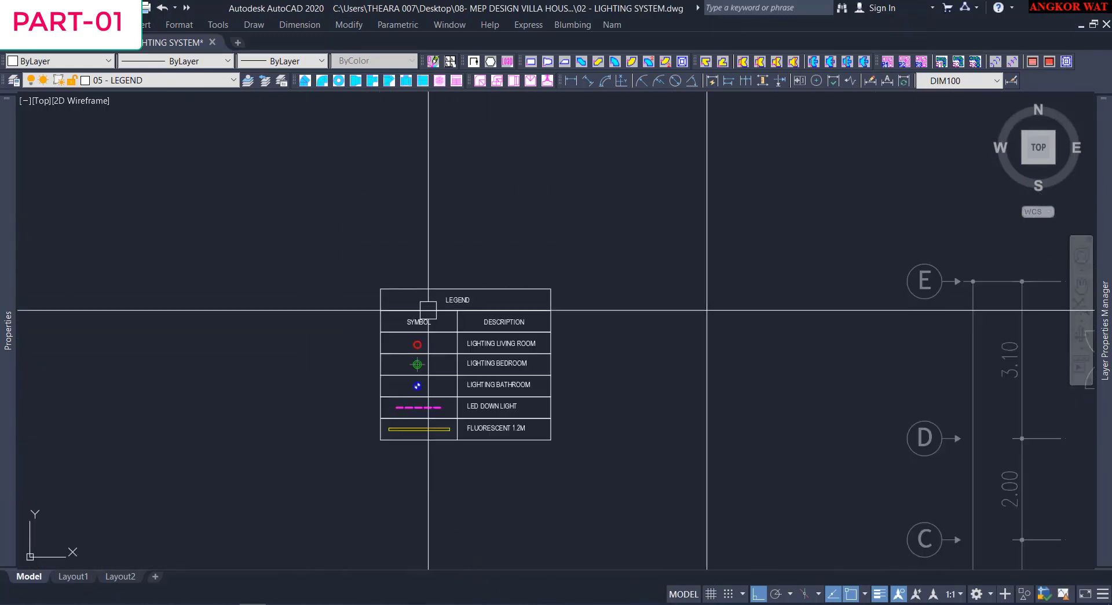
{"action": "middle_click_drag", "start_coordinate": [422, 313], "coordinate": [196, 207]}
{"action": "scroll", "coordinate": [305, 273], "scroll_direction": "down", "scroll_amount": 4}
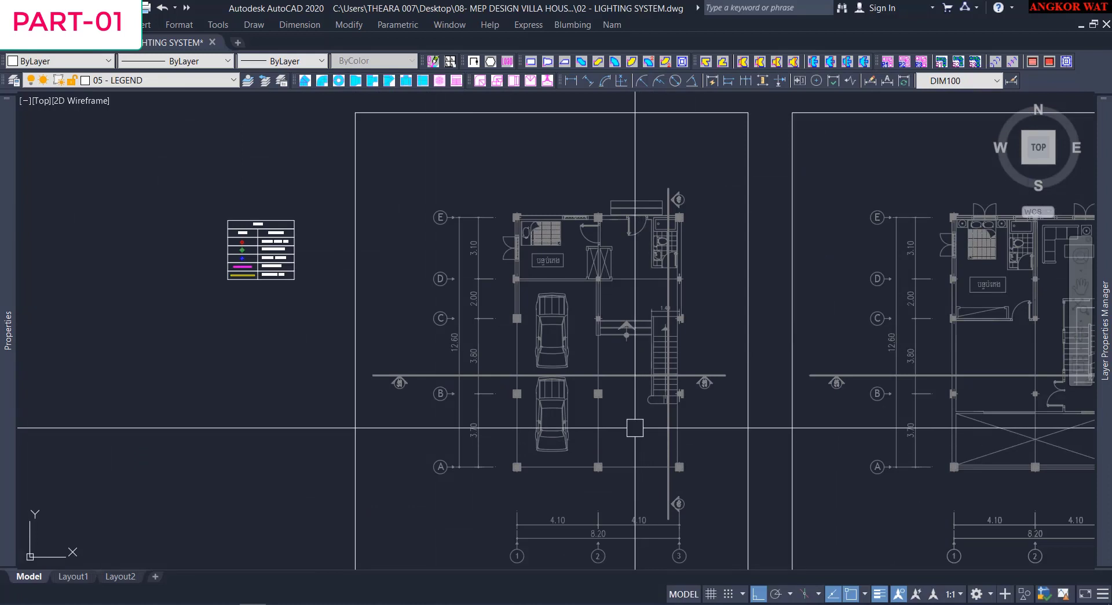
{"action": "middle_click_drag", "start_coordinate": [635, 428], "coordinate": [638, 363]}
{"action": "scroll", "coordinate": [632, 297], "scroll_direction": "up", "scroll_amount": 3}
{"action": "scroll", "coordinate": [631, 297], "scroll_direction": "down", "scroll_amount": 3}
{"action": "scroll", "coordinate": [635, 207], "scroll_direction": "up", "scroll_amount": 1}
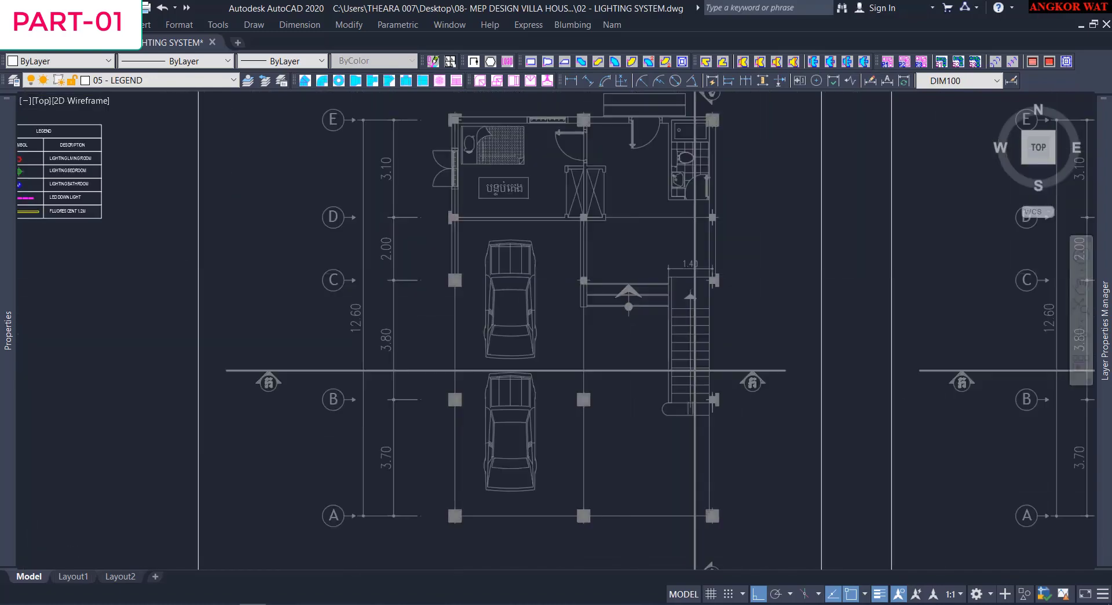
Examine the villa's ground floor in the ELEVATION 01 and ELEVATION 02 drawings to judge which lighting suits it.
{"action": "scroll", "coordinate": [695, 369], "scroll_direction": "down", "scroll_amount": 6}
{"action": "scroll", "coordinate": [459, 306], "scroll_direction": "up", "scroll_amount": 3}
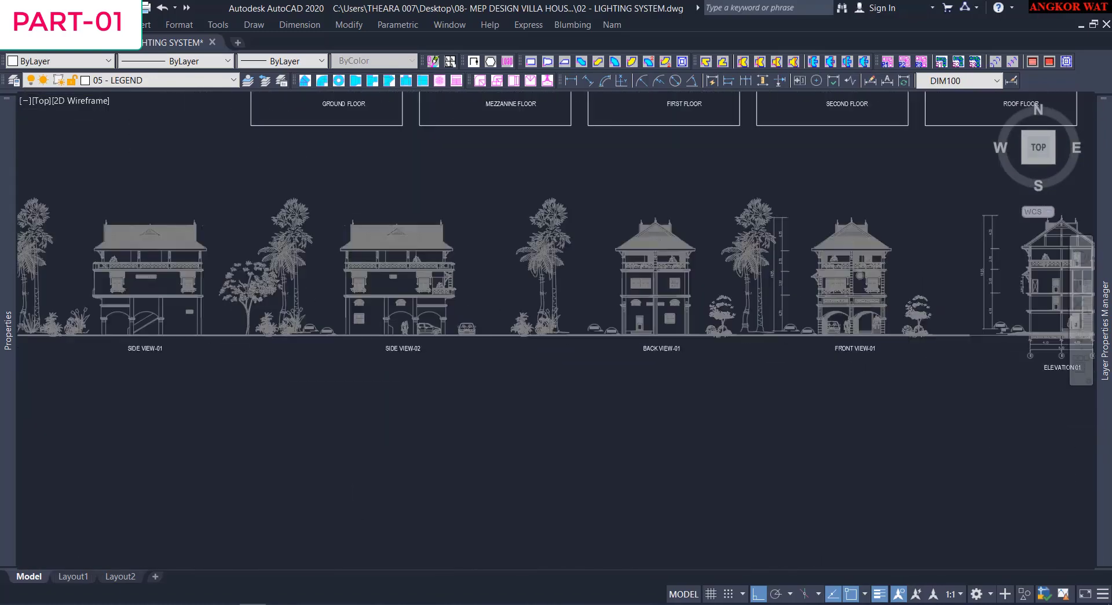
{"action": "scroll", "coordinate": [462, 346], "scroll_direction": "up", "scroll_amount": 2}
{"action": "scroll", "coordinate": [463, 345], "scroll_direction": "down", "scroll_amount": 2}
{"action": "middle_click_drag", "start_coordinate": [867, 348], "coordinate": [450, 375]}
{"action": "scroll", "coordinate": [882, 361], "scroll_direction": "up", "scroll_amount": 2}
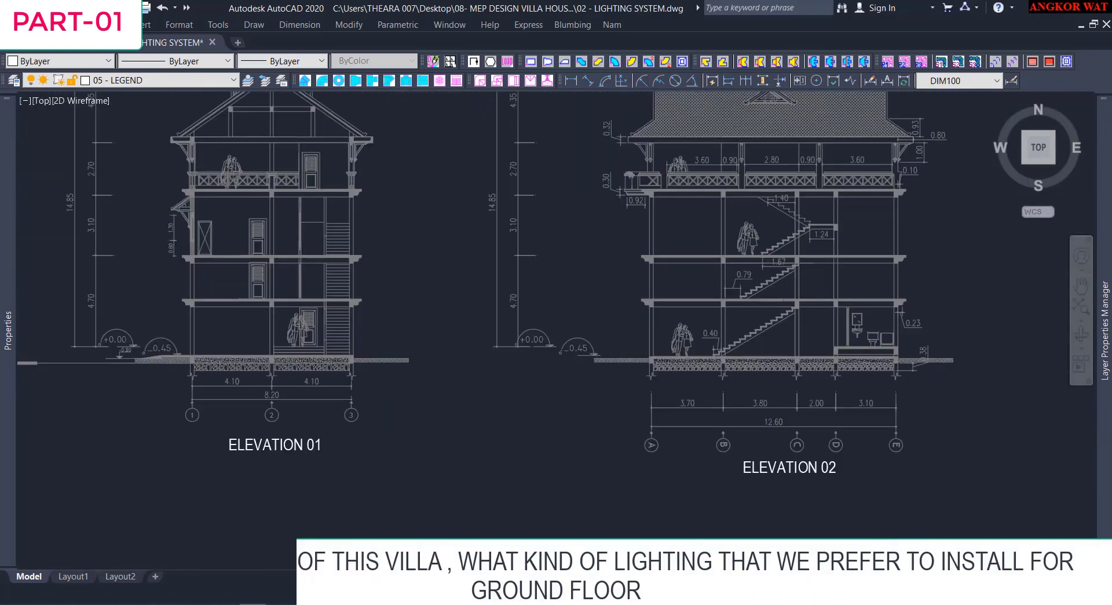
{"action": "scroll", "coordinate": [873, 372], "scroll_direction": "up", "scroll_amount": 2}
{"action": "scroll", "coordinate": [872, 372], "scroll_direction": "down", "scroll_amount": 2}
{"action": "scroll", "coordinate": [727, 358], "scroll_direction": "up", "scroll_amount": 5}
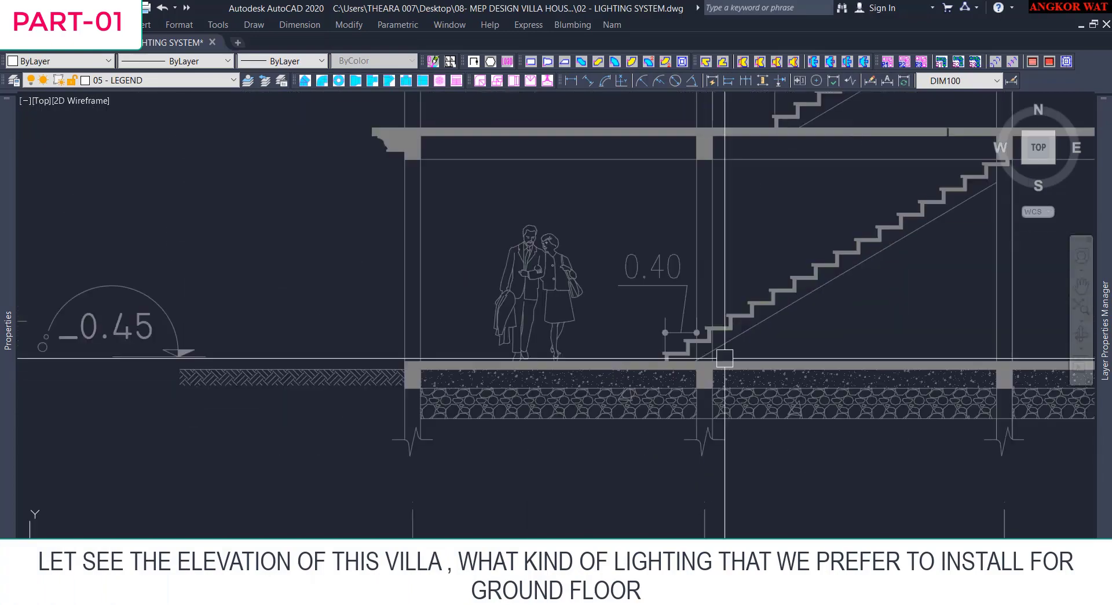
{"action": "scroll", "coordinate": [695, 348], "scroll_direction": "down", "scroll_amount": 6}
{"action": "middle_click_drag", "start_coordinate": [406, 405], "coordinate": [508, 401]}
{"action": "scroll", "coordinate": [472, 372], "scroll_direction": "up", "scroll_amount": 3}
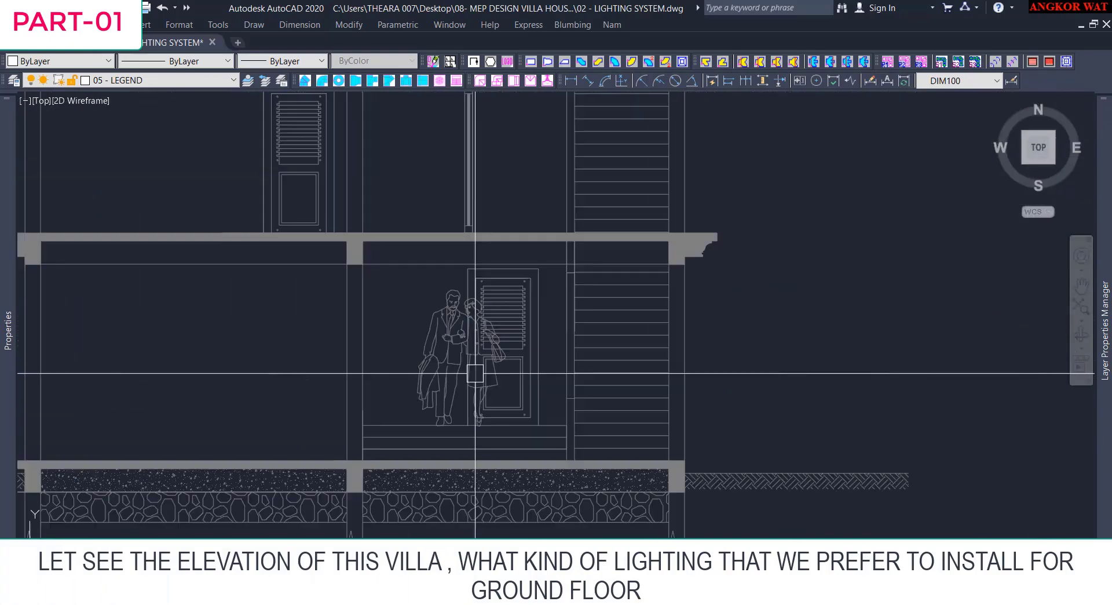
{"action": "scroll", "coordinate": [484, 348], "scroll_direction": "down", "scroll_amount": 8}
{"action": "scroll", "coordinate": [286, 267], "scroll_direction": "up", "scroll_amount": 6}
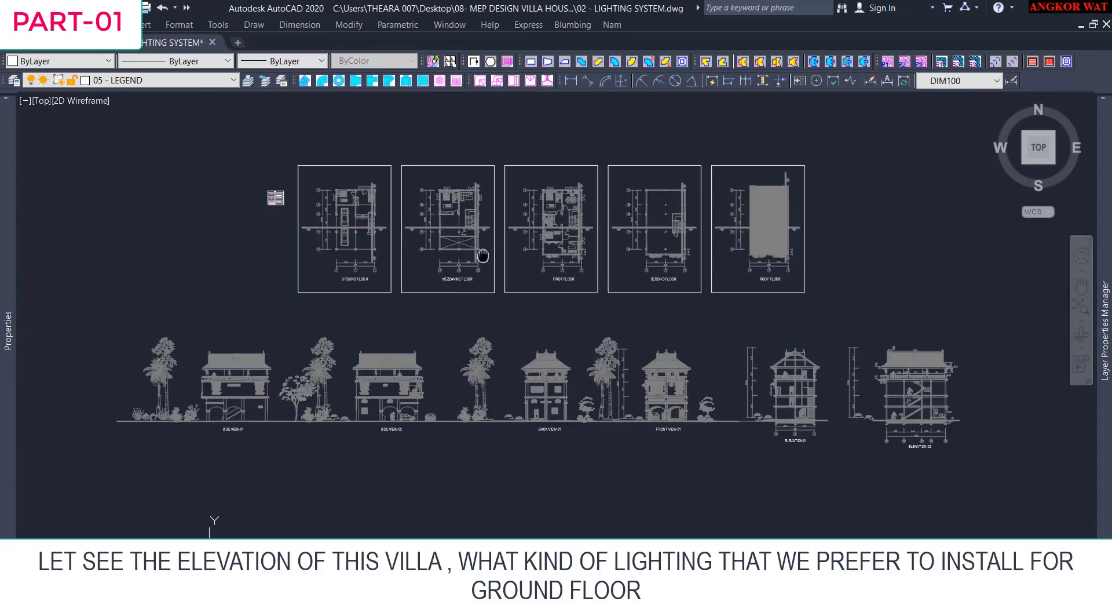
Examine the ground floor plan's bedroom, bathroom and parking areas, and the fluorescent entry in the legend.
{"action": "scroll", "coordinate": [519, 245], "scroll_direction": "up", "scroll_amount": 5}
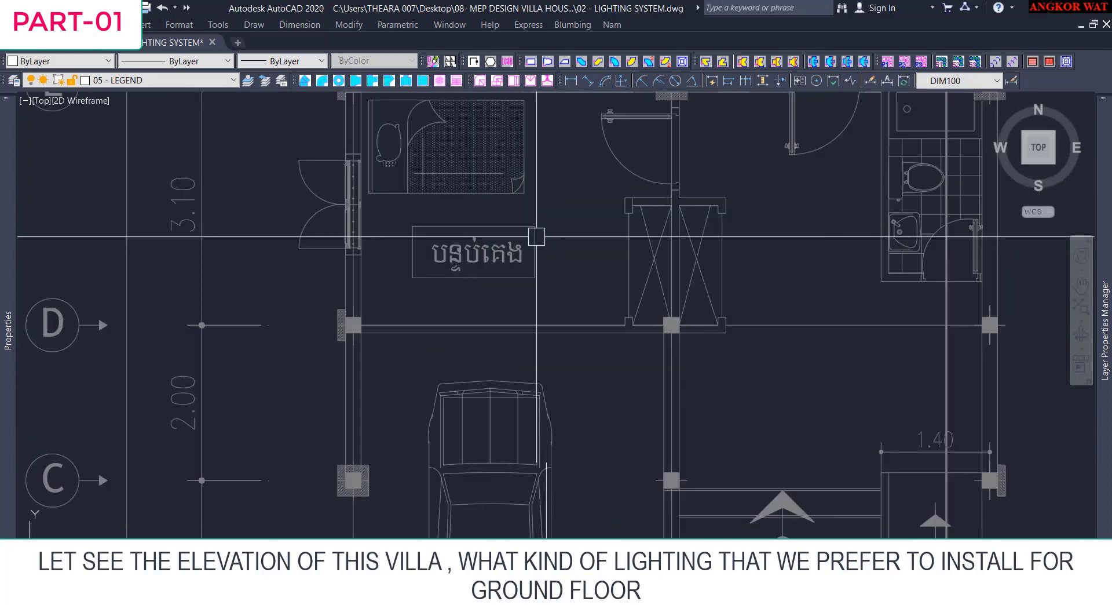
{"action": "scroll", "coordinate": [631, 254], "scroll_direction": "down", "scroll_amount": 2}
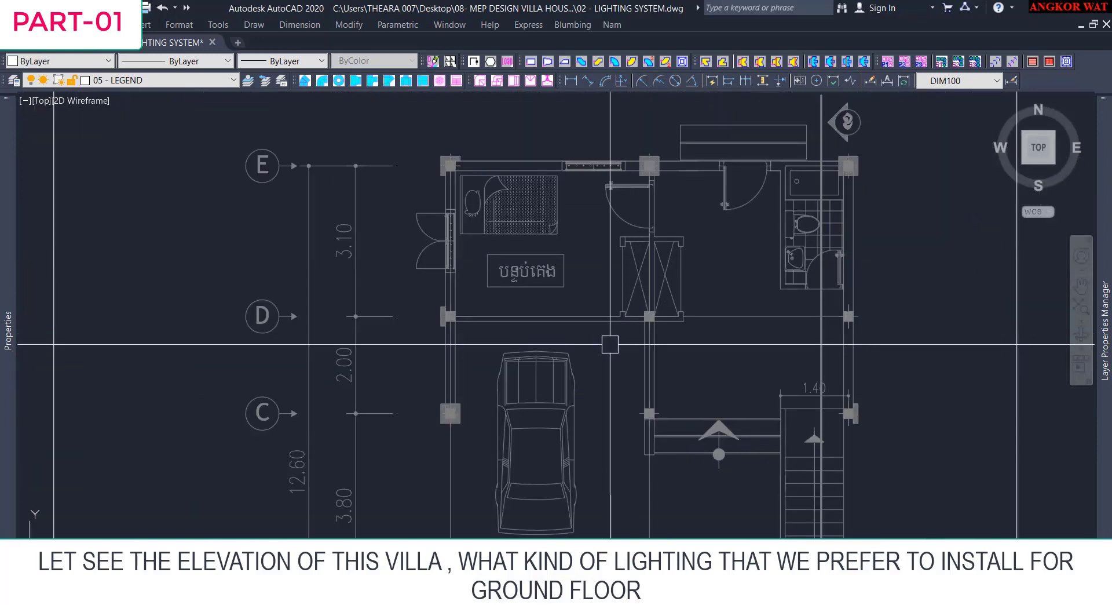
{"action": "middle_click_drag", "start_coordinate": [618, 347], "coordinate": [687, 188]}
{"action": "scroll", "coordinate": [687, 189], "scroll_direction": "down", "scroll_amount": 2}
{"action": "middle_click_drag", "start_coordinate": [665, 294], "coordinate": [651, 299]}
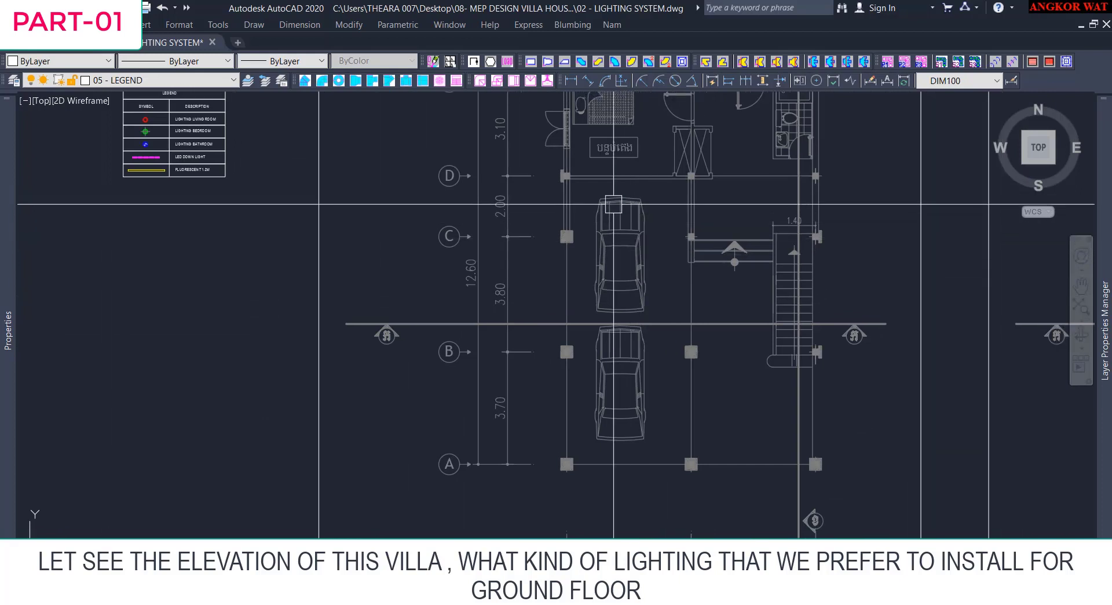
{"action": "middle_click_drag", "start_coordinate": [138, 187], "coordinate": [248, 238]}
{"action": "scroll", "coordinate": [241, 229], "scroll_direction": "up", "scroll_amount": 8}
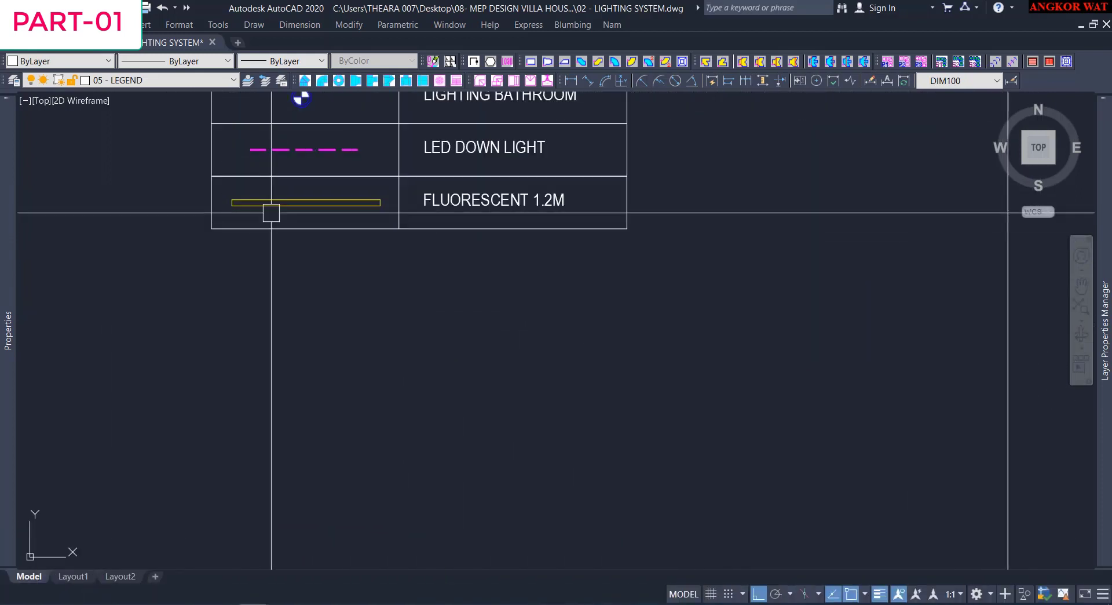
Copy the fluorescent symbol from the legend to the empty space beside the ground floor plan's parking area.
{"action": "left_click", "coordinate": [295, 202]}
{"action": "scroll", "coordinate": [298, 210], "scroll_direction": "up", "scroll_amount": 4}
{"action": "scroll", "coordinate": [348, 231], "scroll_direction": "down", "scroll_amount": 15}
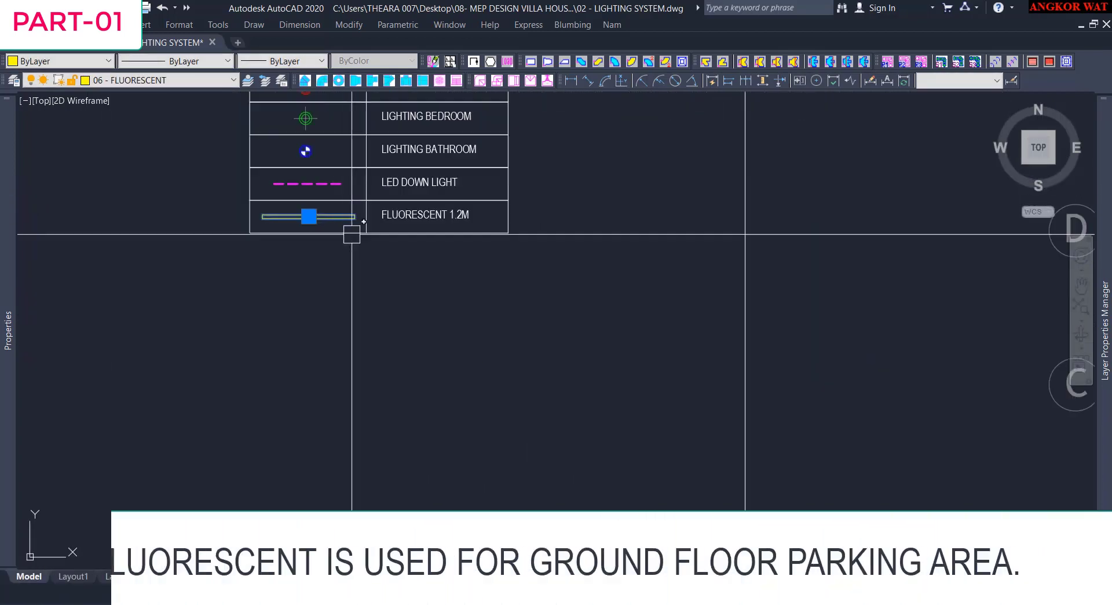
{"action": "middle_click_drag", "start_coordinate": [626, 331], "coordinate": [526, 325]}
{"action": "scroll", "coordinate": [616, 324], "scroll_direction": "up", "scroll_amount": 1}
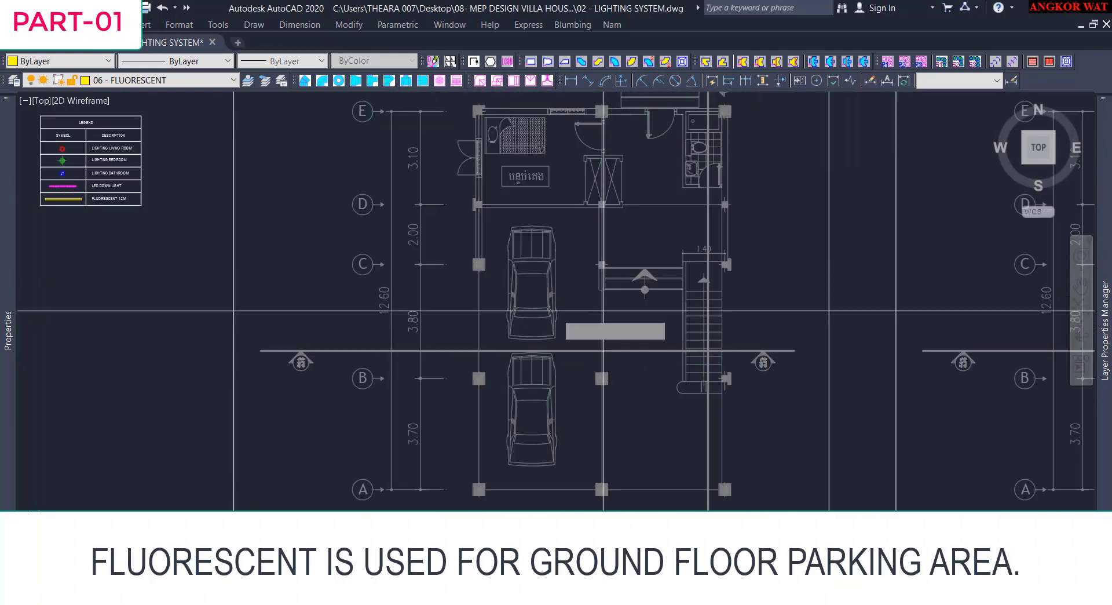
{"action": "scroll", "coordinate": [428, 310], "scroll_direction": "up", "scroll_amount": 4}
Rotate the copied fluorescent lamp so it stands vertically beside the ground floor plan.
{"action": "left_click", "coordinate": [583, 283]}
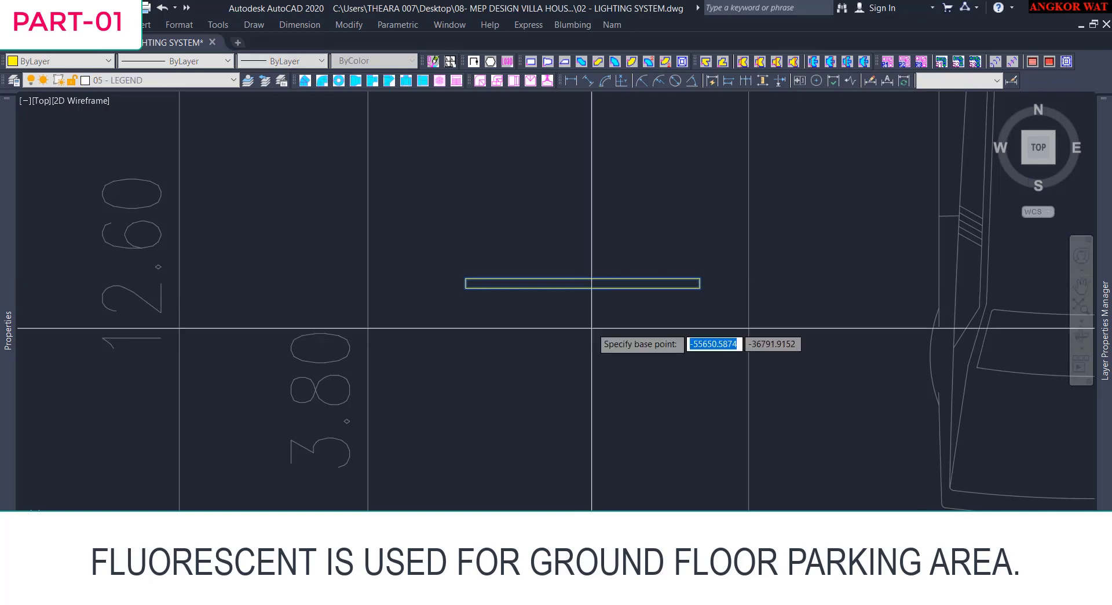
{"action": "left_click", "coordinate": [591, 328]}
{"action": "left_click", "coordinate": [587, 371]}
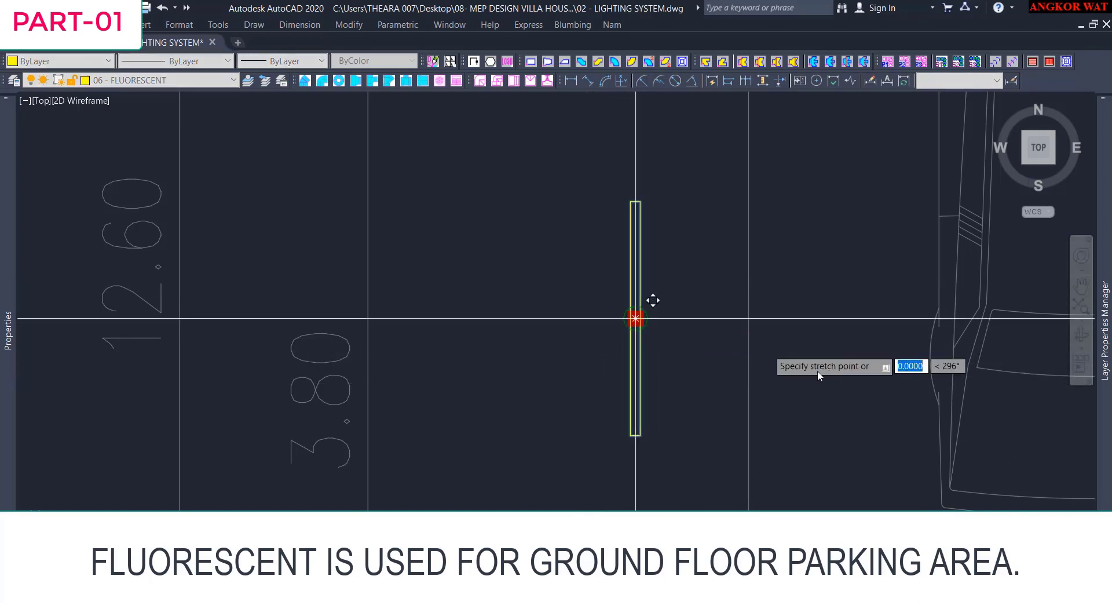
{"action": "key", "text": "Escape"}
{"action": "key", "text": "Escape"}
{"action": "scroll", "coordinate": [645, 260], "scroll_direction": "down", "scroll_amount": 2}
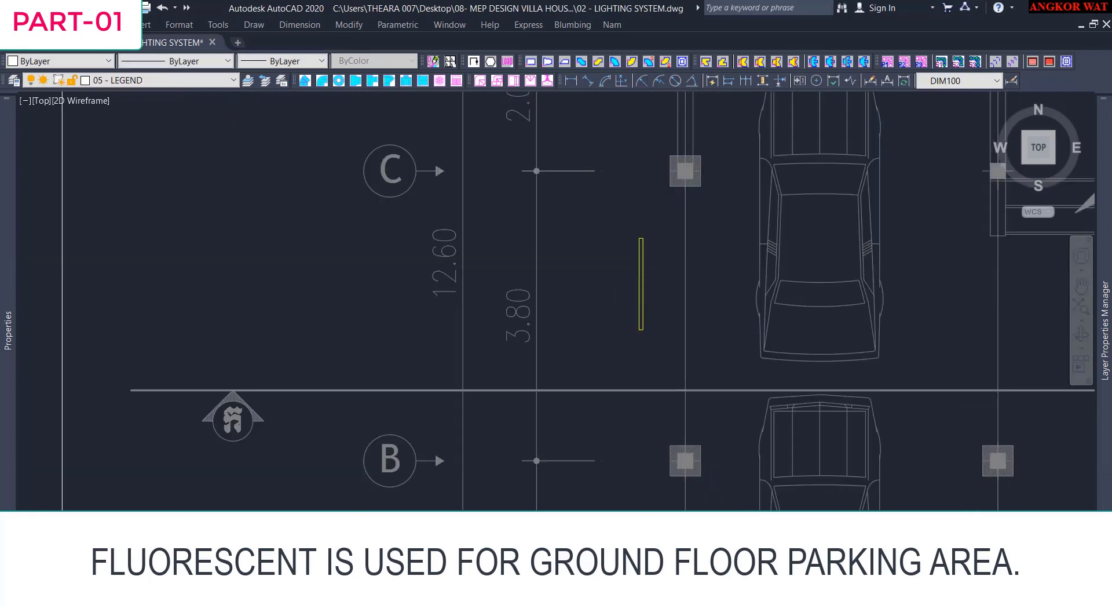
Move the vertical fluorescent lamp into the parking area, along the side of the upper car near gridline C.
{"action": "scroll", "coordinate": [655, 259], "scroll_direction": "down", "scroll_amount": 3}
{"action": "middle_click_drag", "start_coordinate": [798, 347], "coordinate": [525, 436]}
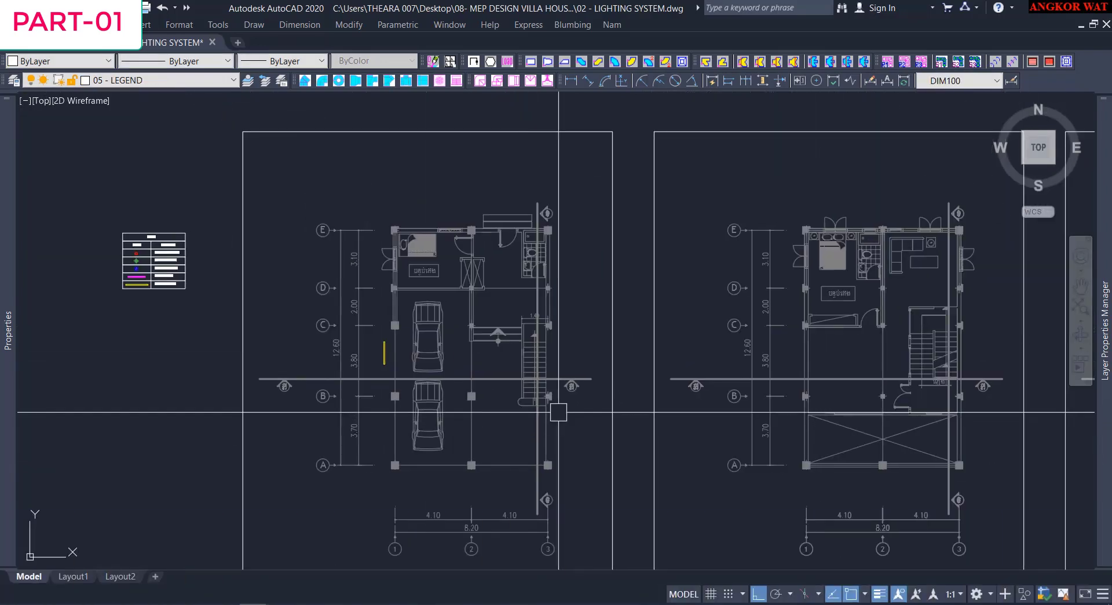
{"action": "mouse_move", "coordinate": [1102, 530]}
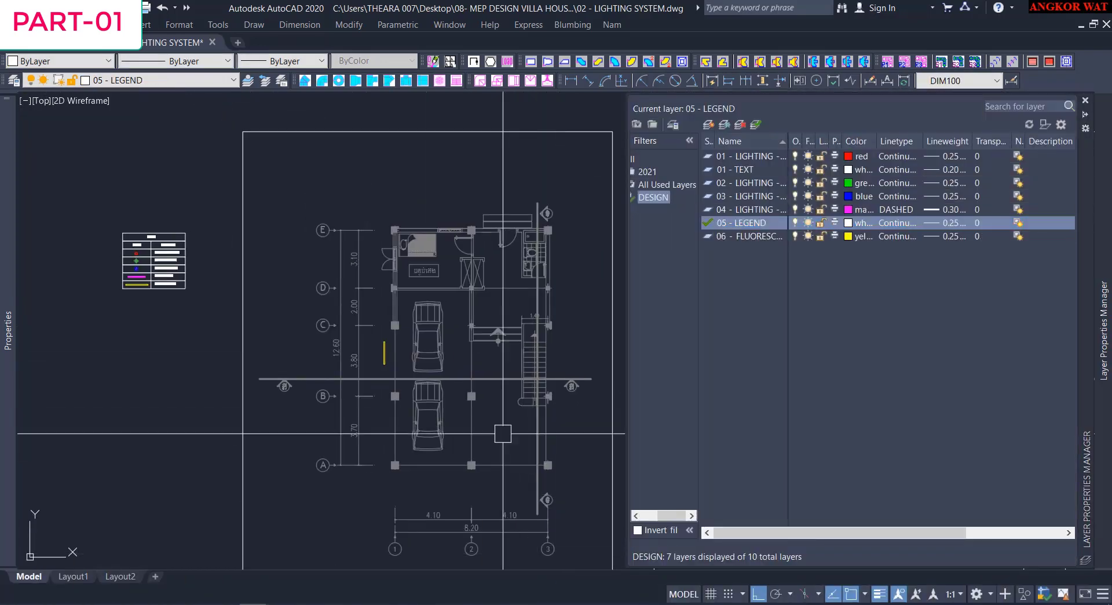
{"action": "scroll", "coordinate": [370, 366], "scroll_direction": "up", "scroll_amount": 4}
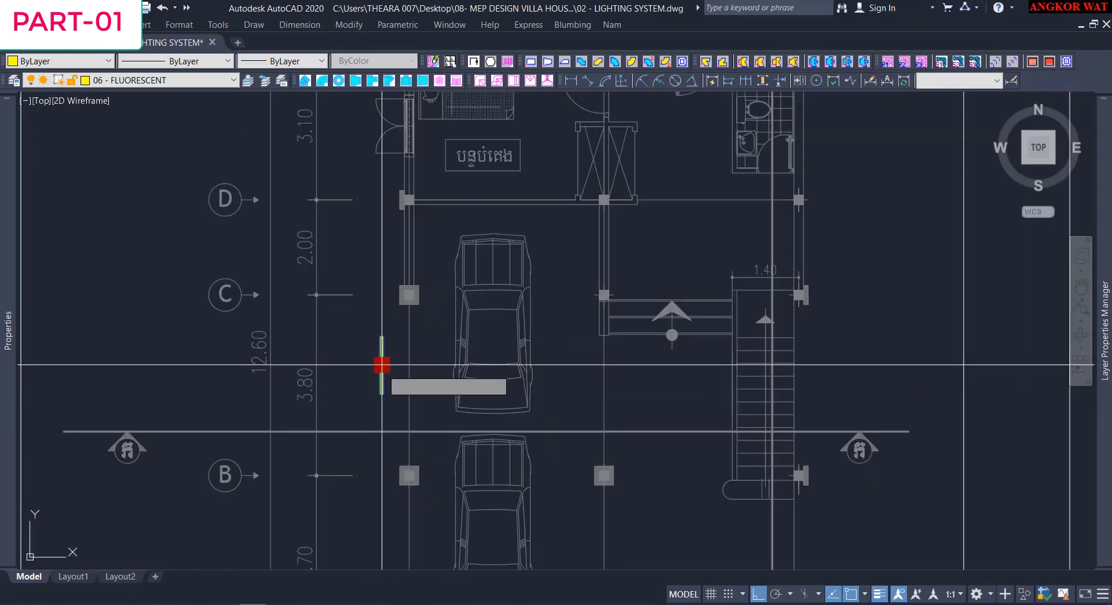
{"action": "scroll", "coordinate": [498, 239], "scroll_direction": "up", "scroll_amount": 2}
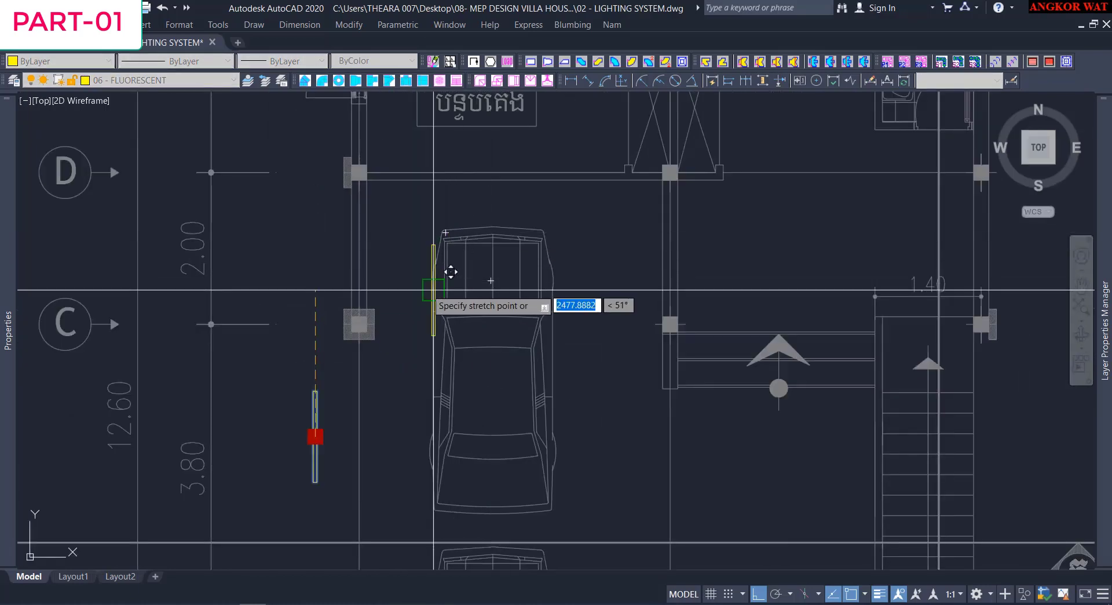
{"action": "left_click", "coordinate": [433, 289]}
{"action": "scroll", "coordinate": [539, 319], "scroll_direction": "down", "scroll_amount": 2}
{"action": "key", "text": "Escape"}
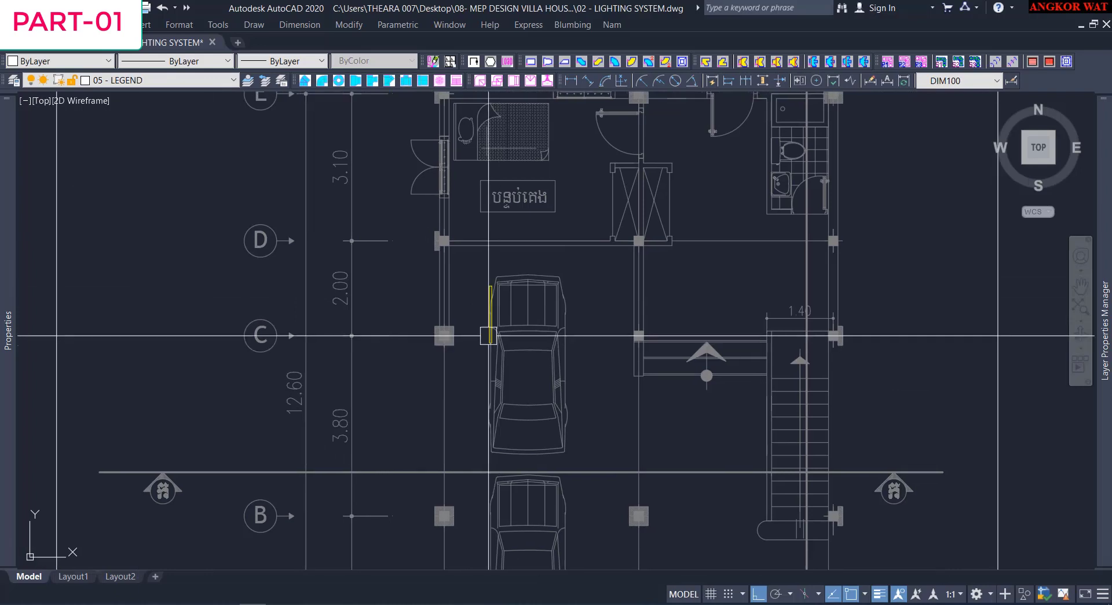
Shift the fluorescent lamp slightly horizontally so it lies over the upper car.
{"action": "left_click", "coordinate": [491, 314]}
{"action": "scroll", "coordinate": [505, 374], "scroll_direction": "up", "scroll_amount": 2}
{"action": "type", "text": "M"}
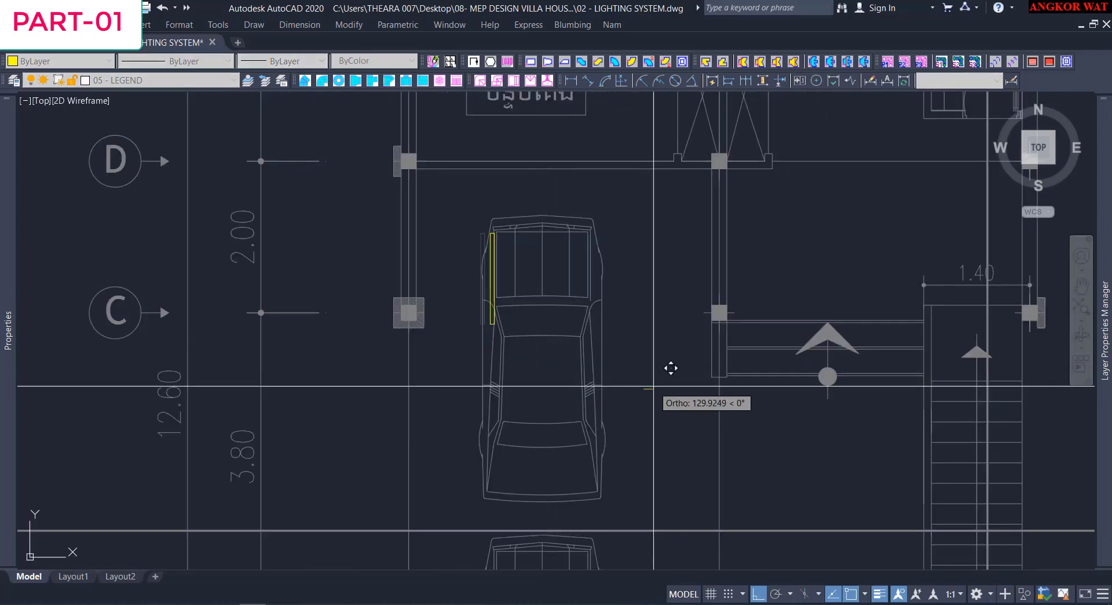
{"action": "scroll", "coordinate": [666, 368], "scroll_direction": "down", "scroll_amount": 6}
{"action": "scroll", "coordinate": [642, 347], "scroll_direction": "up", "scroll_amount": 2}
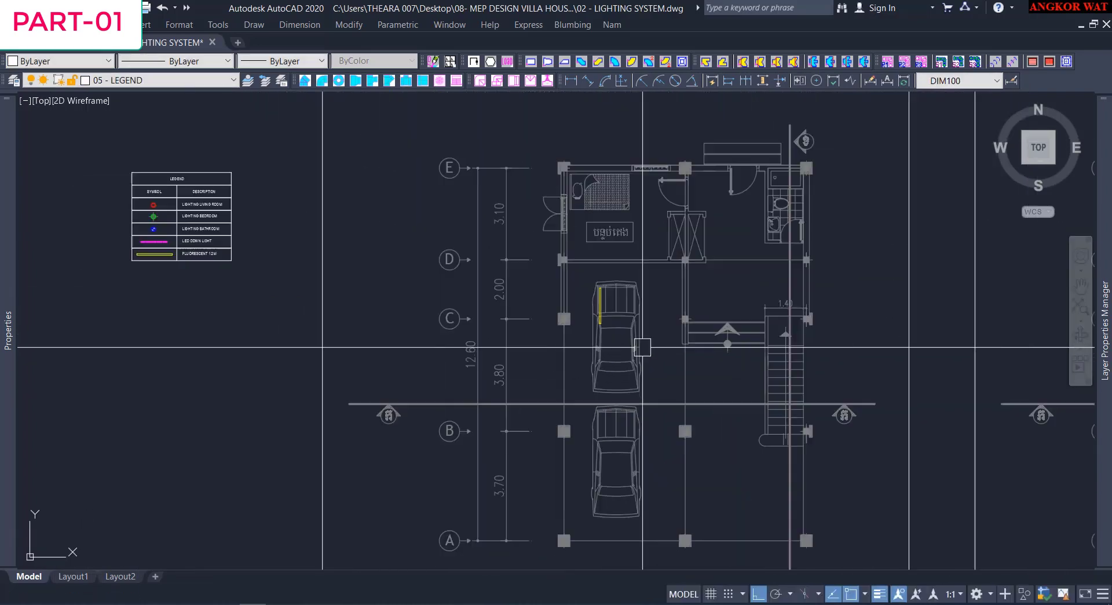
{"action": "key", "text": "Escape"}
Load the LXX application file from the 05-AUTO CAD COMMAND folder.
{"action": "type", "text": "AP"}
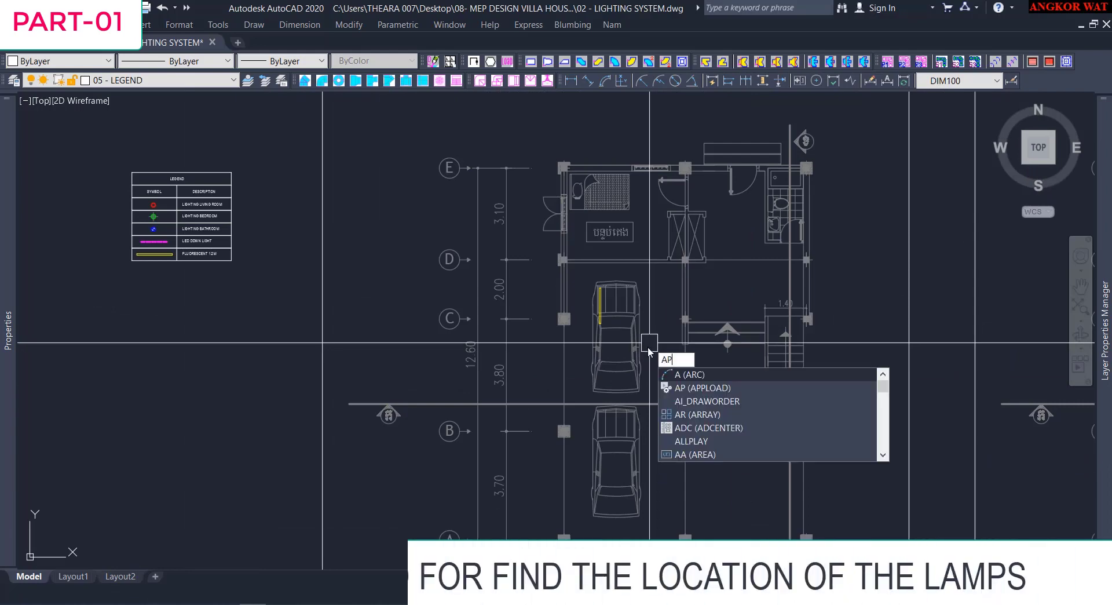
{"action": "key", "text": "Return"}
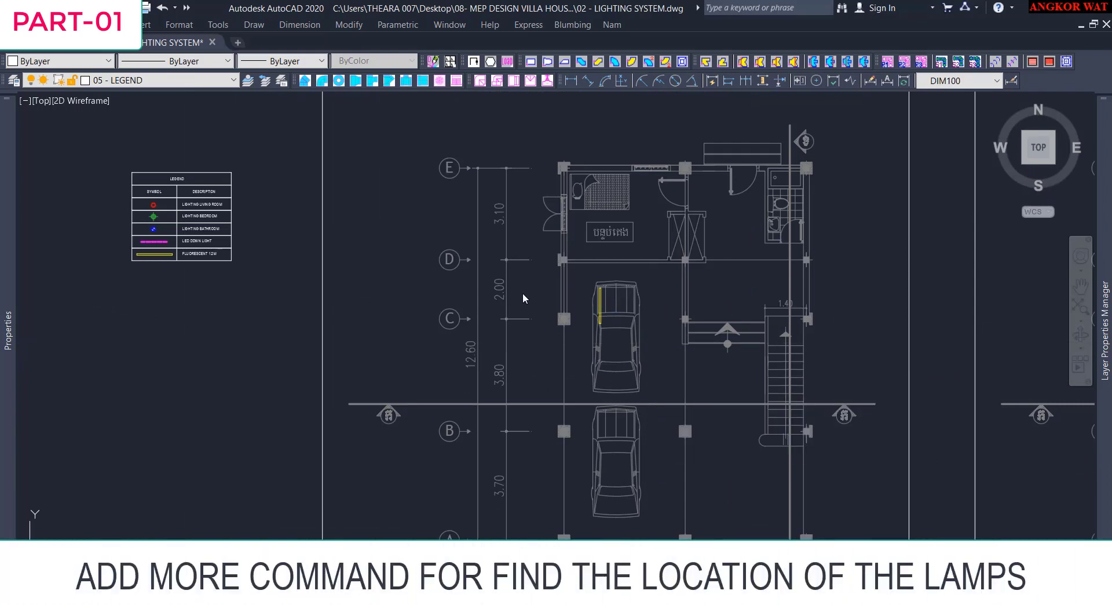
{"action": "scroll", "coordinate": [458, 232], "scroll_direction": "down", "scroll_amount": 5}
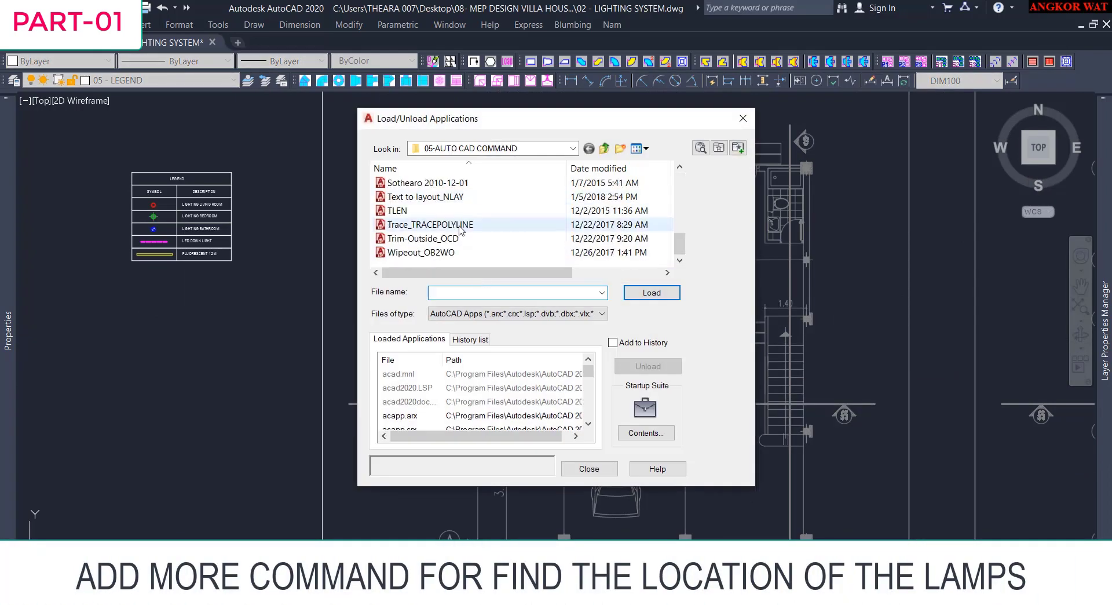
{"action": "scroll", "coordinate": [461, 229], "scroll_direction": "up", "scroll_amount": 2}
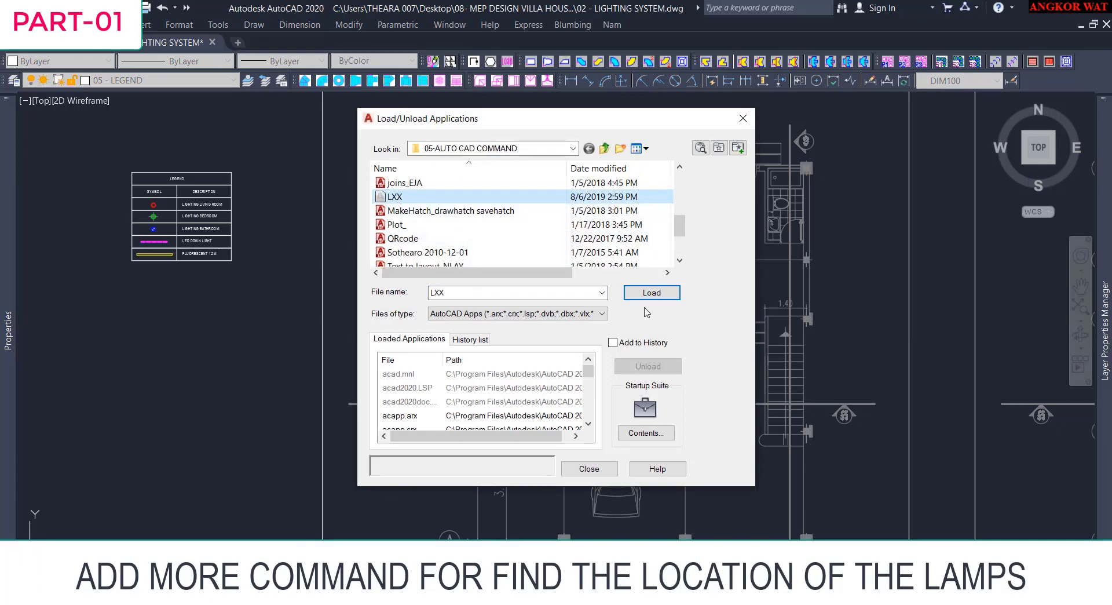
{"action": "left_click", "coordinate": [606, 474]}
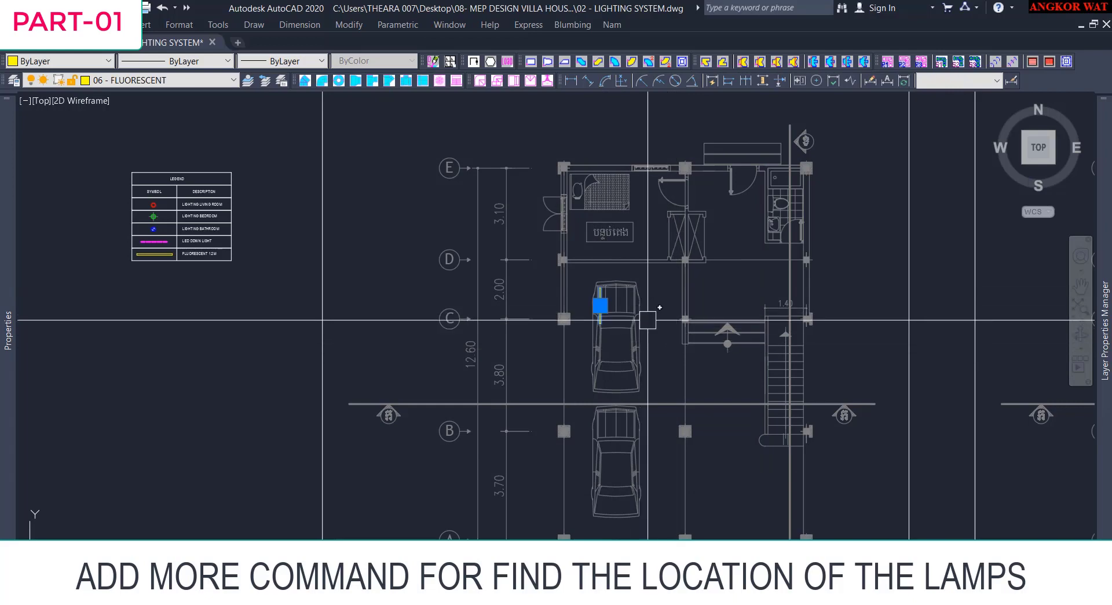
Set up a regular lighting block distribution with 4 rows and 2 columns, using the parking area's FLUORESCENT 1.2M lamp as the fixture block.
{"action": "key", "text": "Return"}
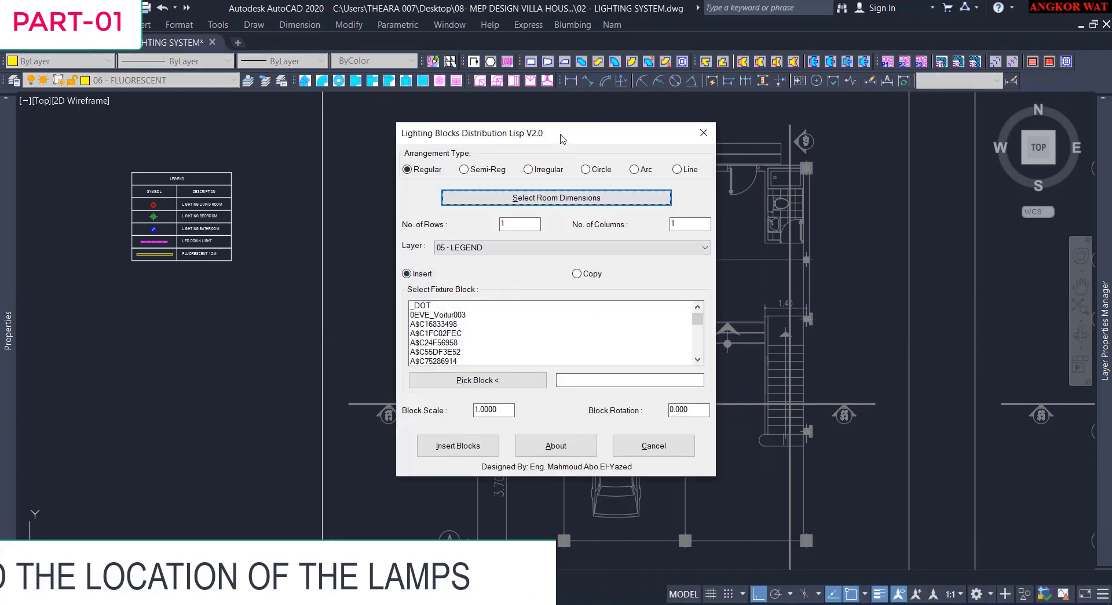
{"action": "left_click_drag", "start_coordinate": [563, 138], "coordinate": [603, 159]}
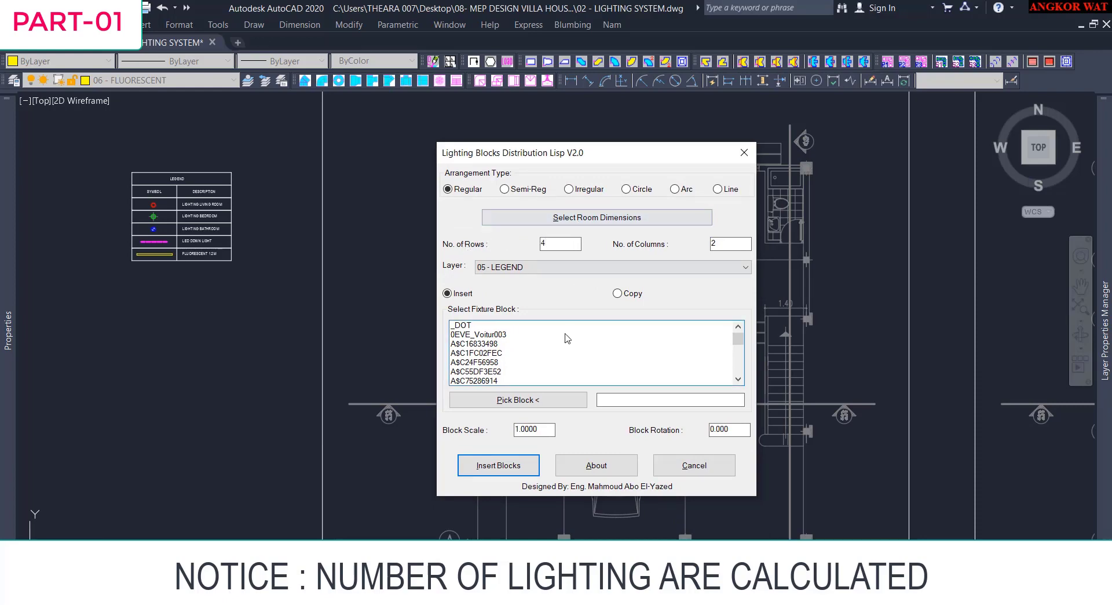
{"action": "left_click", "coordinate": [553, 400]}
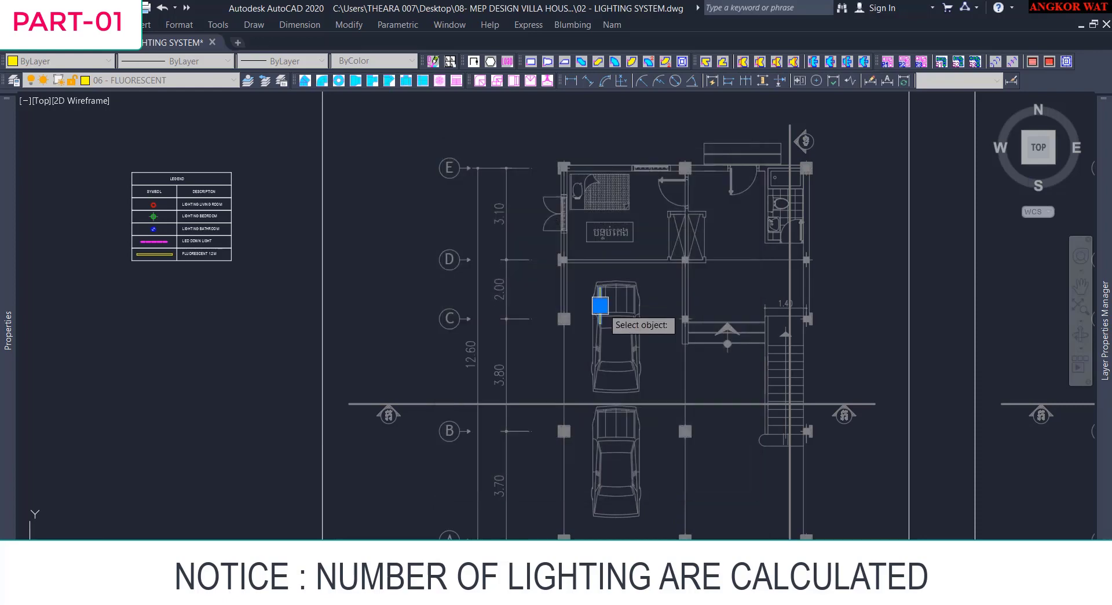
{"action": "scroll", "coordinate": [600, 306], "scroll_direction": "up", "scroll_amount": 4}
{"action": "left_click", "coordinate": [596, 292]}
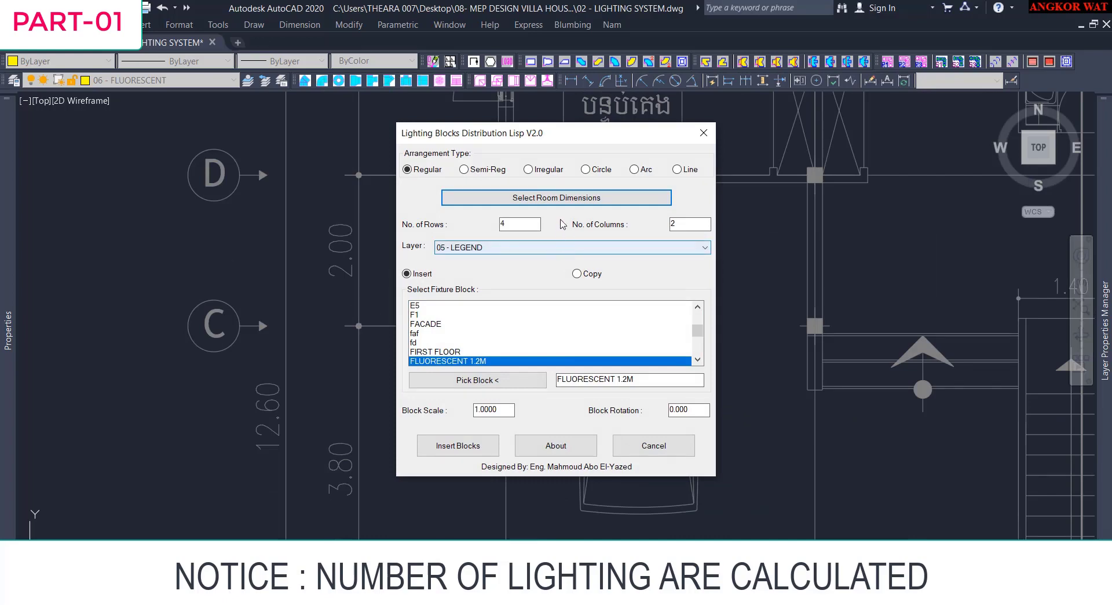
Distribute the fluorescent lamps over the parking bay spanning from the column at D-1 to the column at A-2.
{"action": "left_click", "coordinate": [560, 199]}
{"action": "scroll", "coordinate": [510, 181], "scroll_direction": "up", "scroll_amount": 4}
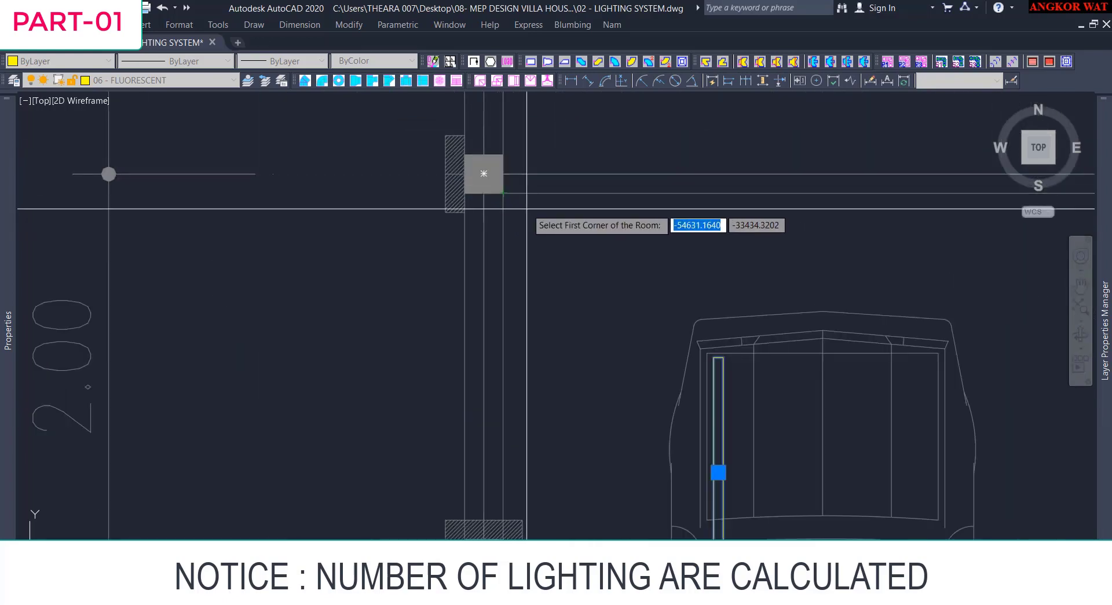
{"action": "scroll", "coordinate": [545, 221], "scroll_direction": "down", "scroll_amount": 4}
{"action": "scroll", "coordinate": [521, 209], "scroll_direction": "up", "scroll_amount": 4}
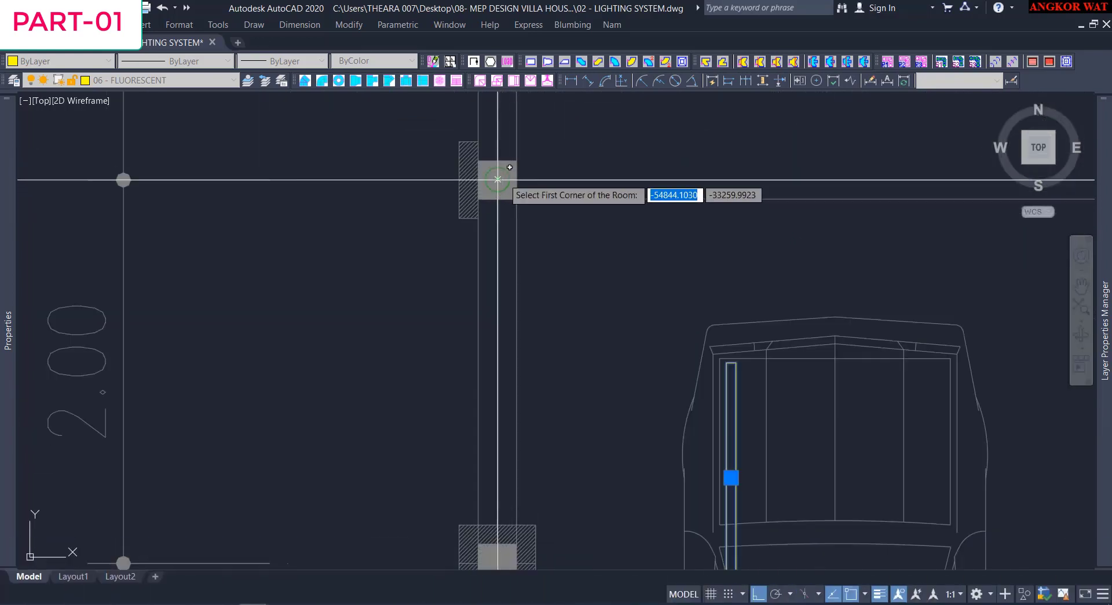
{"action": "left_click", "coordinate": [497, 181]}
{"action": "scroll", "coordinate": [521, 220], "scroll_direction": "down", "scroll_amount": 4}
{"action": "middle_click_drag", "start_coordinate": [678, 483], "coordinate": [646, 243]}
{"action": "scroll", "coordinate": [684, 454], "scroll_direction": "up", "scroll_amount": 6}
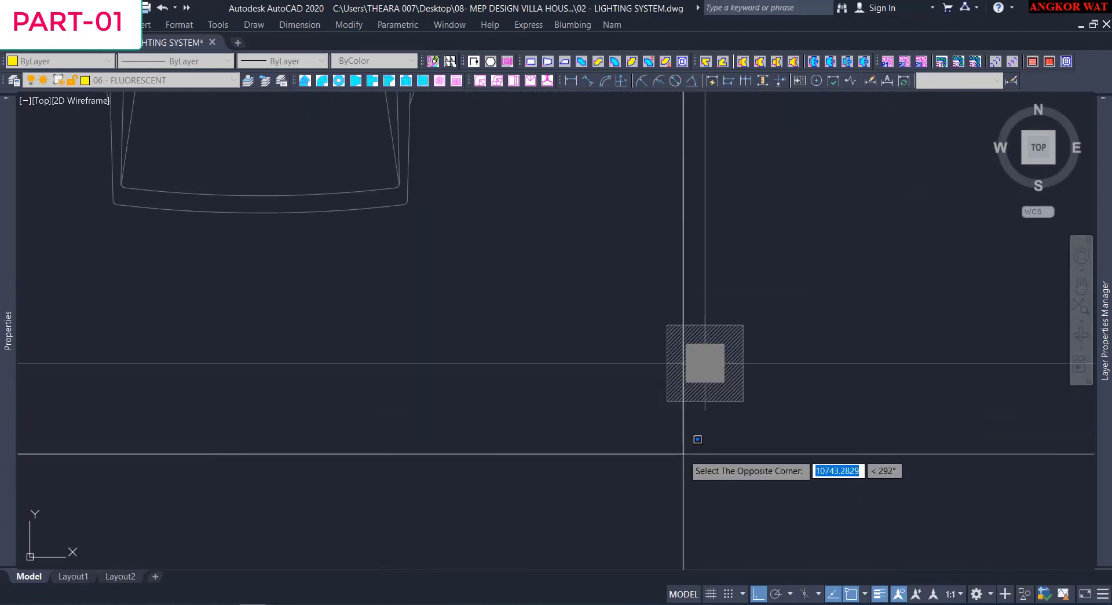
{"action": "scroll", "coordinate": [705, 365], "scroll_direction": "down", "scroll_amount": 5}
{"action": "left_click", "coordinate": [705, 371]}
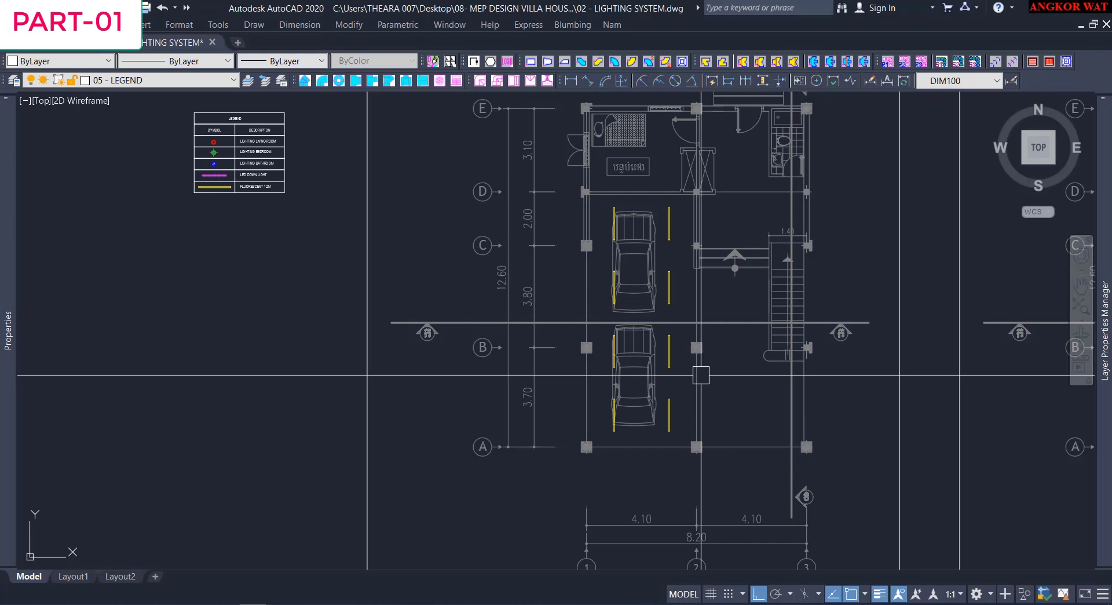
Examine the parking lamps, the front elevation's ground floor arches and the section through the stairs to judge the neighbouring bay's lighting.
{"action": "middle_click_drag", "start_coordinate": [631, 377], "coordinate": [558, 365]}
{"action": "scroll", "coordinate": [565, 308], "scroll_direction": "up", "scroll_amount": 2}
{"action": "scroll", "coordinate": [589, 276], "scroll_direction": "down", "scroll_amount": 1}
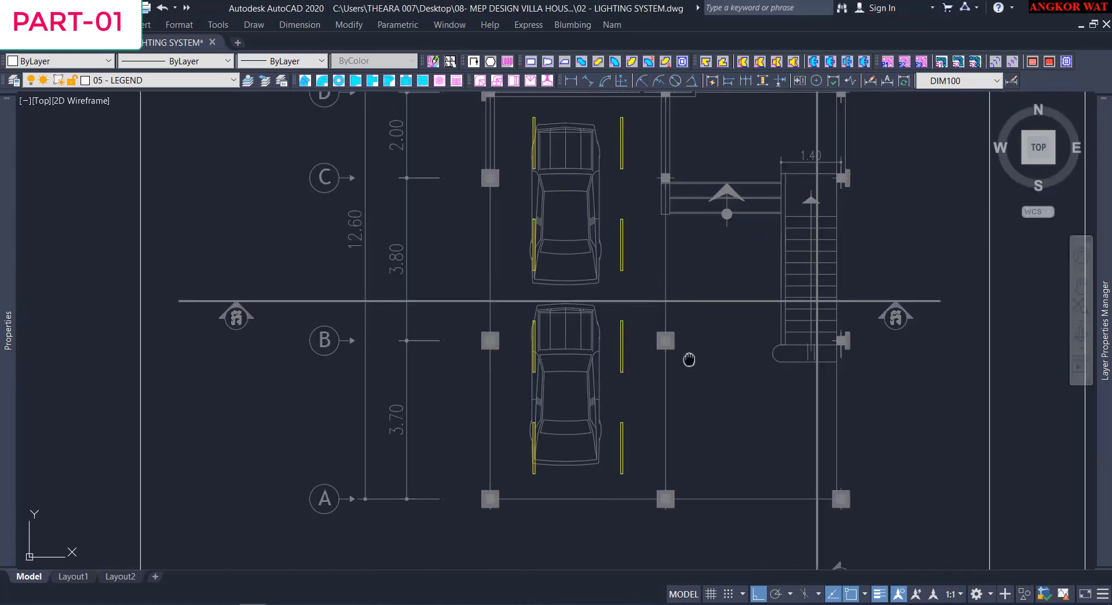
{"action": "middle_click_drag", "start_coordinate": [690, 360], "coordinate": [599, 334]}
{"action": "scroll", "coordinate": [637, 323], "scroll_direction": "down", "scroll_amount": 6}
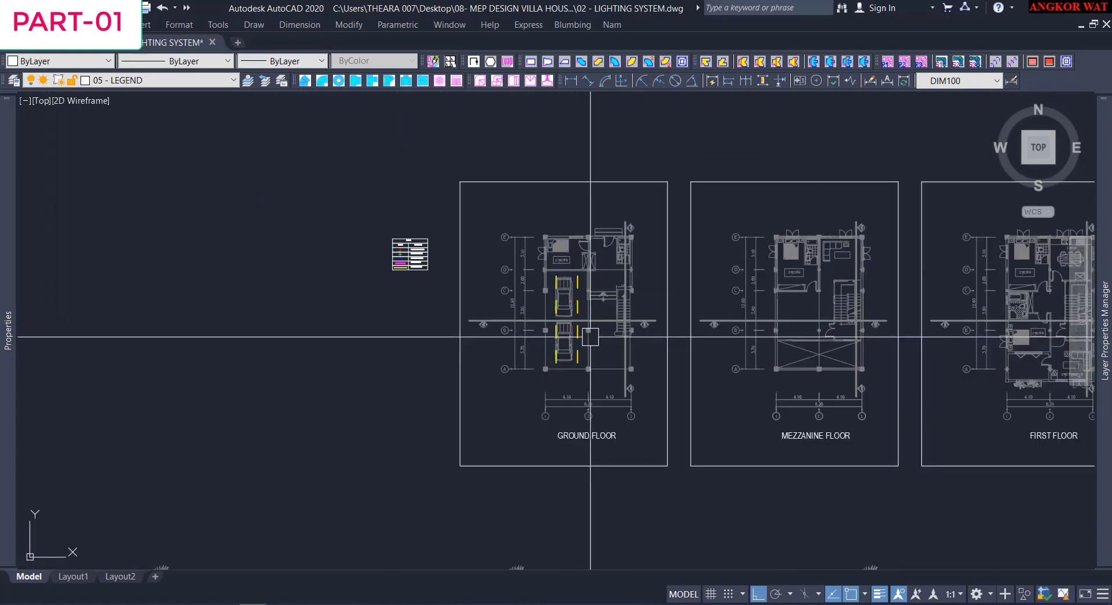
{"action": "scroll", "coordinate": [784, 514], "scroll_direction": "down", "scroll_amount": 3}
{"action": "scroll", "coordinate": [771, 509], "scroll_direction": "up", "scroll_amount": 3}
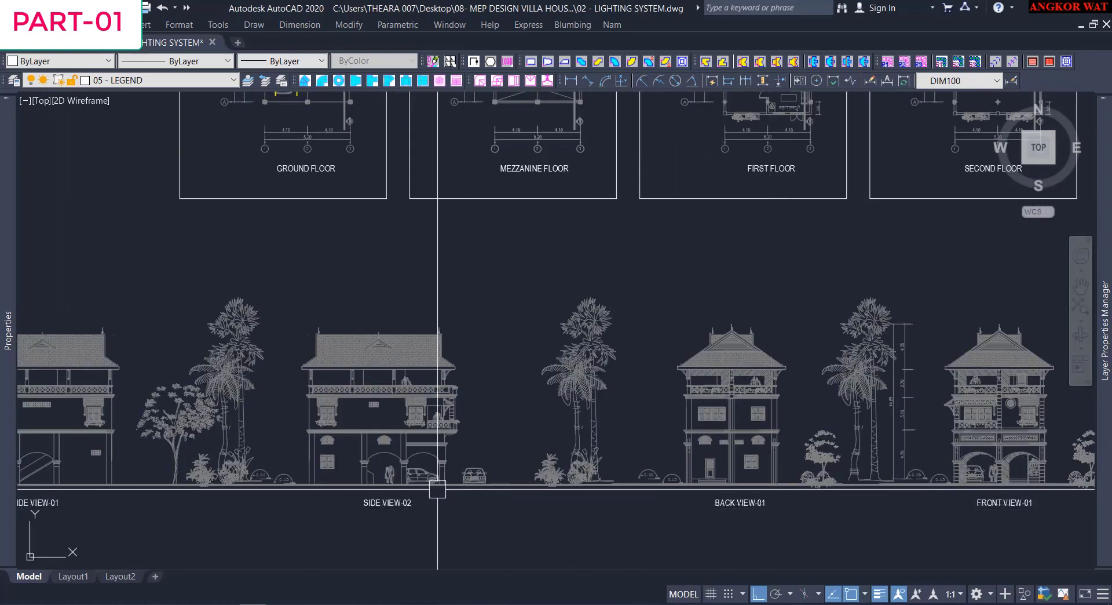
{"action": "scroll", "coordinate": [437, 488], "scroll_direction": "down", "scroll_amount": 2}
{"action": "scroll", "coordinate": [852, 504], "scroll_direction": "up", "scroll_amount": 10}
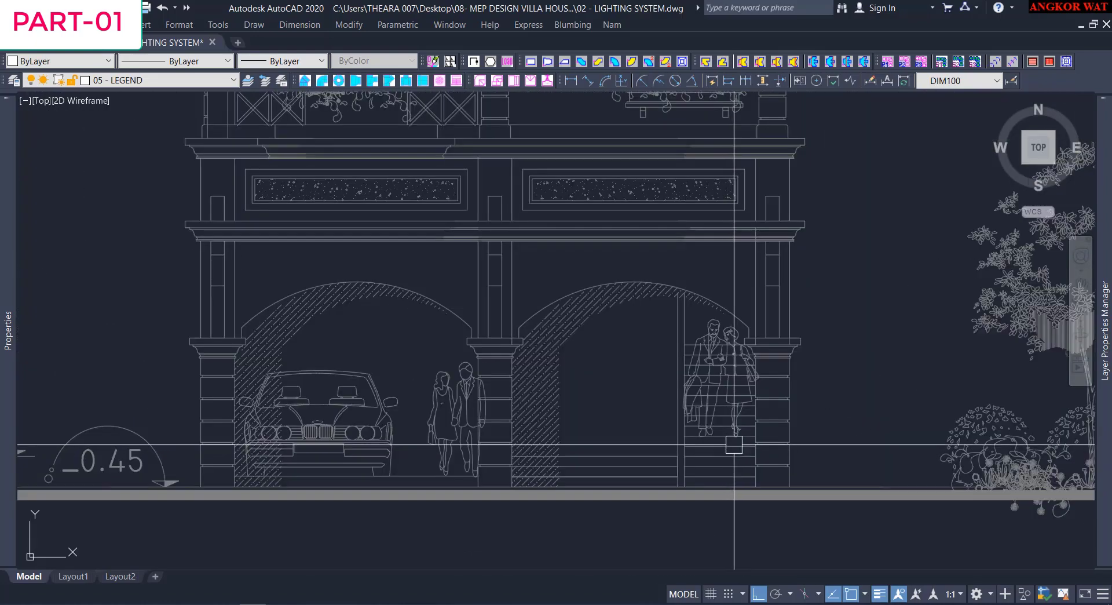
{"action": "scroll", "coordinate": [753, 423], "scroll_direction": "down", "scroll_amount": 8}
{"action": "middle_click_drag", "start_coordinate": [822, 429], "coordinate": [675, 365]}
{"action": "scroll", "coordinate": [791, 335], "scroll_direction": "up", "scroll_amount": 6}
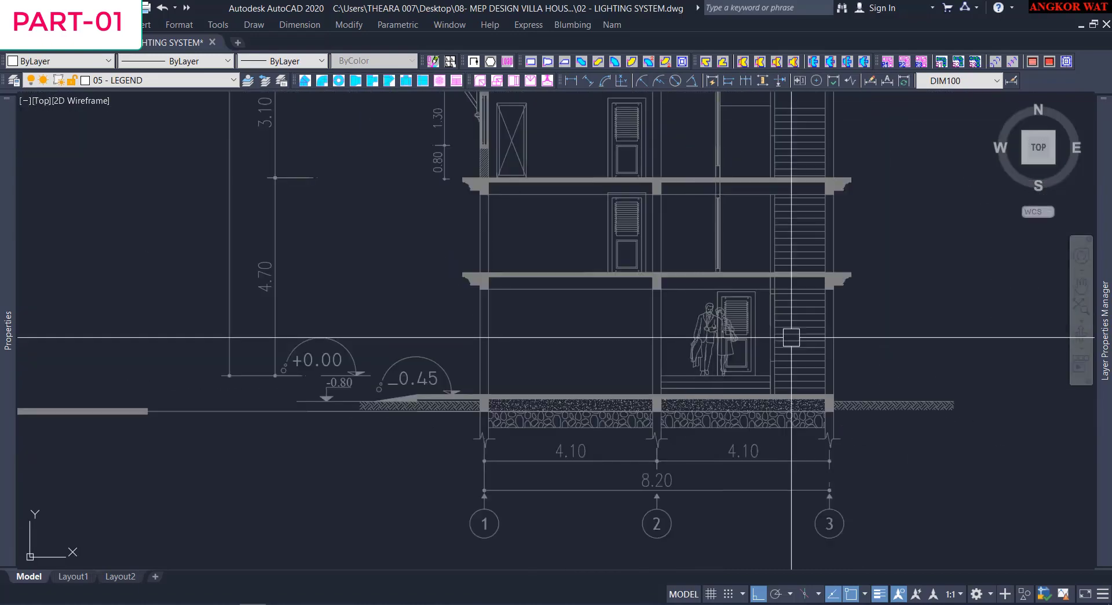
{"action": "scroll", "coordinate": [702, 380], "scroll_direction": "down", "scroll_amount": 10}
{"action": "middle_click_drag", "start_coordinate": [441, 201], "coordinate": [502, 300]}
{"action": "scroll", "coordinate": [500, 294], "scroll_direction": "up", "scroll_amount": 10}
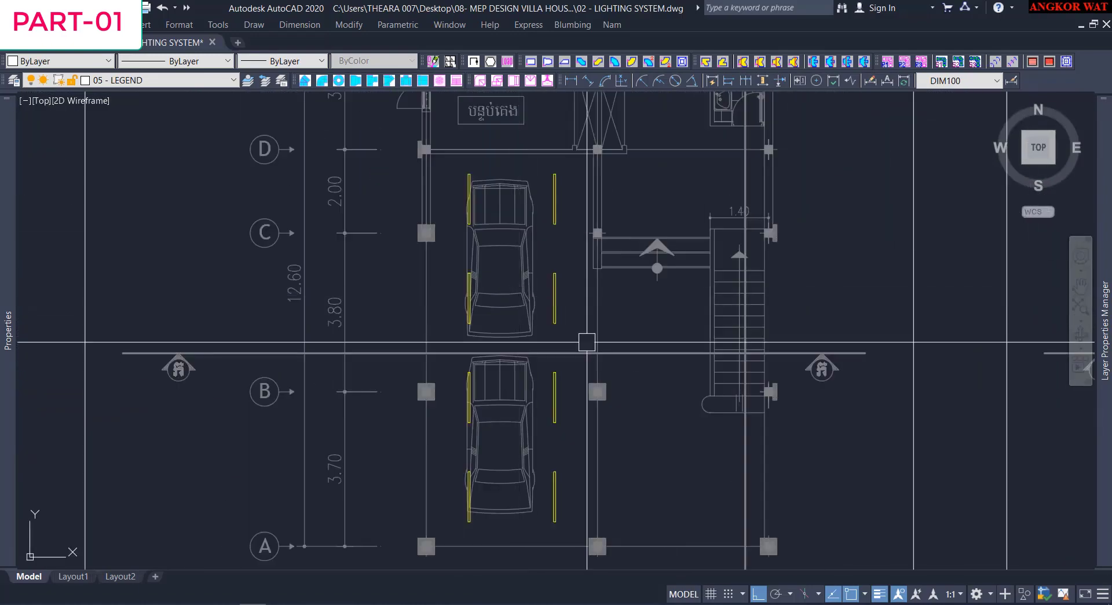
{"action": "middle_click_drag", "start_coordinate": [606, 361], "coordinate": [564, 341]}
{"action": "middle_click_drag", "start_coordinate": [567, 297], "coordinate": [555, 345]}
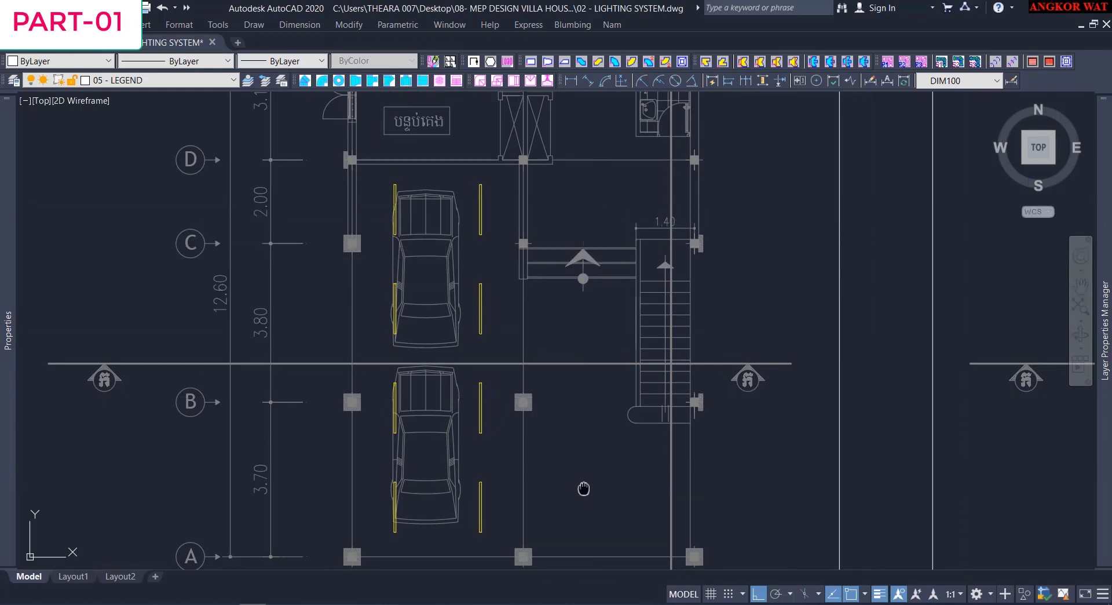
Copy the two fluorescent lamps nearest gridline A into the adjacent bay, from the column at A-2 to the column at A-3.
{"action": "middle_click_drag", "start_coordinate": [583, 488], "coordinate": [589, 436]}
{"action": "left_click", "coordinate": [382, 410]}
{"action": "left_click", "coordinate": [533, 496]}
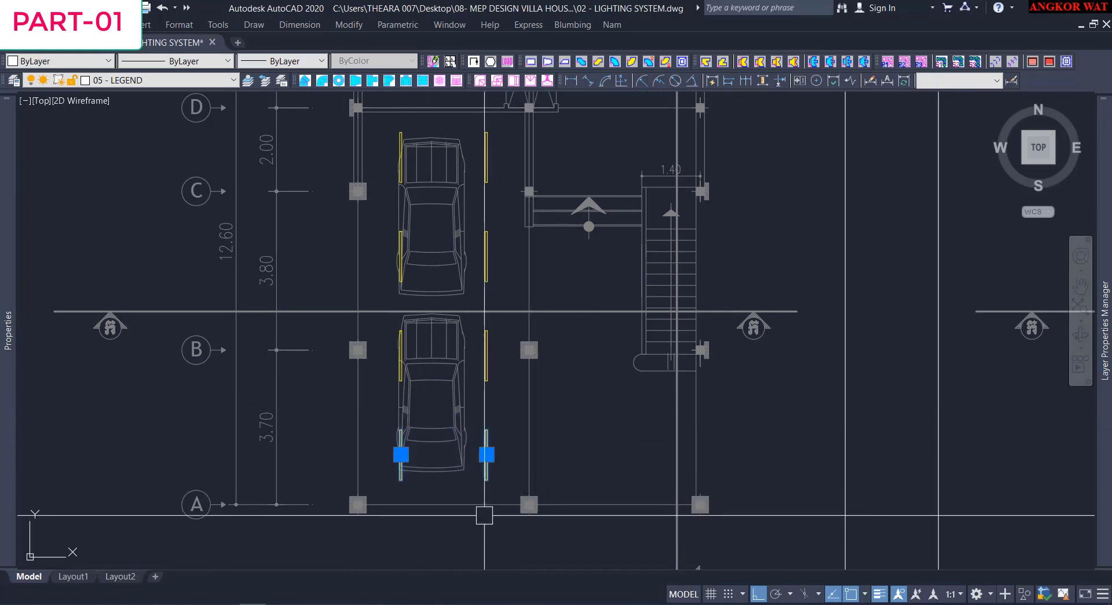
{"action": "type", "text": "CO"}
{"action": "key", "text": "space"}
{"action": "scroll", "coordinate": [529, 512], "scroll_direction": "up", "scroll_amount": 6}
{"action": "left_click", "coordinate": [526, 479]}
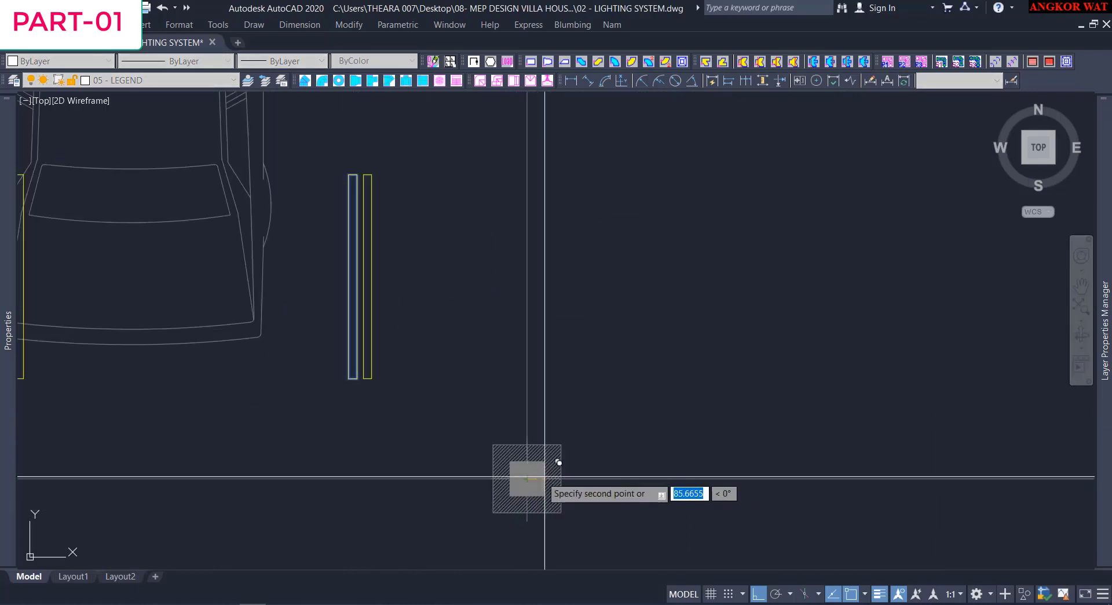
{"action": "scroll", "coordinate": [548, 487], "scroll_direction": "down", "scroll_amount": 4}
{"action": "scroll", "coordinate": [812, 483], "scroll_direction": "up", "scroll_amount": 4}
{"action": "left_click", "coordinate": [813, 483]}
{"action": "key", "text": "space"}
{"action": "scroll", "coordinate": [694, 422], "scroll_direction": "down", "scroll_amount": 6}
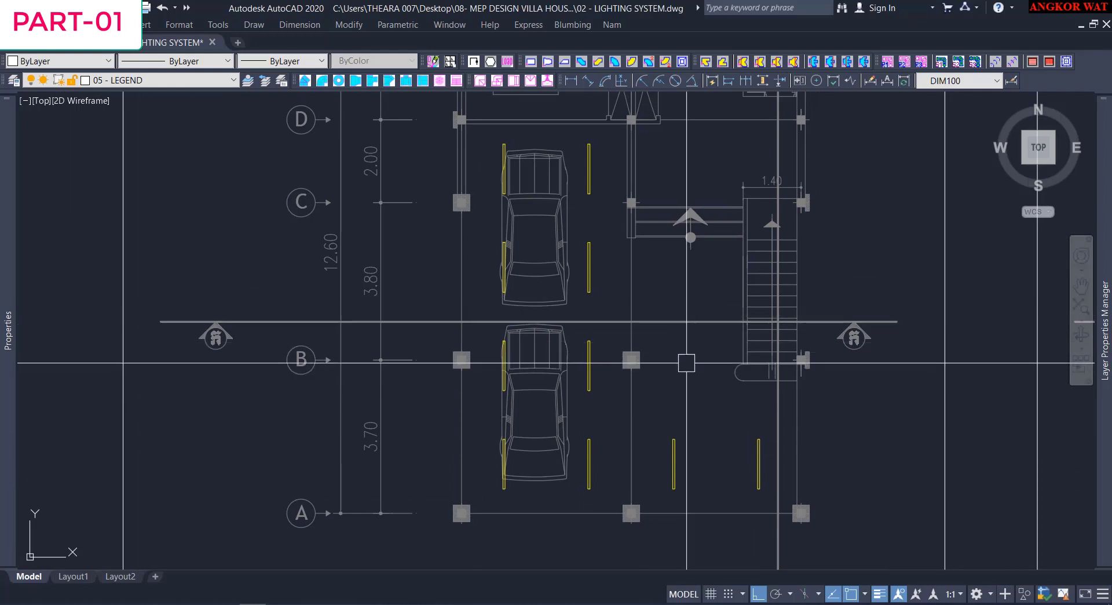
{"action": "middle_click_drag", "start_coordinate": [716, 382], "coordinate": [699, 390]}
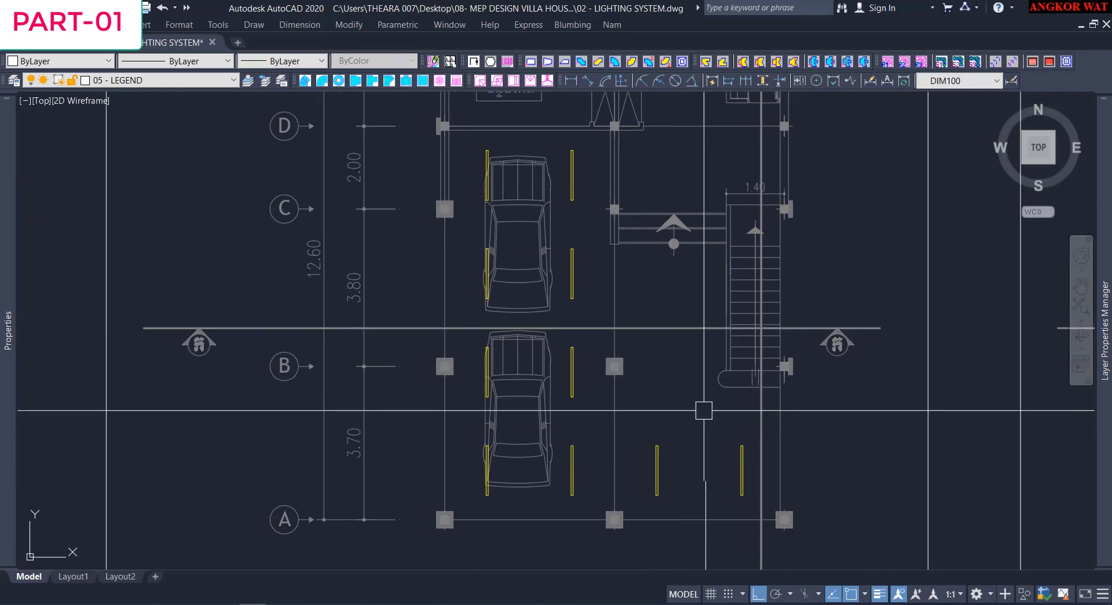
{"action": "scroll", "coordinate": [746, 227], "scroll_direction": "up", "scroll_amount": 2}
{"action": "scroll", "coordinate": [724, 261], "scroll_direction": "down", "scroll_amount": 4}
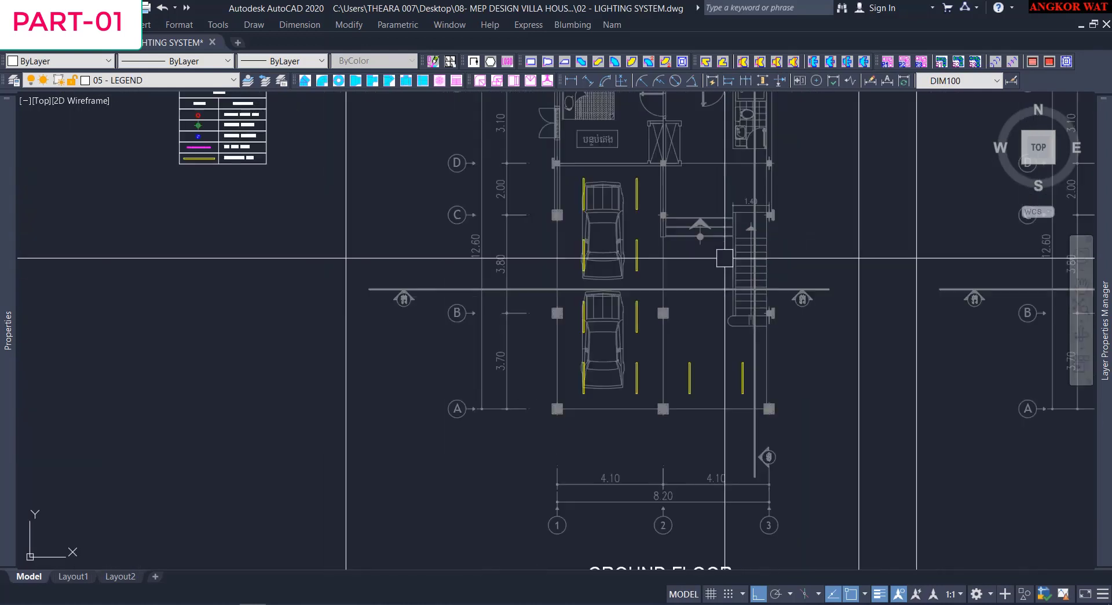
{"action": "scroll", "coordinate": [660, 345], "scroll_direction": "up", "scroll_amount": 2}
{"action": "left_click", "coordinate": [675, 343]}
{"action": "left_click", "coordinate": [819, 442]}
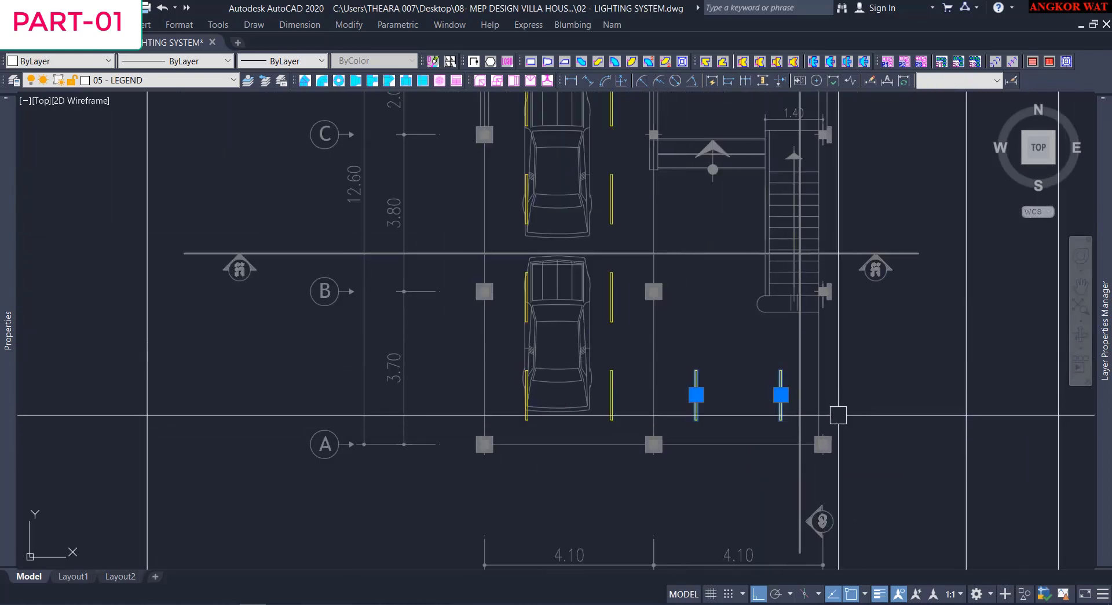
{"action": "type", "text": "co"}
{"action": "key", "text": "space"}
{"action": "scroll", "coordinate": [684, 429], "scroll_direction": "up", "scroll_amount": 3}
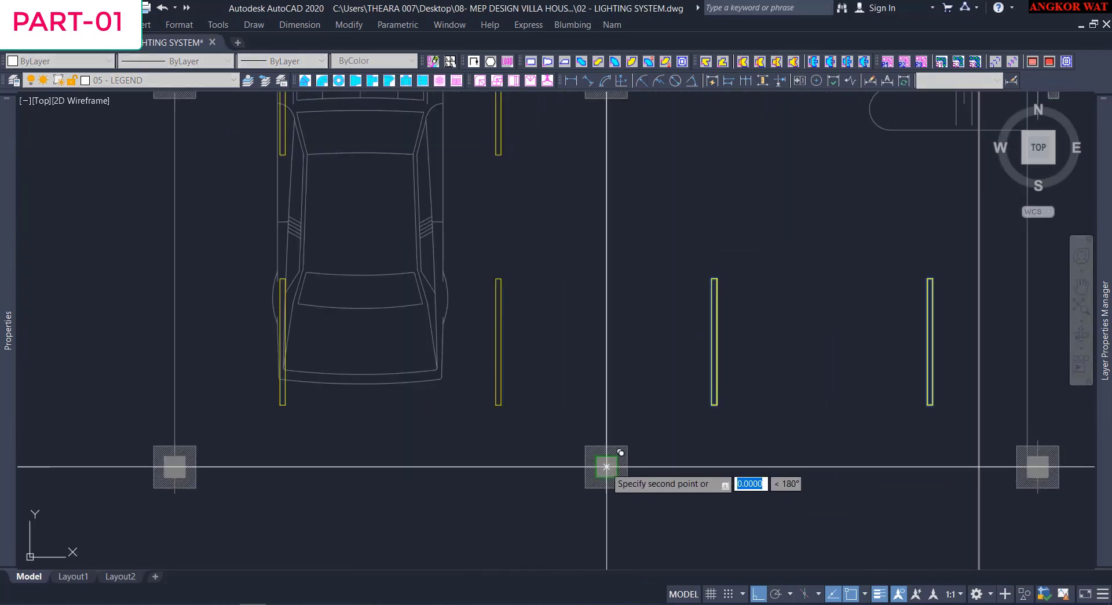
{"action": "left_click", "coordinate": [606, 466]}
{"action": "scroll", "coordinate": [603, 293], "scroll_direction": "down", "scroll_amount": 3}
{"action": "scroll", "coordinate": [603, 290], "scroll_direction": "up", "scroll_amount": 3}
{"action": "scroll", "coordinate": [601, 290], "scroll_direction": "down", "scroll_amount": 2}
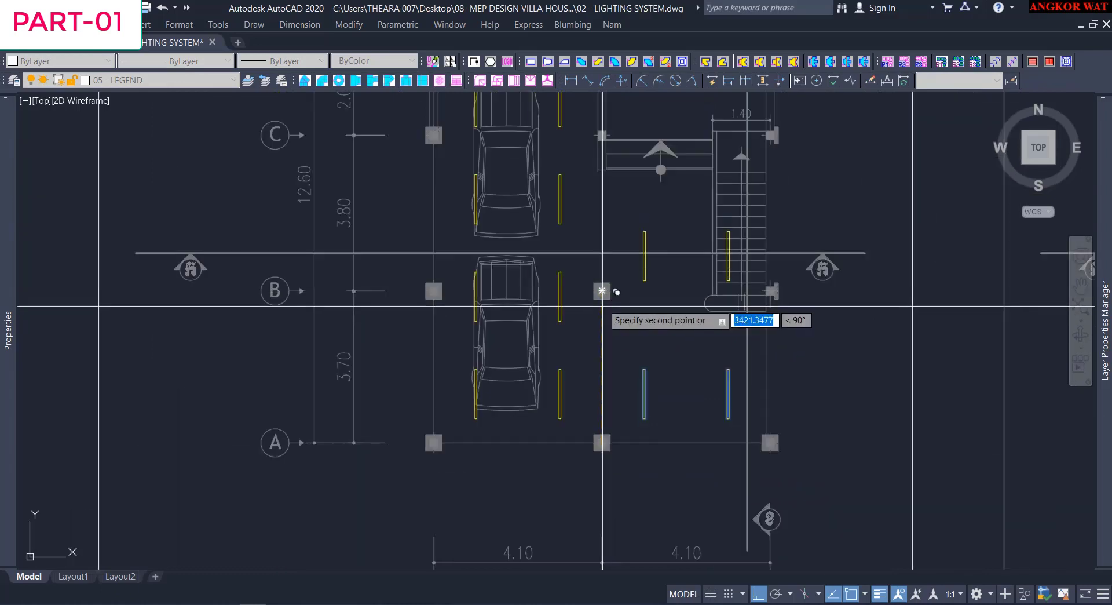
{"action": "key", "text": "Escape"}
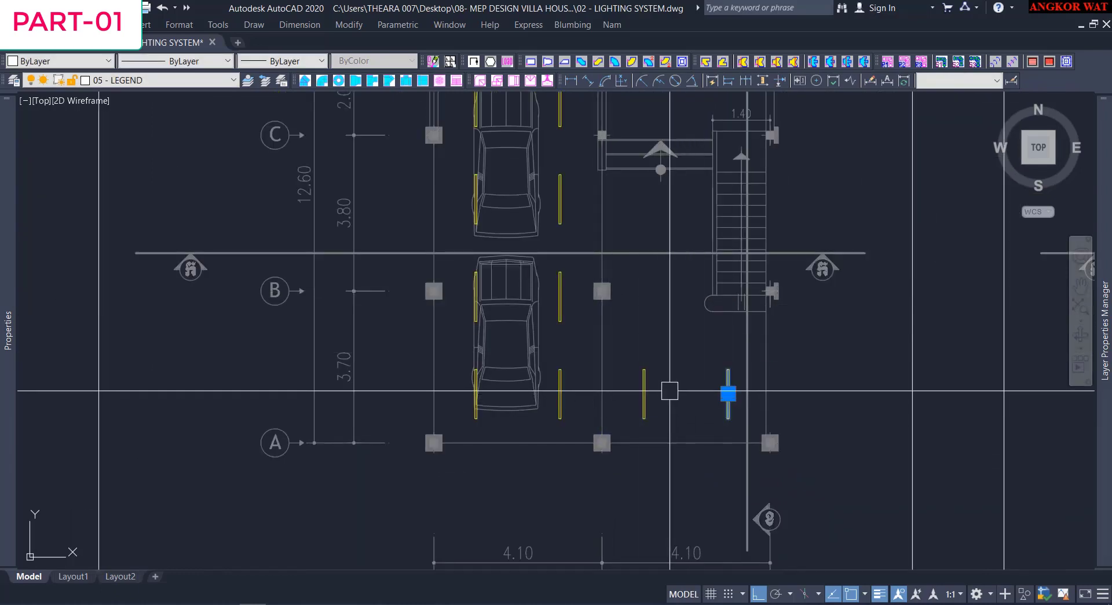
Copy the neighbouring bay's two fluorescent lamps near gridline A up to the other three lamp rows, matching the ends of the existing parking lamps.
{"action": "scroll", "coordinate": [629, 394], "scroll_direction": "up", "scroll_amount": 2}
{"action": "type", "text": "co"}
{"action": "key", "text": "space"}
{"action": "scroll", "coordinate": [581, 385], "scroll_direction": "up", "scroll_amount": 5}
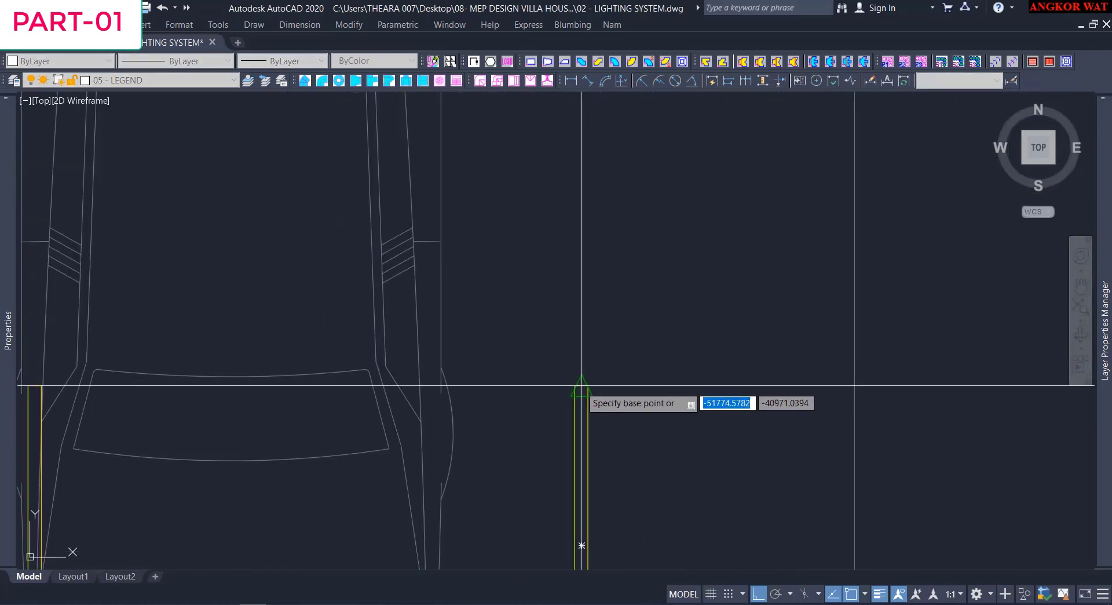
{"action": "scroll", "coordinate": [595, 371], "scroll_direction": "down", "scroll_amount": 4}
{"action": "scroll", "coordinate": [587, 244], "scroll_direction": "up", "scroll_amount": 3}
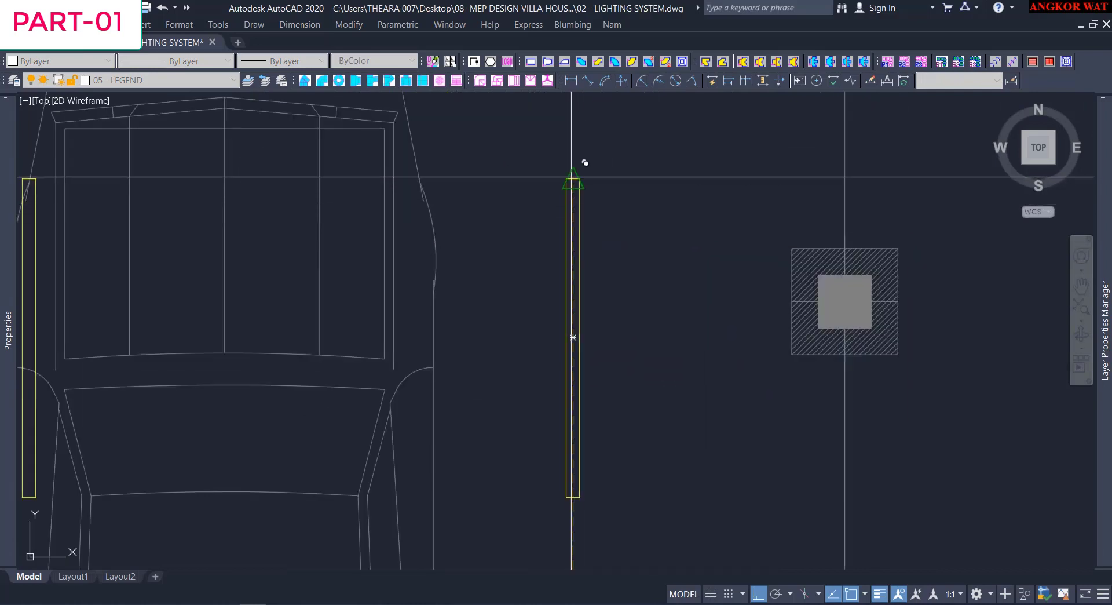
{"action": "scroll", "coordinate": [576, 179], "scroll_direction": "down", "scroll_amount": 2}
{"action": "scroll", "coordinate": [612, 318], "scroll_direction": "up", "scroll_amount": 8}
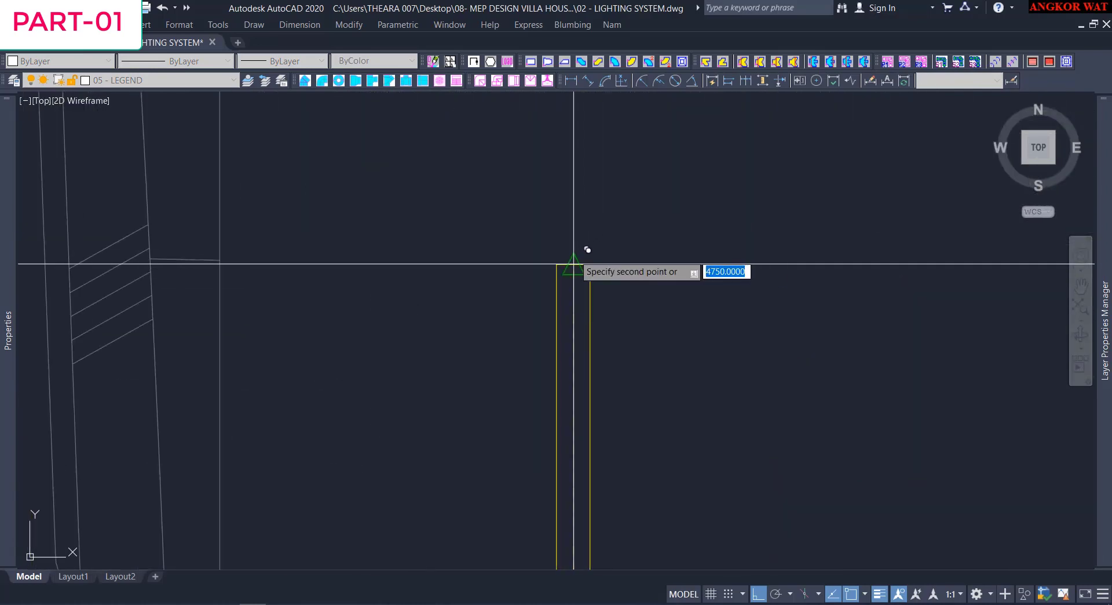
{"action": "scroll", "coordinate": [588, 250], "scroll_direction": "down", "scroll_amount": 6}
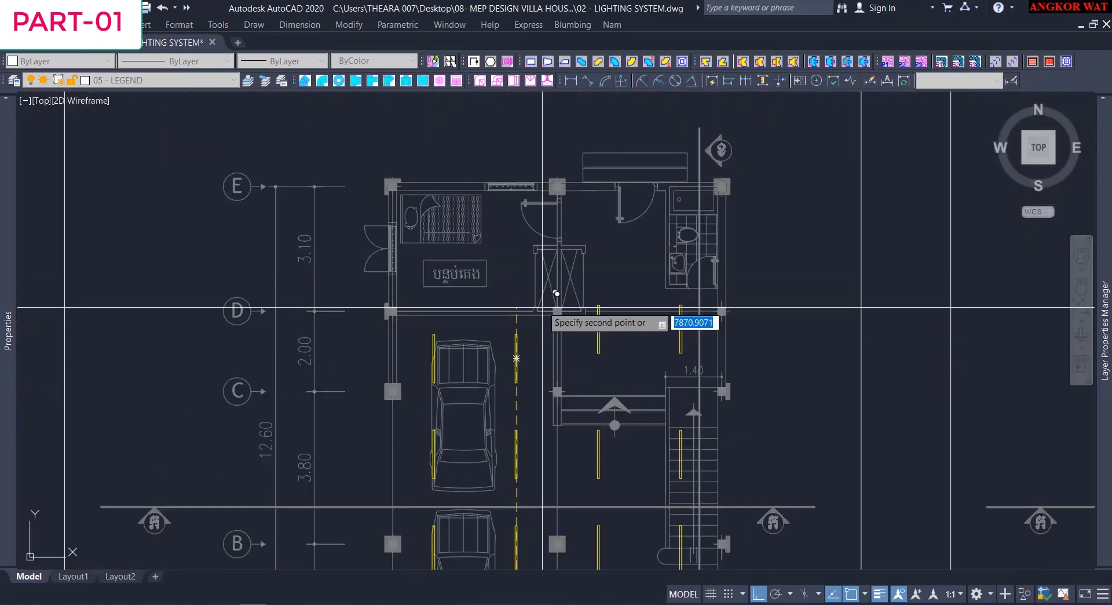
{"action": "scroll", "coordinate": [558, 329], "scroll_direction": "up", "scroll_amount": 8}
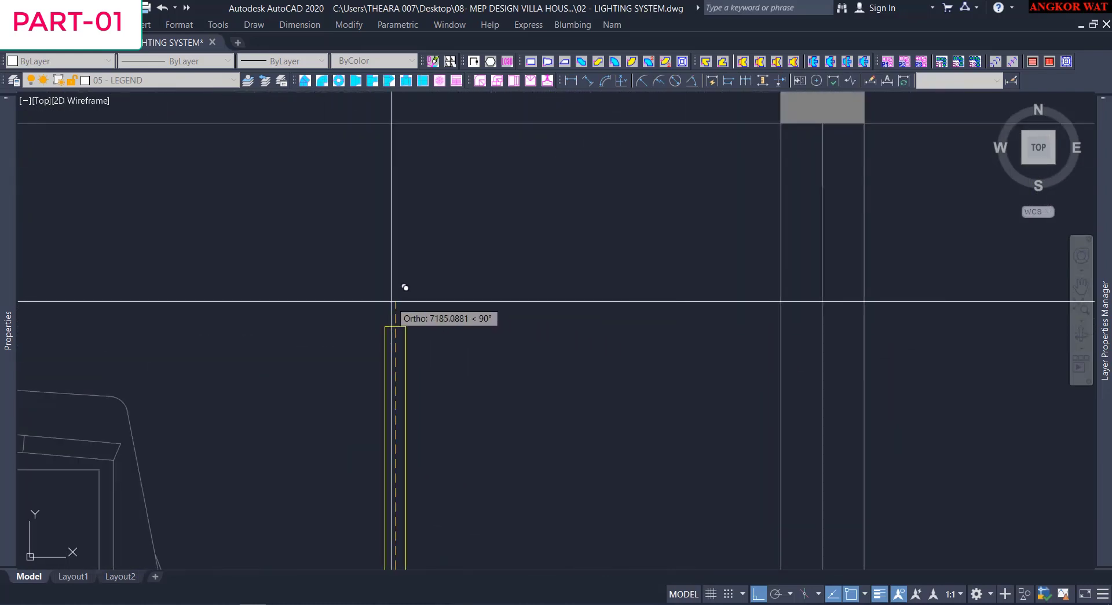
{"action": "left_click", "coordinate": [397, 340]}
{"action": "key", "text": "Escape"}
Examine the fluorescent lamps around the entrance steps and staircase, and the hall and bathroom beyond gridline D.
{"action": "scroll", "coordinate": [563, 308], "scroll_direction": "down", "scroll_amount": 7}
{"action": "middle_click_drag", "start_coordinate": [666, 337], "coordinate": [665, 360]}
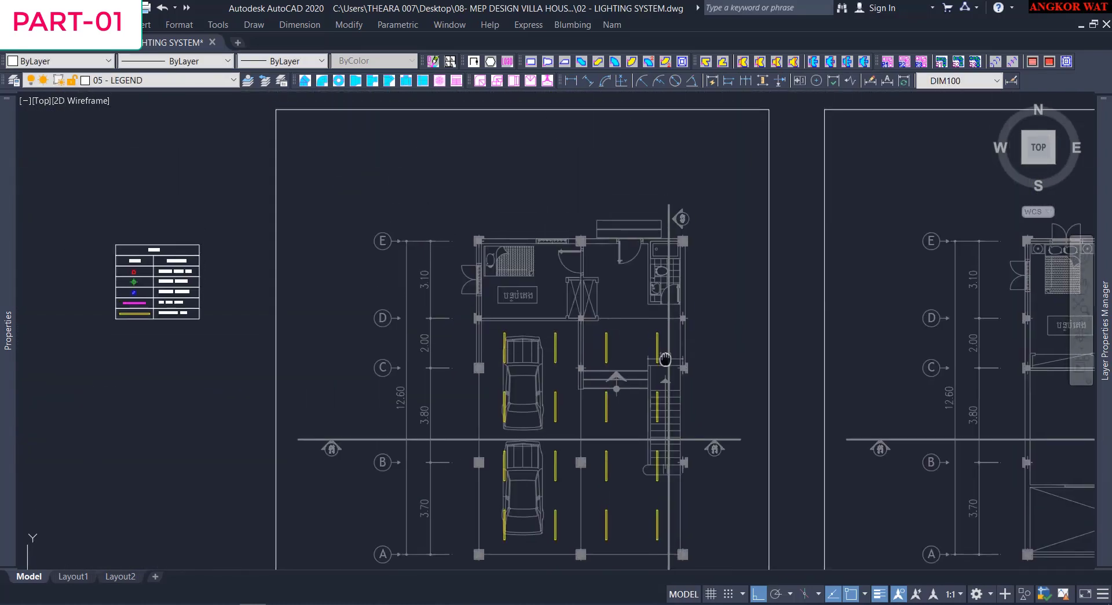
{"action": "scroll", "coordinate": [651, 345], "scroll_direction": "up", "scroll_amount": 3}
{"action": "scroll", "coordinate": [653, 310], "scroll_direction": "down", "scroll_amount": 1}
{"action": "middle_click_drag", "start_coordinate": [710, 424], "coordinate": [688, 315]}
{"action": "scroll", "coordinate": [687, 315], "scroll_direction": "down", "scroll_amount": 1}
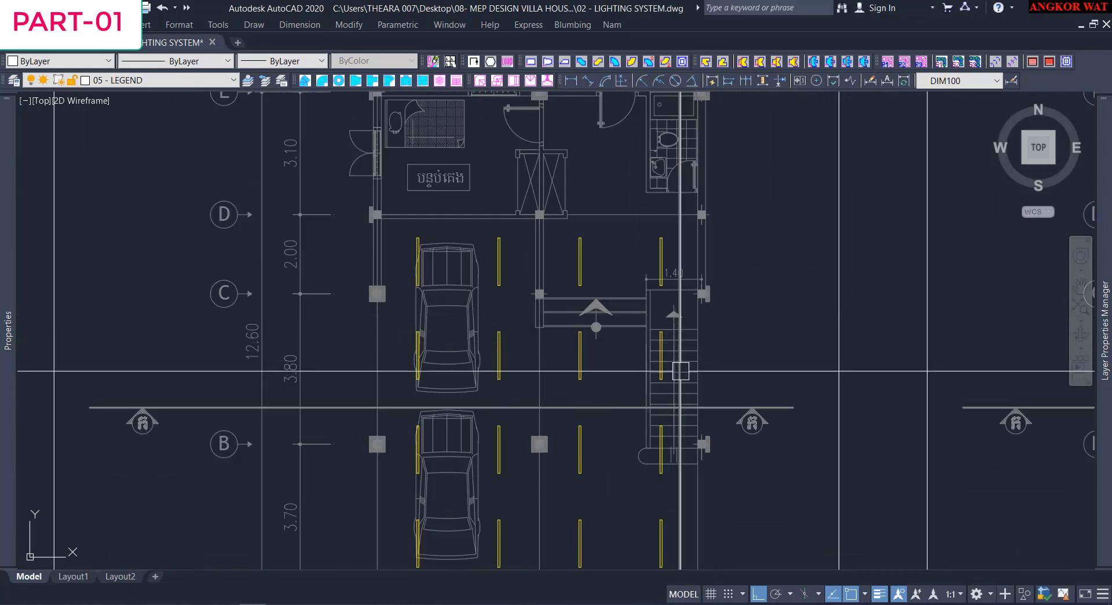
{"action": "scroll", "coordinate": [673, 276], "scroll_direction": "up", "scroll_amount": 2}
{"action": "scroll", "coordinate": [673, 275], "scroll_direction": "down", "scroll_amount": 4}
{"action": "scroll", "coordinate": [567, 330], "scroll_direction": "up", "scroll_amount": 6}
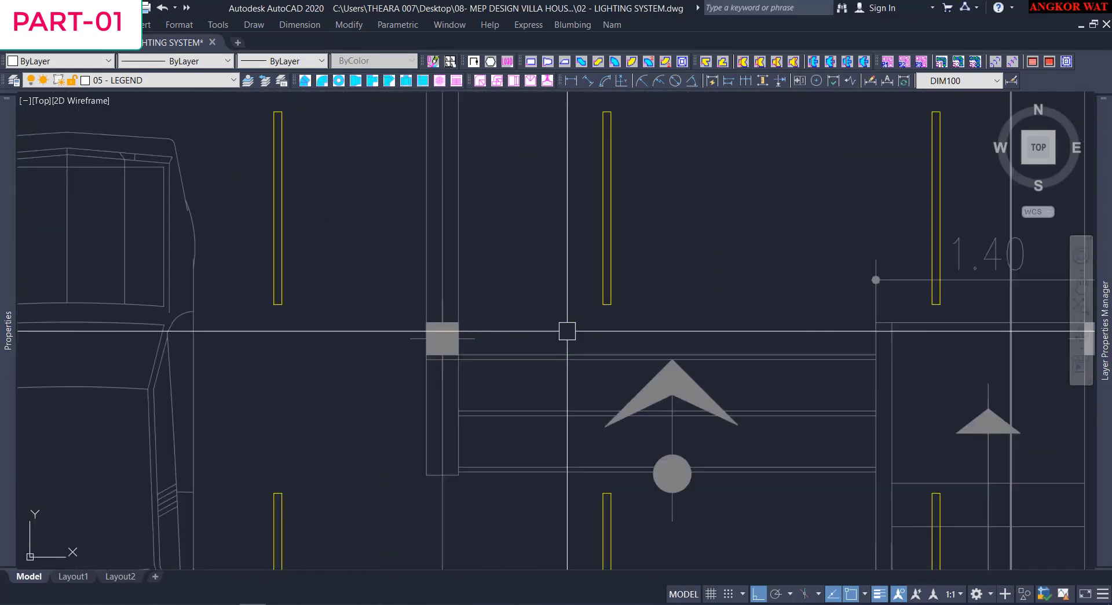
{"action": "scroll", "coordinate": [607, 313], "scroll_direction": "down", "scroll_amount": 2}
{"action": "middle_click_drag", "start_coordinate": [755, 271], "coordinate": [741, 290]}
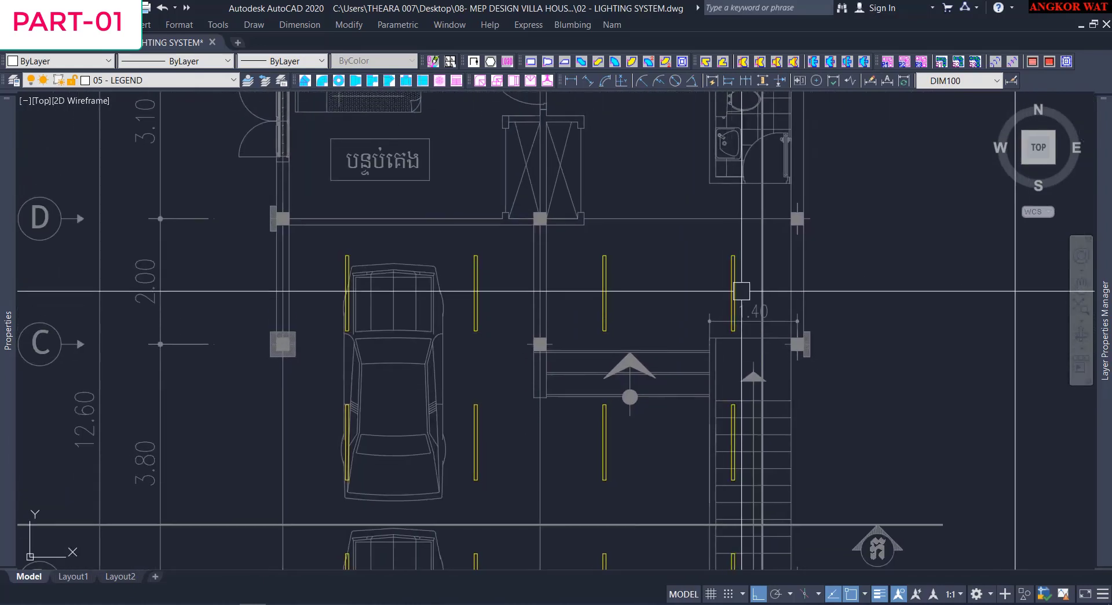
{"action": "scroll", "coordinate": [700, 283], "scroll_direction": "down", "scroll_amount": 3}
{"action": "scroll", "coordinate": [675, 233], "scroll_direction": "up", "scroll_amount": 6}
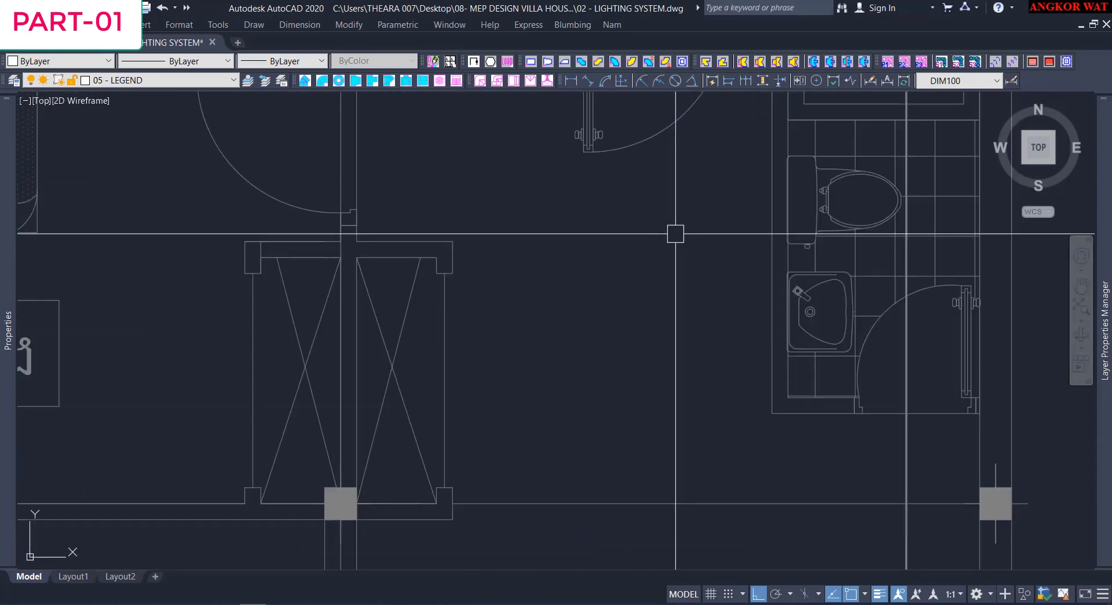
{"action": "scroll", "coordinate": [635, 258], "scroll_direction": "down", "scroll_amount": 8}
{"action": "scroll", "coordinate": [338, 262], "scroll_direction": "up", "scroll_amount": 10}
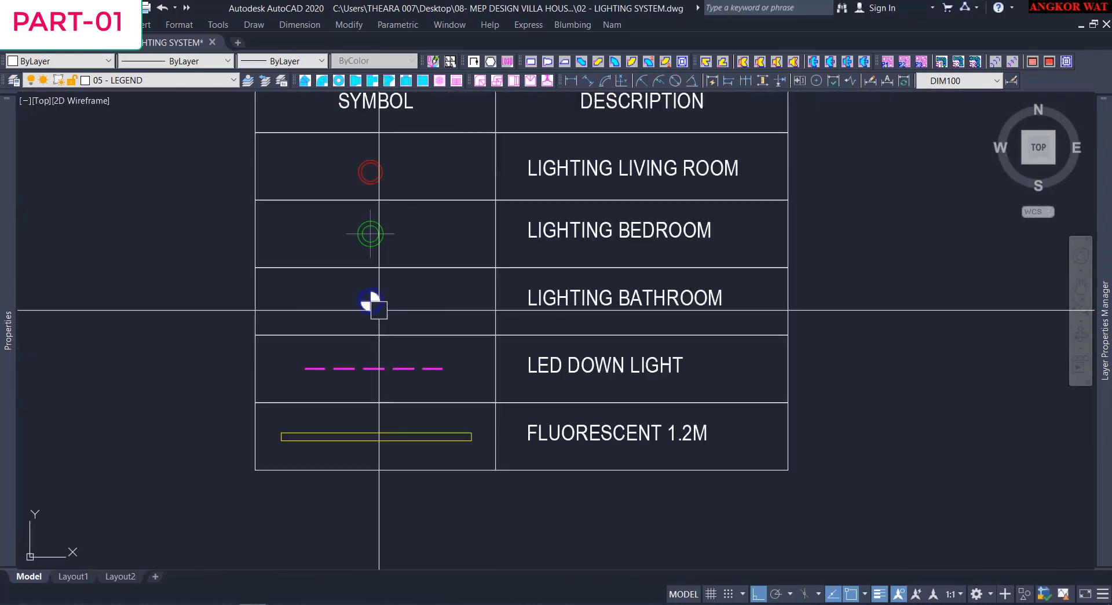
{"action": "left_click", "coordinate": [370, 301]}
{"action": "scroll", "coordinate": [371, 300], "scroll_direction": "up", "scroll_amount": 4}
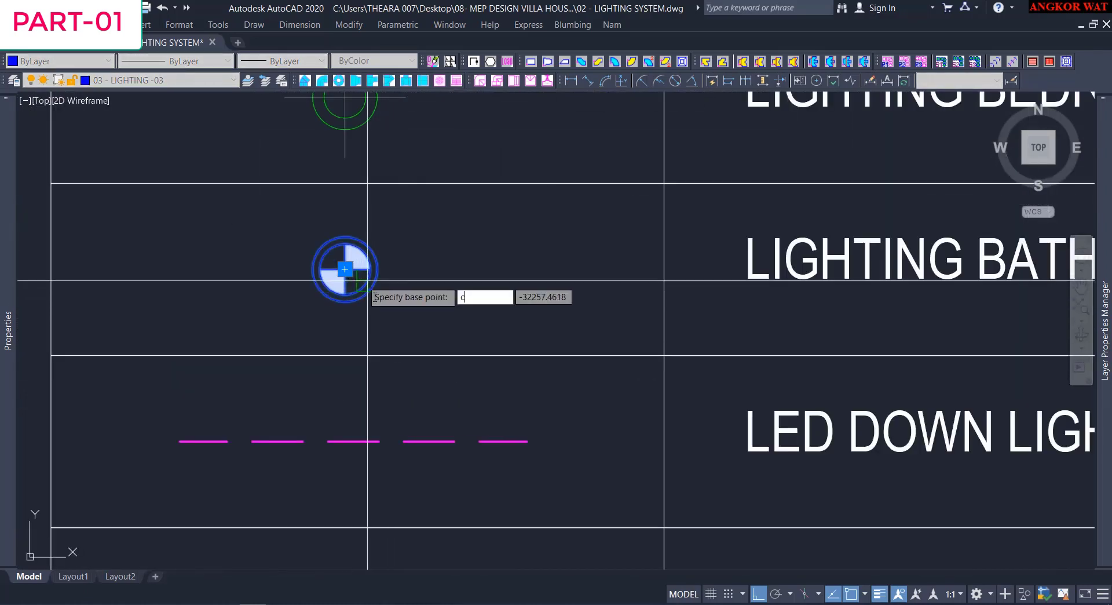
{"action": "key", "text": "Escape"}
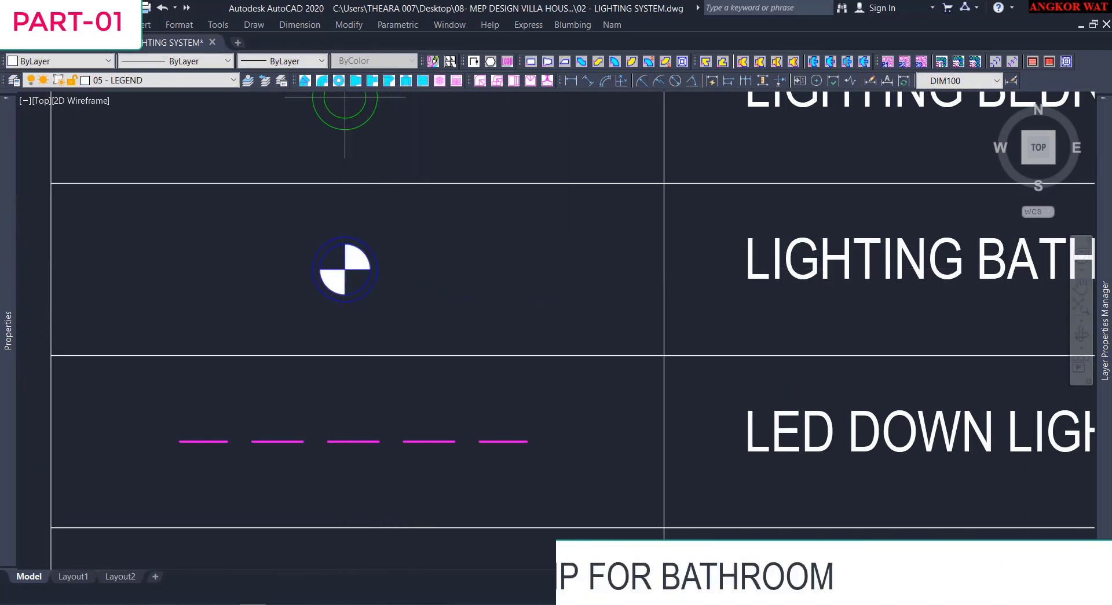
{"action": "scroll", "coordinate": [504, 328], "scroll_direction": "down", "scroll_amount": 6}
{"action": "scroll", "coordinate": [702, 300], "scroll_direction": "up", "scroll_amount": 6}
{"action": "scroll", "coordinate": [777, 240], "scroll_direction": "up", "scroll_amount": 3}
{"action": "middle_click_drag", "start_coordinate": [682, 155], "coordinate": [653, 318]}
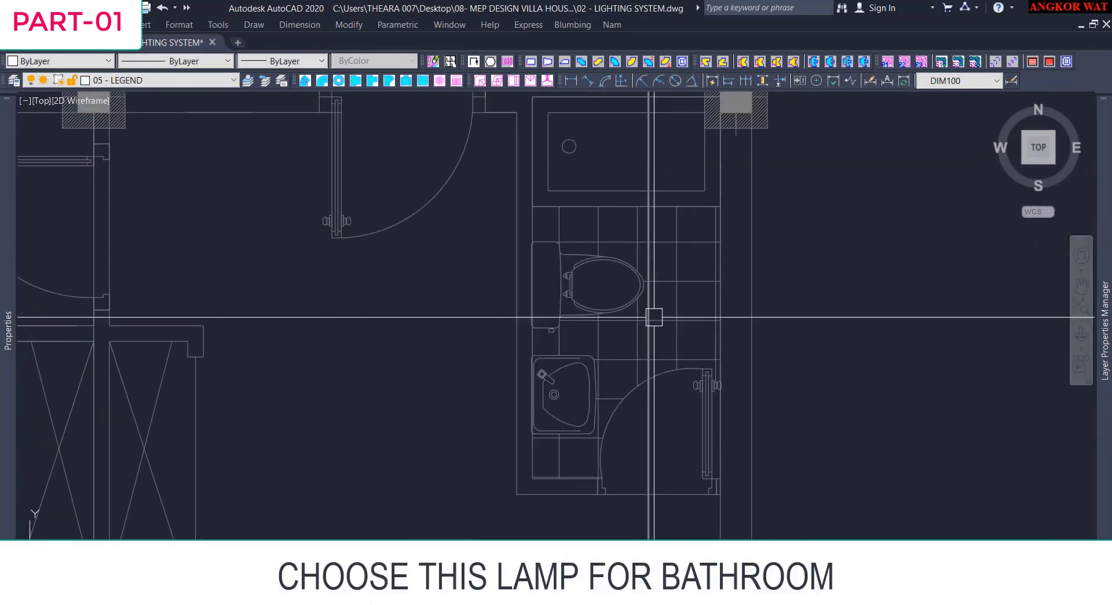
{"action": "key", "text": "ctrl+v"}
{"action": "middle_click_drag", "start_coordinate": [626, 170], "coordinate": [577, 236]}
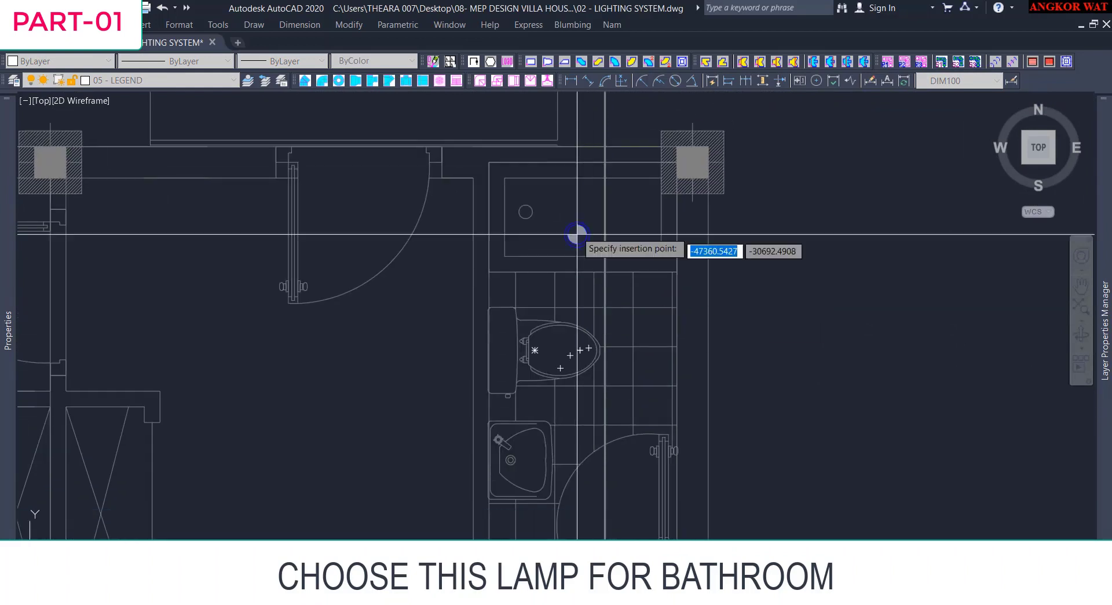
{"action": "right_click", "coordinate": [558, 198], "text": "shift"}
{"action": "left_click", "coordinate": [621, 238]}
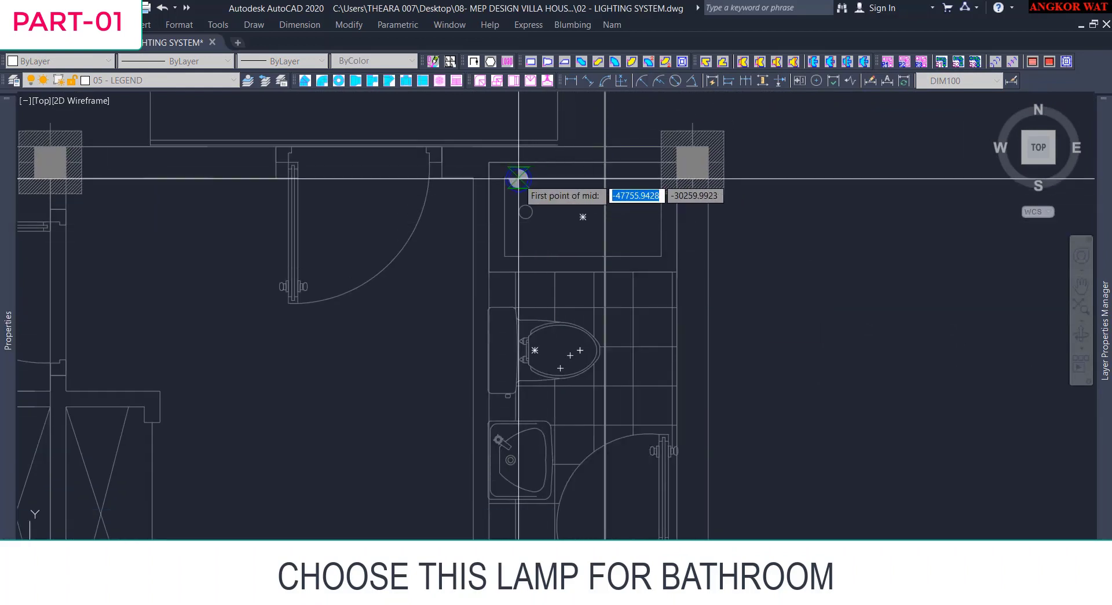
{"action": "left_click", "coordinate": [489, 162]}
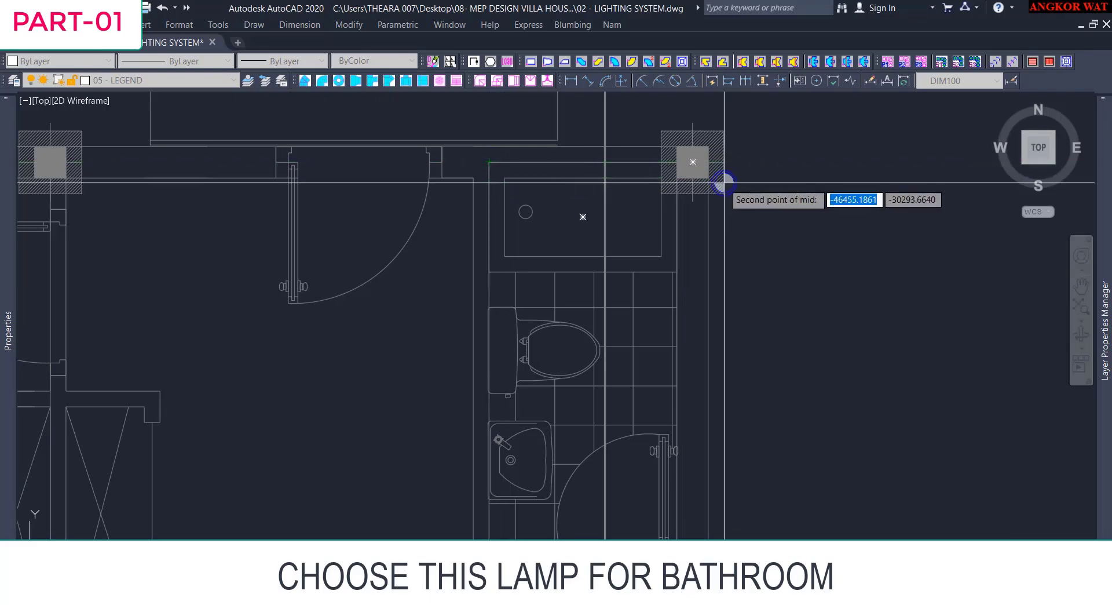
{"action": "left_click", "coordinate": [678, 161]}
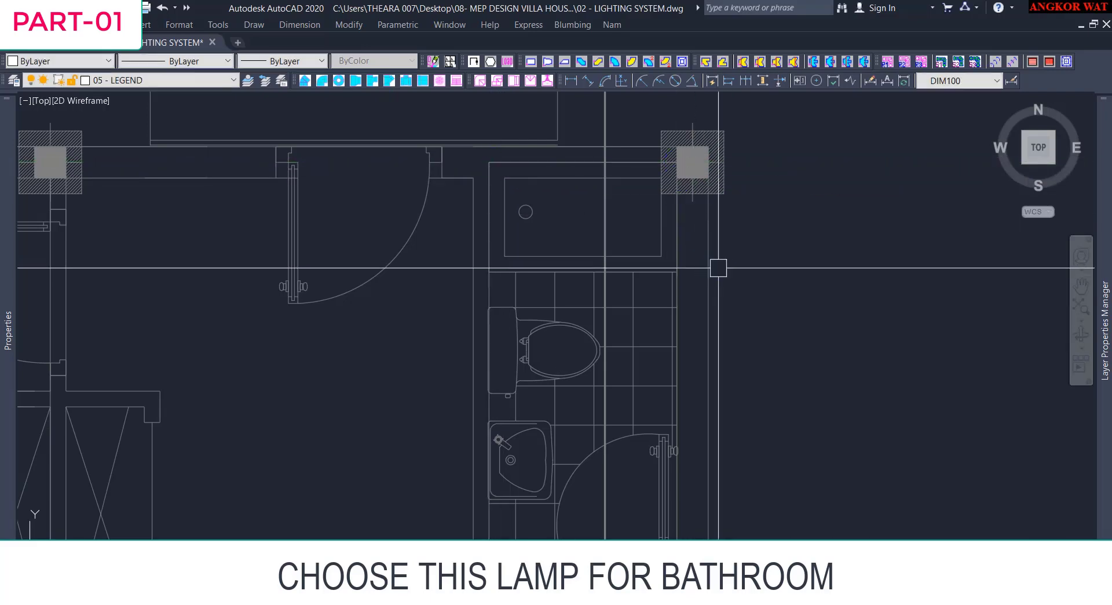
Set up a regular lighting block distribution with 2 rows and 1 column, using the legend's LIGHTING BATHROOM symbol as the fixture block.
{"action": "key", "text": "Return"}
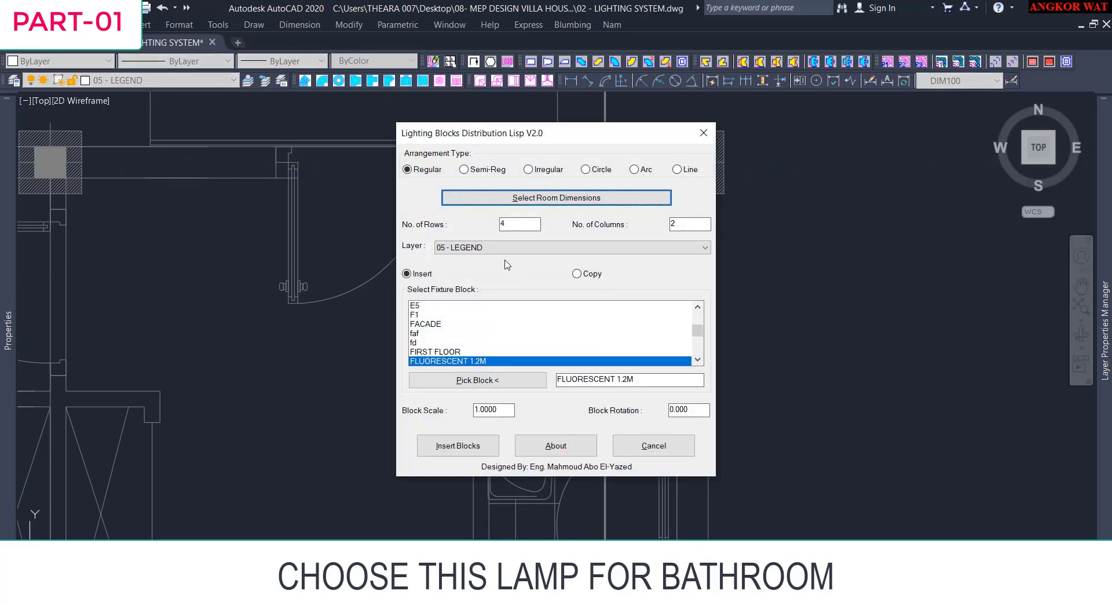
{"action": "left_click", "coordinate": [518, 386]}
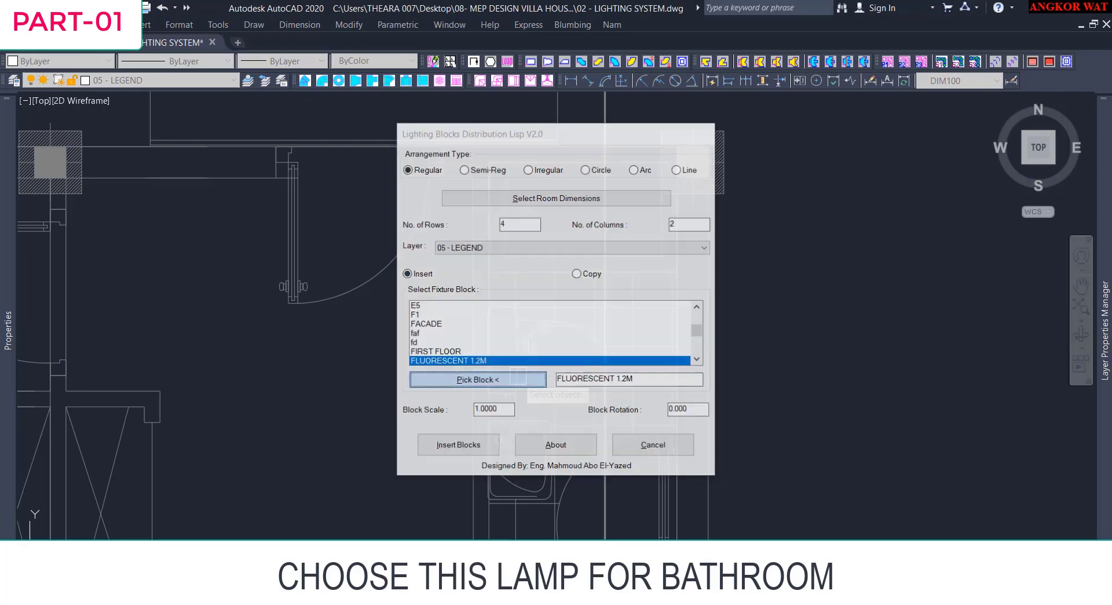
{"action": "scroll", "coordinate": [243, 313], "scroll_direction": "up", "scroll_amount": 6}
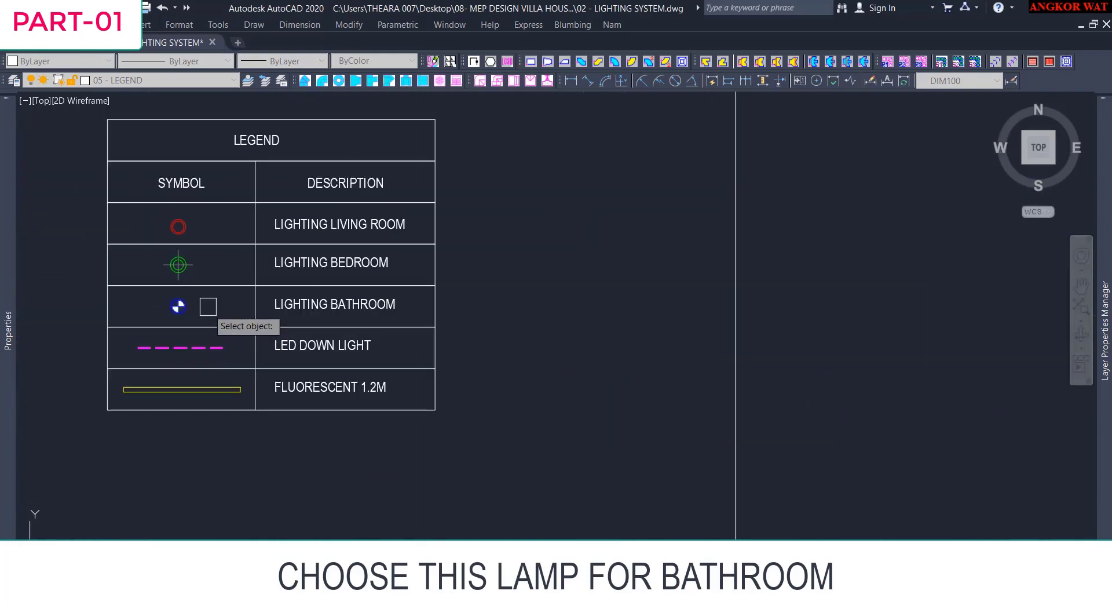
{"action": "left_click", "coordinate": [159, 306]}
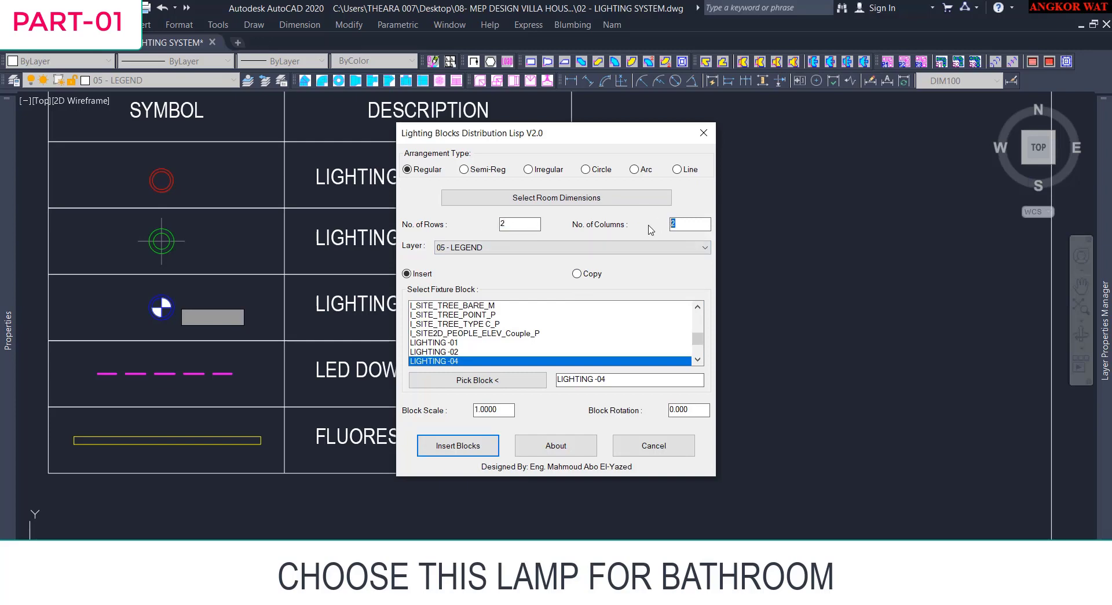
Distribute the bathroom lamps over the ground floor bathroom, from its inner corner beside the shower to the opposite inner corner by the door.
{"action": "left_click", "coordinate": [545, 197]}
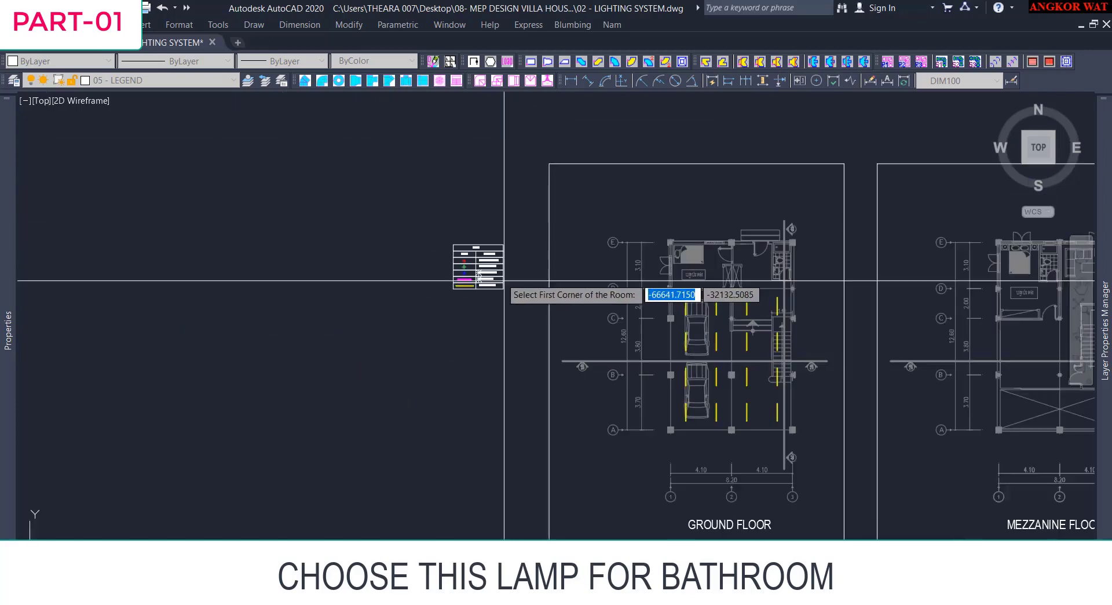
{"action": "scroll", "coordinate": [789, 262], "scroll_direction": "up", "scroll_amount": 5}
{"action": "scroll", "coordinate": [770, 142], "scroll_direction": "up", "scroll_amount": 4}
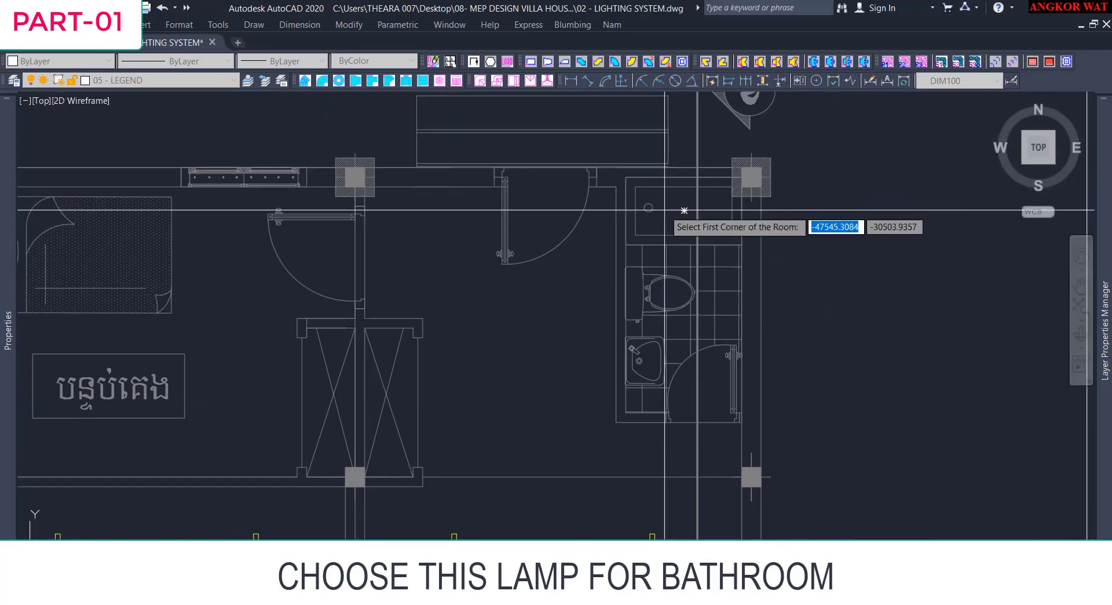
{"action": "left_click", "coordinate": [596, 168]}
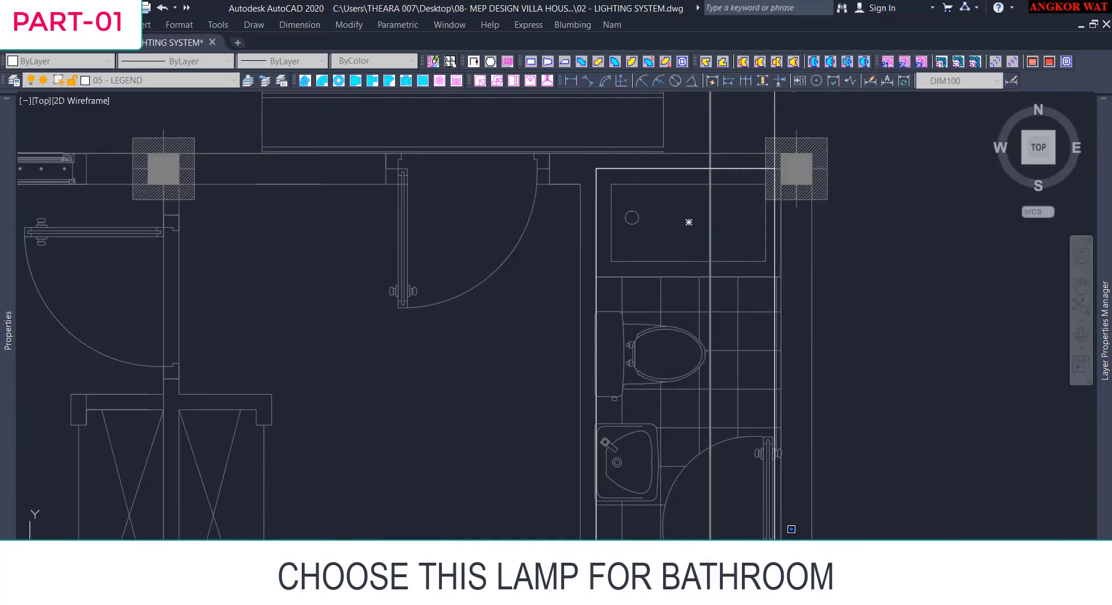
{"action": "scroll", "coordinate": [759, 503], "scroll_direction": "up", "scroll_amount": 5}
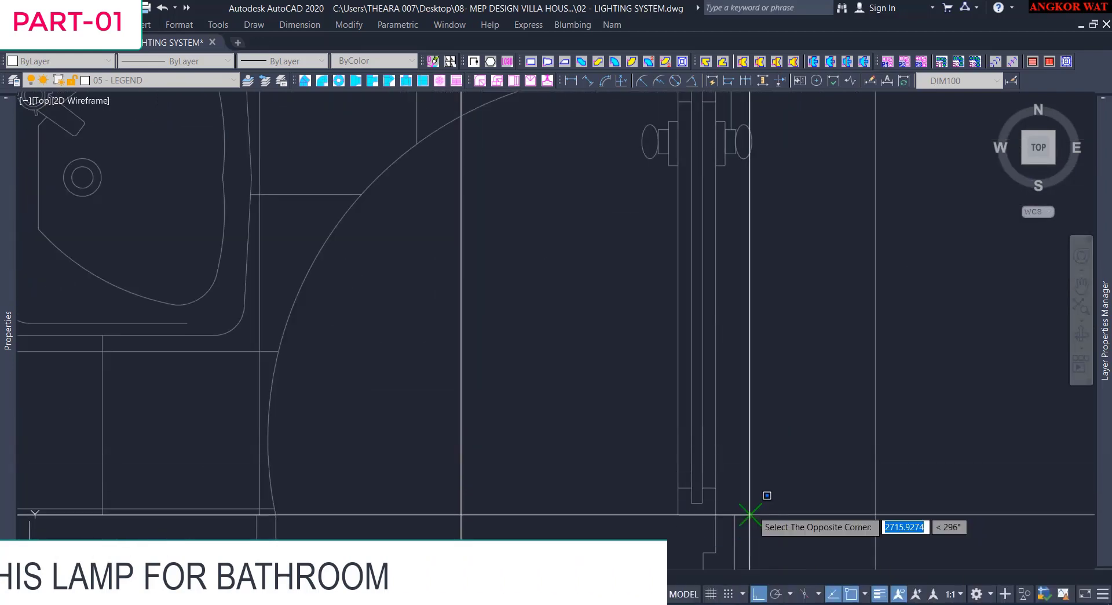
{"action": "left_click", "coordinate": [750, 514]}
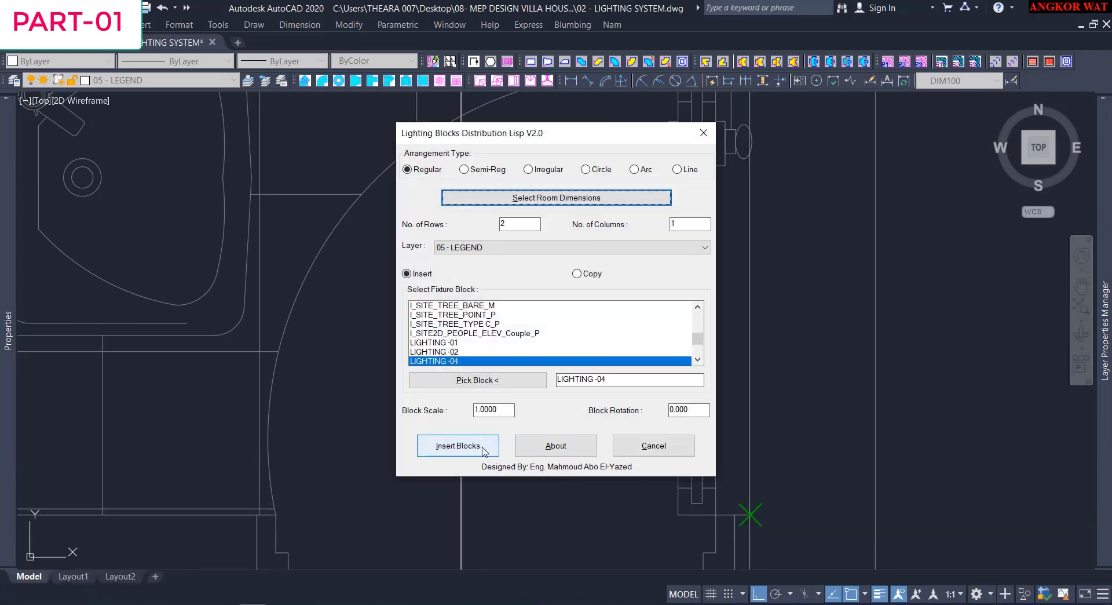
{"action": "left_click", "coordinate": [483, 451]}
{"action": "scroll", "coordinate": [534, 385], "scroll_direction": "down", "scroll_amount": 3}
{"action": "scroll", "coordinate": [654, 290], "scroll_direction": "up", "scroll_amount": 6}
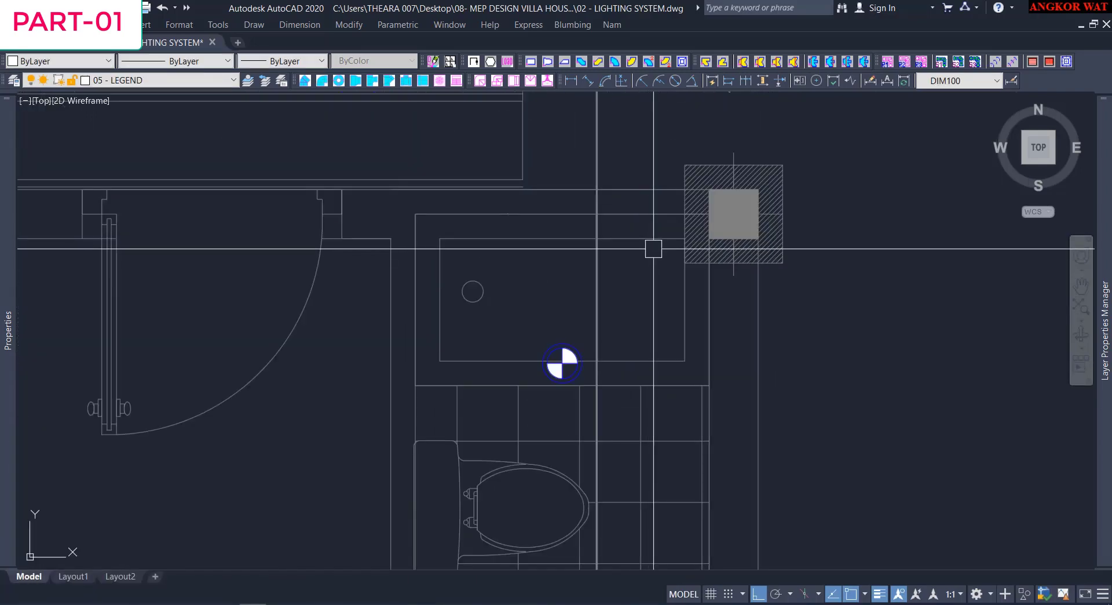
{"action": "scroll", "coordinate": [654, 250], "scroll_direction": "down", "scroll_amount": 3}
{"action": "scroll", "coordinate": [598, 316], "scroll_direction": "up", "scroll_amount": 3}
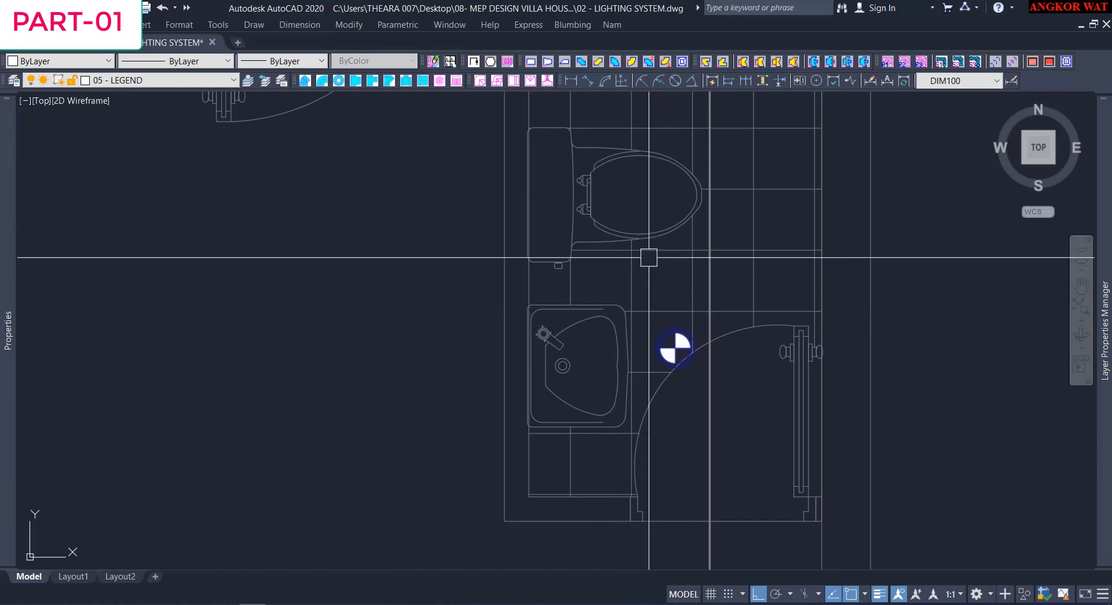
Examine the ground floor hall, bathroom and bedroom, and compare them with the room layout of the neighbouring mezzanine plan.
{"action": "scroll", "coordinate": [650, 261], "scroll_direction": "down", "scroll_amount": 6}
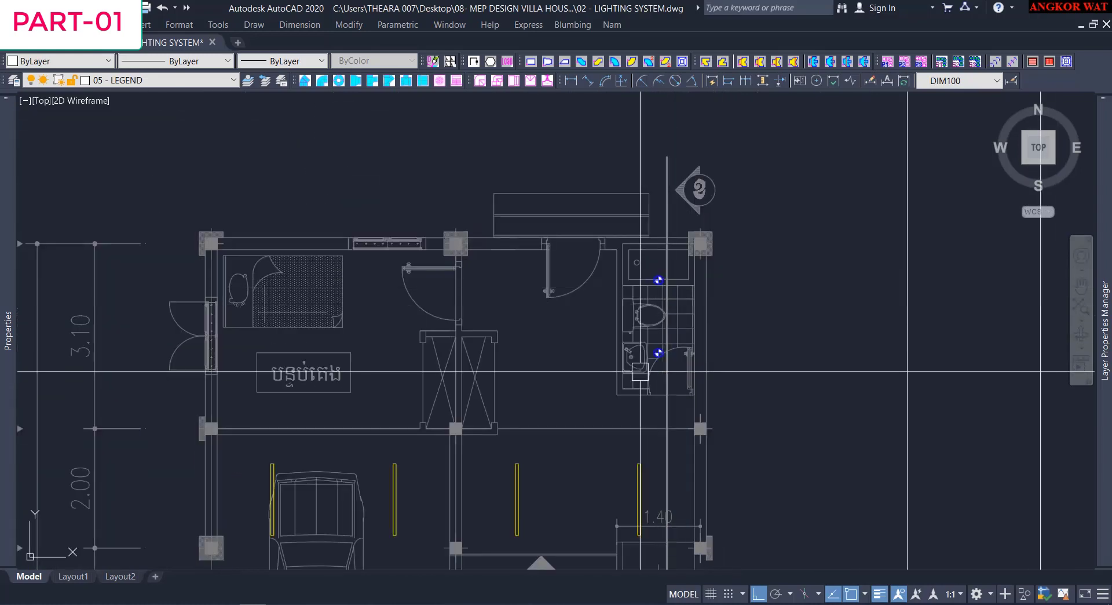
{"action": "scroll", "coordinate": [537, 308], "scroll_direction": "down", "scroll_amount": 4}
{"action": "scroll", "coordinate": [560, 230], "scroll_direction": "up", "scroll_amount": 4}
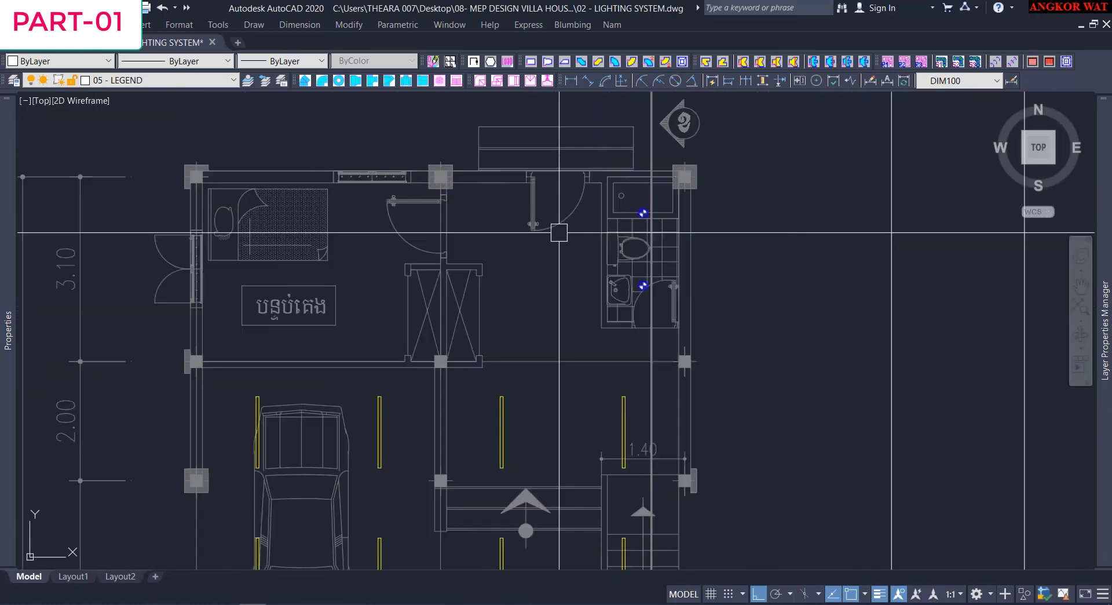
{"action": "scroll", "coordinate": [559, 241], "scroll_direction": "down", "scroll_amount": 2}
{"action": "middle_click_drag", "start_coordinate": [559, 241], "coordinate": [611, 256]}
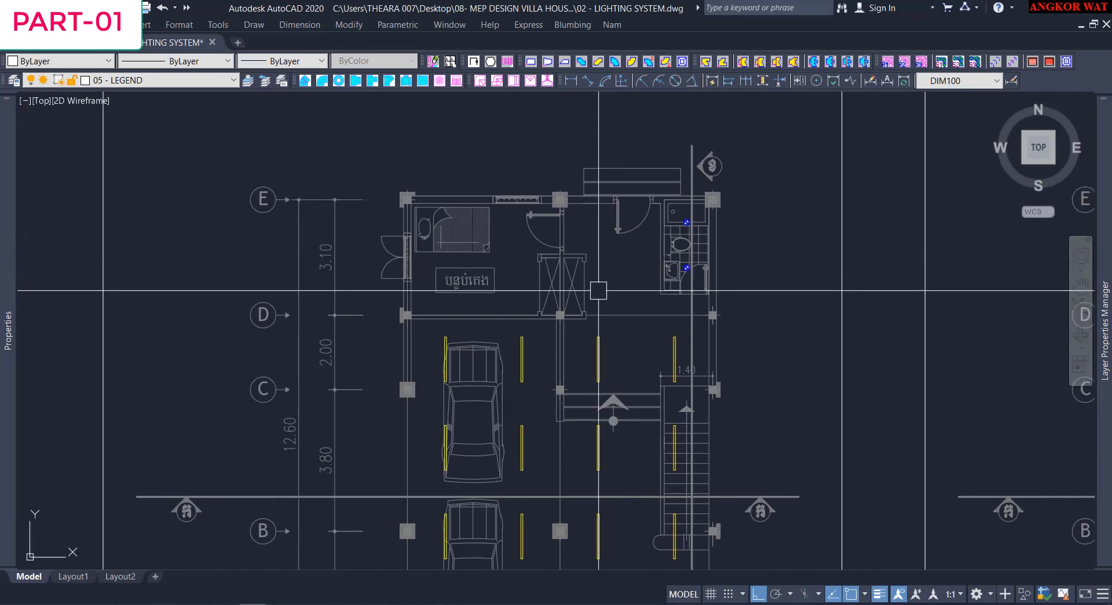
{"action": "middle_click_drag", "start_coordinate": [502, 281], "coordinate": [562, 266]}
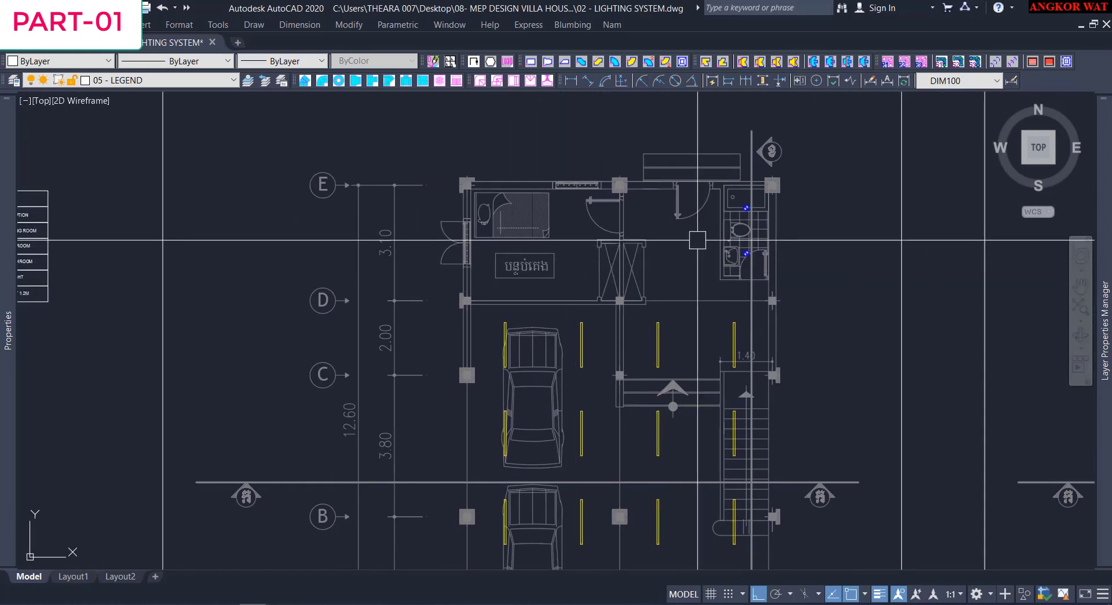
{"action": "scroll", "coordinate": [697, 241], "scroll_direction": "up", "scroll_amount": 2}
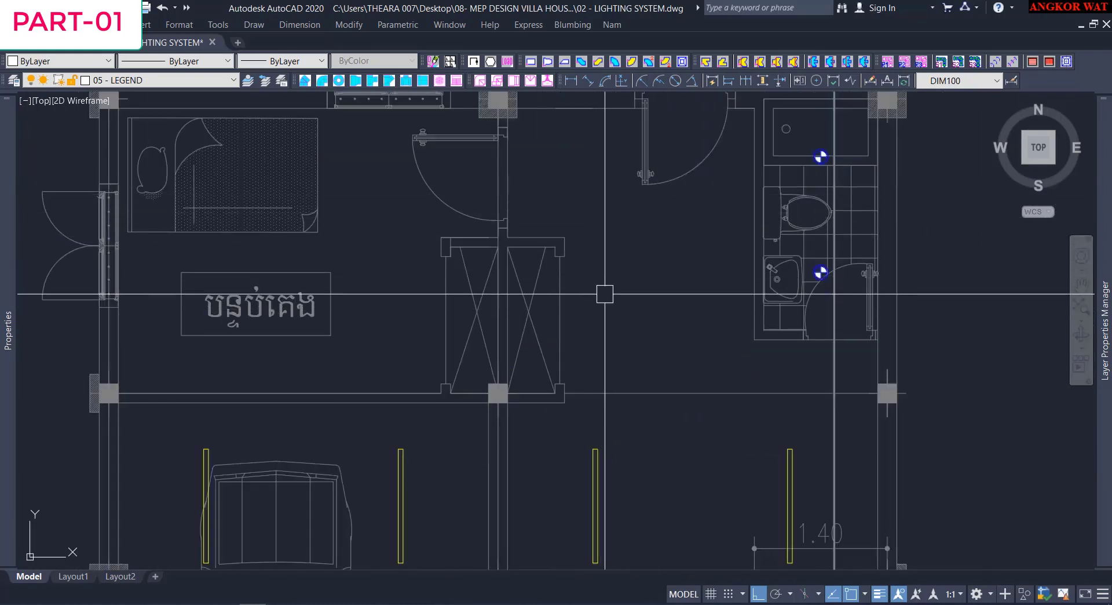
{"action": "scroll", "coordinate": [609, 245], "scroll_direction": "down", "scroll_amount": 2}
{"action": "scroll", "coordinate": [777, 278], "scroll_direction": "down", "scroll_amount": 5}
{"action": "scroll", "coordinate": [521, 299], "scroll_direction": "up", "scroll_amount": 5}
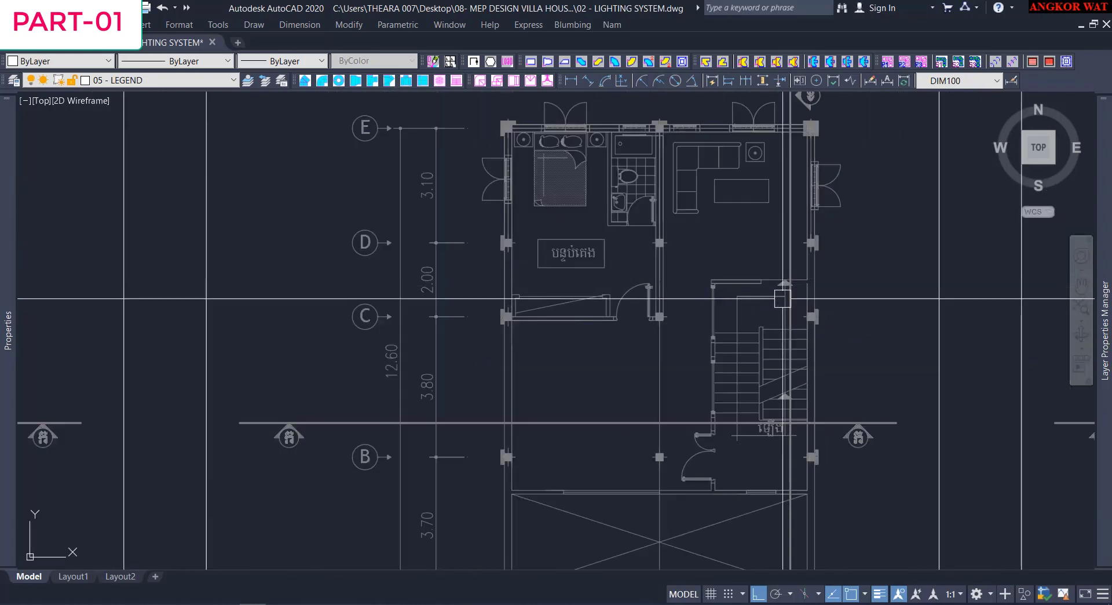
{"action": "scroll", "coordinate": [504, 305], "scroll_direction": "down", "scroll_amount": 5}
{"action": "scroll", "coordinate": [542, 304], "scroll_direction": "up", "scroll_amount": 5}
{"action": "middle_click_drag", "start_coordinate": [529, 131], "coordinate": [521, 281]}
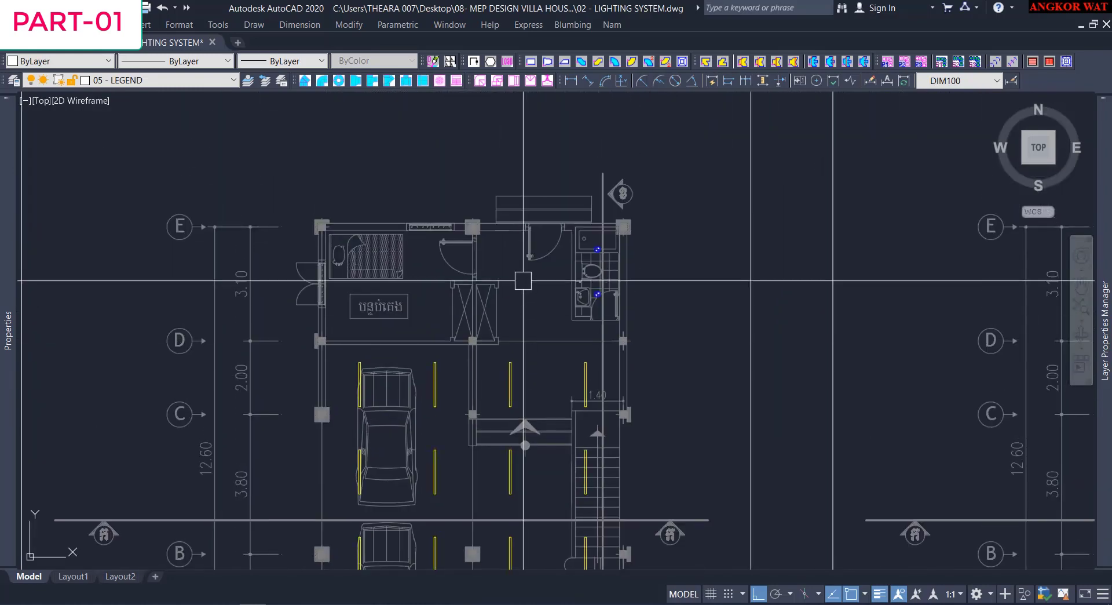
Start a regular 2-row, 2-column lighting block distribution with the legend's LIGHTING BEDROOM symbol as the fixture block.
{"action": "scroll", "coordinate": [499, 241], "scroll_direction": "up", "scroll_amount": 1}
{"action": "scroll", "coordinate": [604, 348], "scroll_direction": "down", "scroll_amount": 3}
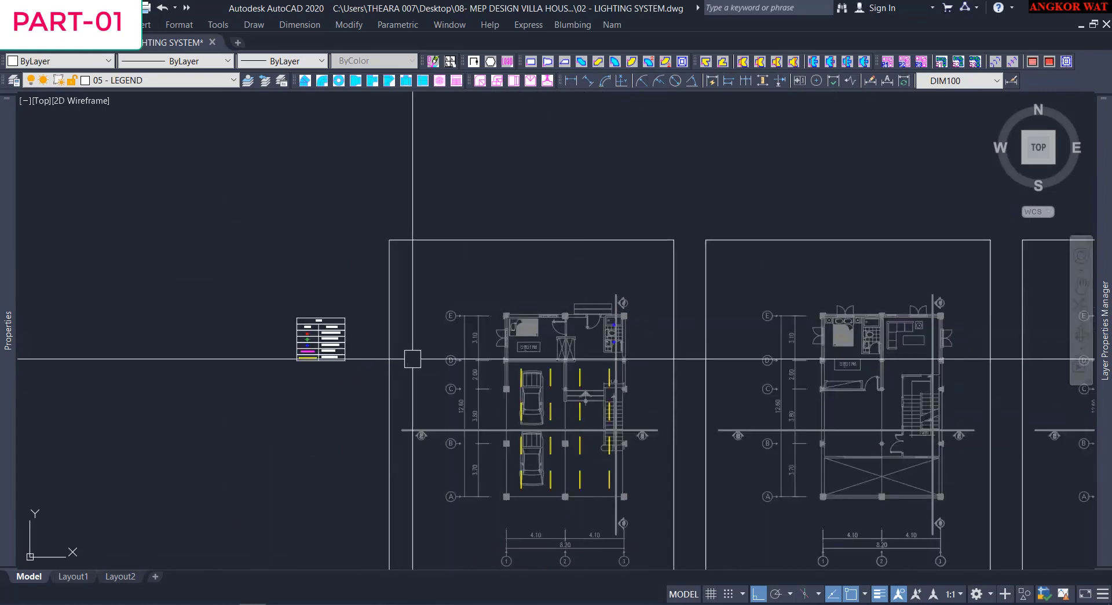
{"action": "scroll", "coordinate": [317, 340], "scroll_direction": "up", "scroll_amount": 4}
{"action": "middle_click_drag", "start_coordinate": [315, 340], "coordinate": [357, 344]}
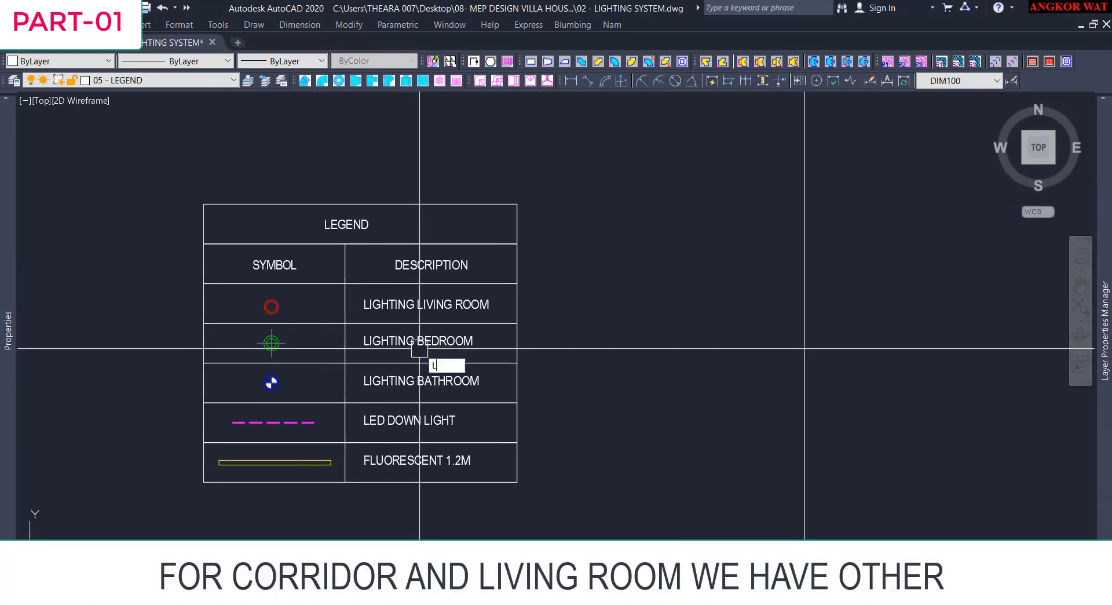
{"action": "key", "text": "Return"}
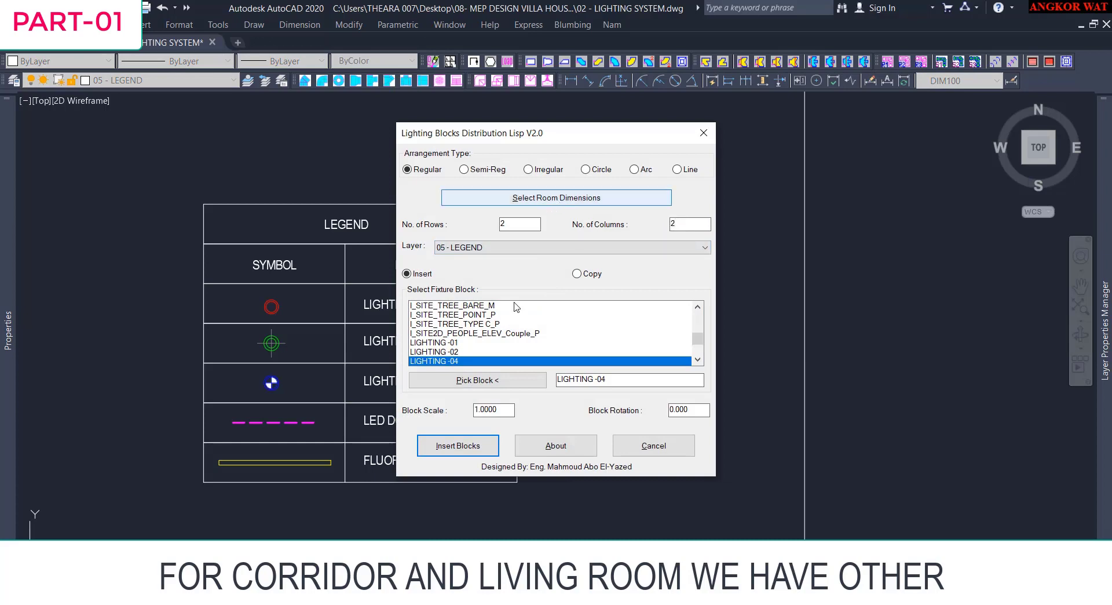
{"action": "left_click", "coordinate": [495, 380]}
{"action": "left_click", "coordinate": [257, 346]}
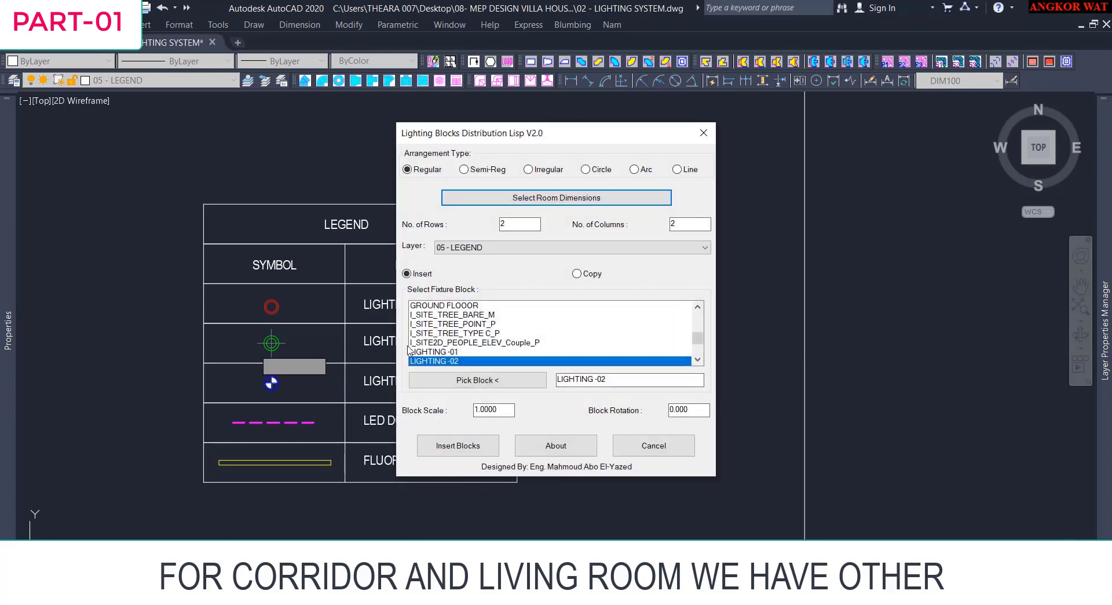
Distribute the lamps over the ground floor hall, from the column's inner corner at gridline E to gridline D in line with the bathroom wall.
{"action": "left_click", "coordinate": [524, 197]}
{"action": "scroll", "coordinate": [769, 322], "scroll_direction": "down", "scroll_amount": 5}
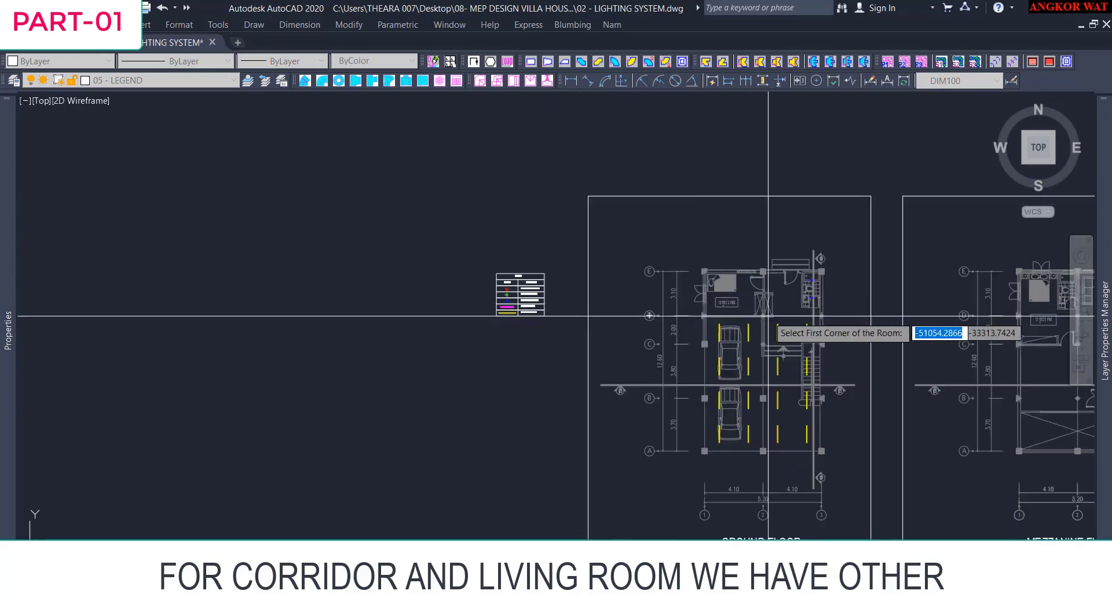
{"action": "scroll", "coordinate": [753, 191], "scroll_direction": "up", "scroll_amount": 8}
{"action": "scroll", "coordinate": [546, 209], "scroll_direction": "up", "scroll_amount": 4}
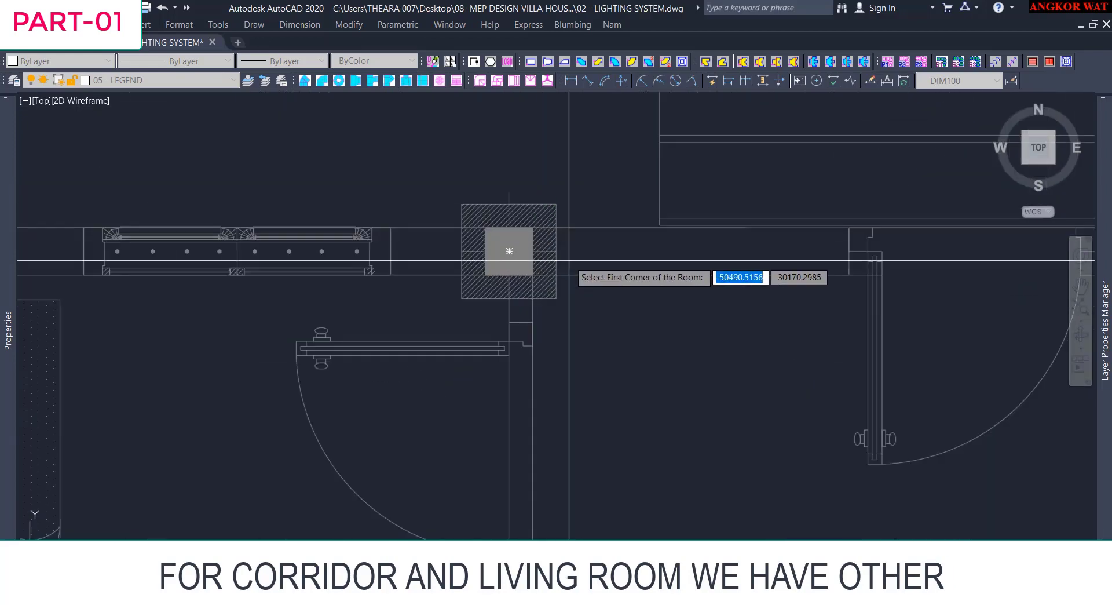
{"action": "left_click", "coordinate": [532, 275]}
{"action": "scroll", "coordinate": [579, 278], "scroll_direction": "down", "scroll_amount": 4}
{"action": "scroll", "coordinate": [620, 283], "scroll_direction": "up", "scroll_amount": 5}
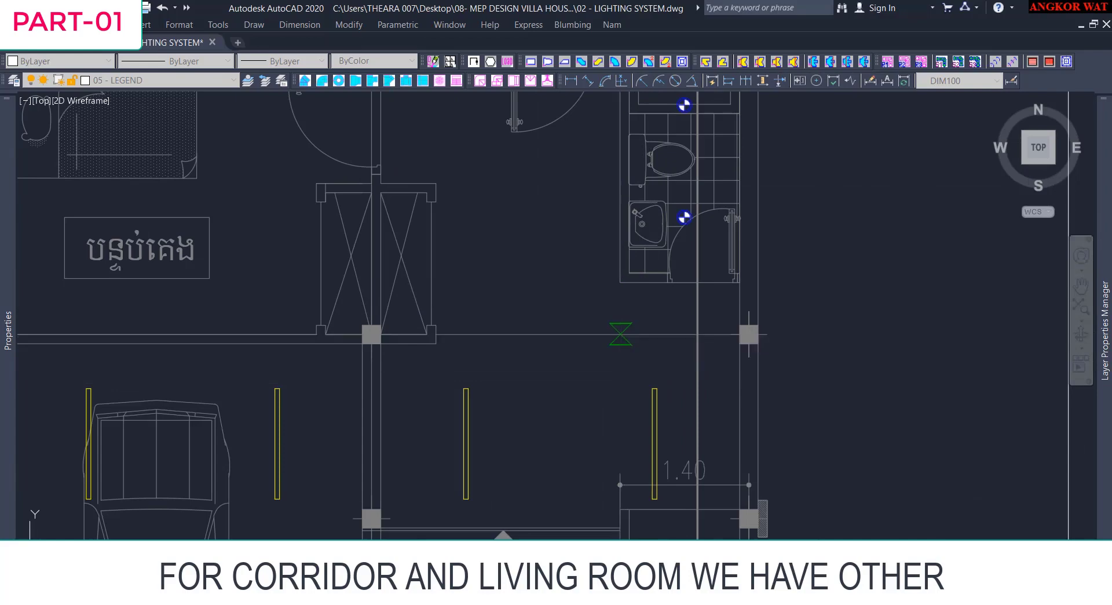
{"action": "left_click", "coordinate": [620, 334]}
{"action": "left_click", "coordinate": [490, 450]}
Examine the lamps placed in the hall and the ground floor bedroom between gridlines D and E.
{"action": "scroll", "coordinate": [540, 342], "scroll_direction": "down", "scroll_amount": 2}
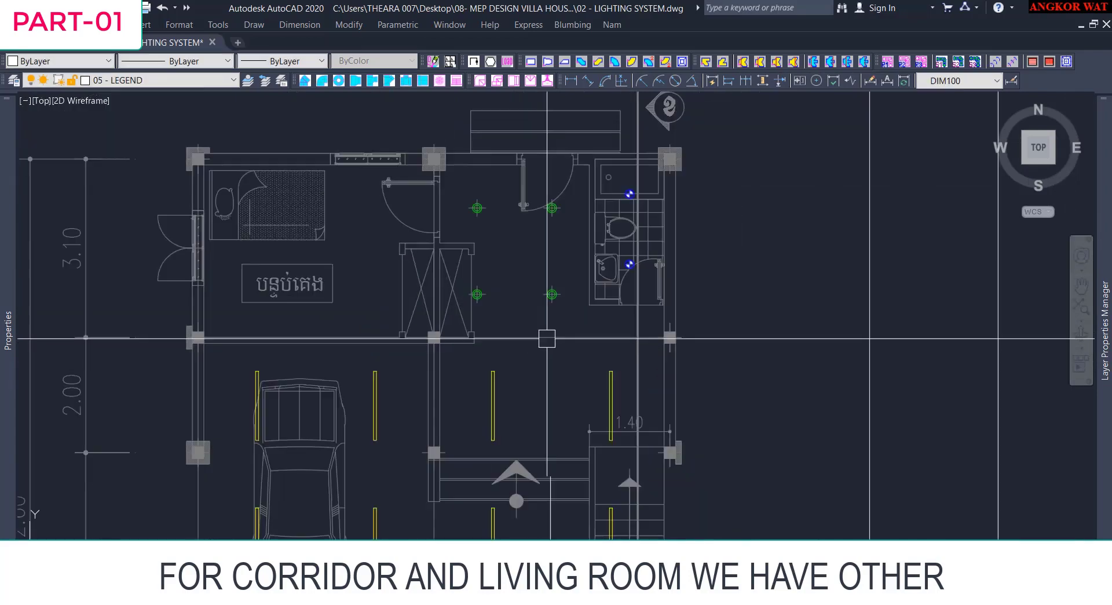
{"action": "middle_click_drag", "start_coordinate": [546, 328], "coordinate": [564, 348]}
{"action": "scroll", "coordinate": [553, 330], "scroll_direction": "up", "scroll_amount": 3}
{"action": "scroll", "coordinate": [561, 301], "scroll_direction": "down", "scroll_amount": 2}
{"action": "scroll", "coordinate": [595, 302], "scroll_direction": "down", "scroll_amount": 2}
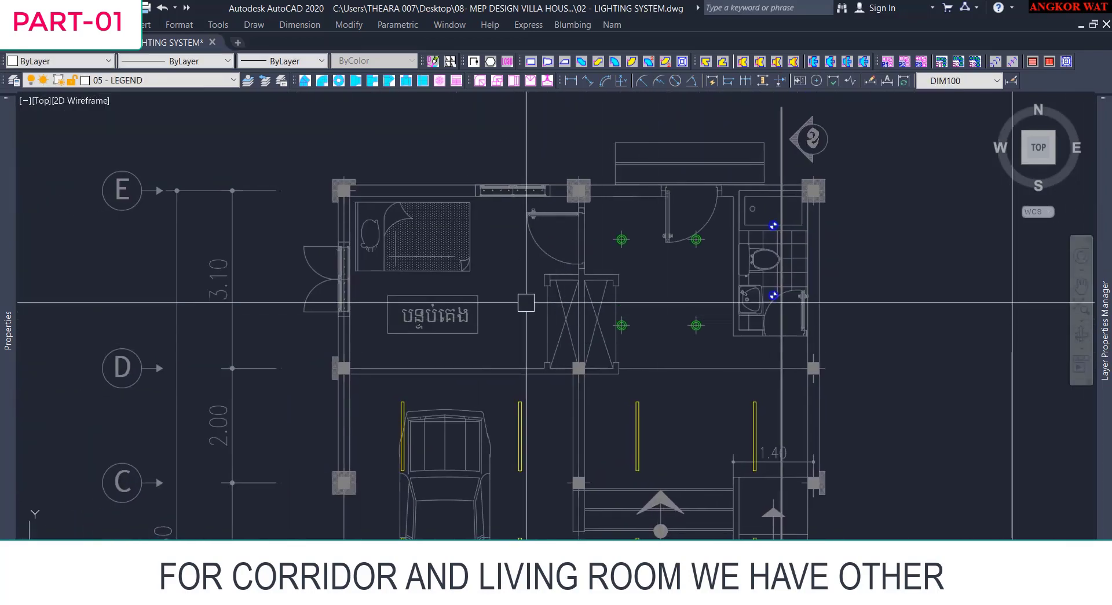
{"action": "scroll", "coordinate": [500, 333], "scroll_direction": "up", "scroll_amount": 4}
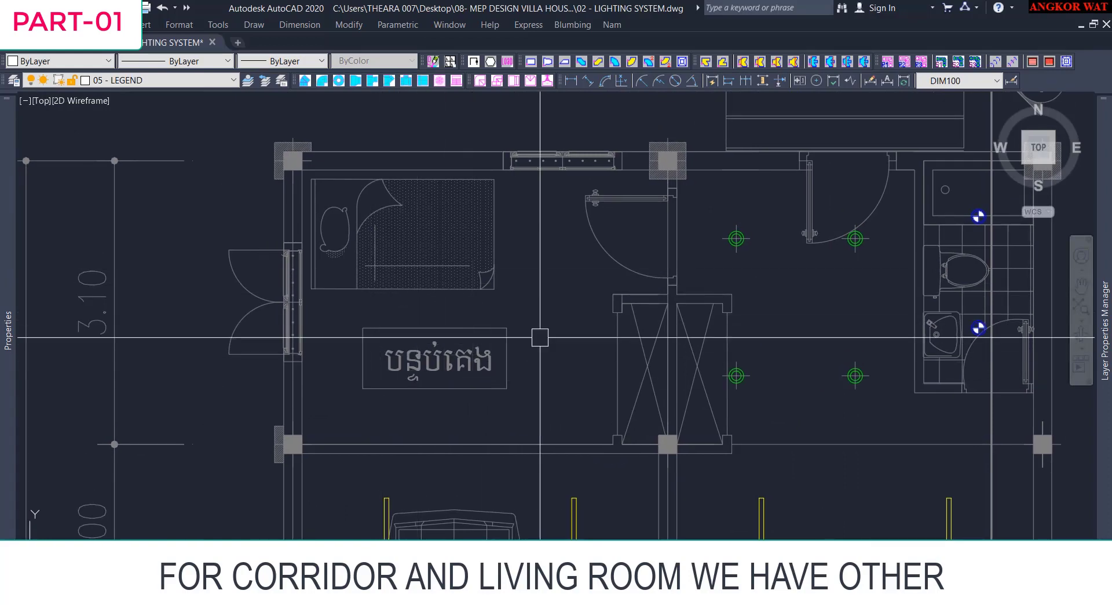
{"action": "middle_click_drag", "start_coordinate": [551, 293], "coordinate": [611, 315]}
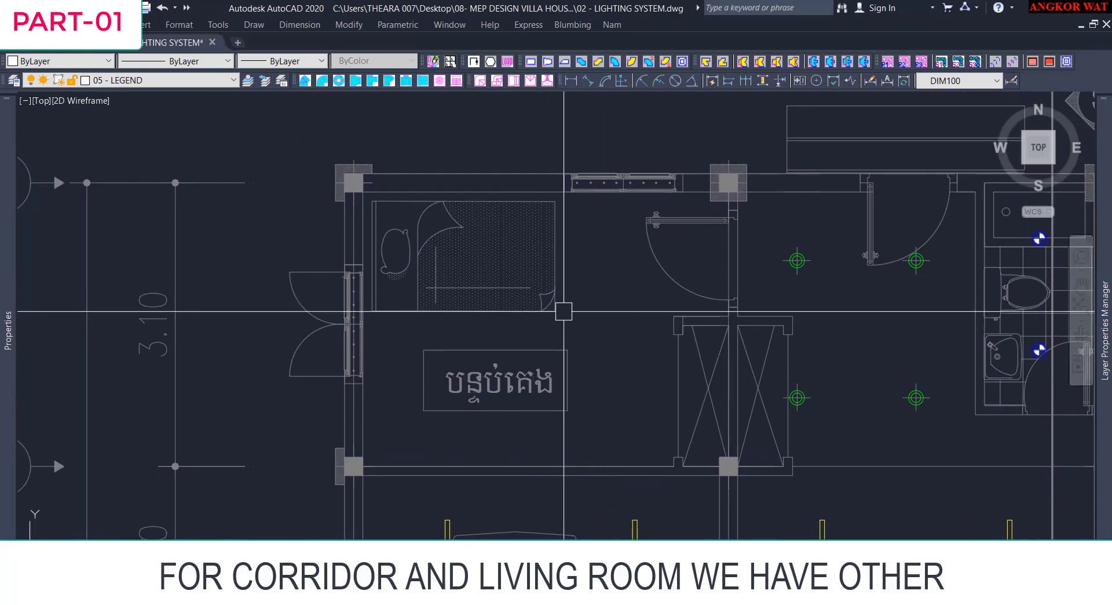
{"action": "scroll", "coordinate": [563, 311], "scroll_direction": "down", "scroll_amount": 5}
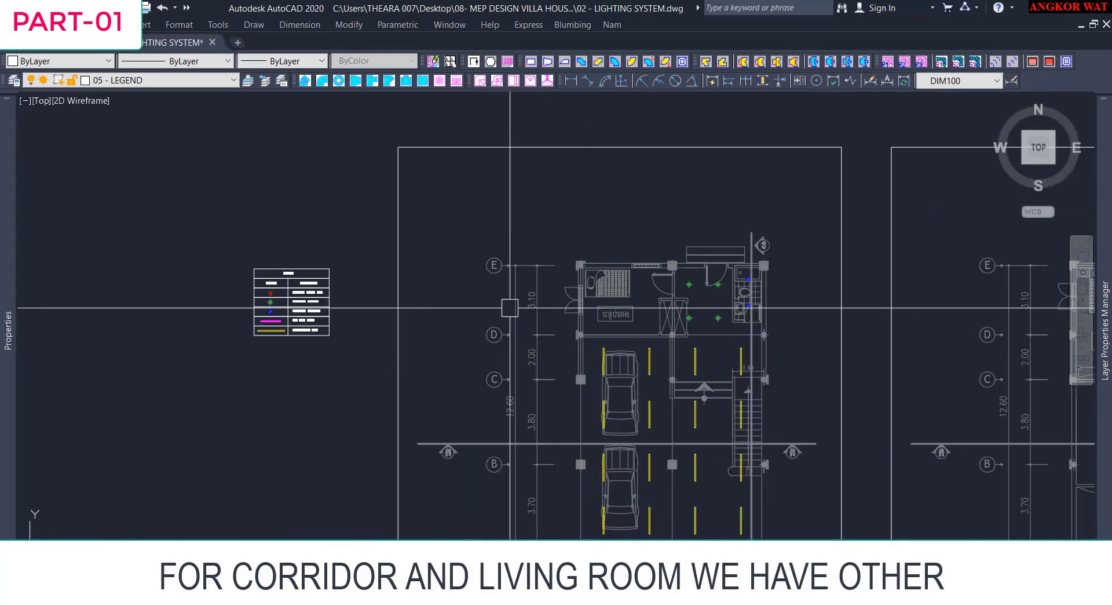
{"action": "scroll", "coordinate": [624, 325], "scroll_direction": "up", "scroll_amount": 4}
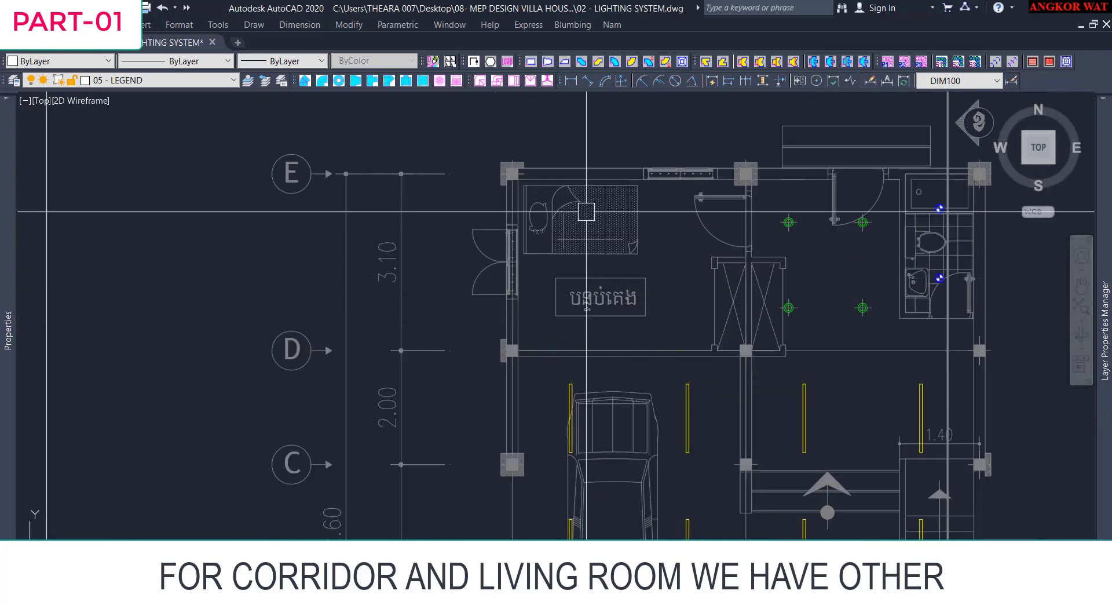
{"action": "middle_click_drag", "start_coordinate": [587, 314], "coordinate": [619, 317]}
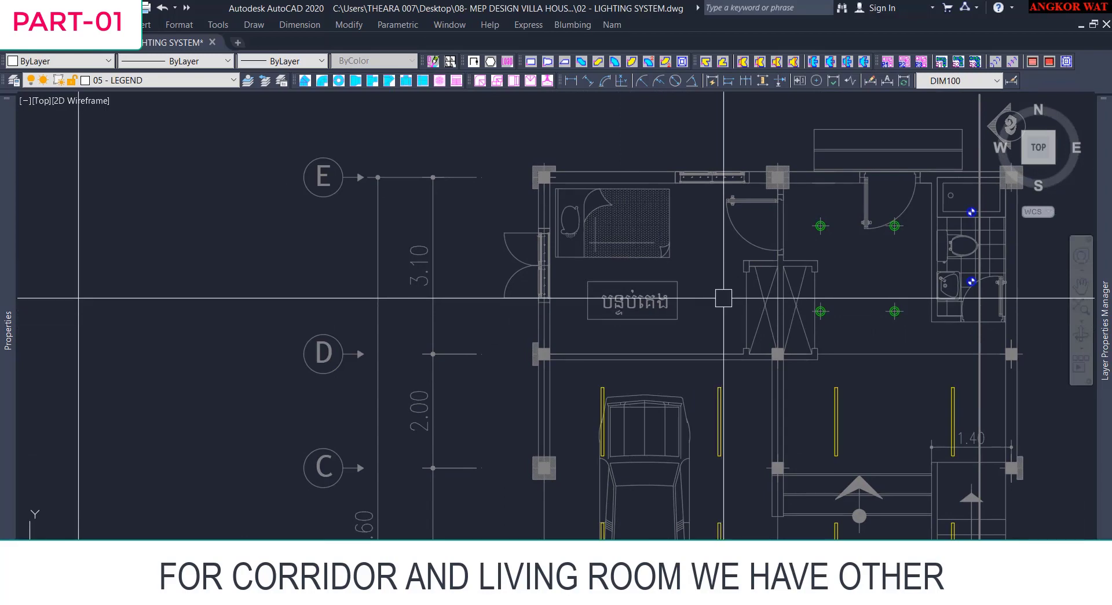
{"action": "mouse_move", "coordinate": [717, 303]}
{"action": "middle_mouse_down"}
{"action": "mouse_move", "coordinate": [760, 318]}
{"action": "mouse_move", "coordinate": [651, 260]}
{"action": "middle_mouse_up"}
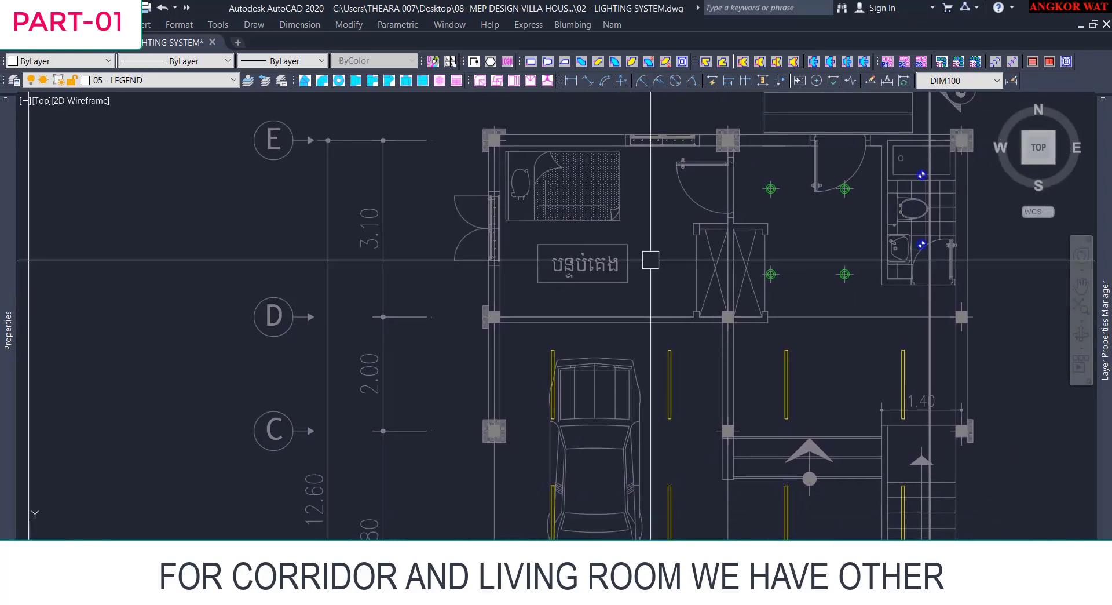
Set up another regular lighting block distribution with 2 rows and 2 columns, using the legend's LIGHTING LIVING ROOM symbol as the fixture block.
{"action": "scroll", "coordinate": [659, 250], "scroll_direction": "down", "scroll_amount": 2}
{"action": "middle_click_drag", "start_coordinate": [247, 298], "coordinate": [354, 332]}
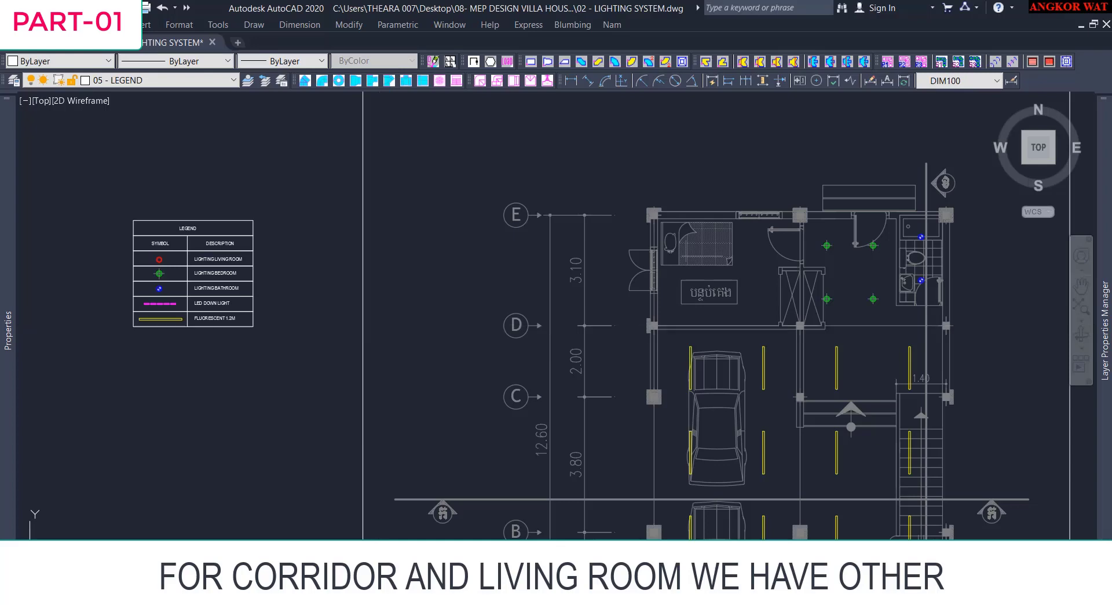
{"action": "key", "text": "space"}
{"action": "left_click", "coordinate": [542, 201]}
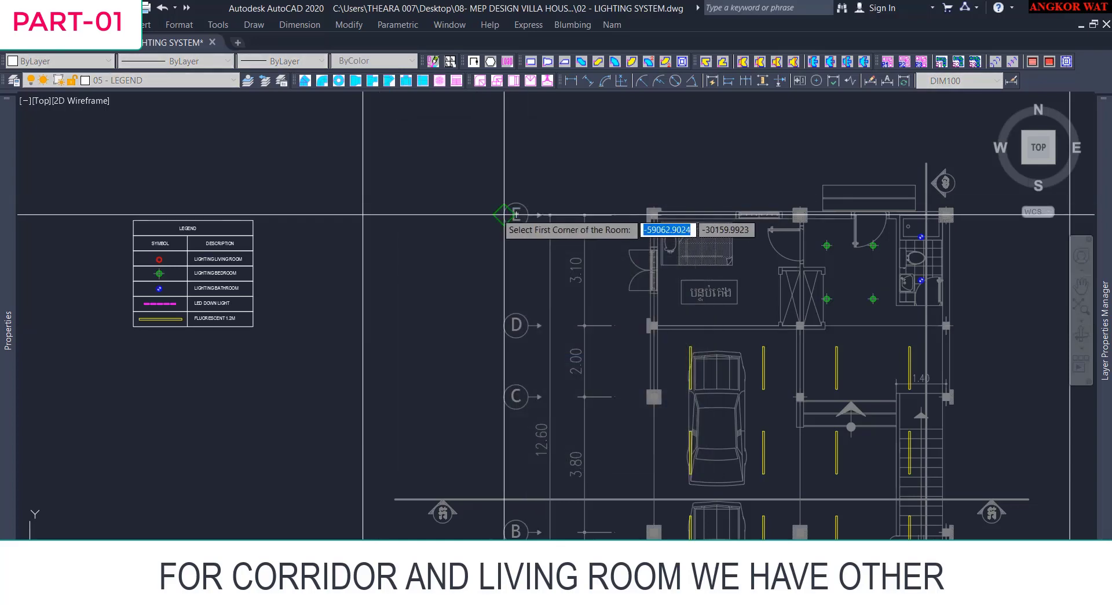
{"action": "key", "text": "Escape"}
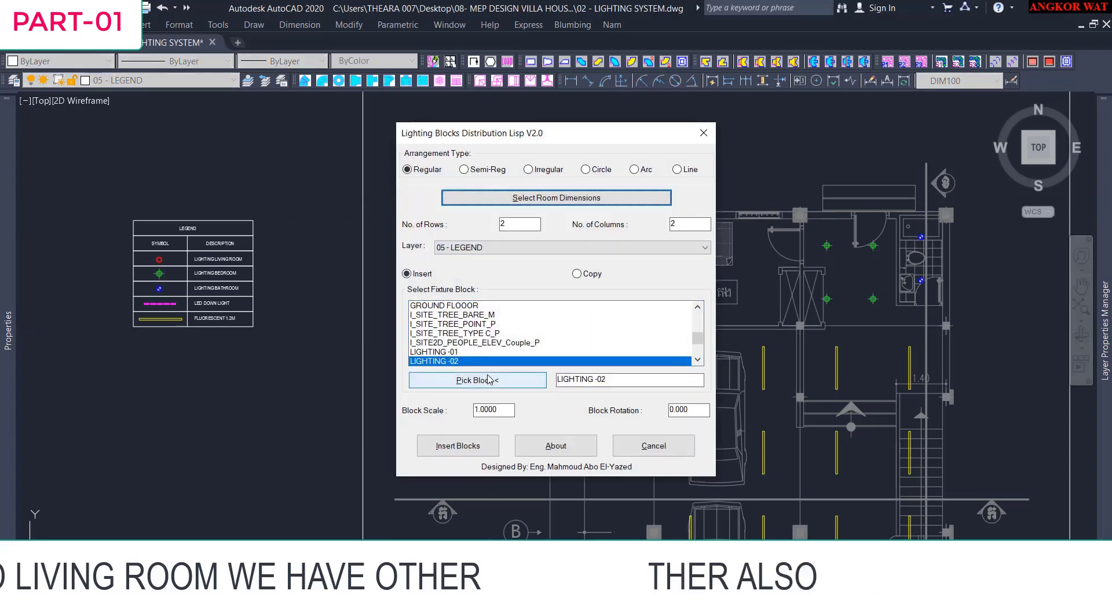
{"action": "left_click", "coordinate": [477, 380]}
{"action": "scroll", "coordinate": [156, 258], "scroll_direction": "up", "scroll_amount": 8}
{"action": "left_click", "coordinate": [186, 259]}
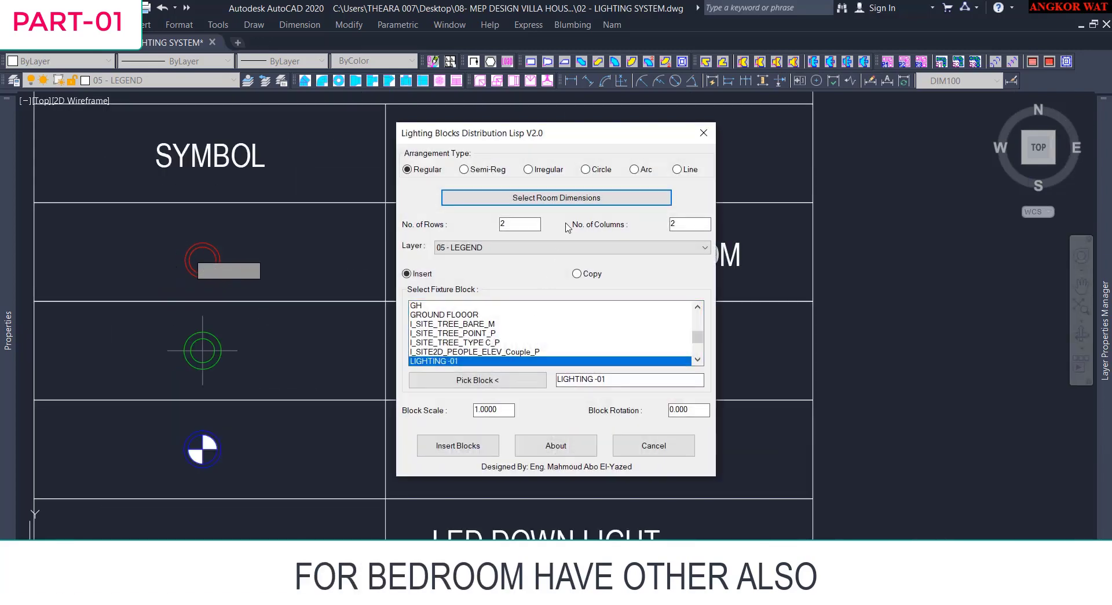
Insert LIGHTING -01 fixtures in the bedroom in a regular arrangement of 2 rows and 2 columns between the room's opposite corners.
{"action": "left_click", "coordinate": [582, 203]}
{"action": "scroll", "coordinate": [434, 268], "scroll_direction": "down", "scroll_amount": 6}
{"action": "scroll", "coordinate": [703, 241], "scroll_direction": "up", "scroll_amount": 8}
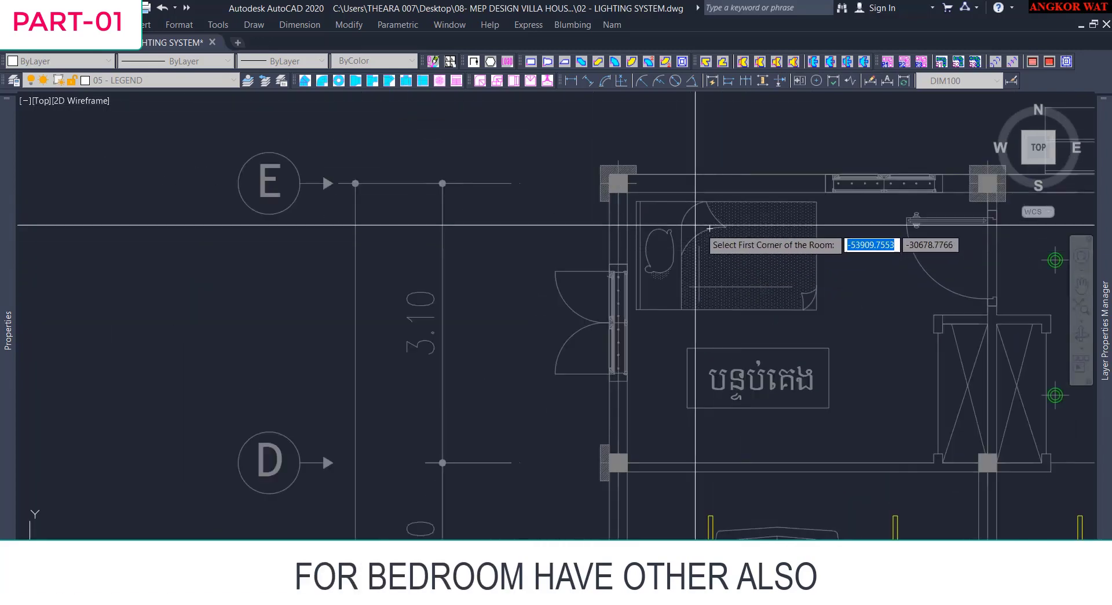
{"action": "left_click", "coordinate": [563, 162]}
{"action": "scroll", "coordinate": [603, 200], "scroll_direction": "down", "scroll_amount": 4}
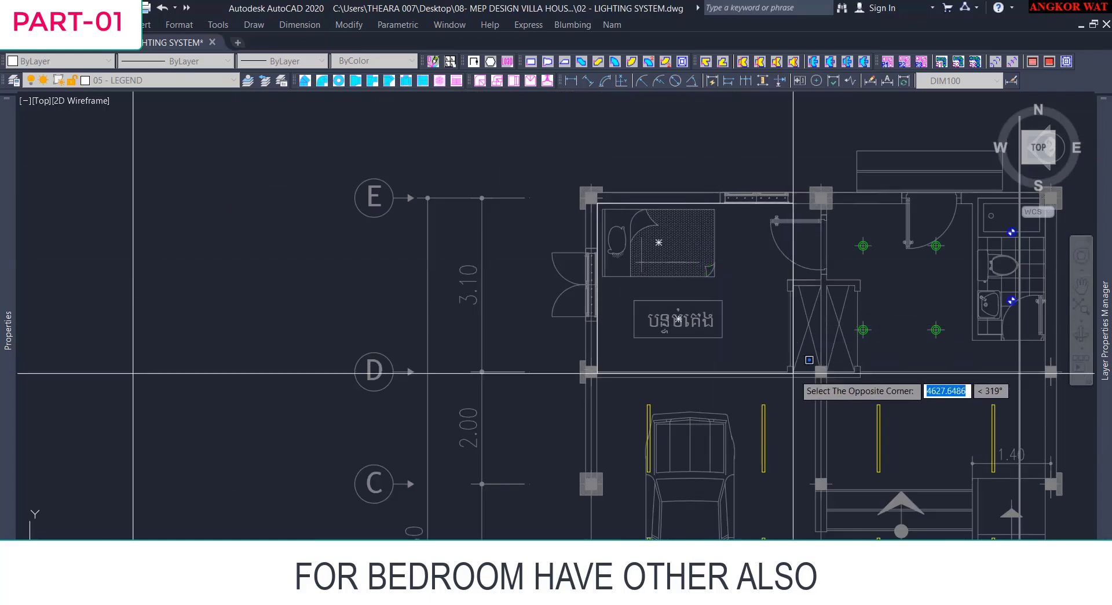
{"action": "scroll", "coordinate": [791, 377], "scroll_direction": "up", "scroll_amount": 2}
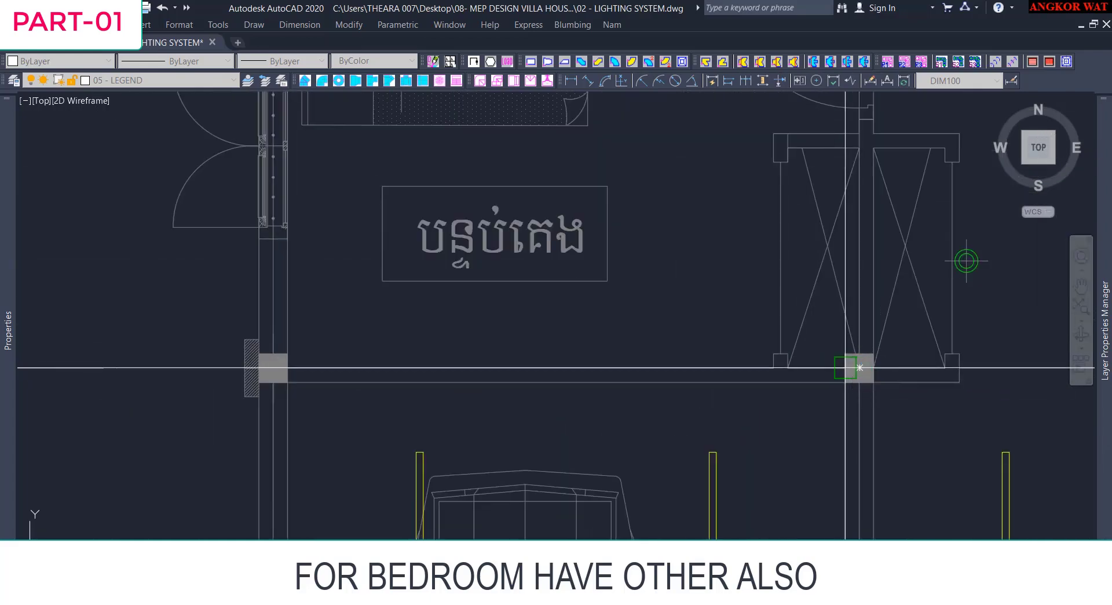
{"action": "left_click", "coordinate": [860, 367]}
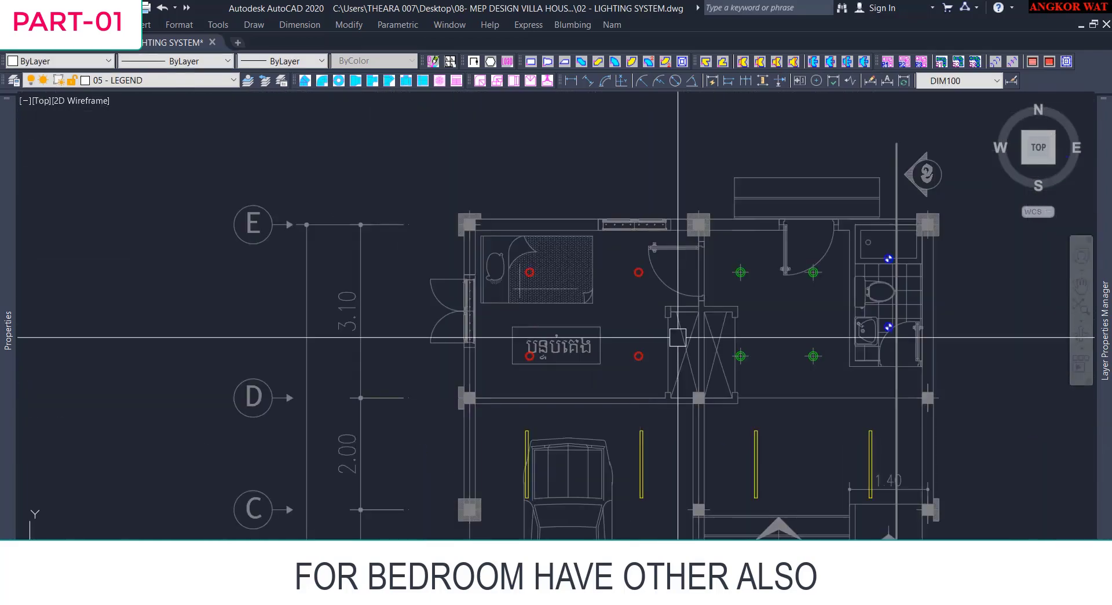
{"action": "scroll", "coordinate": [533, 278], "scroll_direction": "up", "scroll_amount": 5}
{"action": "scroll", "coordinate": [551, 305], "scroll_direction": "down", "scroll_amount": 6}
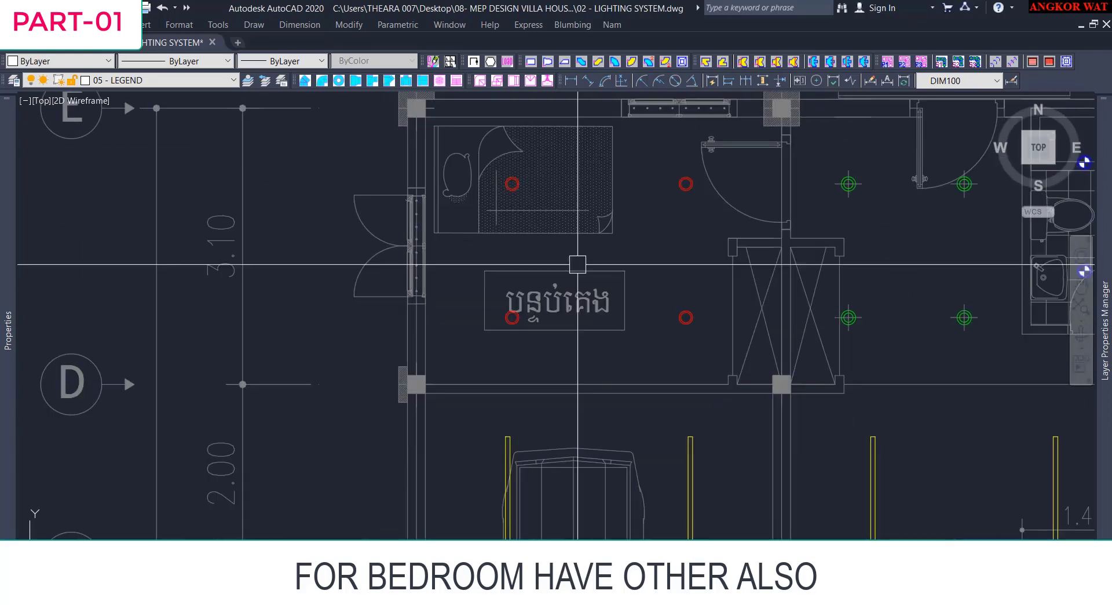
Make the magenta dashed layer 04 - LIGHTING - 04 the current layer.
{"action": "scroll", "coordinate": [274, 361], "scroll_direction": "up", "scroll_amount": 5}
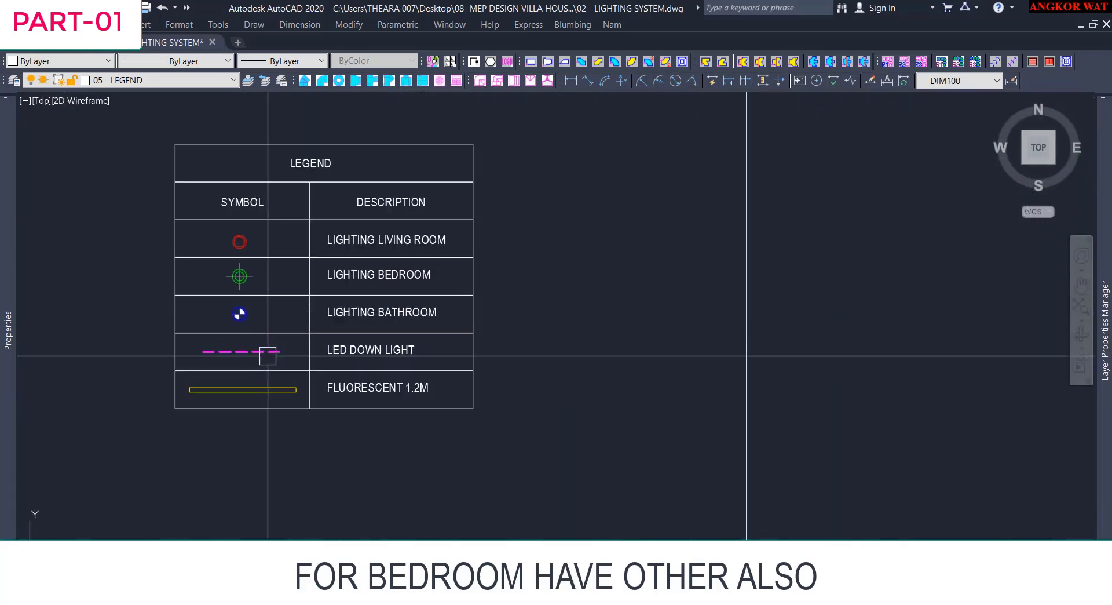
{"action": "mouse_move", "coordinate": [1103, 347]}
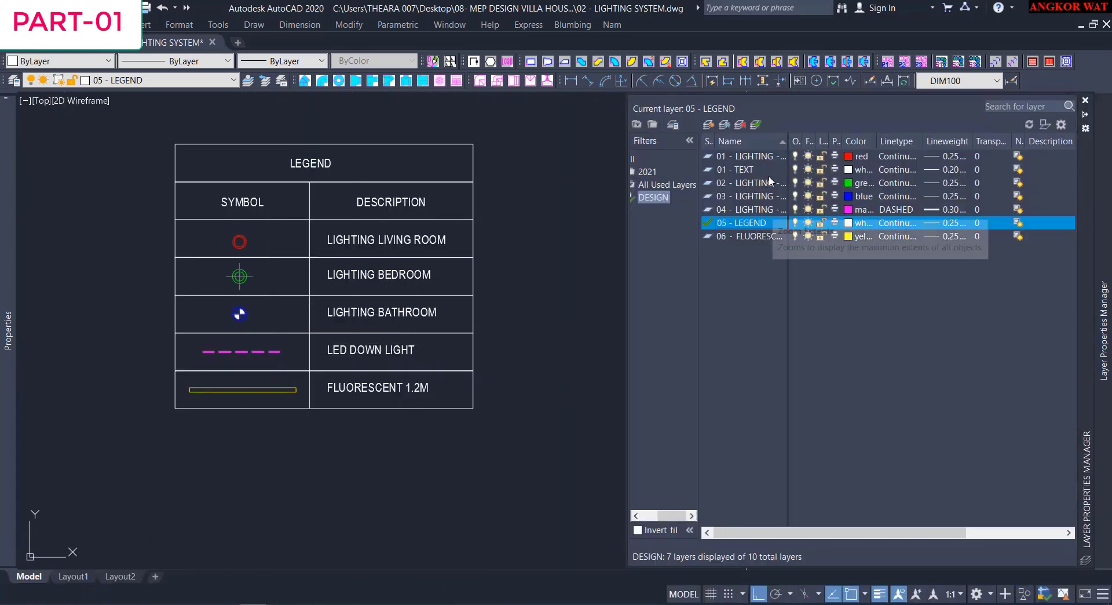
{"action": "left_click", "coordinate": [763, 209]}
{"action": "scroll", "coordinate": [434, 303], "scroll_direction": "down", "scroll_amount": 4}
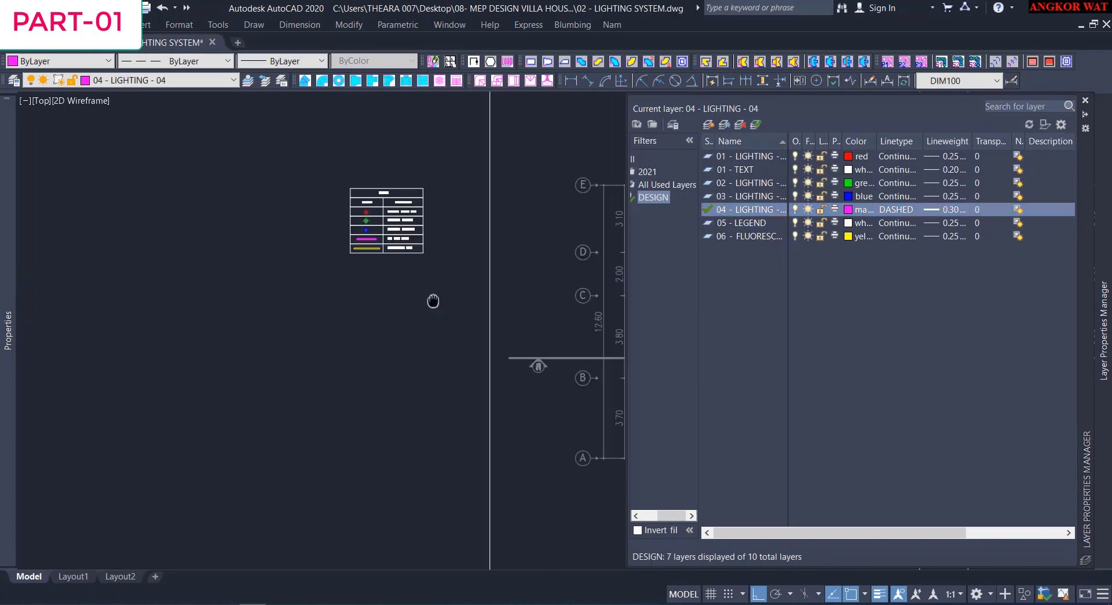
Draw a rectangle along the bedroom's inner walls, from the upper-left corner to the lower-right column.
{"action": "scroll", "coordinate": [689, 303], "scroll_direction": "up", "scroll_amount": 6}
{"action": "type", "text": "REC"}
{"action": "key", "text": "Return"}
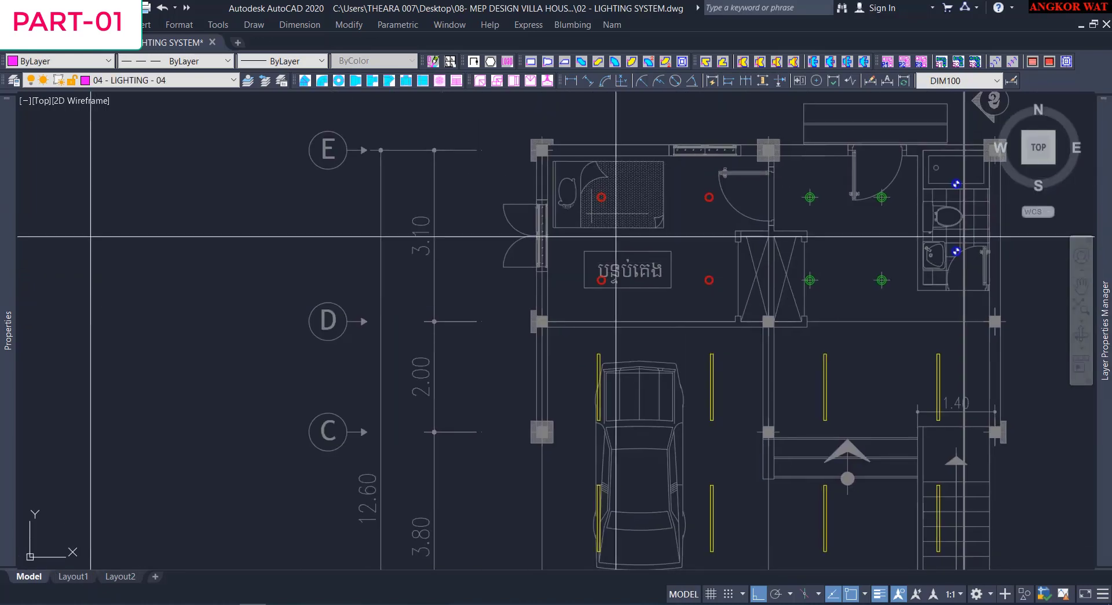
{"action": "scroll", "coordinate": [559, 166], "scroll_direction": "up", "scroll_amount": 5}
{"action": "scroll", "coordinate": [541, 141], "scroll_direction": "down", "scroll_amount": 3}
{"action": "scroll", "coordinate": [544, 136], "scroll_direction": "up", "scroll_amount": 2}
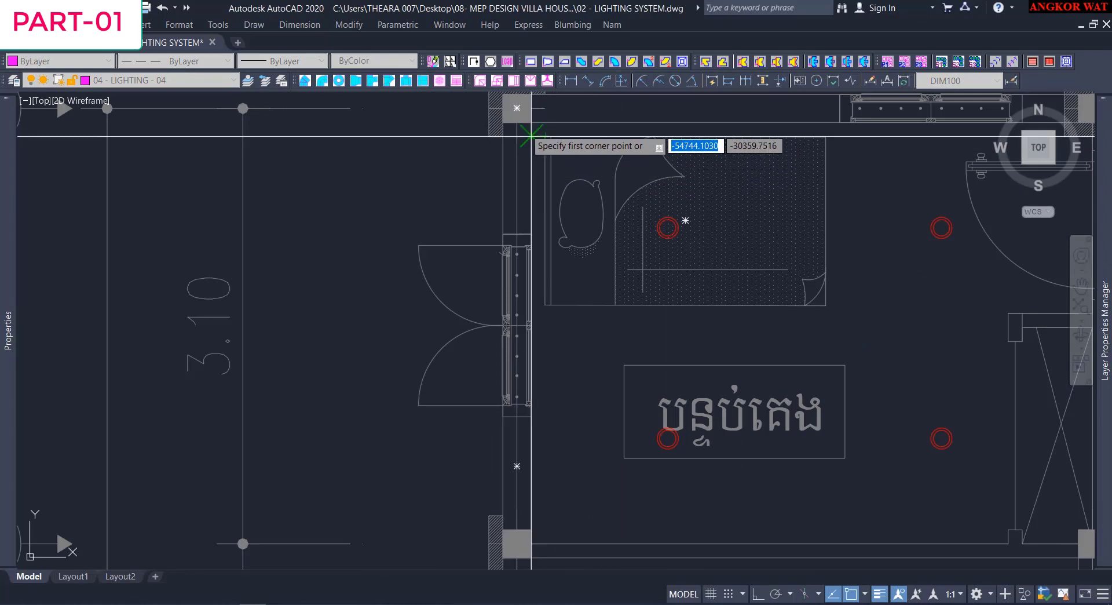
{"action": "scroll", "coordinate": [532, 111], "scroll_direction": "up", "scroll_amount": 2}
{"action": "left_click", "coordinate": [529, 114]}
{"action": "scroll", "coordinate": [566, 174], "scroll_direction": "down", "scroll_amount": 5}
{"action": "scroll", "coordinate": [815, 337], "scroll_direction": "up", "scroll_amount": 3}
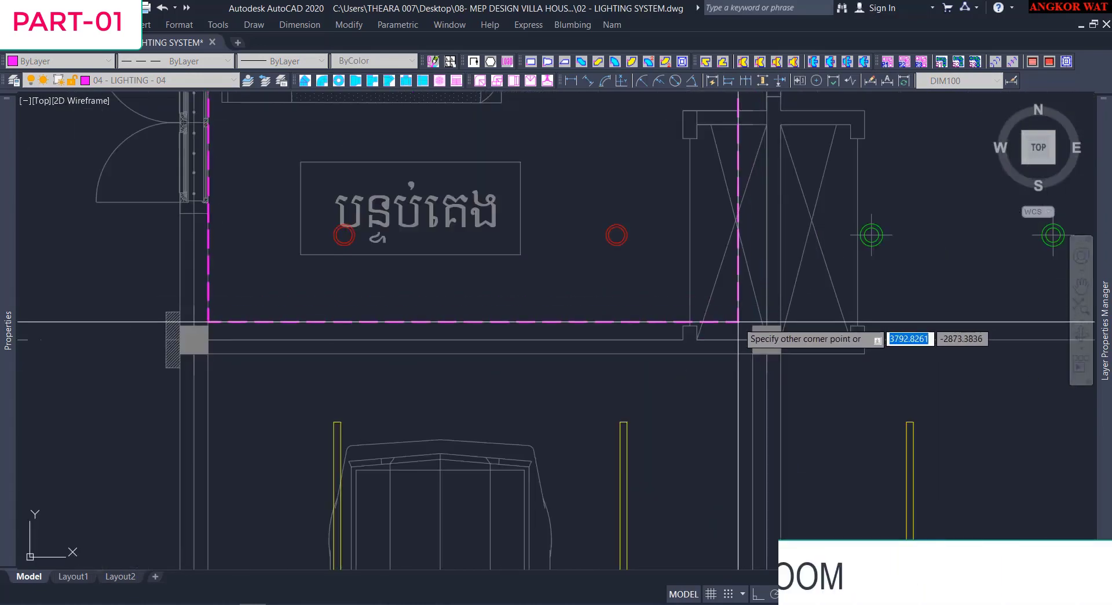
{"action": "left_click", "coordinate": [772, 293]}
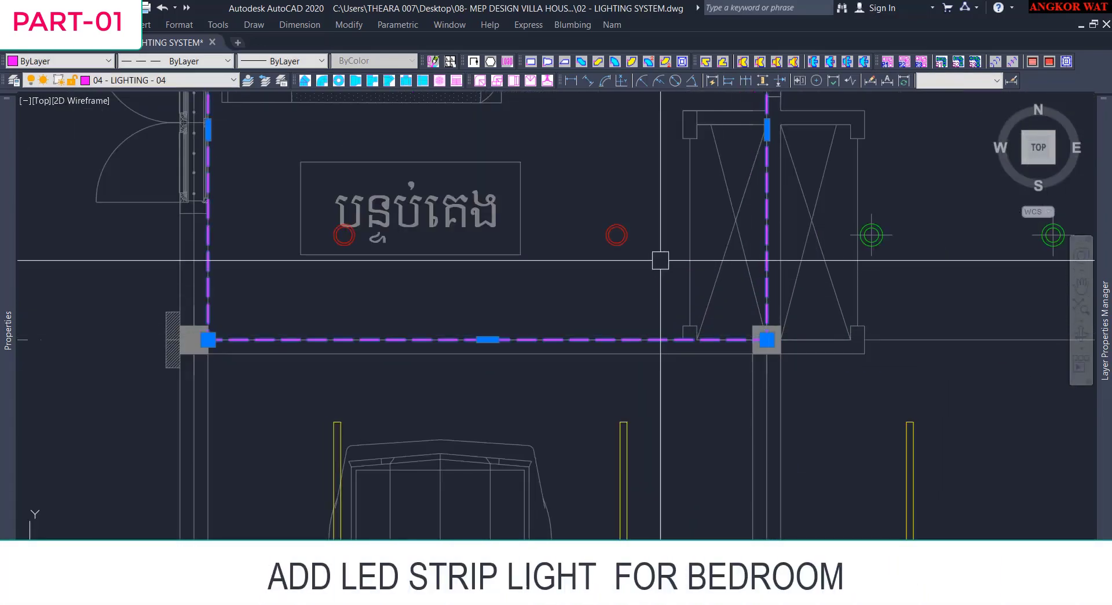
Offset the bedroom rectangle inward as the LED strip light and delete the original outer rectangle.
{"action": "key", "text": "Return"}
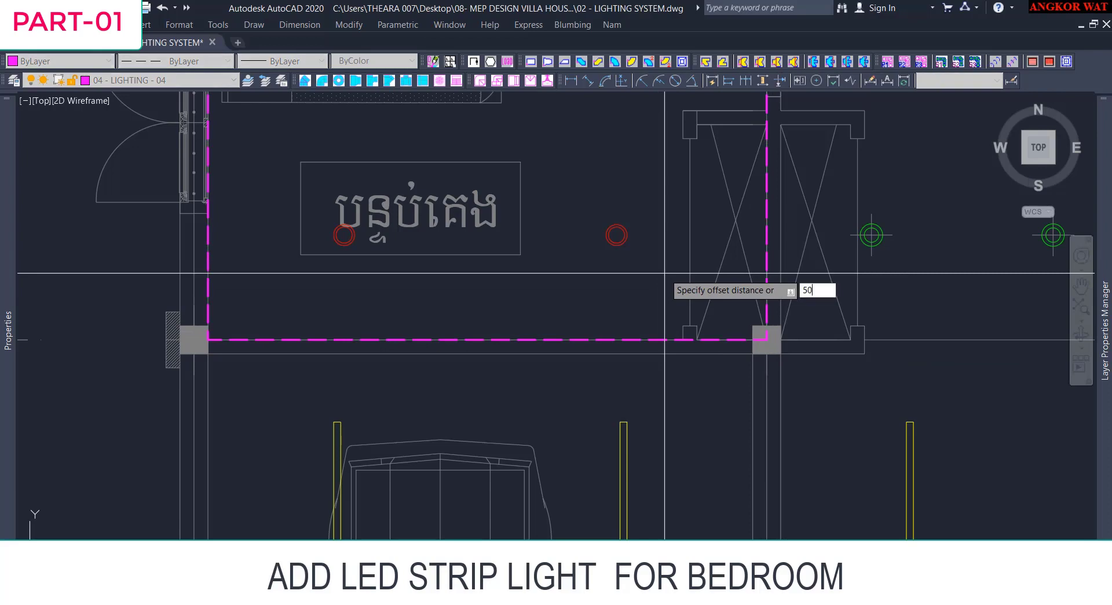
{"action": "left_click", "coordinate": [666, 274]}
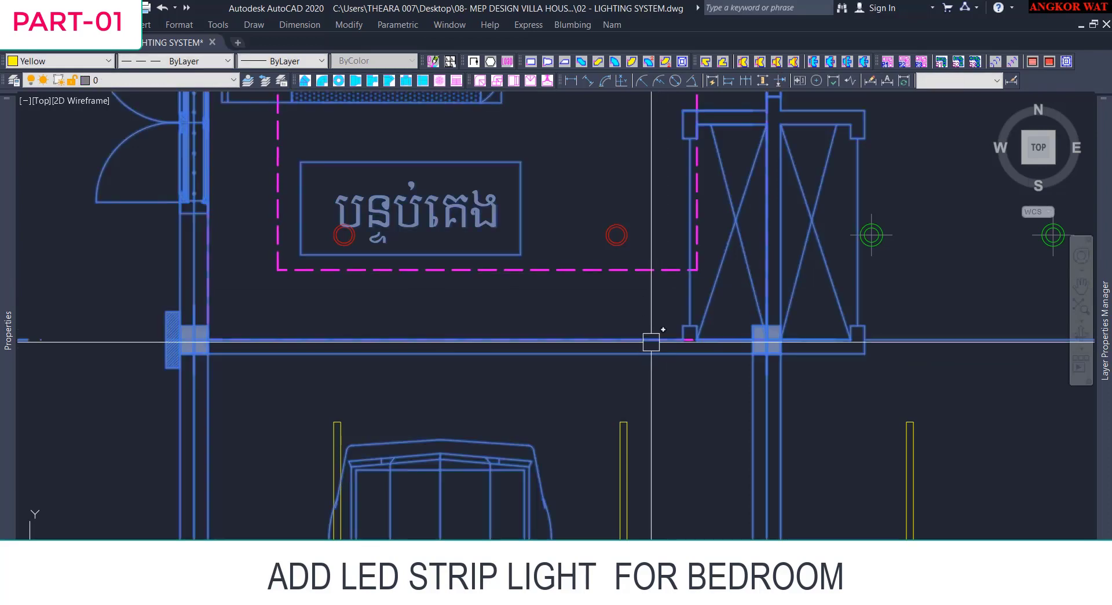
{"action": "scroll", "coordinate": [766, 340], "scroll_direction": "down", "scroll_amount": 5}
{"action": "scroll", "coordinate": [603, 303], "scroll_direction": "up", "scroll_amount": 4}
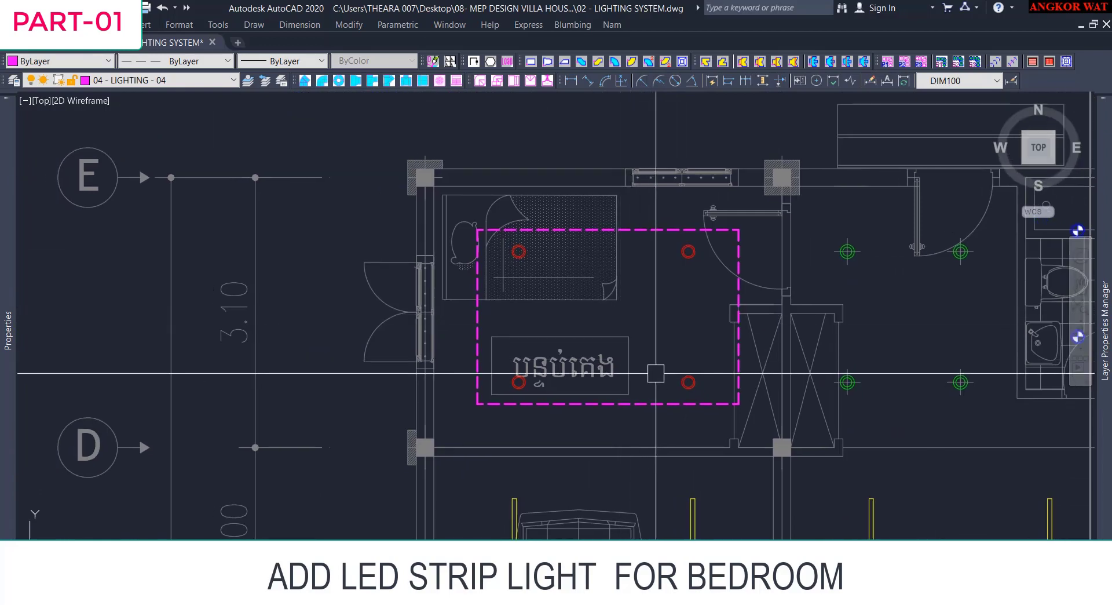
Examine the bedroom's light fixtures and LED strip outline, along with the ground floor and mezzanine floor plans.
{"action": "scroll", "coordinate": [672, 330], "scroll_direction": "up", "scroll_amount": 4}
{"action": "scroll", "coordinate": [673, 330], "scroll_direction": "down", "scroll_amount": 4}
{"action": "scroll", "coordinate": [562, 328], "scroll_direction": "up", "scroll_amount": 2}
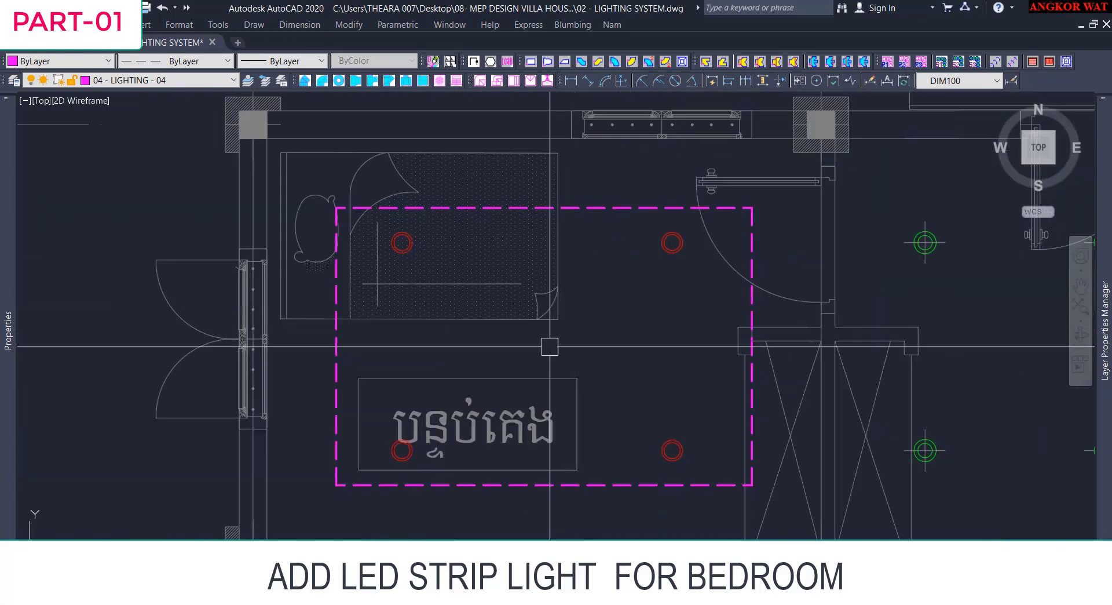
{"action": "scroll", "coordinate": [550, 347], "scroll_direction": "down", "scroll_amount": 4}
{"action": "scroll", "coordinate": [552, 357], "scroll_direction": "up", "scroll_amount": 2}
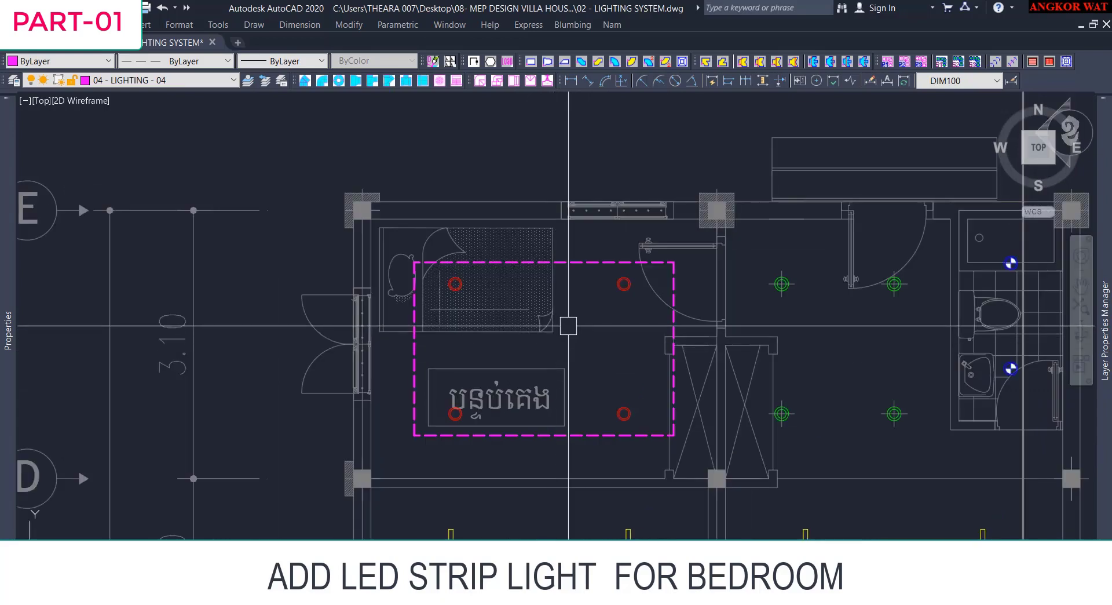
{"action": "scroll", "coordinate": [566, 326], "scroll_direction": "down", "scroll_amount": 3}
{"action": "scroll", "coordinate": [481, 384], "scroll_direction": "up", "scroll_amount": 4}
{"action": "scroll", "coordinate": [508, 303], "scroll_direction": "down", "scroll_amount": 2}
{"action": "mouse_move", "coordinate": [520, 343]}
{"action": "middle_mouse_down"}
{"action": "mouse_move", "coordinate": [527, 362]}
{"action": "mouse_move", "coordinate": [556, 214]}
{"action": "middle_mouse_up"}
{"action": "scroll", "coordinate": [710, 269], "scroll_direction": "down", "scroll_amount": 2}
{"action": "middle_click_drag", "start_coordinate": [785, 356], "coordinate": [634, 260]}
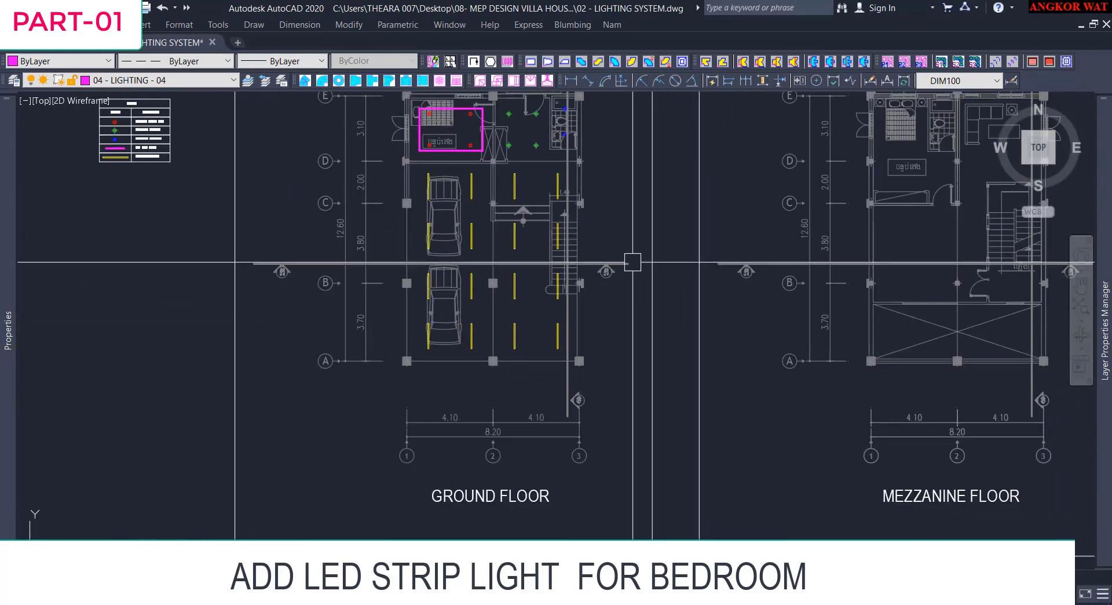
{"action": "scroll", "coordinate": [544, 291], "scroll_direction": "down", "scroll_amount": 2}
{"action": "scroll", "coordinate": [668, 355], "scroll_direction": "down", "scroll_amount": 1}
Create a layer named 01- LINE within the layer group filter 2022.
{"action": "scroll", "coordinate": [509, 290], "scroll_direction": "up", "scroll_amount": 4}
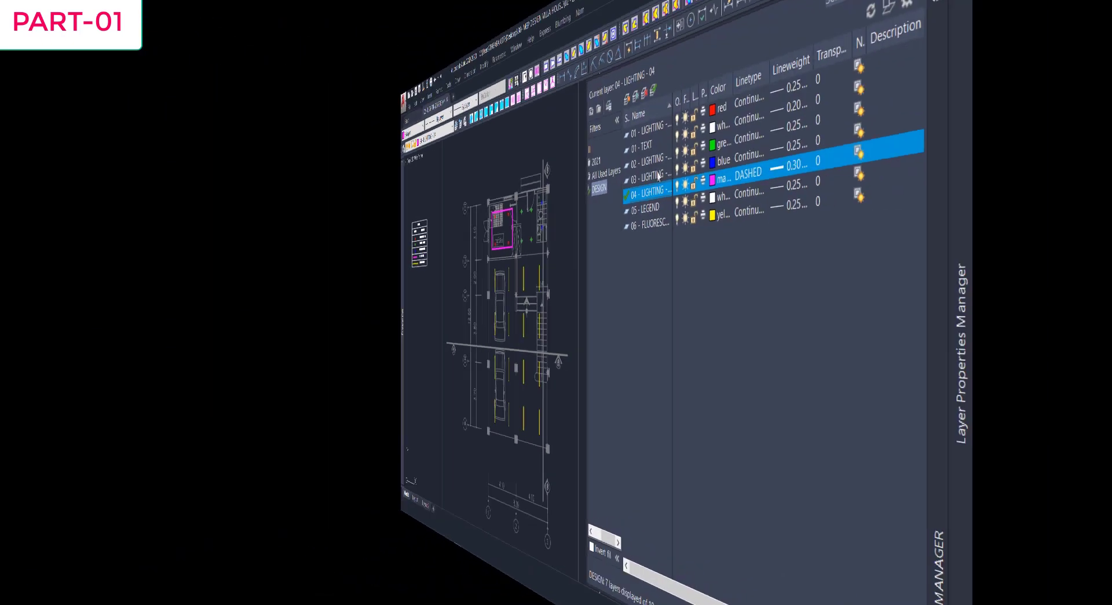
{"action": "type", "text": "- LI"}
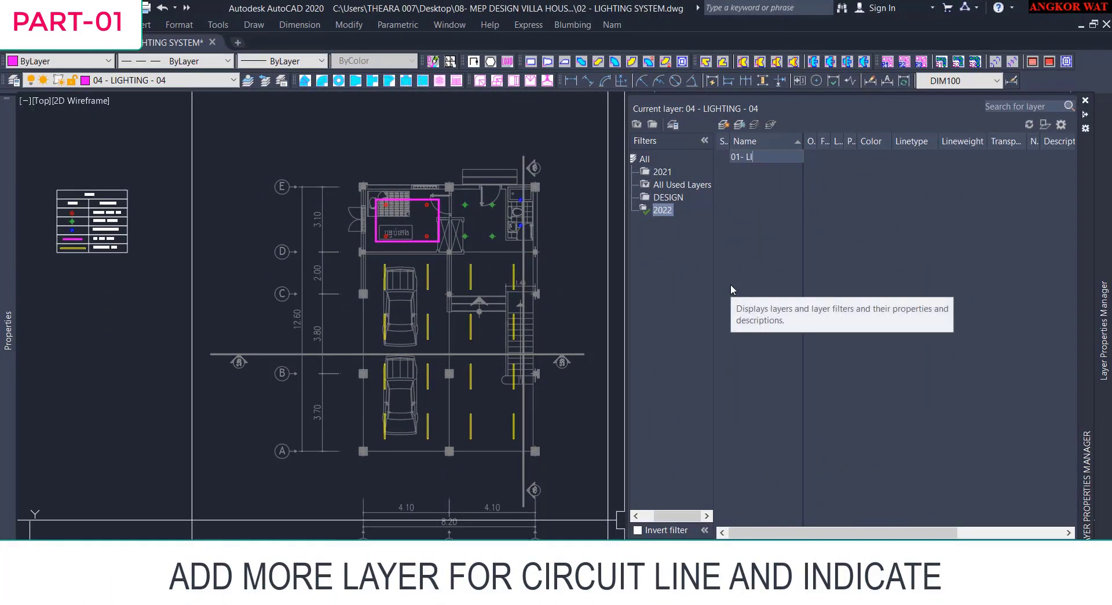
{"action": "type", "text": "NE"}
{"action": "key", "text": "Return"}
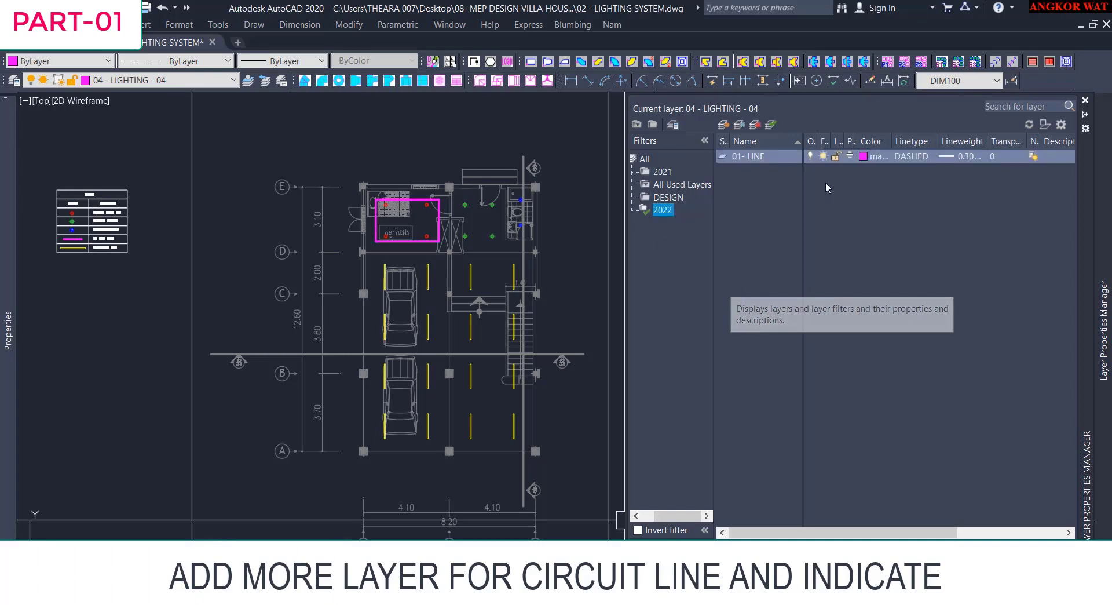
Give layer 01- LINE the color red and a 0.20 mm lineweight, and make it current.
{"action": "left_click", "coordinate": [864, 157]}
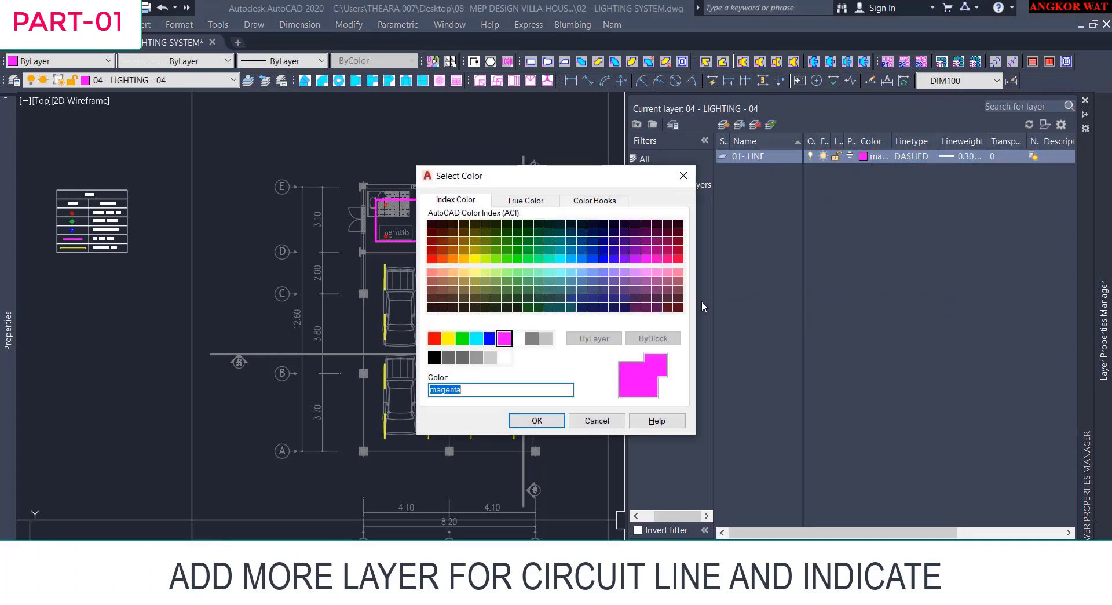
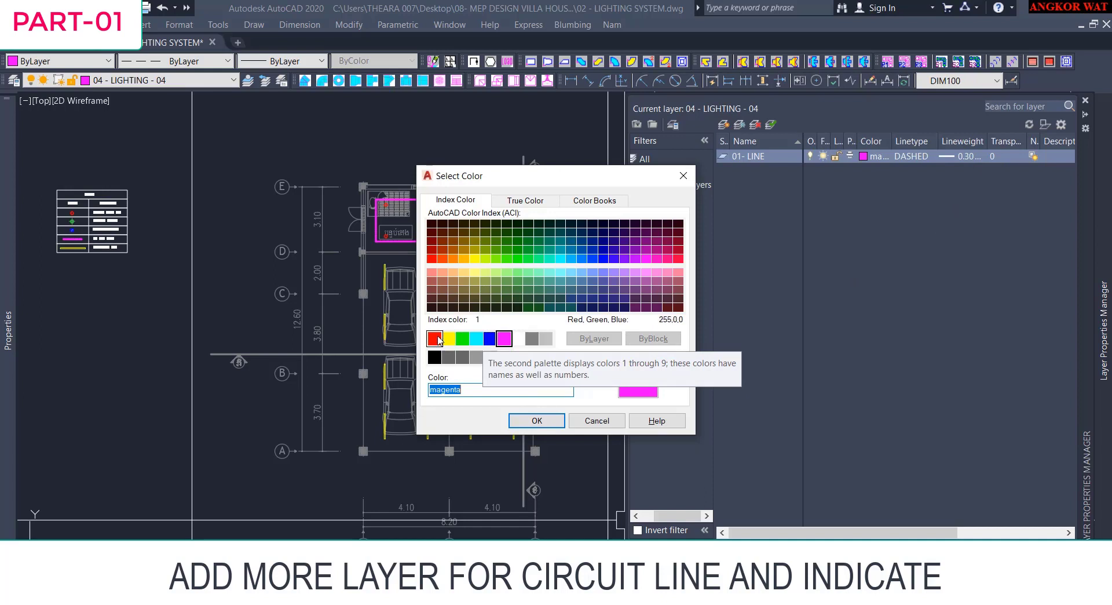
{"action": "left_click", "coordinate": [435, 338]}
{"action": "left_click", "coordinate": [537, 421]}
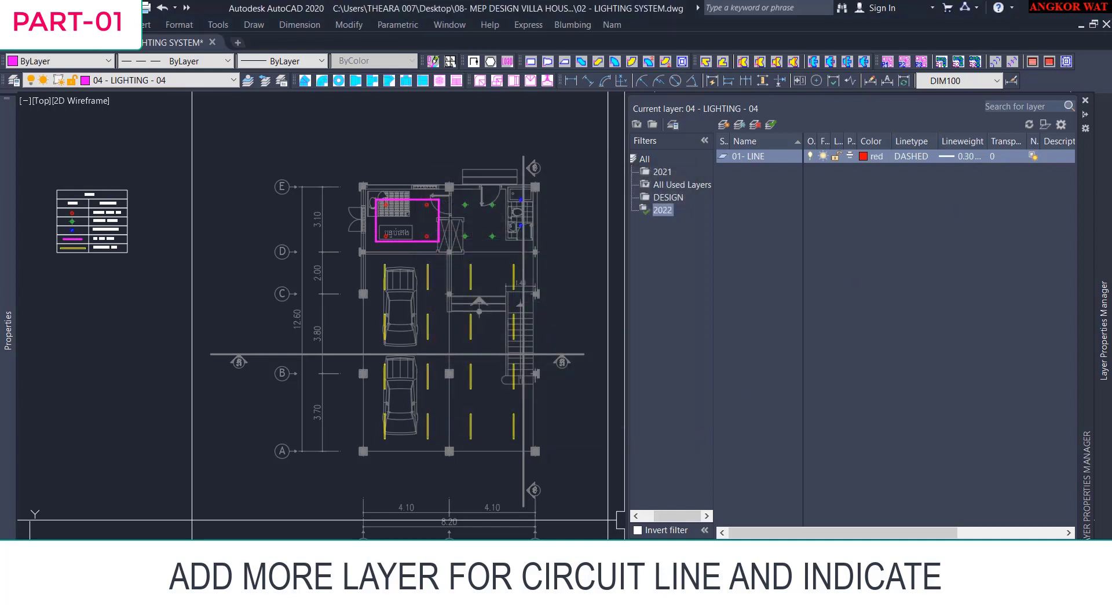
{"action": "left_click", "coordinate": [960, 158]}
{"action": "left_click", "coordinate": [512, 405]}
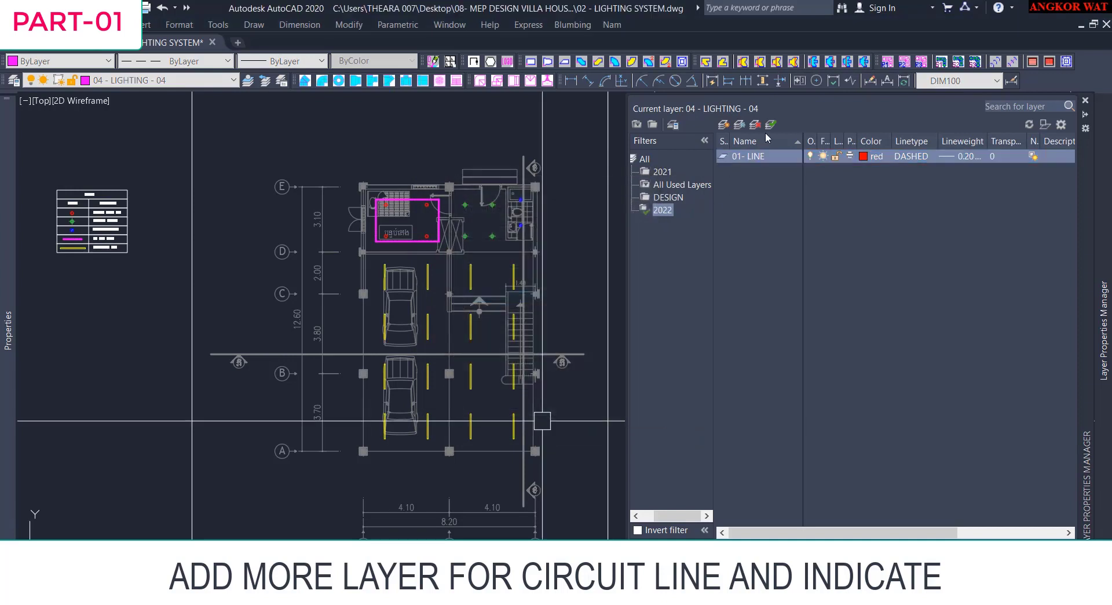
{"action": "left_click", "coordinate": [772, 126]}
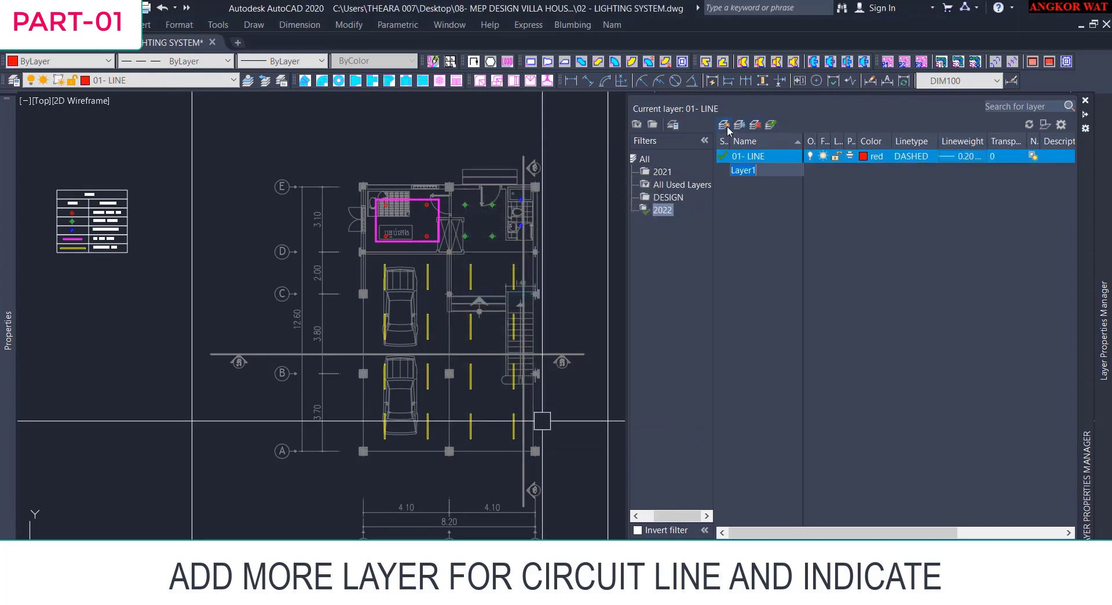
Add another layer named 02 - INDICATE to the 2022 group.
{"action": "type", "text": "02 -"}
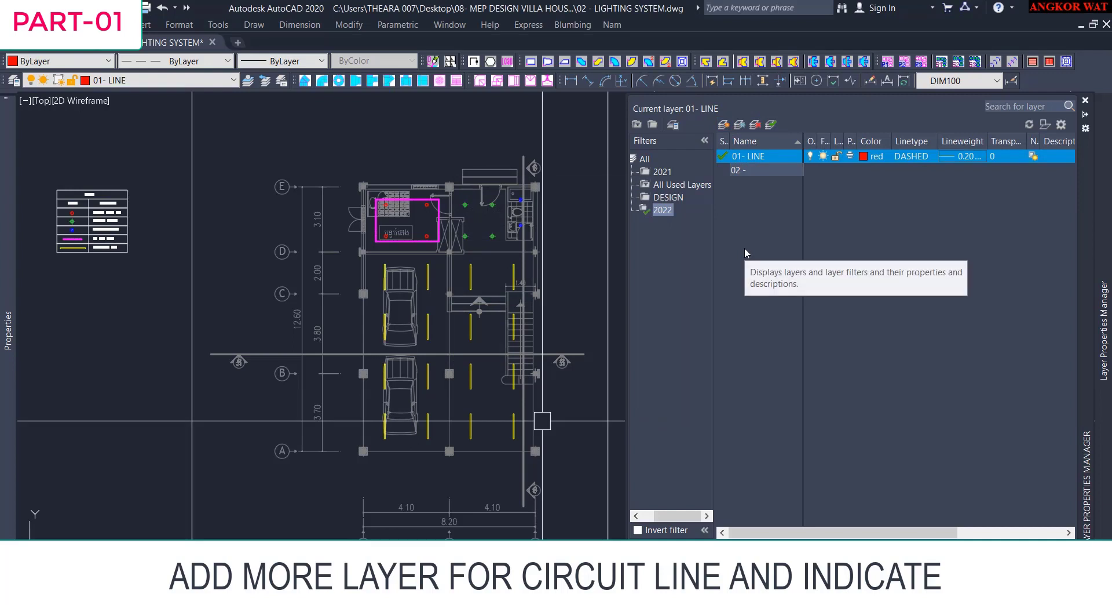
{"action": "type", "text": " INDICATE"}
{"action": "key", "text": "Return"}
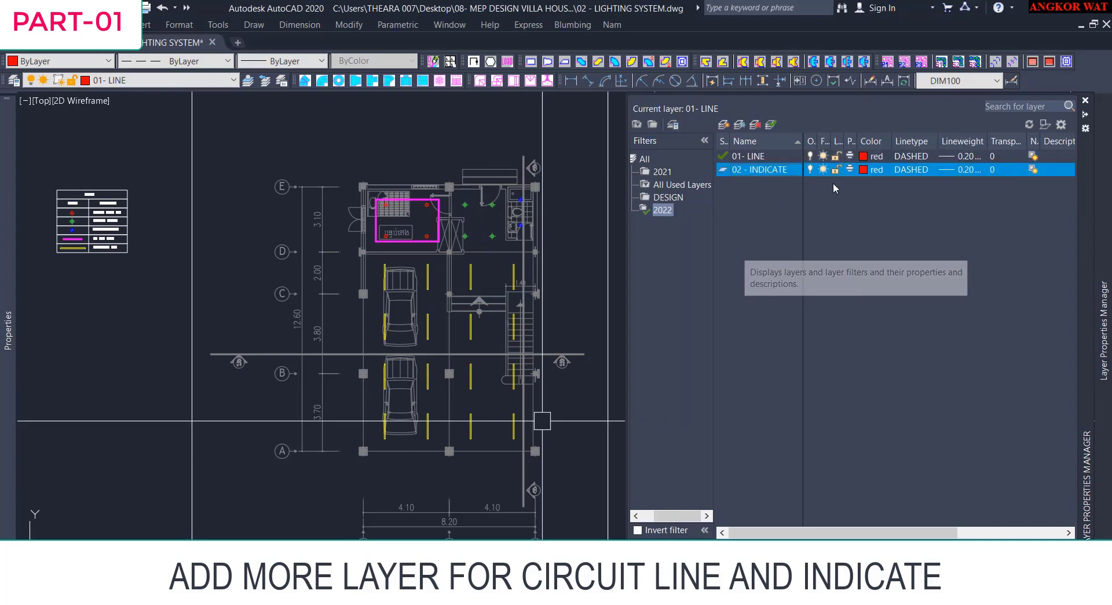
Set layer 02 - INDICATE to the color white and the Continuous linetype.
{"action": "left_click", "coordinate": [864, 169]}
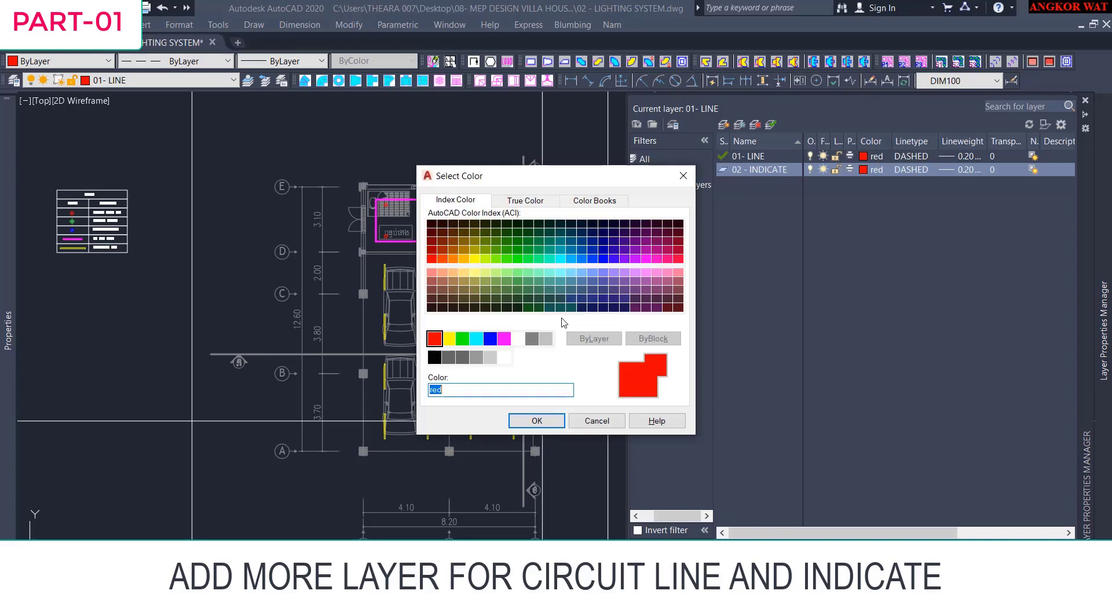
{"action": "left_click", "coordinate": [537, 420]}
{"action": "left_click", "coordinate": [912, 169]}
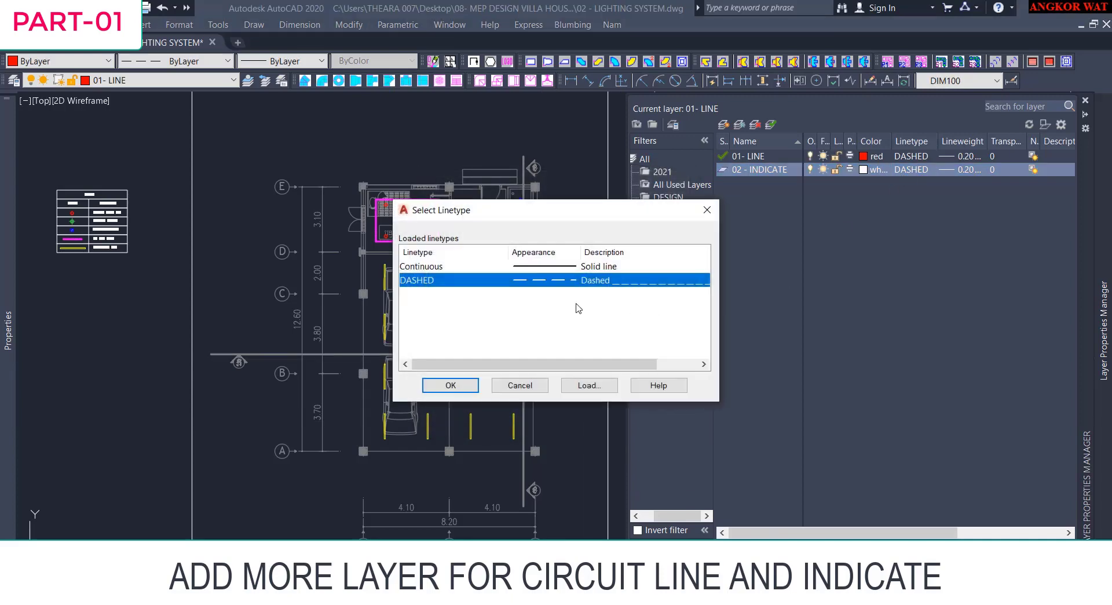
{"action": "left_click", "coordinate": [533, 268]}
{"action": "left_click", "coordinate": [443, 386]}
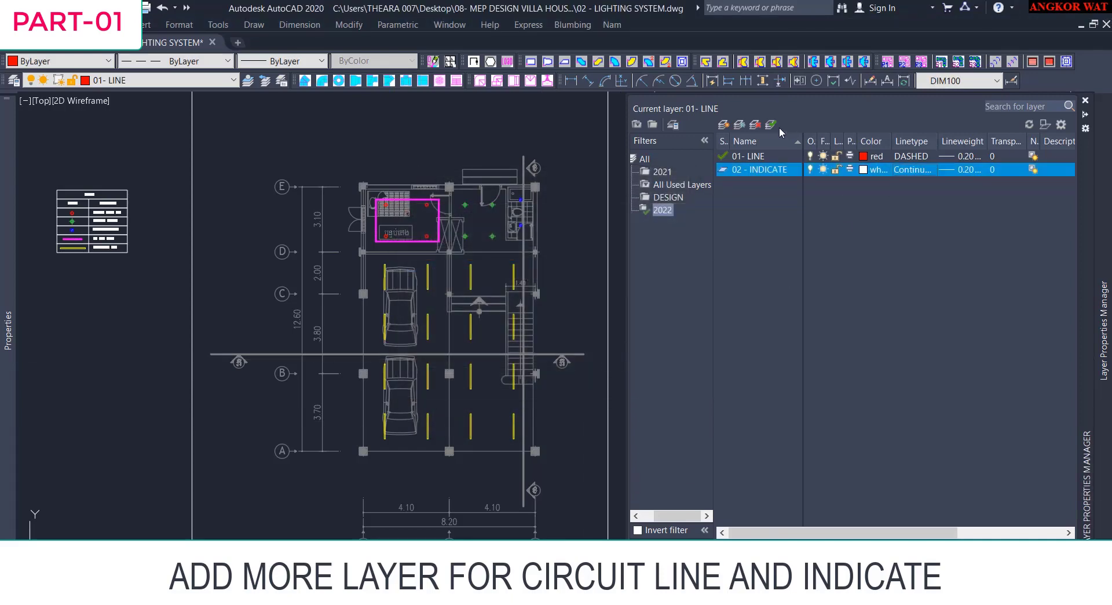
Copy the legend table with its headings and descriptions, but without the lighting symbols, to the empty area beside the original.
{"action": "middle_click_drag", "start_coordinate": [502, 295], "coordinate": [573, 299]}
{"action": "scroll", "coordinate": [525, 234], "scroll_direction": "up", "scroll_amount": 2}
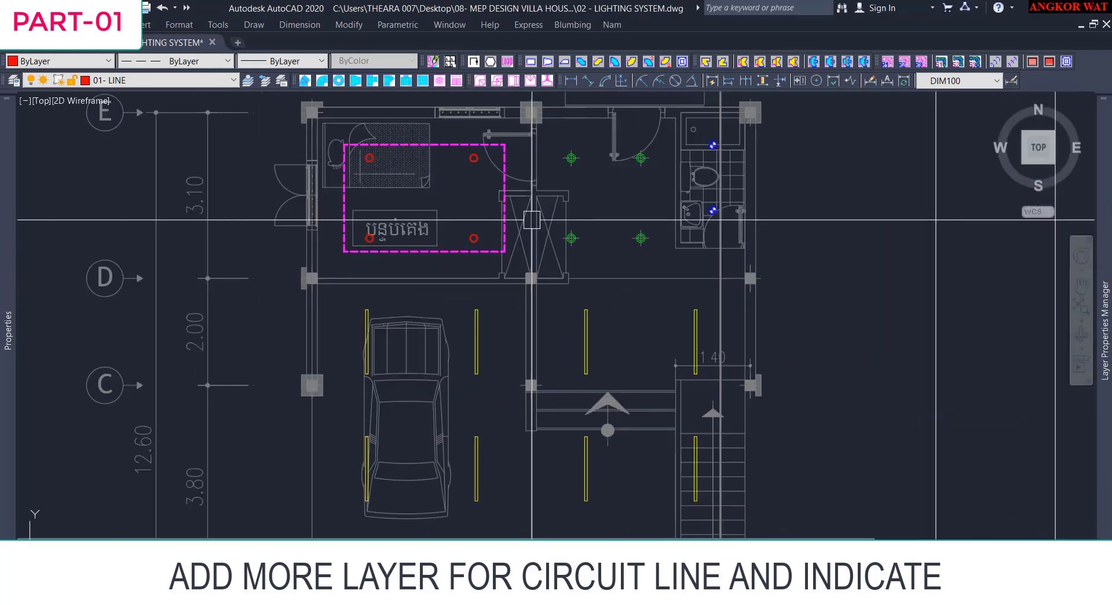
{"action": "scroll", "coordinate": [536, 238], "scroll_direction": "down", "scroll_amount": 3}
{"action": "middle_click_drag", "start_coordinate": [495, 333], "coordinate": [712, 333]}
{"action": "scroll", "coordinate": [487, 235], "scroll_direction": "up", "scroll_amount": 3}
{"action": "middle_click_drag", "start_coordinate": [633, 283], "coordinate": [653, 325]}
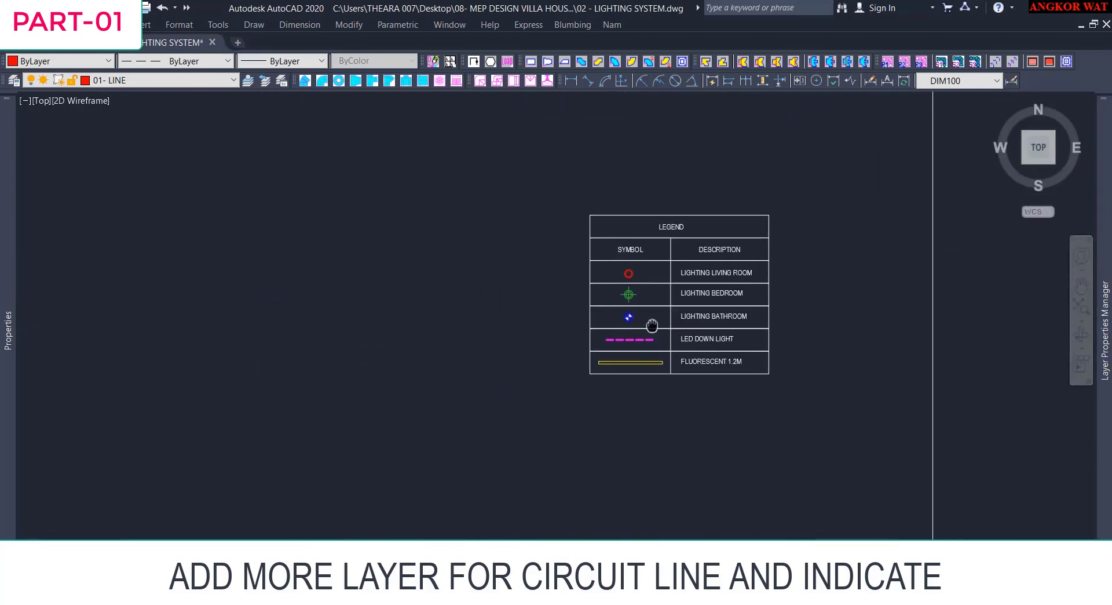
{"action": "scroll", "coordinate": [614, 308], "scroll_direction": "up", "scroll_amount": 1}
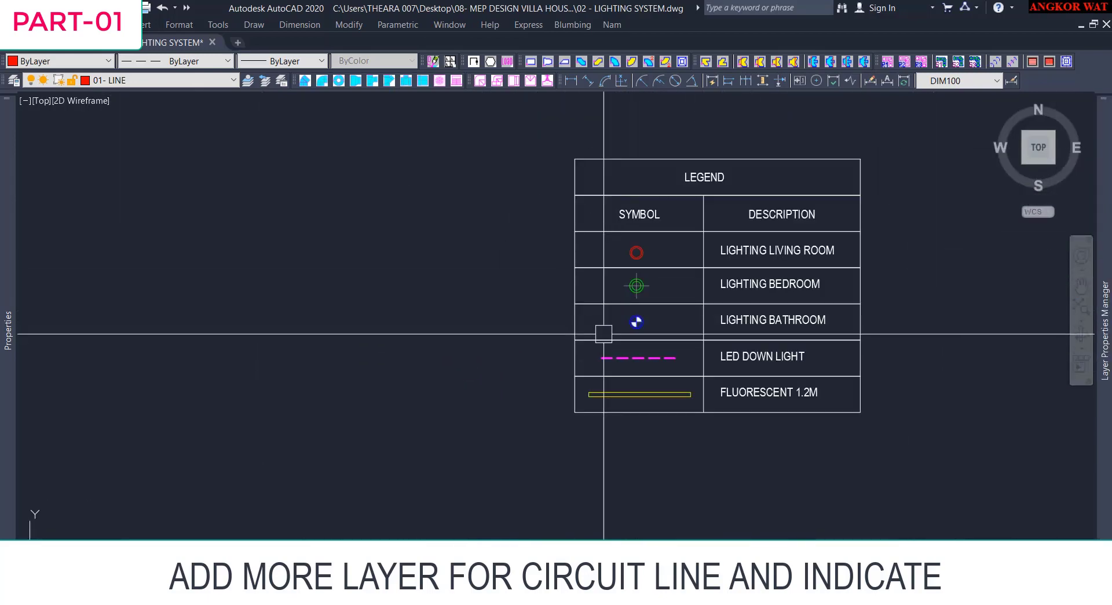
{"action": "left_click", "coordinate": [579, 453]}
{"action": "left_click", "coordinate": [525, 121]}
{"action": "scroll", "coordinate": [595, 342], "scroll_direction": "down", "scroll_amount": 2}
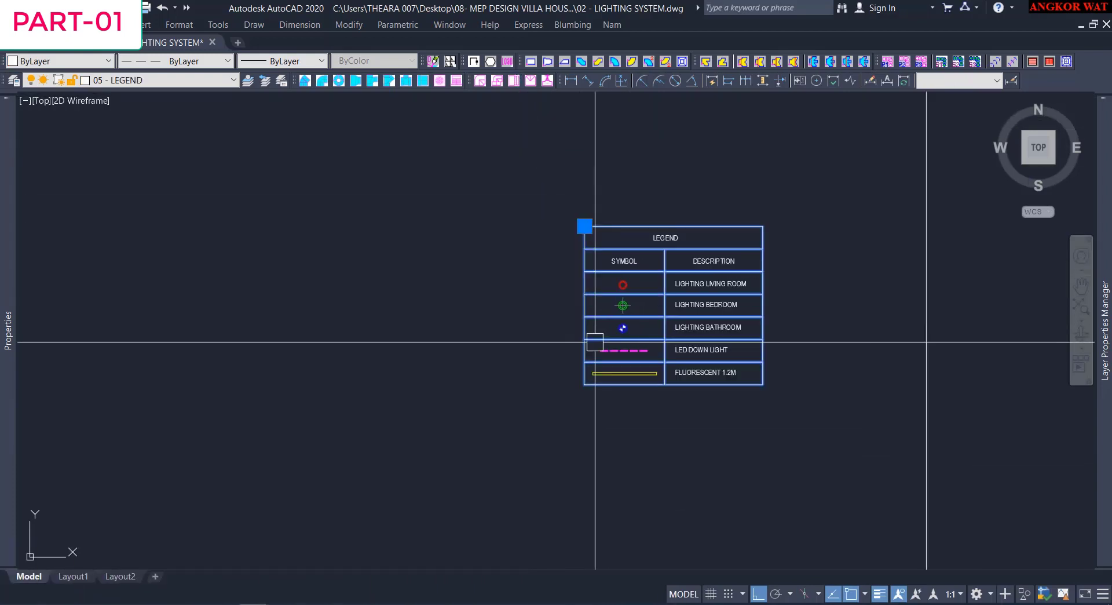
{"action": "left_click", "coordinate": [571, 186]}
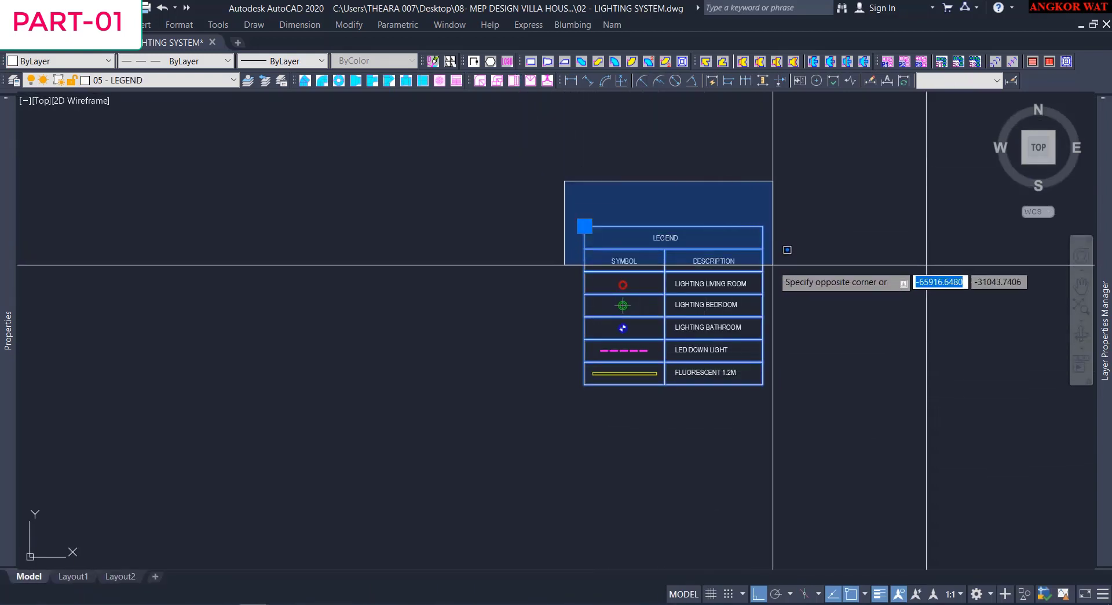
{"action": "left_click", "coordinate": [737, 298]}
{"action": "left_click", "coordinate": [671, 189]}
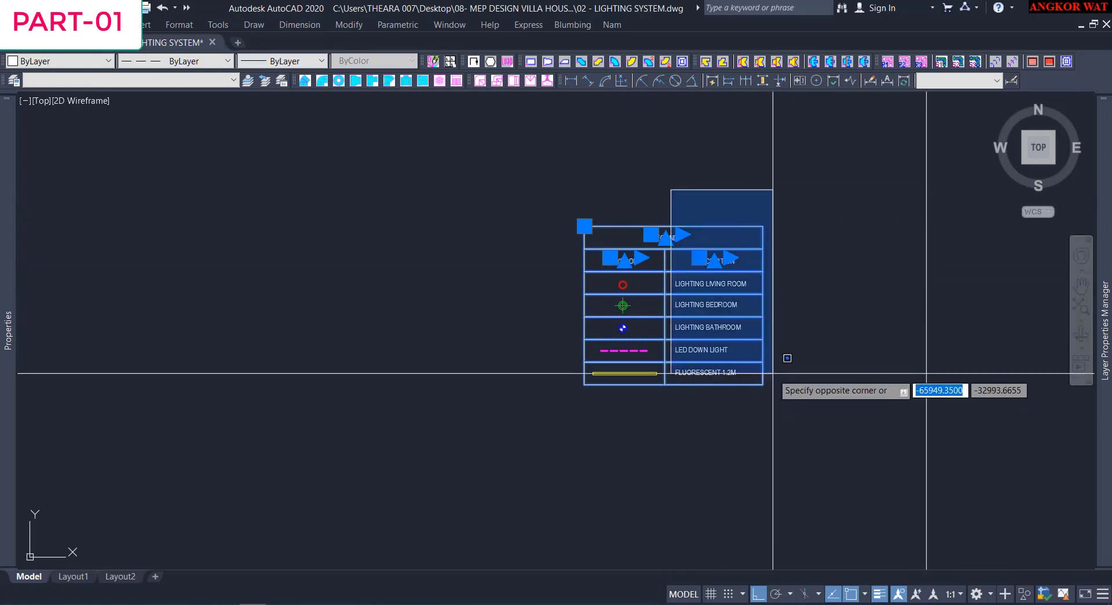
{"action": "left_click", "coordinate": [789, 405]}
{"action": "key", "text": "Return"}
{"action": "left_click", "coordinate": [787, 427]}
{"action": "left_click", "coordinate": [551, 427]}
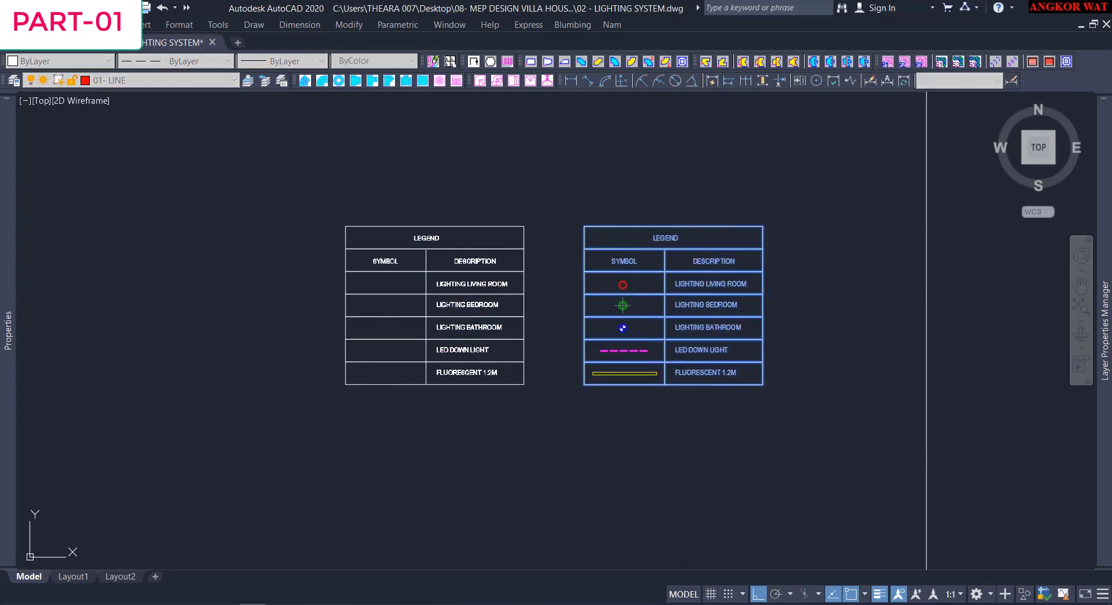
{"action": "key", "text": "Escape"}
Add a new layer named 03 - SWITCH to the 2022 group.
{"action": "scroll", "coordinate": [462, 273], "scroll_direction": "up", "scroll_amount": 2}
{"action": "left_click", "coordinate": [419, 273]}
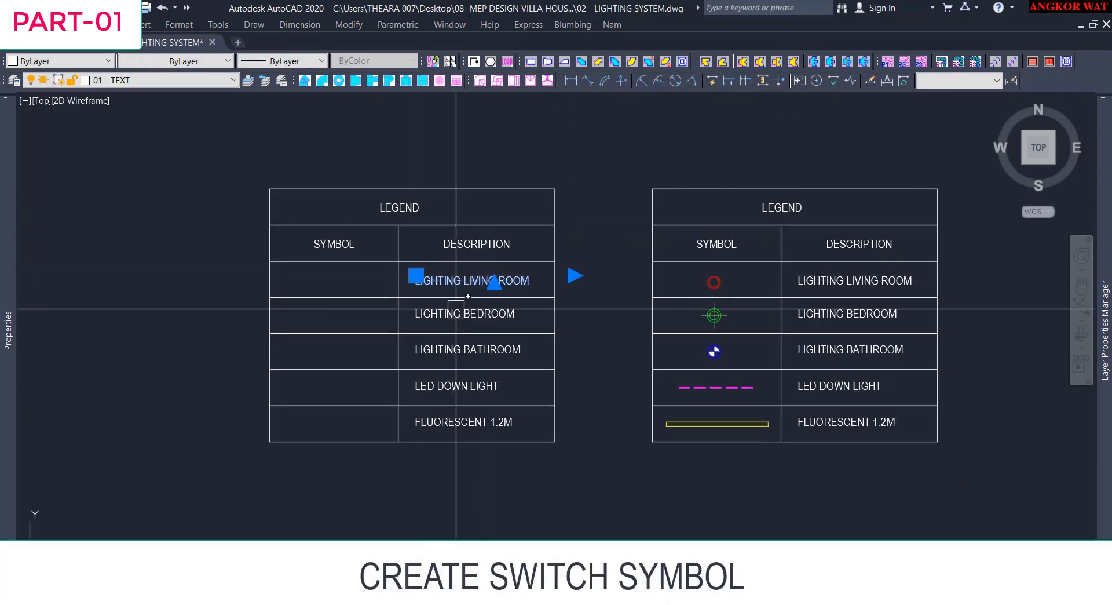
{"action": "mouse_move", "coordinate": [1104, 331]}
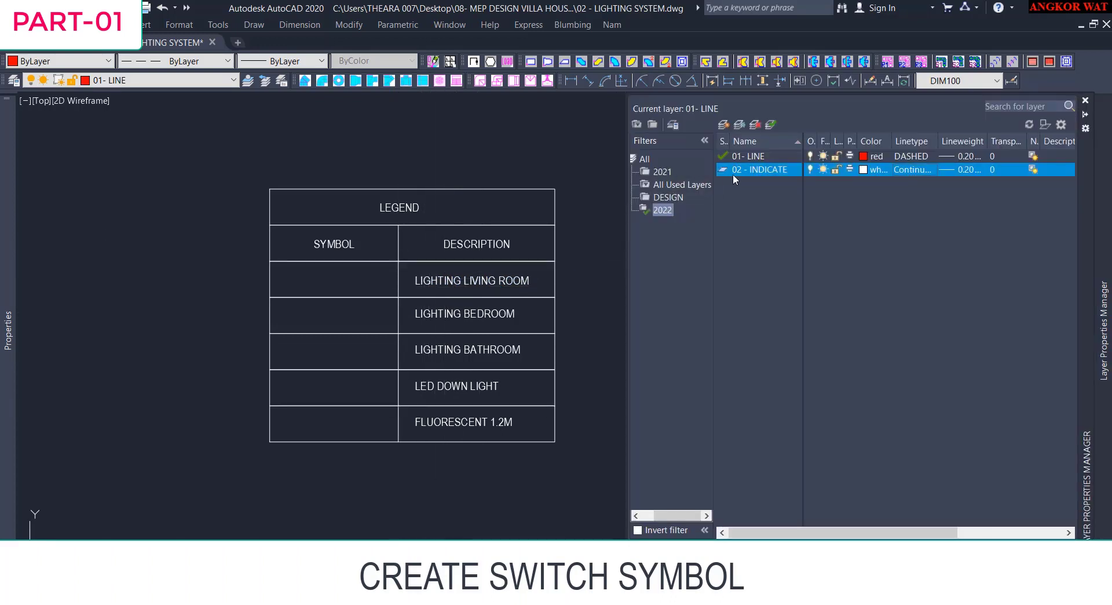
{"action": "type", "text": "0"}
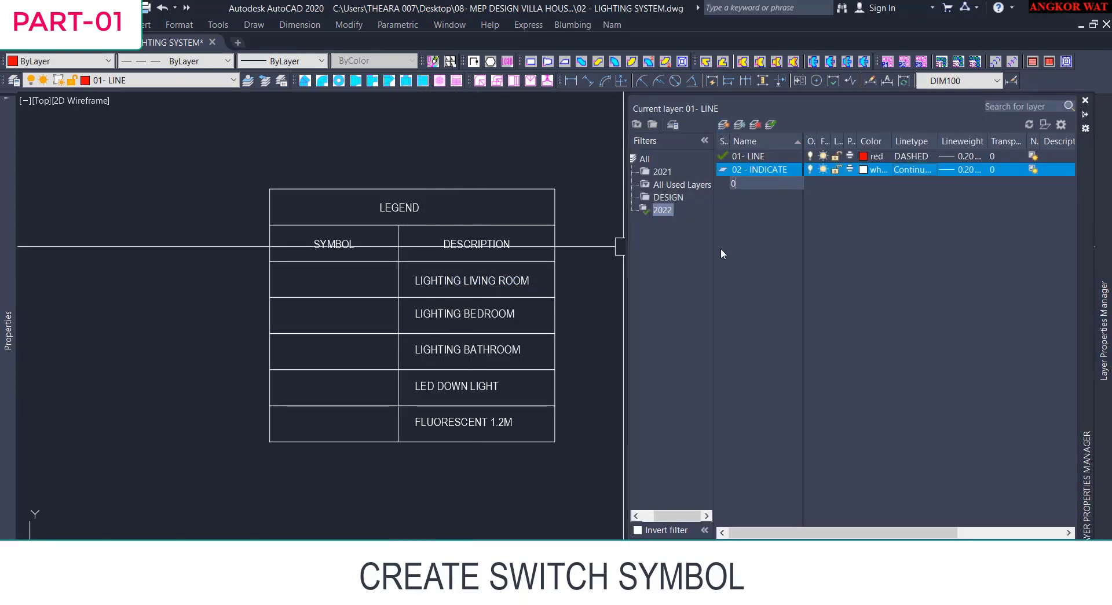
{"action": "type", "text": "3 - SWITCH"}
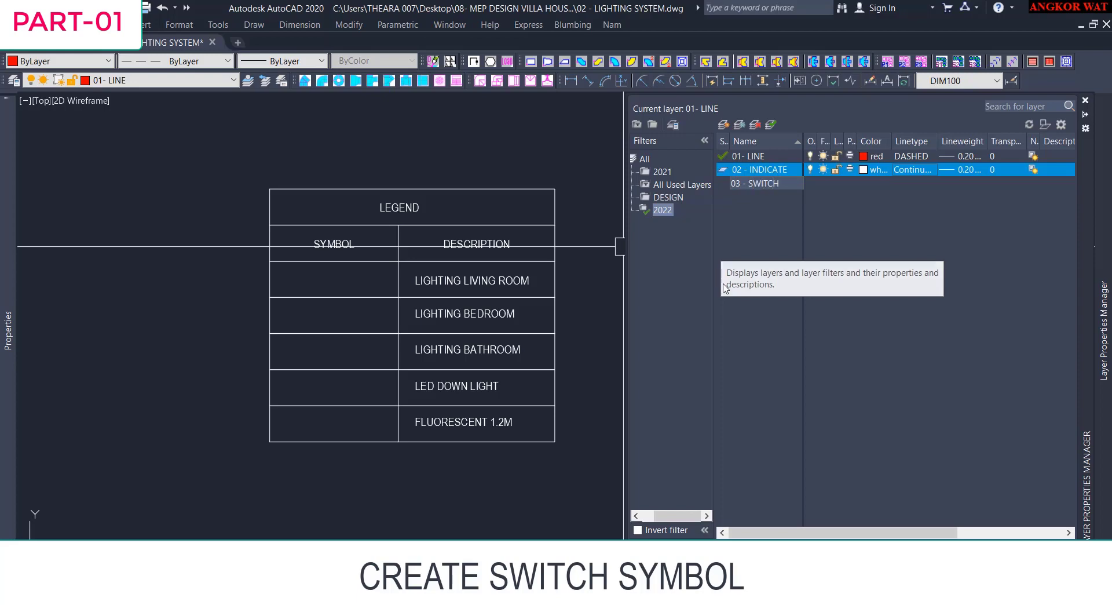
{"action": "key", "text": "Return"}
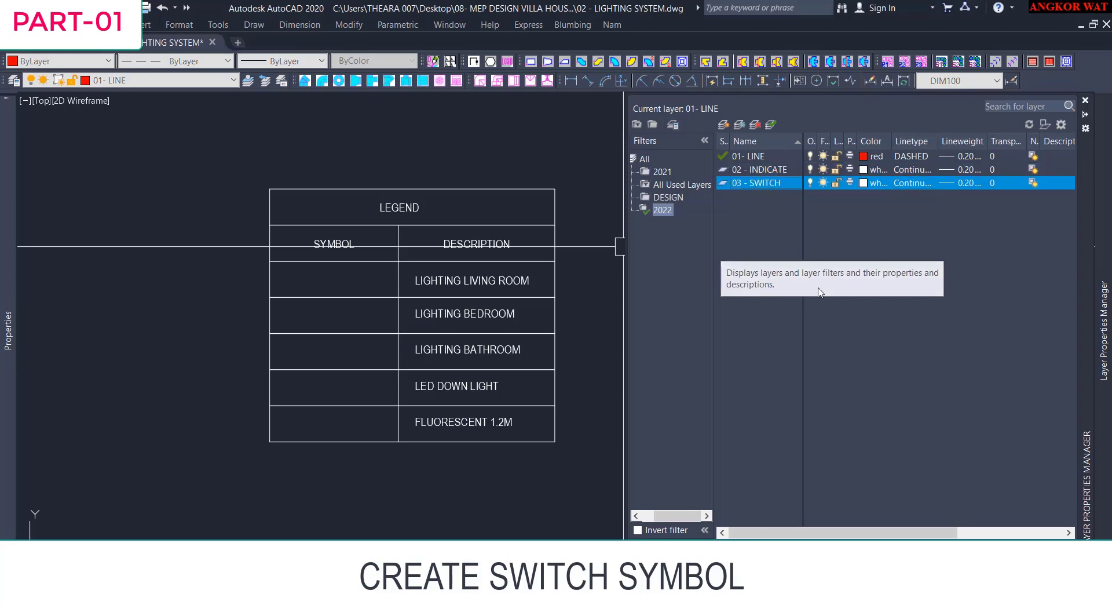
Give layer 03 - SWITCH the color red and a 0.30 mm lineweight, and make it current.
{"action": "left_click", "coordinate": [864, 183]}
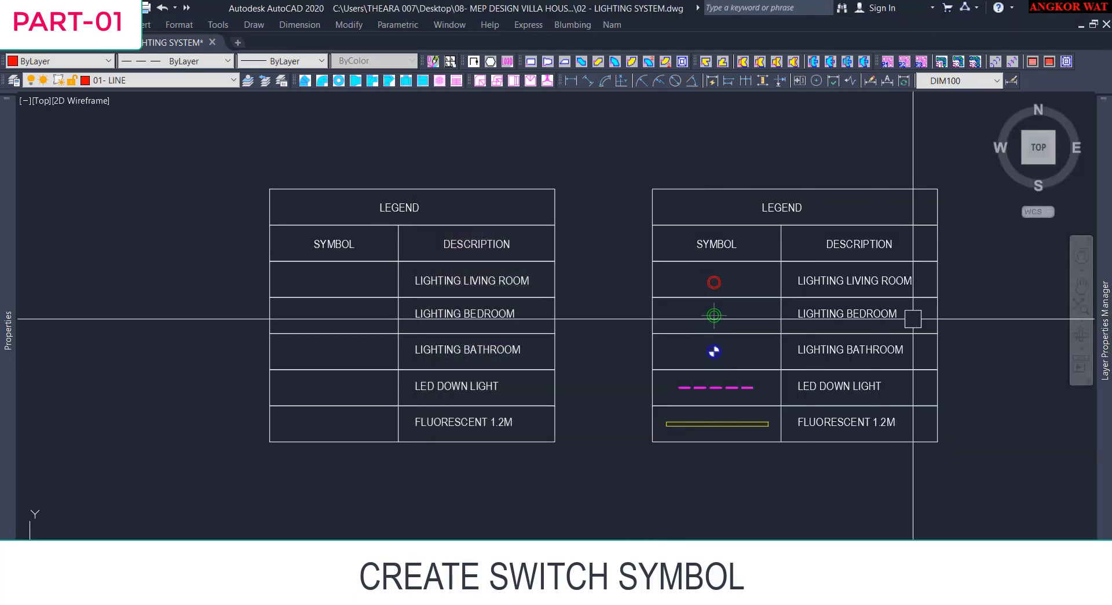
{"action": "key", "text": "Return"}
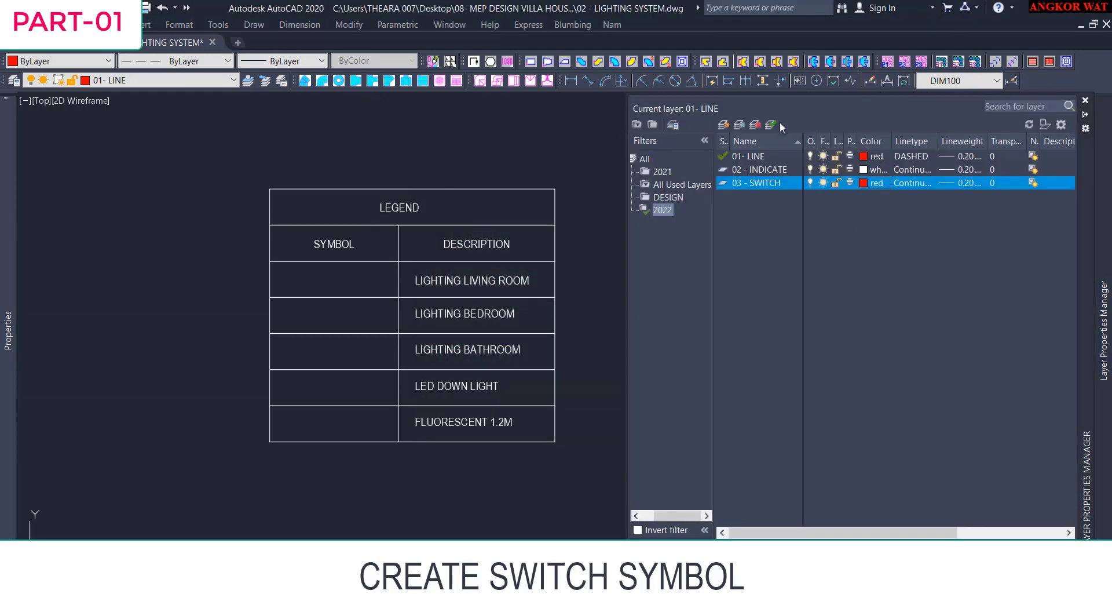
{"action": "left_click", "coordinate": [959, 183]}
{"action": "scroll", "coordinate": [517, 320], "scroll_direction": "down", "scroll_amount": 3}
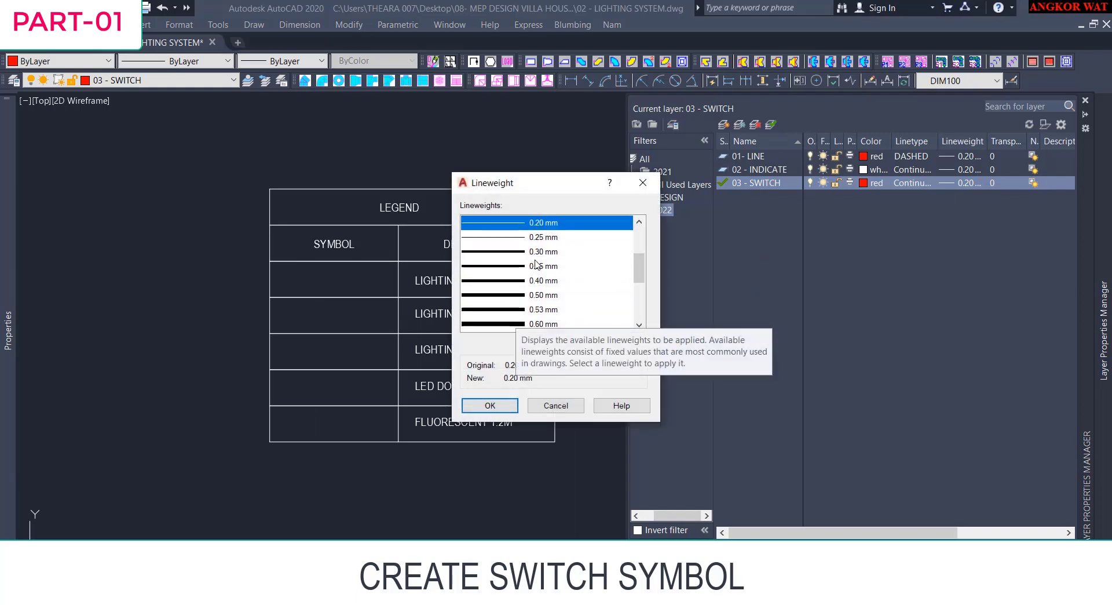
{"action": "left_click", "coordinate": [539, 252]}
{"action": "left_click", "coordinate": [507, 407]}
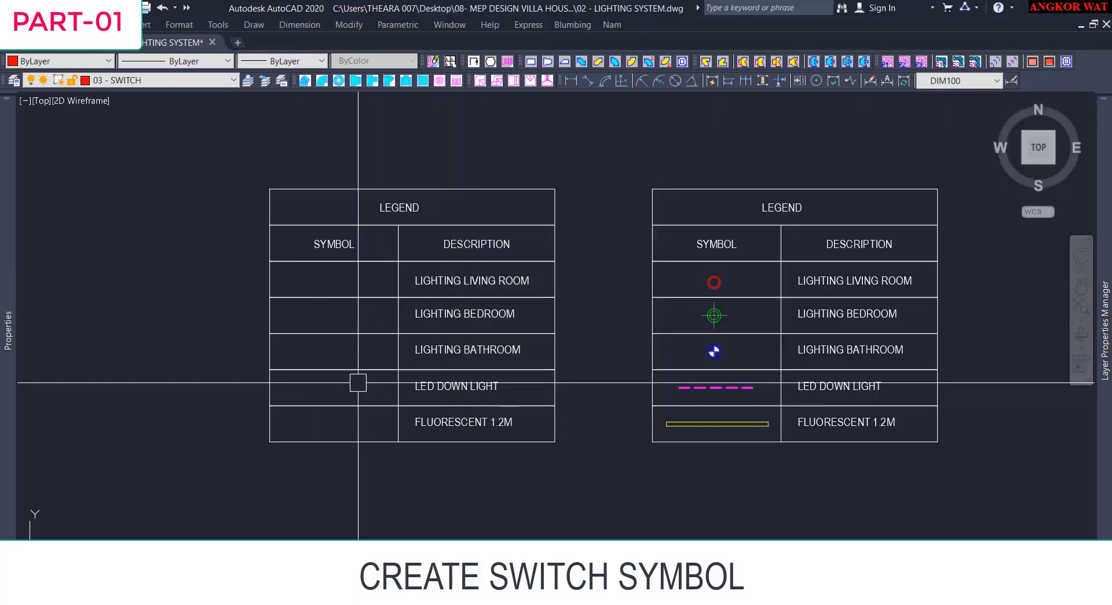
Draw a switch symbol in the copied legend: a small circle with a vertical line ending in a horizontal tick about 75 units long.
{"action": "scroll", "coordinate": [203, 404], "scroll_direction": "up", "scroll_amount": 5}
{"action": "left_click", "coordinate": [232, 369]}
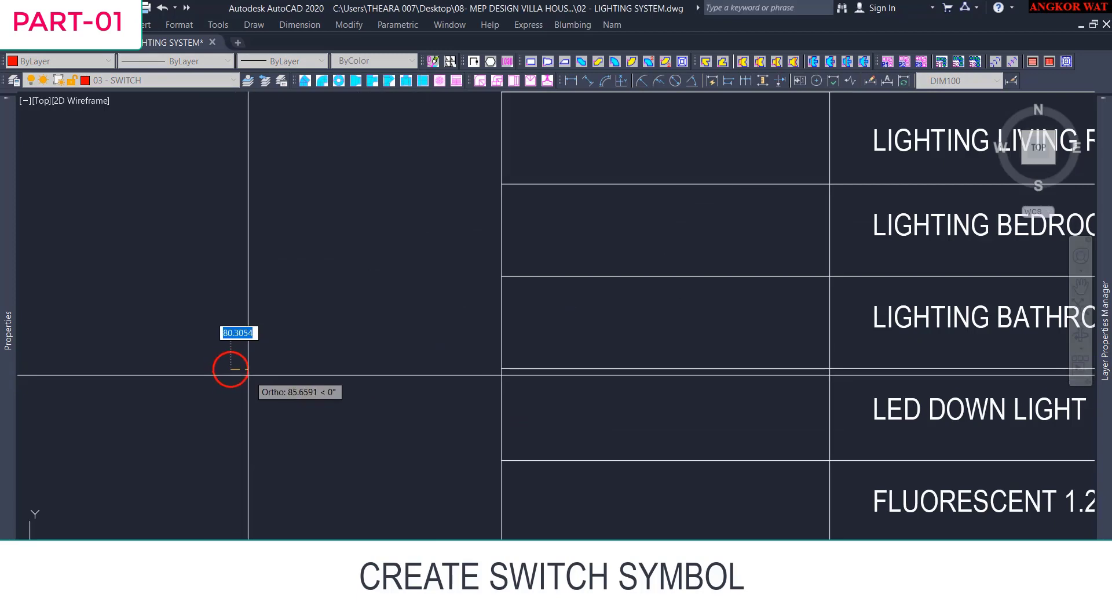
{"action": "key", "text": "Escape"}
{"action": "middle_click_drag", "start_coordinate": [606, 178], "coordinate": [513, 311]}
{"action": "scroll", "coordinate": [512, 311], "scroll_direction": "up", "scroll_amount": 3}
{"action": "left_click", "coordinate": [564, 283]}
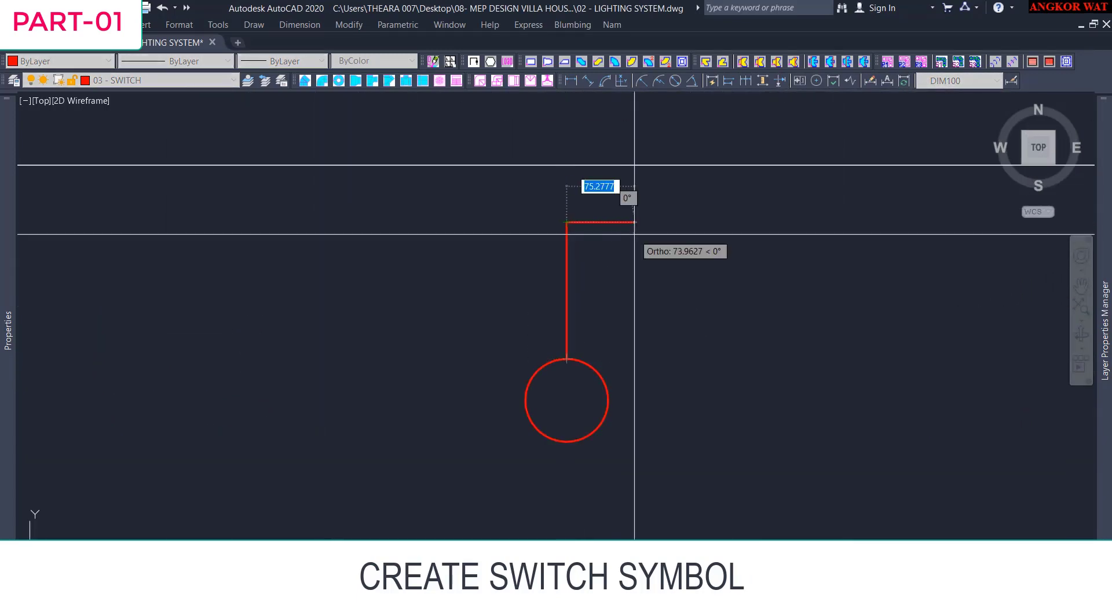
Define the circle and its L-shaped line as a block named 1 GANG 1WAY, with its base point specified on screen.
{"action": "mouse_move", "coordinate": [585, 375]}
{"action": "middle_mouse_down"}
{"action": "mouse_move", "coordinate": [558, 319]}
{"action": "mouse_move", "coordinate": [598, 332]}
{"action": "middle_mouse_up"}
{"action": "left_click", "coordinate": [516, 238]}
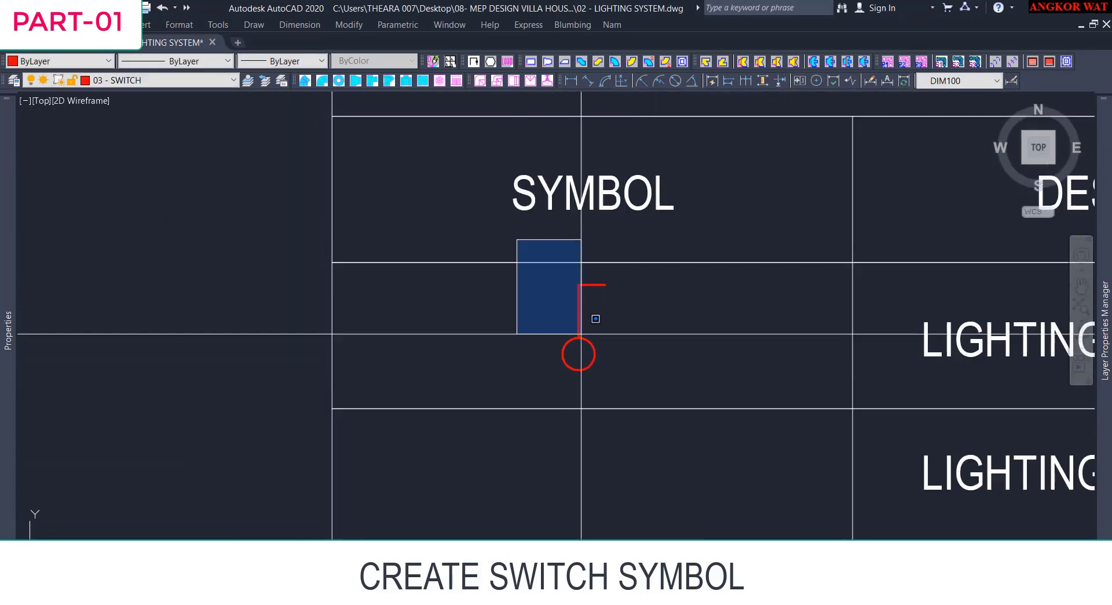
{"action": "left_click", "coordinate": [623, 386]}
{"action": "type", "text": "b"}
{"action": "key", "text": "Return"}
{"action": "type", "text": "1 GANG 1WAY"}
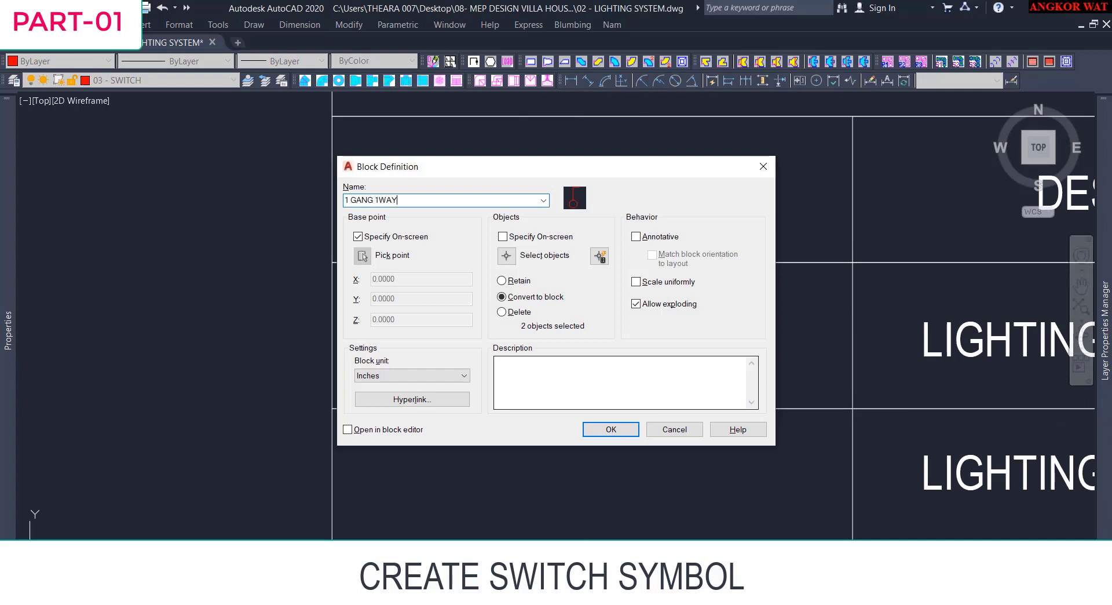
{"action": "left_click", "coordinate": [612, 429]}
Change the first description in the copied legend to 1 GANG 1 WAY.
{"action": "scroll", "coordinate": [650, 281], "scroll_direction": "down", "scroll_amount": 1}
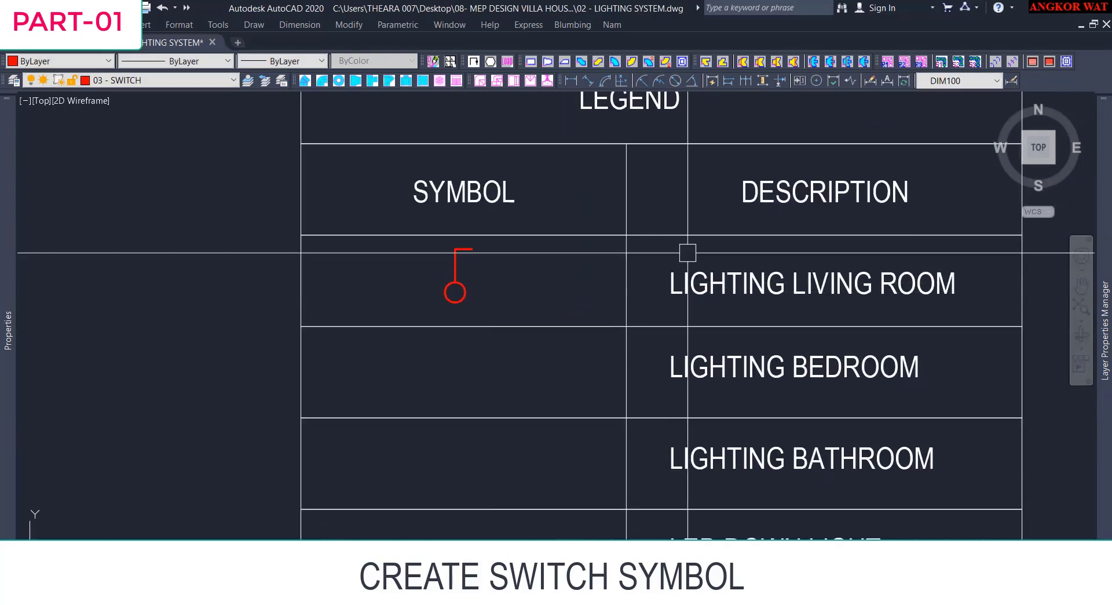
{"action": "double_click", "coordinate": [728, 284]}
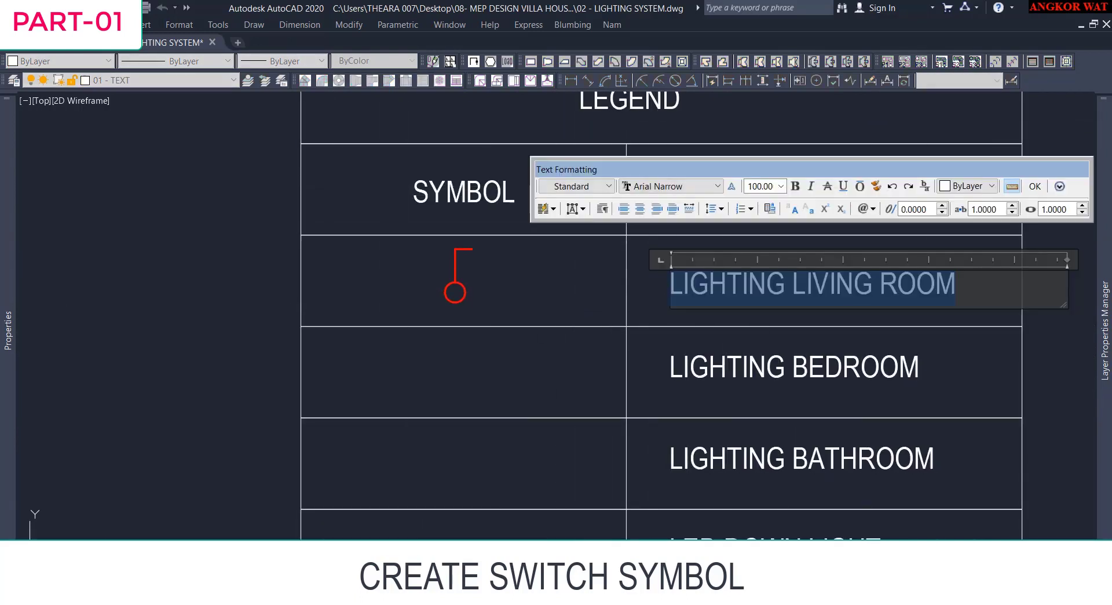
{"action": "left_click", "coordinate": [529, 335]}
Copy the one-gang switch symbol down into the second row of the copied legend.
{"action": "left_click", "coordinate": [463, 295]}
{"action": "type", "text": "co"}
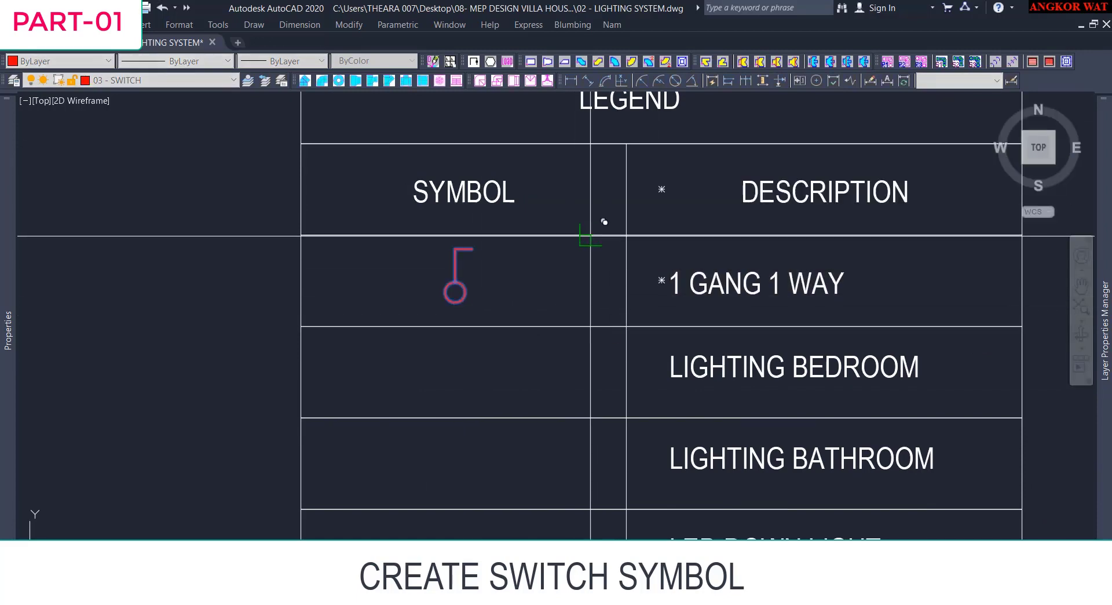
{"action": "left_click", "coordinate": [589, 235]}
{"action": "left_click", "coordinate": [589, 326]}
{"action": "key", "text": "Escape"}
Add a shorter second horizontal tick to the vertical line of the switch symbol in the second row.
{"action": "left_click", "coordinate": [463, 383]}
{"action": "scroll", "coordinate": [469, 372], "scroll_direction": "up", "scroll_amount": 2}
{"action": "type", "text": "l"}
{"action": "scroll", "coordinate": [464, 350], "scroll_direction": "up", "scroll_amount": 2}
{"action": "left_click", "coordinate": [417, 342]}
{"action": "left_click", "coordinate": [470, 327]}
Define the two-tick switch symbol in the second row as the two-gang switch block.
{"action": "scroll", "coordinate": [471, 325], "scroll_direction": "down", "scroll_amount": 2}
{"action": "left_click", "coordinate": [405, 273]}
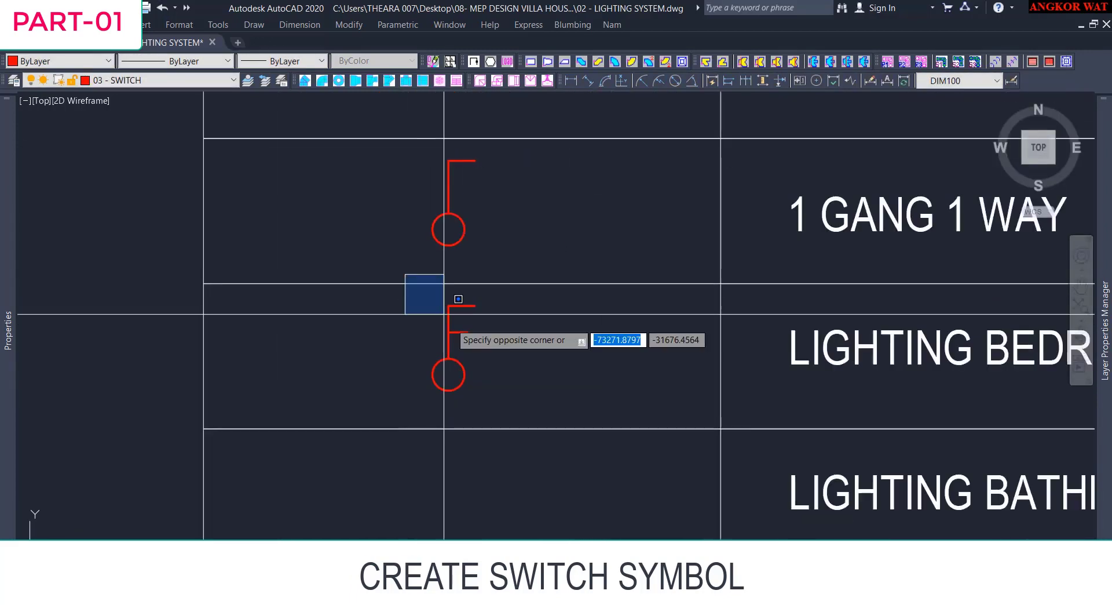
{"action": "left_click", "coordinate": [492, 405]}
{"action": "type", "text": "b"}
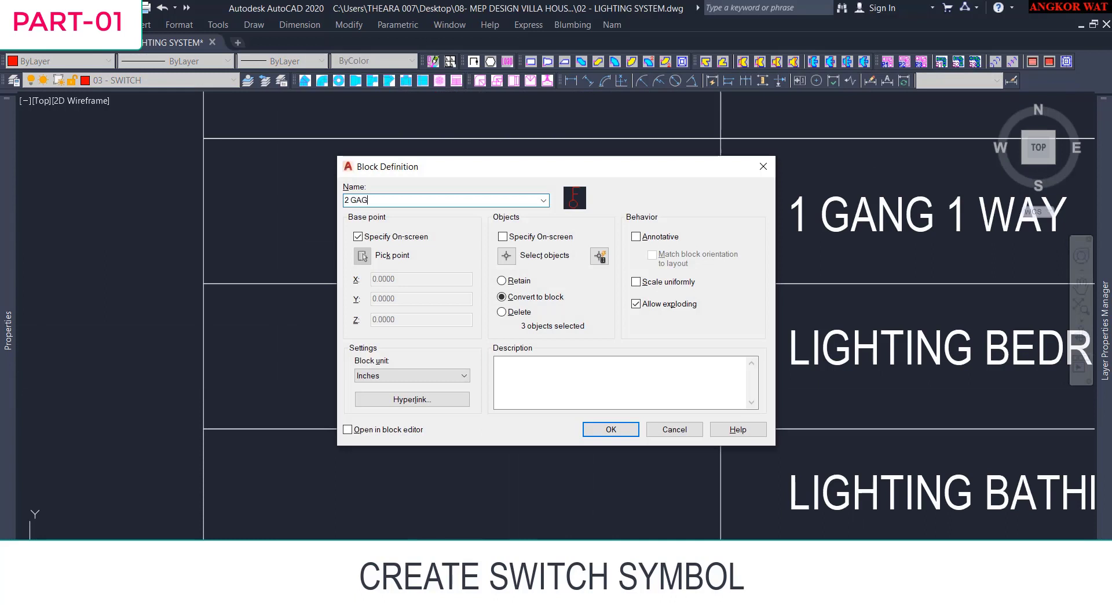
{"action": "left_click", "coordinate": [454, 368]}
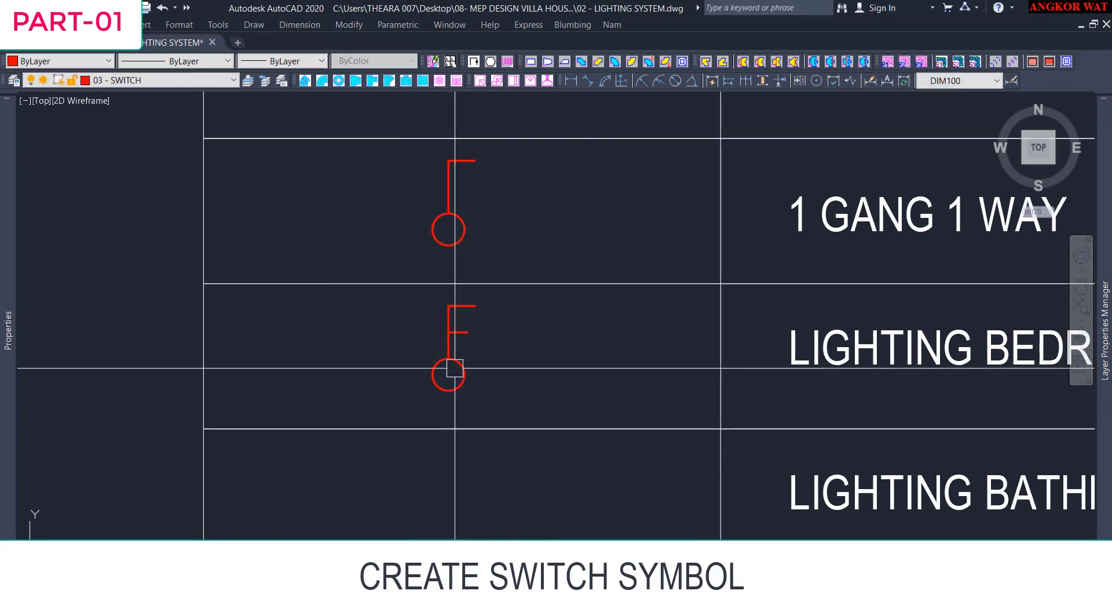
Change the second description in the copied legend to 2 GANG 1 WAY.
{"action": "scroll", "coordinate": [458, 363], "scroll_direction": "down", "scroll_amount": 2}
{"action": "double_click", "coordinate": [663, 357]}
{"action": "type", "text": "AY"}
{"action": "left_click", "coordinate": [553, 397]}
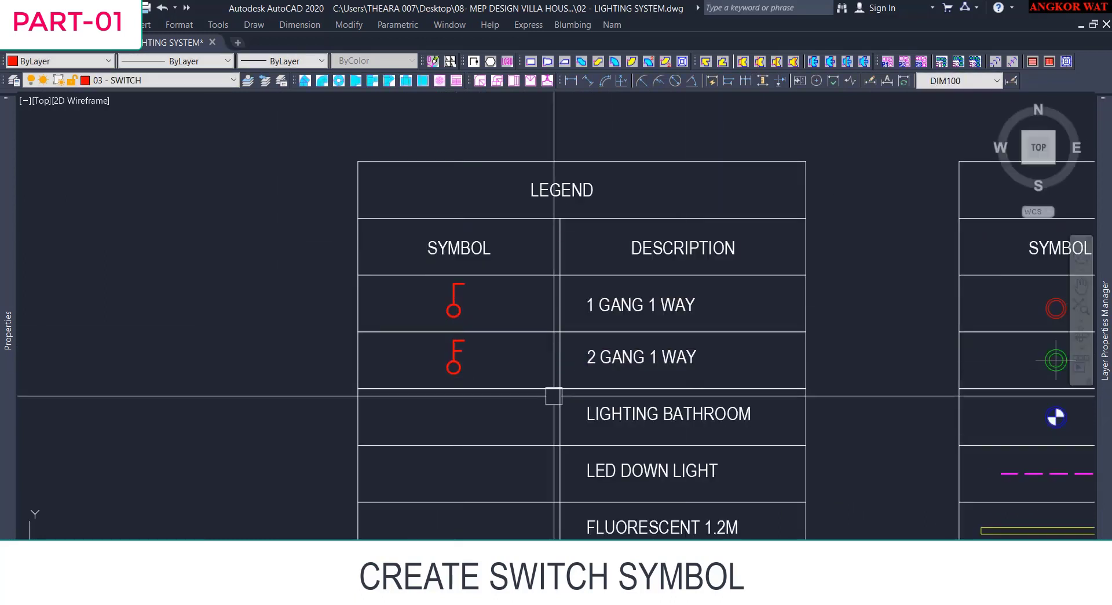
Copy the two-gang switch symbol down into the third row of the copied legend.
{"action": "scroll", "coordinate": [469, 355], "scroll_direction": "up", "scroll_amount": 1}
{"action": "left_click", "coordinate": [453, 350]}
{"action": "type", "text": "co"}
{"action": "left_click", "coordinate": [532, 322]}
{"action": "left_click", "coordinate": [531, 409]}
Draw a third, shorter horizontal tick on the vertical line of the switch symbol in the third row.
{"action": "scroll", "coordinate": [427, 458], "scroll_direction": "up", "scroll_amount": 2}
{"action": "scroll", "coordinate": [488, 435], "scroll_direction": "up", "scroll_amount": 2}
{"action": "type", "text": "l"}
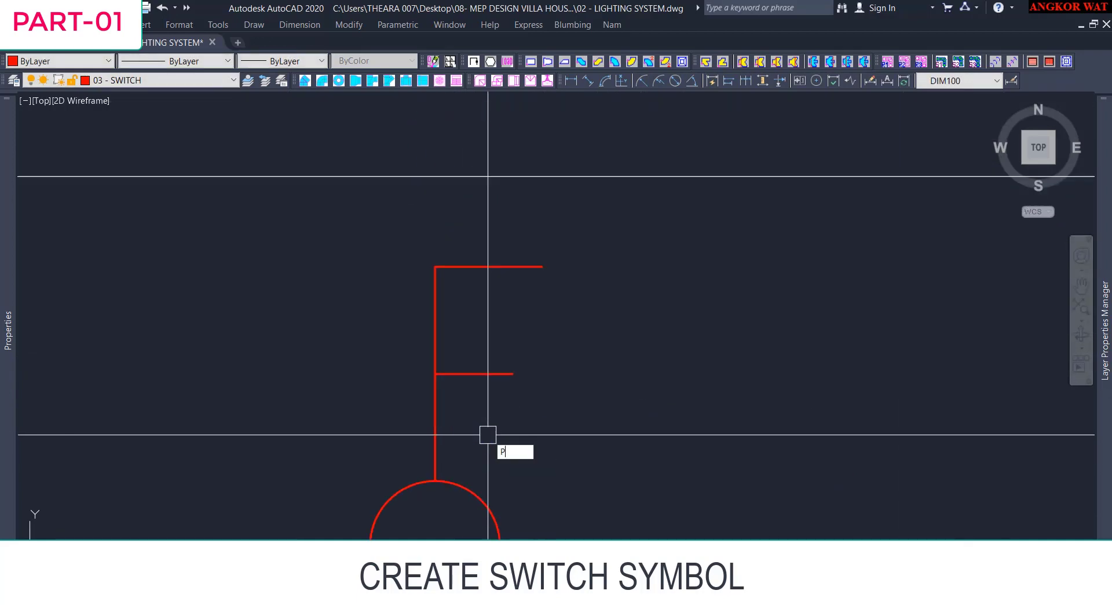
{"action": "left_click", "coordinate": [435, 429]}
{"action": "left_click", "coordinate": [482, 429]}
{"action": "key", "text": "space"}
{"action": "scroll", "coordinate": [568, 368], "scroll_direction": "down", "scroll_amount": 4}
{"action": "scroll", "coordinate": [545, 349], "scroll_direction": "up", "scroll_amount": 1}
{"action": "scroll", "coordinate": [509, 335], "scroll_direction": "down", "scroll_amount": 3}
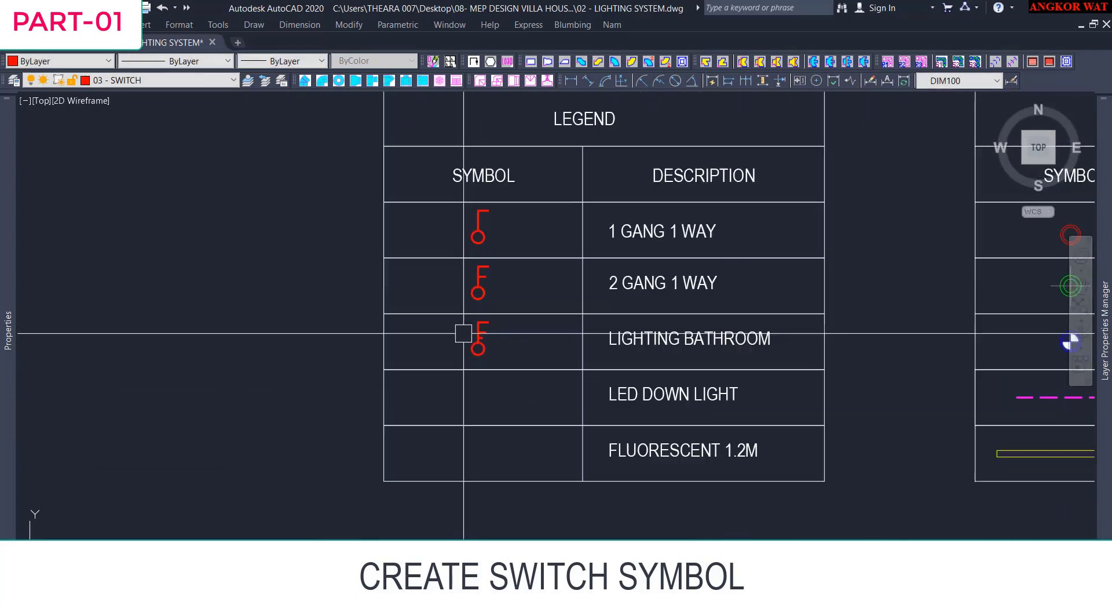
Define the three-tick switch symbol in the third row as the 3 gang 1 way switch block, picking its base point at the circle.
{"action": "scroll", "coordinate": [462, 335], "scroll_direction": "up", "scroll_amount": 2}
{"action": "left_click", "coordinate": [447, 306]}
{"action": "left_click", "coordinate": [542, 390]}
{"action": "scroll", "coordinate": [635, 377], "scroll_direction": "up", "scroll_amount": 3}
{"action": "type", "text": "b 3"}
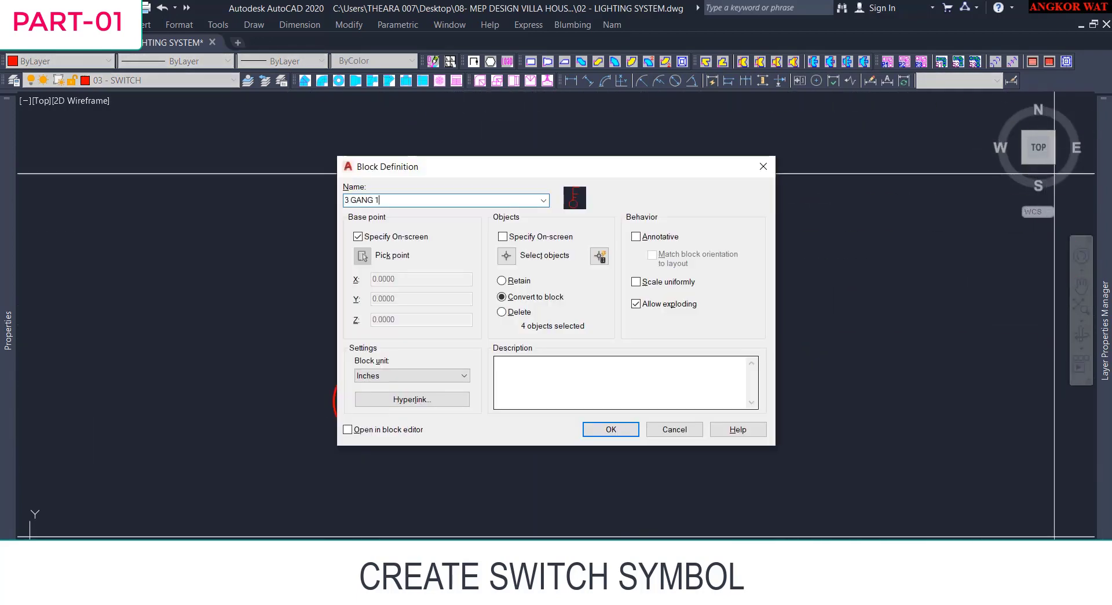
{"action": "left_click", "coordinate": [618, 429]}
{"action": "left_click", "coordinate": [375, 401]}
Change the third description in the copied legend to 3 GANG 1 WAY.
{"action": "scroll", "coordinate": [362, 347], "scroll_direction": "down", "scroll_amount": 4}
{"action": "scroll", "coordinate": [559, 345], "scroll_direction": "up", "scroll_amount": 2}
{"action": "double_click", "coordinate": [560, 347]}
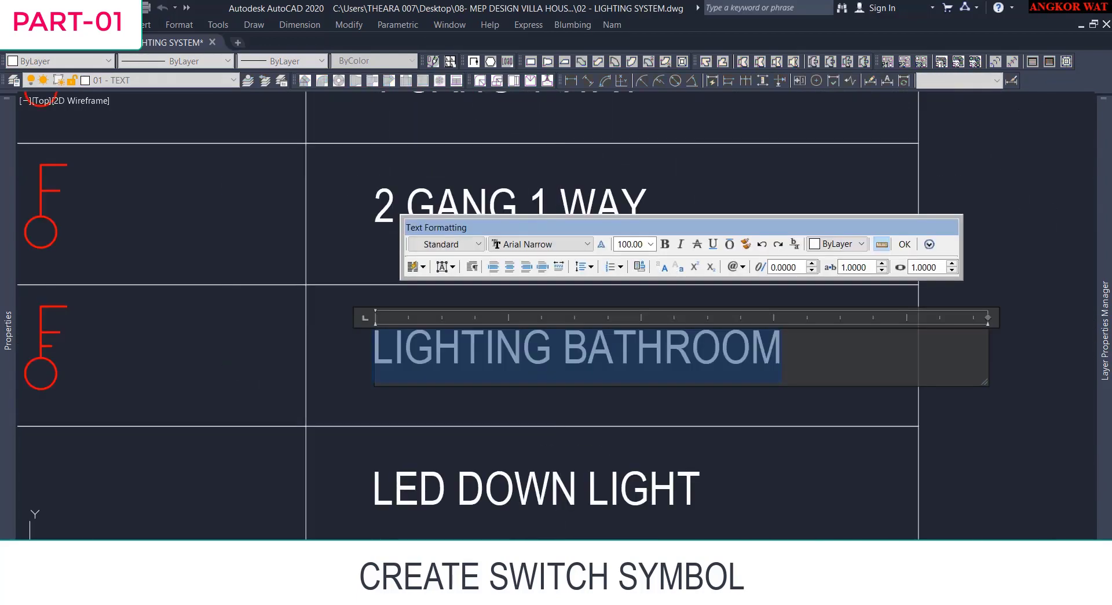
{"action": "type", "text": "AY"}
{"action": "left_click", "coordinate": [422, 394]}
{"action": "scroll", "coordinate": [597, 376], "scroll_direction": "down", "scroll_amount": 3}
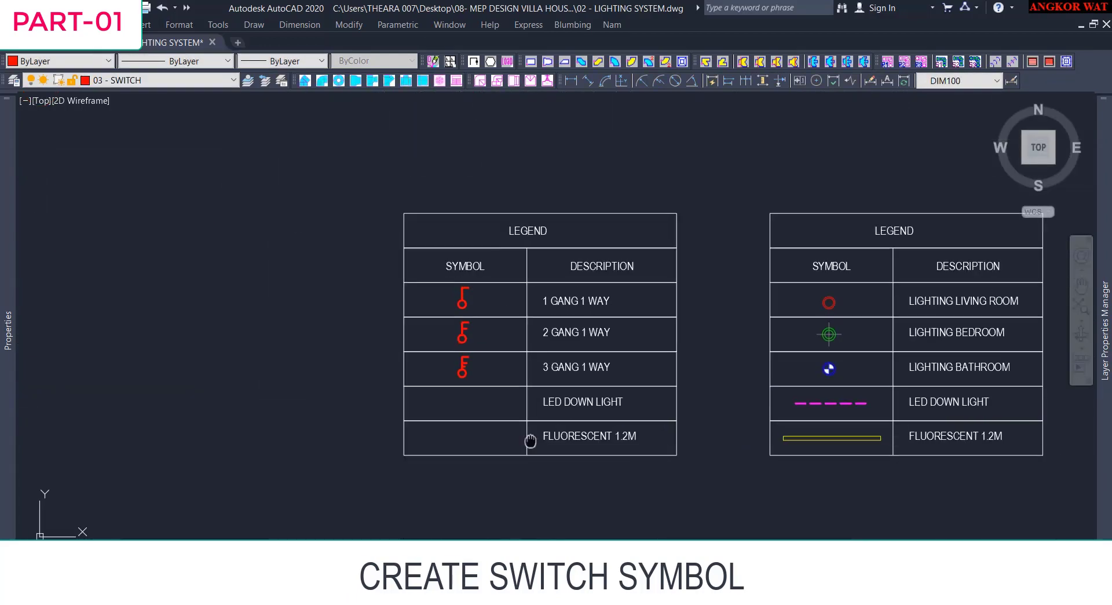
Copy the one-gang switch symbol from the first row down into the fourth row of the copied legend.
{"action": "scroll", "coordinate": [466, 387], "scroll_direction": "up", "scroll_amount": 3}
{"action": "scroll", "coordinate": [471, 243], "scroll_direction": "down", "scroll_amount": 1}
{"action": "left_click", "coordinate": [460, 227]}
{"action": "type", "text": "co"}
{"action": "left_click", "coordinate": [540, 177]}
{"action": "left_click", "coordinate": [539, 441]}
{"action": "key", "text": "Escape"}
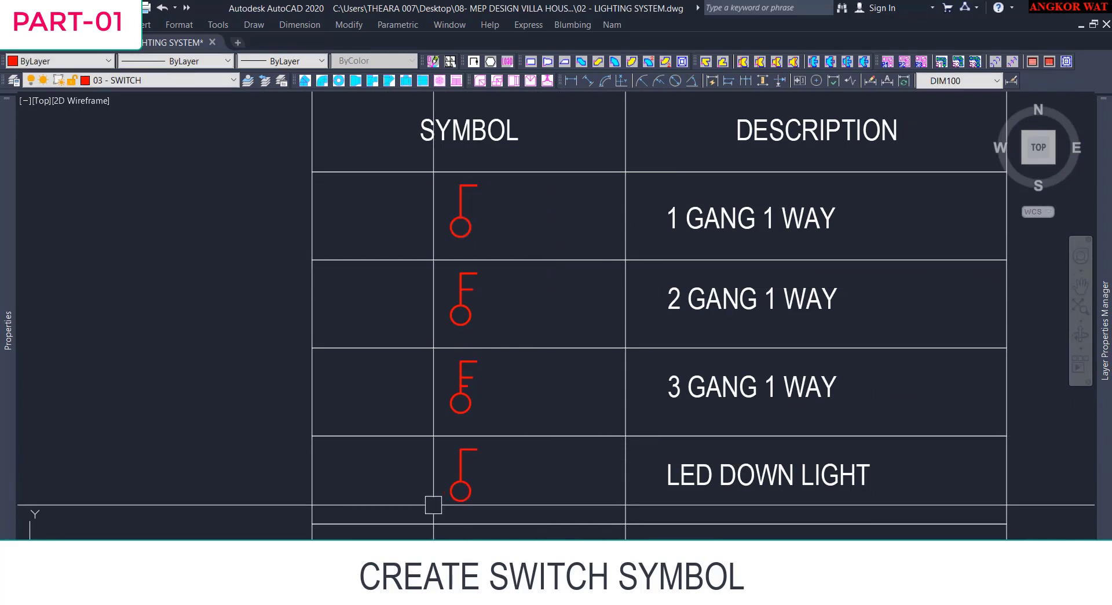
Add the multiline text 2 beside the switch symbol in the fourth row.
{"action": "scroll", "coordinate": [466, 487], "scroll_direction": "up", "scroll_amount": 7}
{"action": "left_click", "coordinate": [476, 480]}
{"action": "key", "text": "Escape"}
{"action": "type", "text": "T"}
{"action": "key", "text": "space"}
{"action": "left_click", "coordinate": [510, 415]}
{"action": "left_click", "coordinate": [556, 427]}
{"action": "left_click", "coordinate": [524, 437]}
Change the font of the 2 beside the fourth-row switch symbol to Arial Narrow.
{"action": "left_click", "coordinate": [512, 416]}
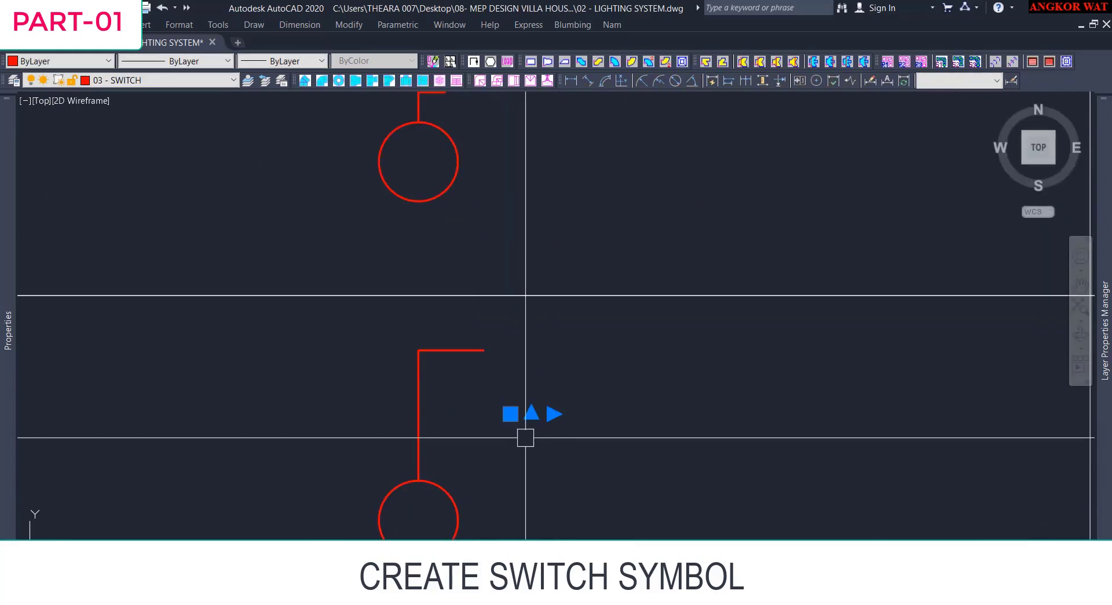
{"action": "type", "text": "sc"}
{"action": "key", "text": "Escape"}
{"action": "scroll", "coordinate": [492, 434], "scroll_direction": "down", "scroll_amount": 2}
{"action": "scroll", "coordinate": [504, 425], "scroll_direction": "up", "scroll_amount": 10}
{"action": "double_click", "coordinate": [492, 362]}
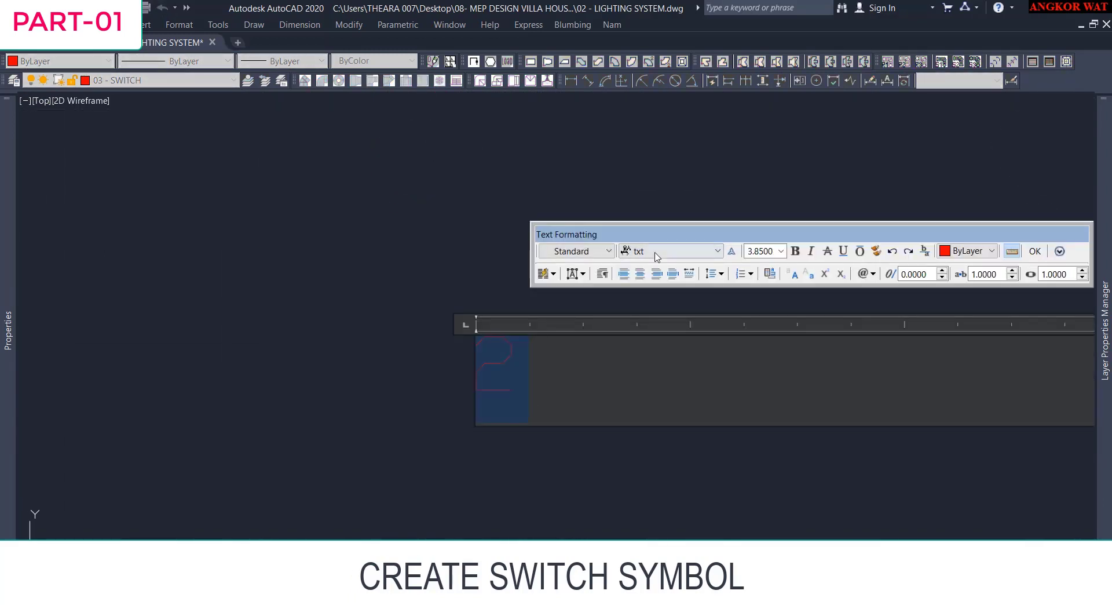
{"action": "left_click", "coordinate": [717, 251]}
{"action": "scroll", "coordinate": [672, 462], "scroll_direction": "down", "scroll_amount": 5}
{"action": "scroll", "coordinate": [672, 461], "scroll_direction": "down", "scroll_amount": 3}
{"action": "left_click", "coordinate": [657, 322]}
Set the text height of the 2 beside the fourth-row switch symbol to 50.
{"action": "left_click", "coordinate": [765, 250]}
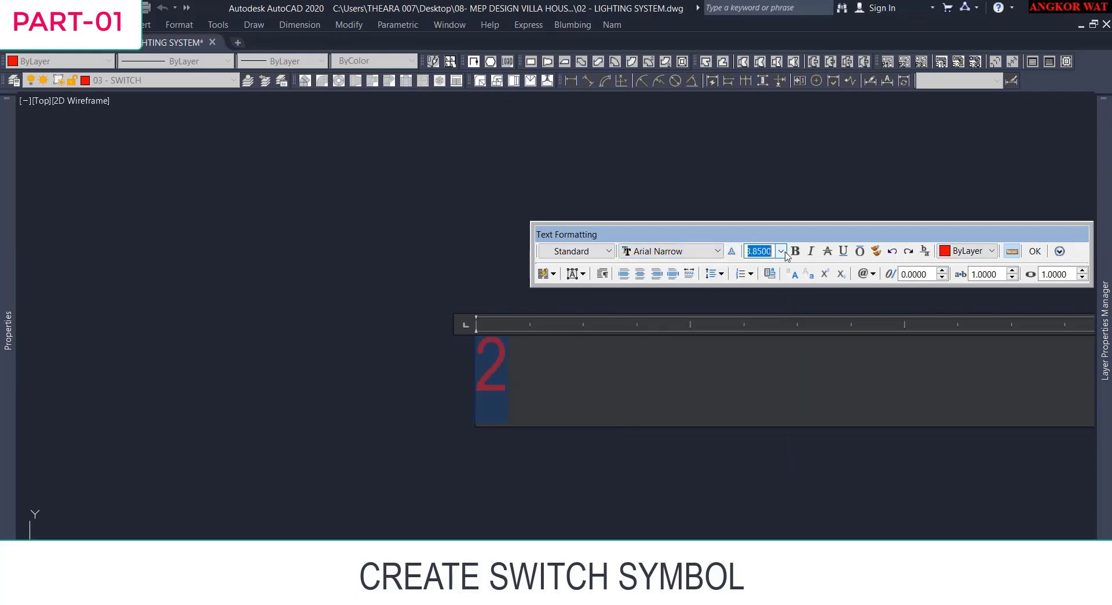
{"action": "type", "text": "15"}
{"action": "key", "text": "Return"}
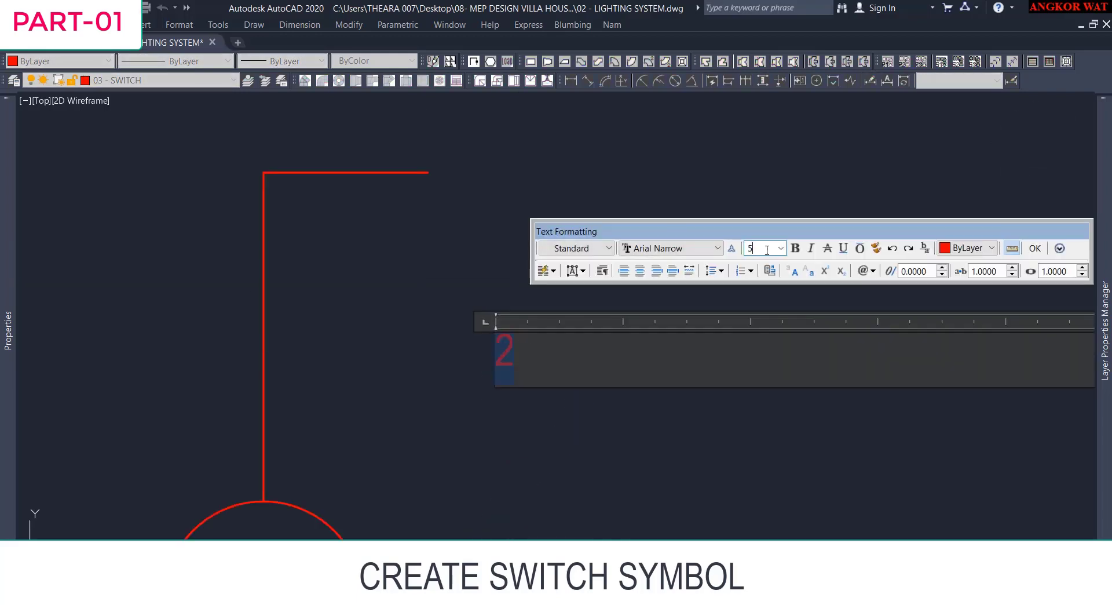
{"action": "type", "text": "0"}
{"action": "key", "text": "Return"}
{"action": "left_click", "coordinate": [524, 272]}
Narrow the text frame around the 2 beside the fourth-row switch symbol.
{"action": "scroll", "coordinate": [525, 315], "scroll_direction": "down", "scroll_amount": 6}
{"action": "left_click", "coordinate": [526, 319]}
{"action": "left_click_drag", "start_coordinate": [651, 314], "coordinate": [532, 313]}
{"action": "scroll", "coordinate": [541, 299], "scroll_direction": "up", "scroll_amount": 5}
Set the text height of the 2 beside the fourth-row switch symbol to 75.
{"action": "double_click", "coordinate": [449, 405]}
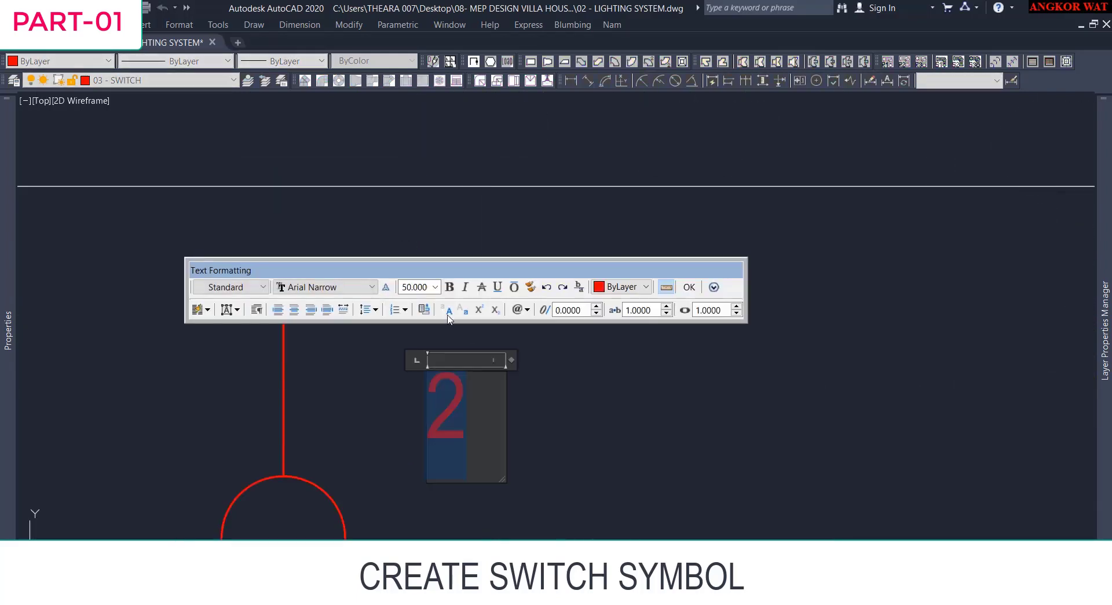
{"action": "left_click", "coordinate": [419, 287]}
{"action": "type", "text": "75"}
{"action": "key", "text": "Return"}
{"action": "left_click", "coordinate": [545, 391]}
Move the 2 closer to the stem of the fourth-row switch symbol.
{"action": "scroll", "coordinate": [483, 390], "scroll_direction": "down", "scroll_amount": 5}
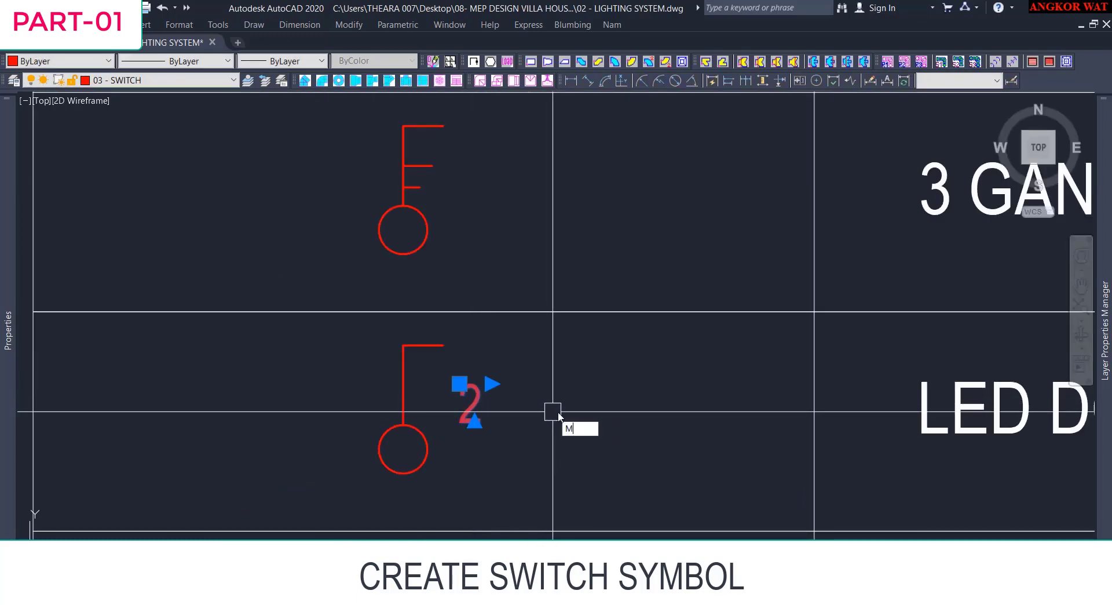
{"action": "key", "text": "Escape"}
{"action": "scroll", "coordinate": [516, 372], "scroll_direction": "down", "scroll_amount": 2}
Define the fourth-row switch symbol together with its 2 as a block named 1 GANG 2 WAY.
{"action": "left_click", "coordinate": [412, 333]}
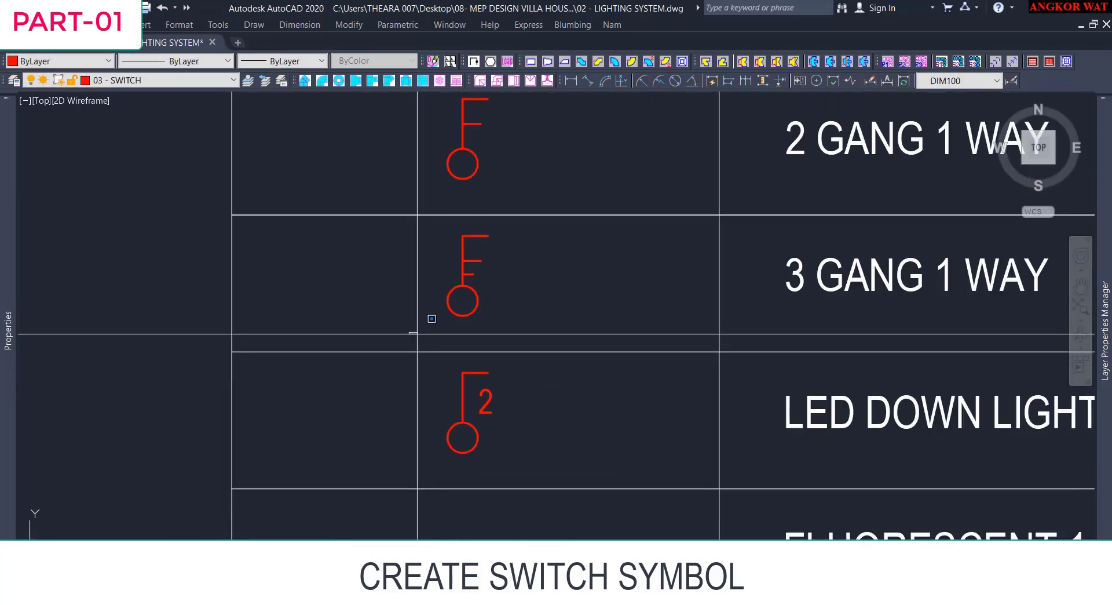
{"action": "left_click", "coordinate": [514, 473]}
{"action": "type", "text": "b"}
{"action": "key", "text": "Return"}
{"action": "type", "text": "1 GAN"}
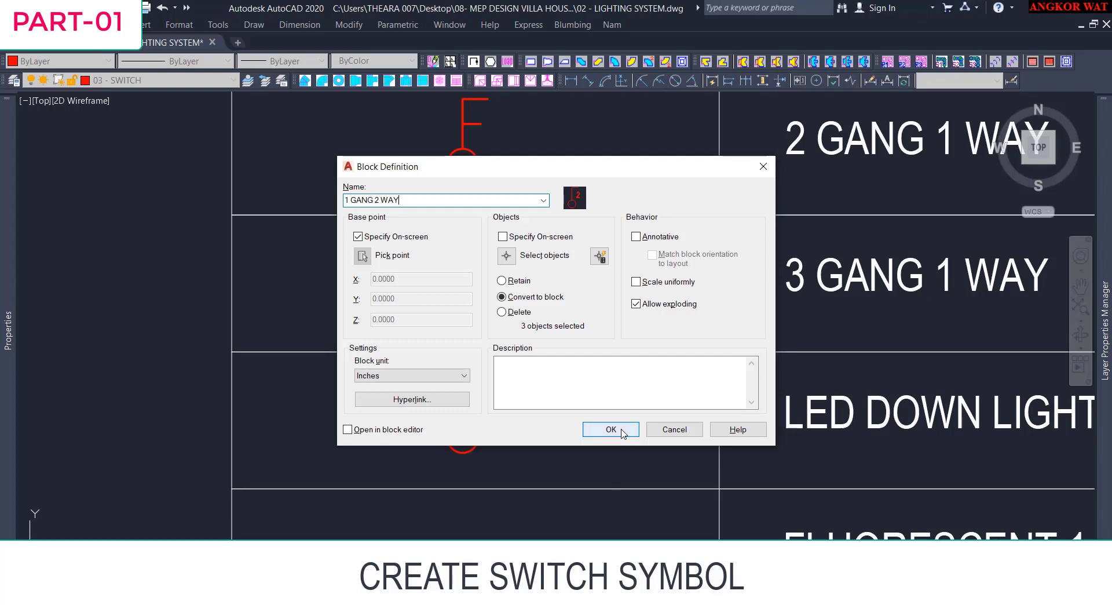
{"action": "type", "text": "G 2 WAY"}
{"action": "left_click", "coordinate": [611, 430]}
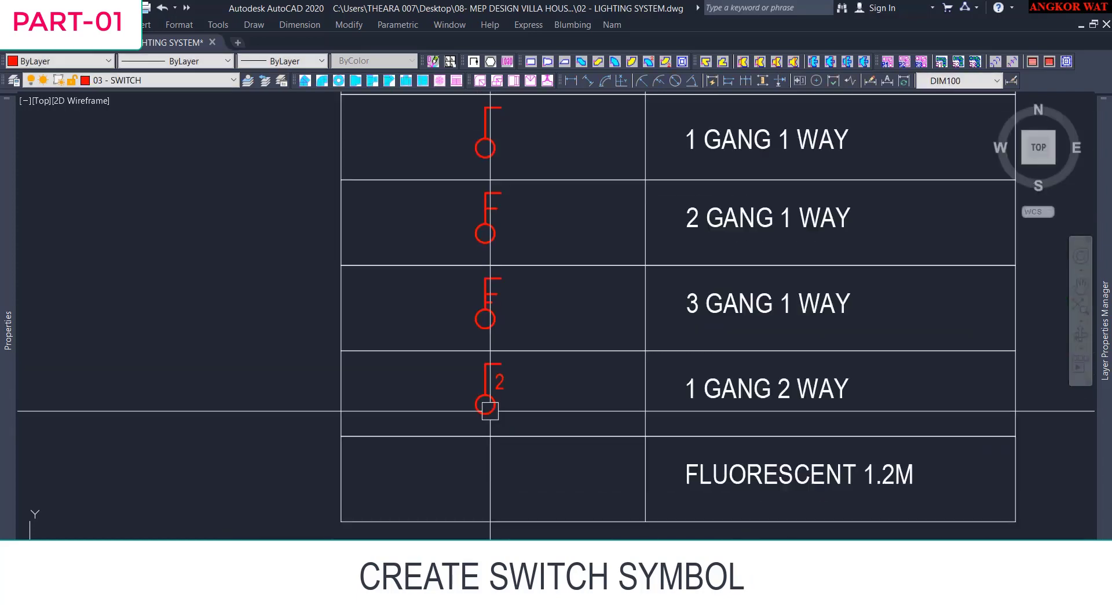
Copy the one-gang two-way symbol down into the fifth row of the legend.
{"action": "scroll", "coordinate": [484, 402], "scroll_direction": "up", "scroll_amount": 3}
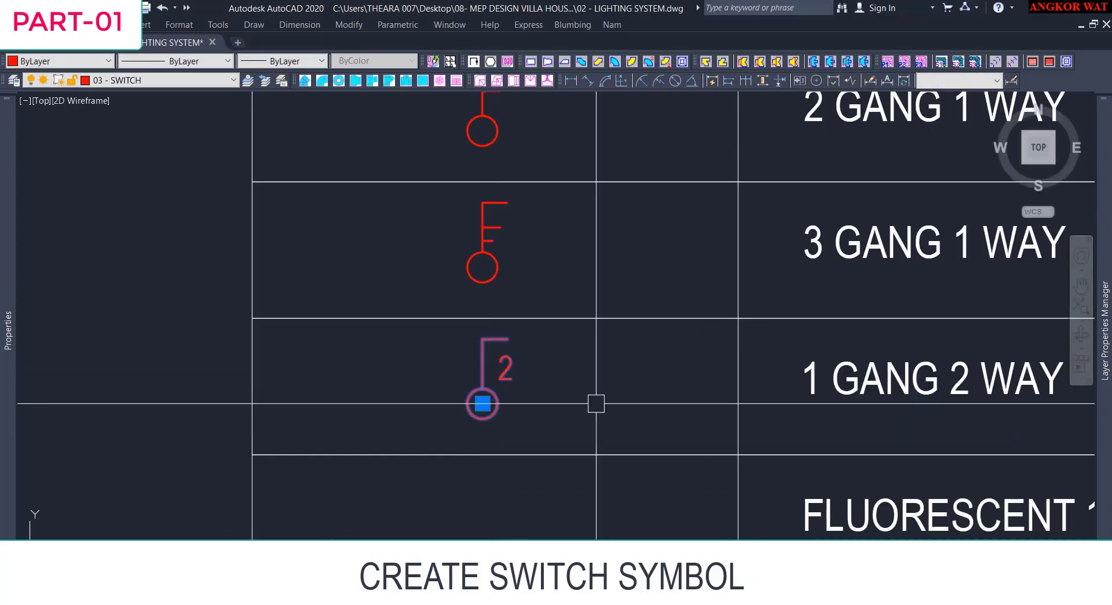
{"action": "left_click", "coordinate": [484, 402]}
{"action": "left_click", "coordinate": [595, 455]}
{"action": "key", "text": "Escape"}
Draw a short horizontal polyline tick from the middle of the fifth-row symbol's stem toward the 2.
{"action": "scroll", "coordinate": [529, 481], "scroll_direction": "up", "scroll_amount": 3}
{"action": "type", "text": "pl"}
{"action": "key", "text": "Return"}
{"action": "left_click", "coordinate": [464, 401]}
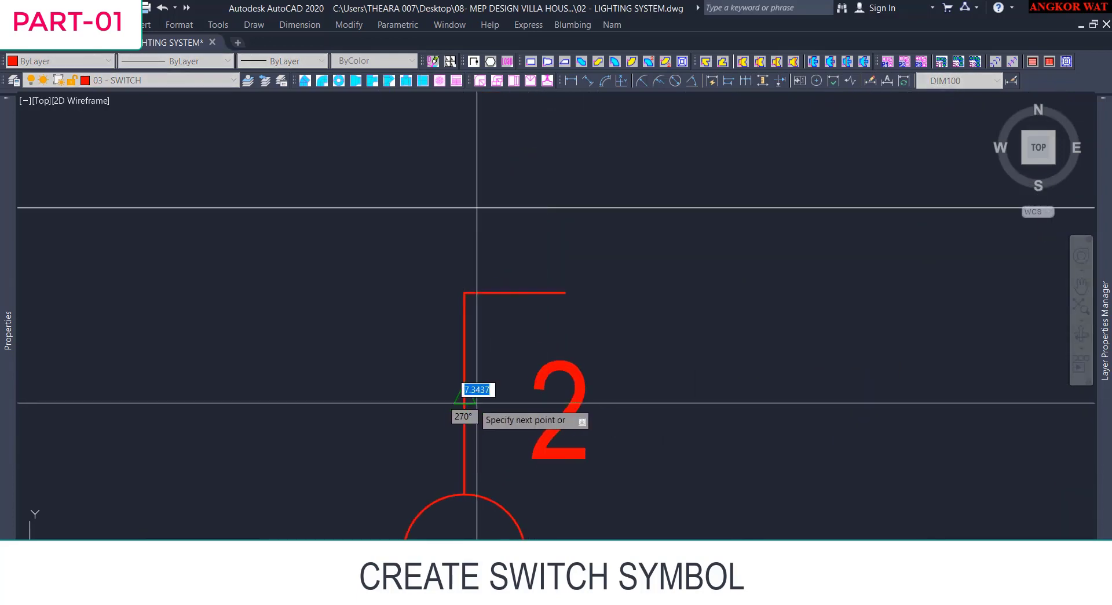
{"action": "scroll", "coordinate": [515, 409], "scroll_direction": "up", "scroll_amount": 2}
{"action": "key", "text": "Escape"}
{"action": "key", "text": "Return"}
{"action": "left_click", "coordinate": [385, 437]}
{"action": "scroll", "coordinate": [556, 417], "scroll_direction": "up", "scroll_amount": 3}
{"action": "left_click", "coordinate": [450, 397]}
Stretch the free end of the fifth-row symbol's tick toward the 2, making it about 56 units long.
{"action": "scroll", "coordinate": [495, 429], "scroll_direction": "down", "scroll_amount": 4}
{"action": "scroll", "coordinate": [503, 440], "scroll_direction": "up", "scroll_amount": 3}
{"action": "left_click", "coordinate": [434, 435]}
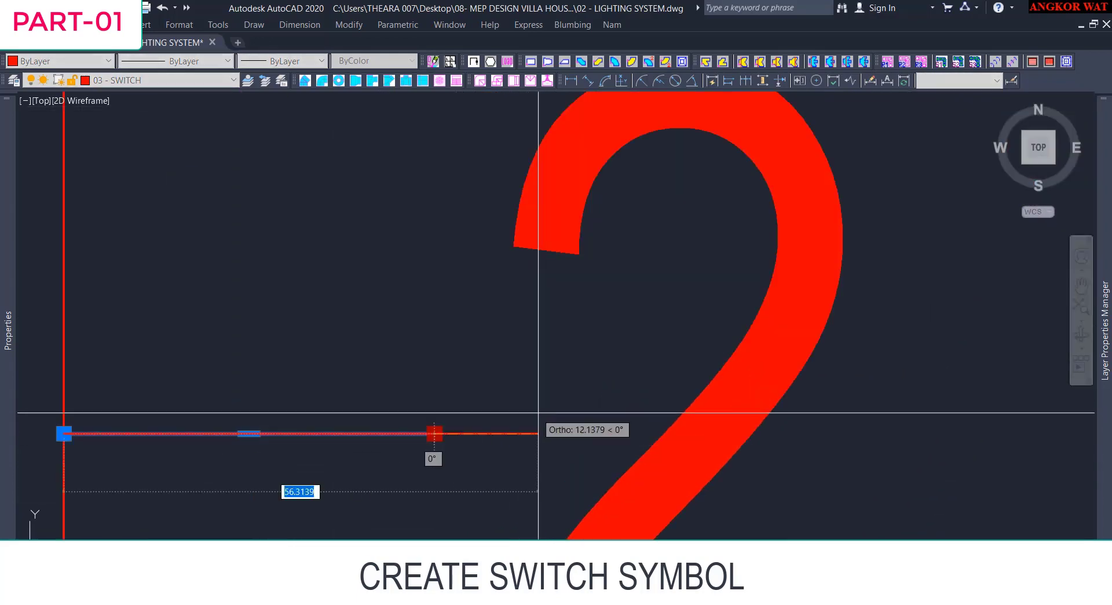
{"action": "left_click", "coordinate": [550, 413]}
Define the fifth-row symbol as the 2 GANG 2 WAY block, picking its base point at the circle's centre.
{"action": "scroll", "coordinate": [520, 352], "scroll_direction": "down", "scroll_amount": 6}
{"action": "scroll", "coordinate": [473, 395], "scroll_direction": "down", "scroll_amount": 2}
{"action": "left_click", "coordinate": [435, 285]}
{"action": "left_click", "coordinate": [551, 402]}
{"action": "type", "text": "b"}
{"action": "key", "text": "Return"}
{"action": "type", "text": "2 GANG 2 WAY"}
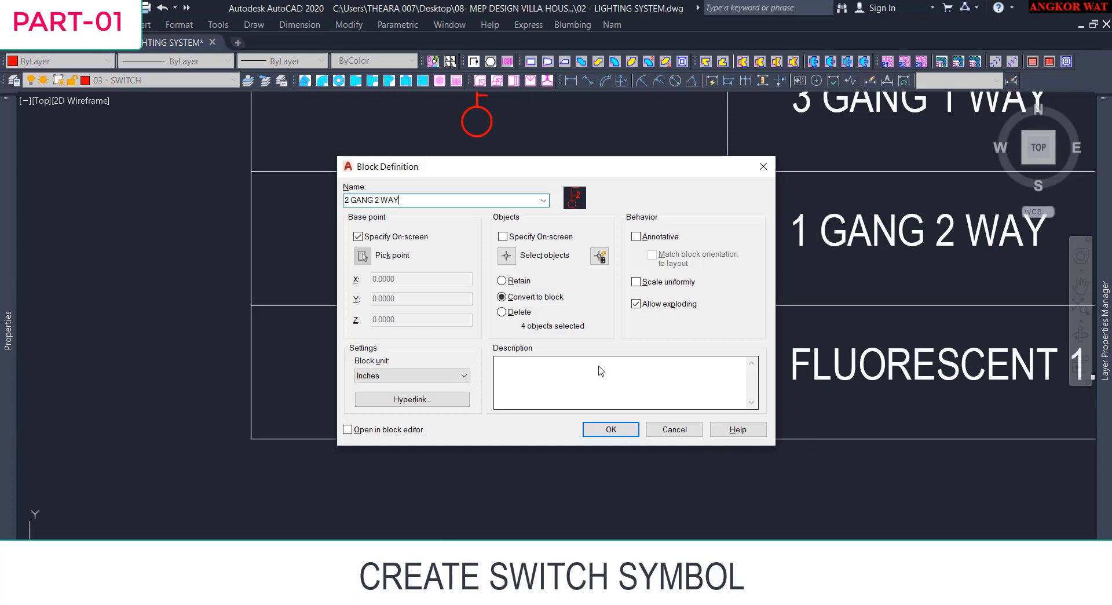
{"action": "left_click", "coordinate": [606, 429]}
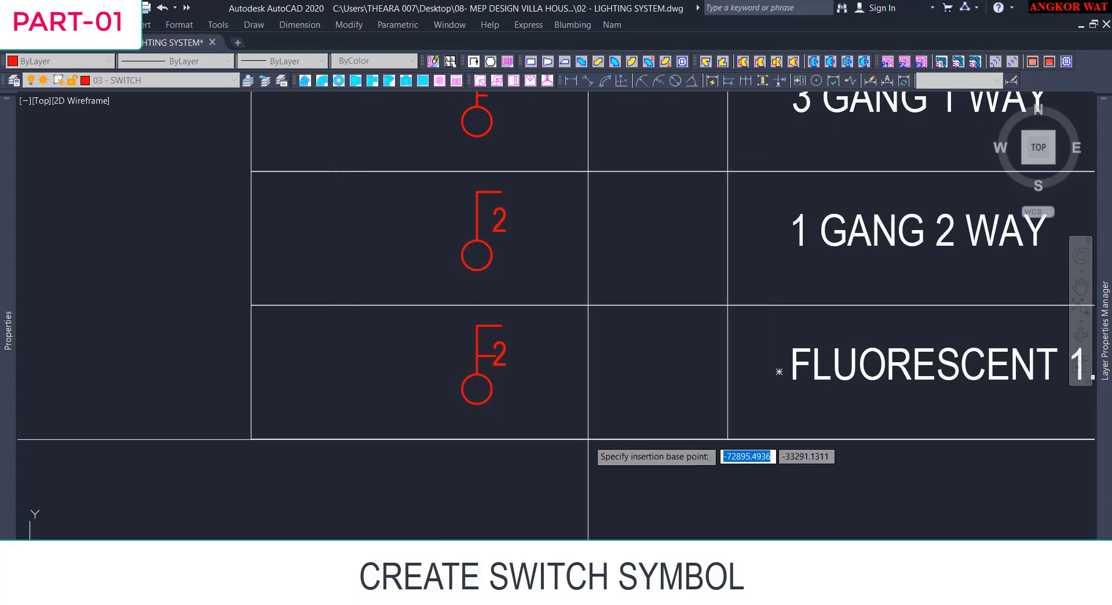
{"action": "left_click", "coordinate": [476, 389]}
Change the fifth description in the switch legend to 2 GANG 2 WAY.
{"action": "scroll", "coordinate": [484, 375], "scroll_direction": "down", "scroll_amount": 4}
{"action": "key", "text": "Escape"}
{"action": "scroll", "coordinate": [693, 378], "scroll_direction": "up", "scroll_amount": 2}
{"action": "double_click", "coordinate": [695, 371]}
{"action": "key", "text": "ctrl+a"}
{"action": "type", "text": "2 GANG 2 WA"}
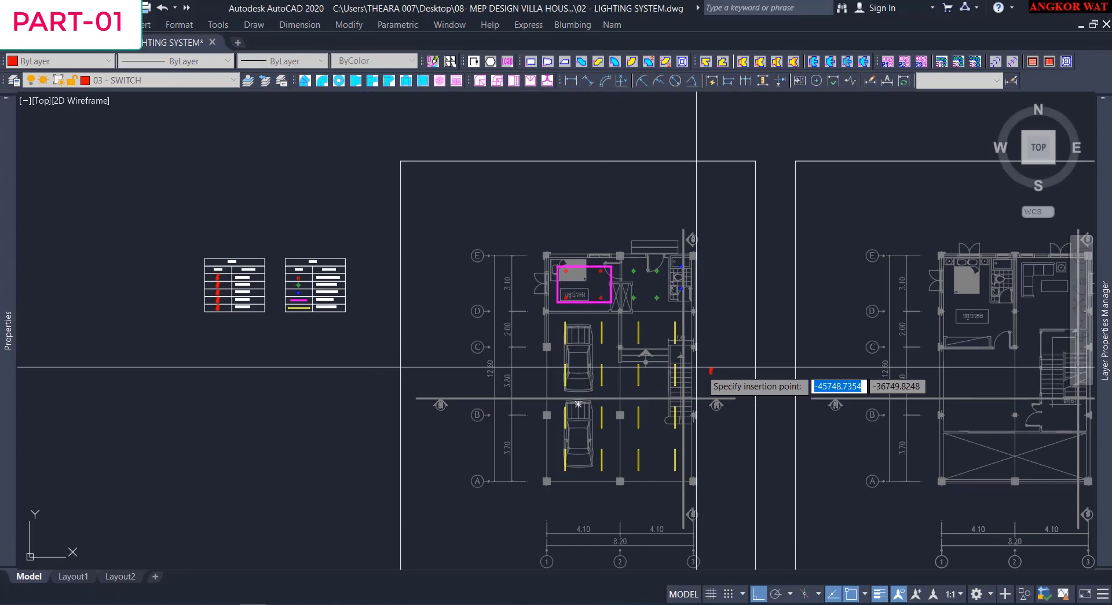
Place a two-gang one-way switch in the garage and move it by its circle's edge onto the left wall.
{"action": "scroll", "coordinate": [297, 322], "scroll_direction": "up", "scroll_amount": 10}
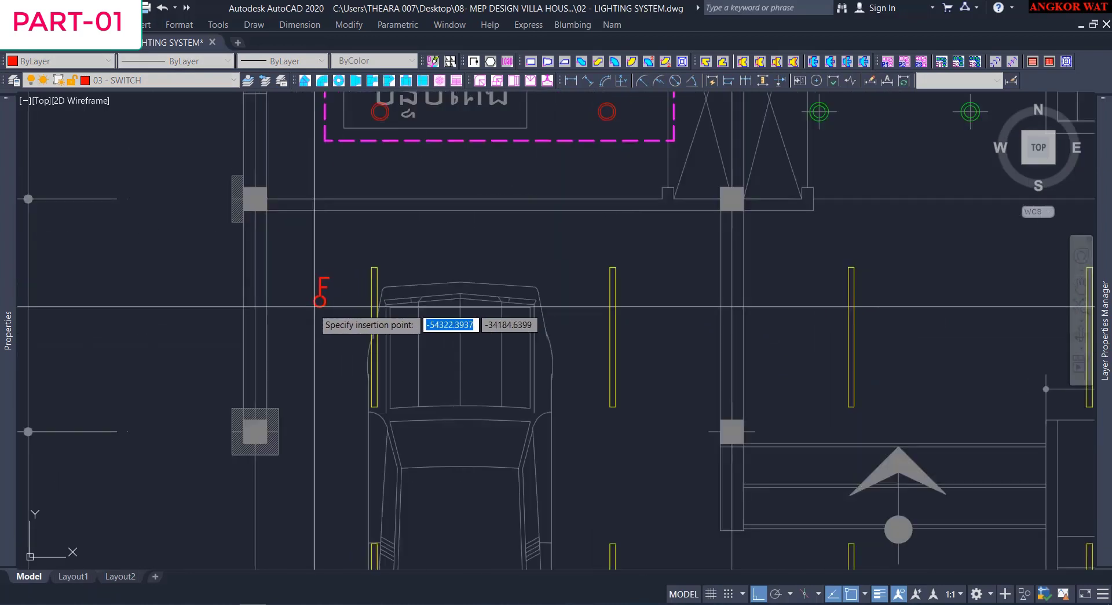
{"action": "type", "text": "m"}
{"action": "key", "text": "space"}
{"action": "left_click", "coordinate": [337, 375]}
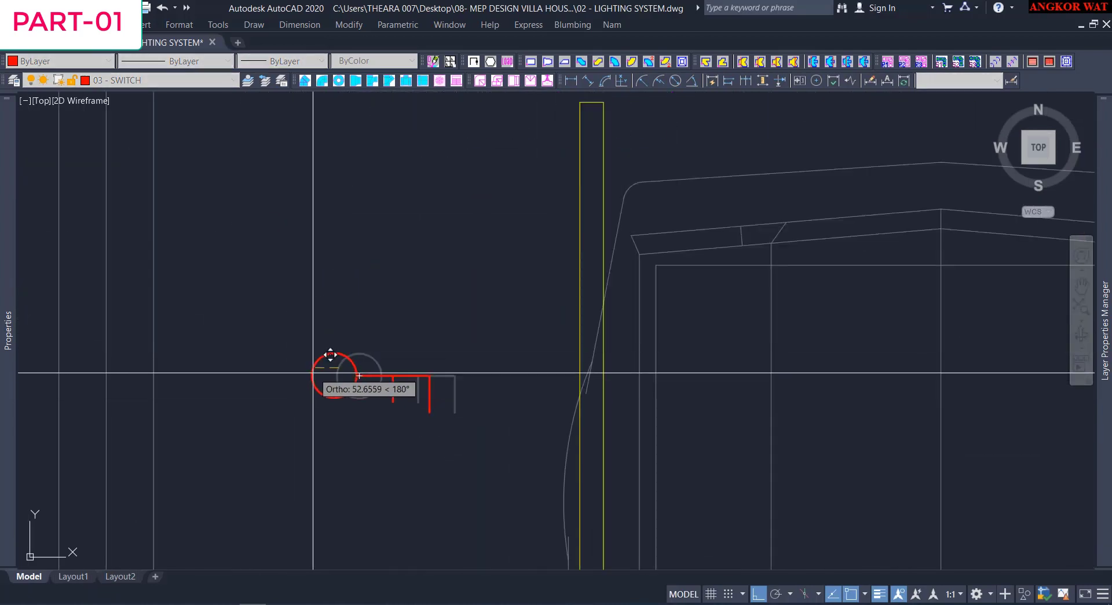
{"action": "scroll", "coordinate": [310, 375], "scroll_direction": "down", "scroll_amount": 4}
{"action": "left_click", "coordinate": [250, 376]}
Shift the two-gang switch down along the garage wall to just above the column at grid C.
{"action": "left_click", "coordinate": [258, 384]}
{"action": "type", "text": "co"}
{"action": "key", "text": "space"}
{"action": "scroll", "coordinate": [250, 378], "scroll_direction": "up", "scroll_amount": 4}
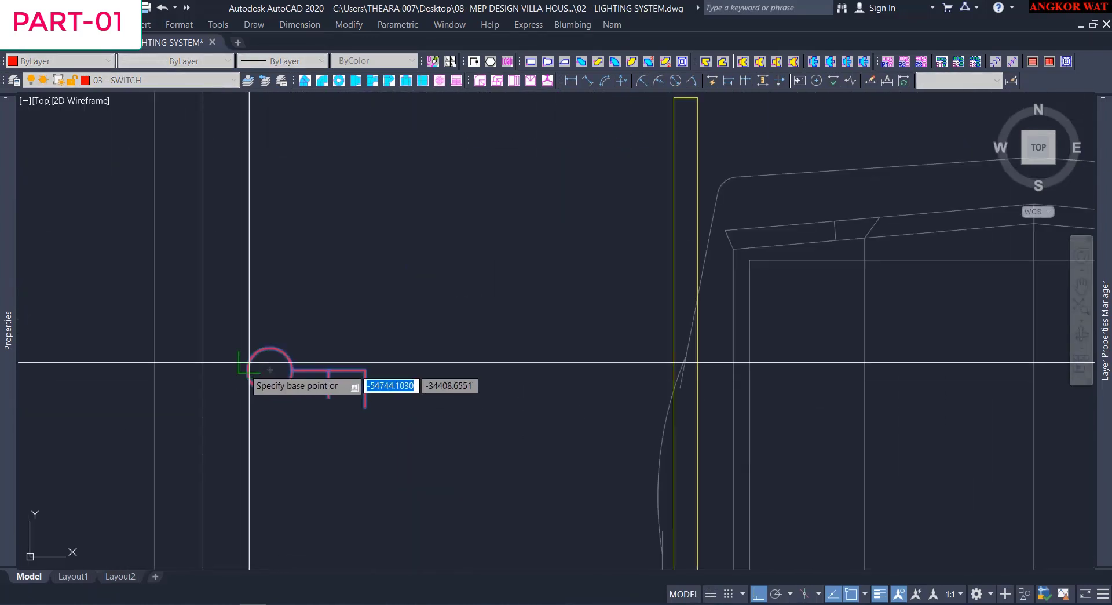
{"action": "left_click", "coordinate": [249, 370]}
{"action": "scroll", "coordinate": [250, 383], "scroll_direction": "down", "scroll_amount": 4}
{"action": "left_click", "coordinate": [250, 464]}
Make 01- LINE the current layer.
{"action": "scroll", "coordinate": [468, 339], "scroll_direction": "down", "scroll_amount": 6}
{"action": "middle_click_drag", "start_coordinate": [469, 345], "coordinate": [495, 345]}
{"action": "mouse_move", "coordinate": [1104, 330]}
{"action": "left_click", "coordinate": [760, 153]}
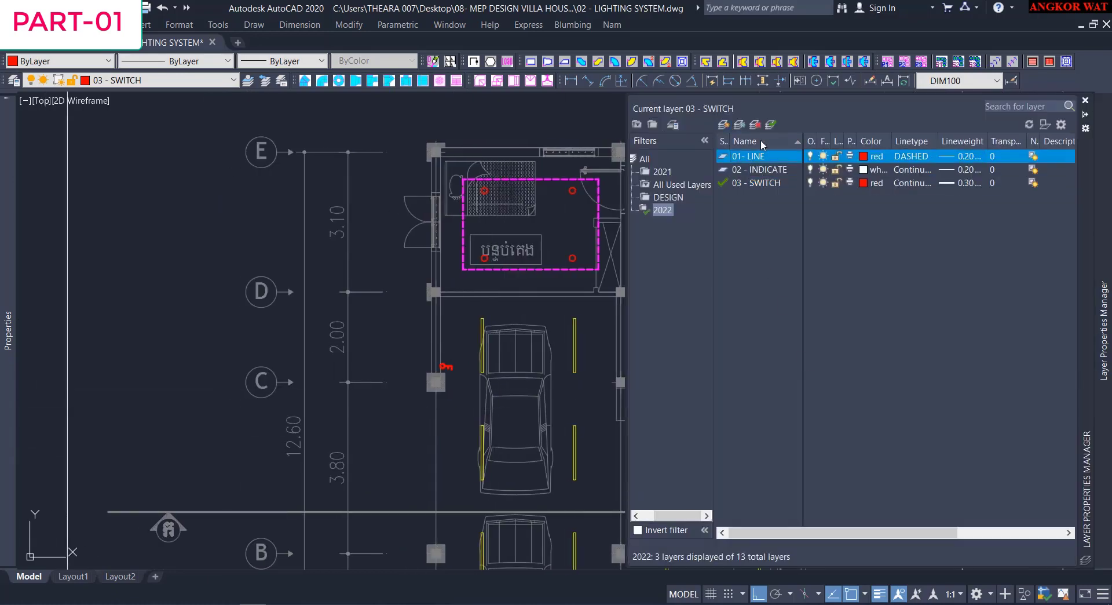
{"action": "scroll", "coordinate": [485, 407], "scroll_direction": "up", "scroll_amount": 3}
{"action": "type", "text": "pl"}
{"action": "key", "text": "space"}
{"action": "key", "text": "space"}
{"action": "key", "text": "Escape"}
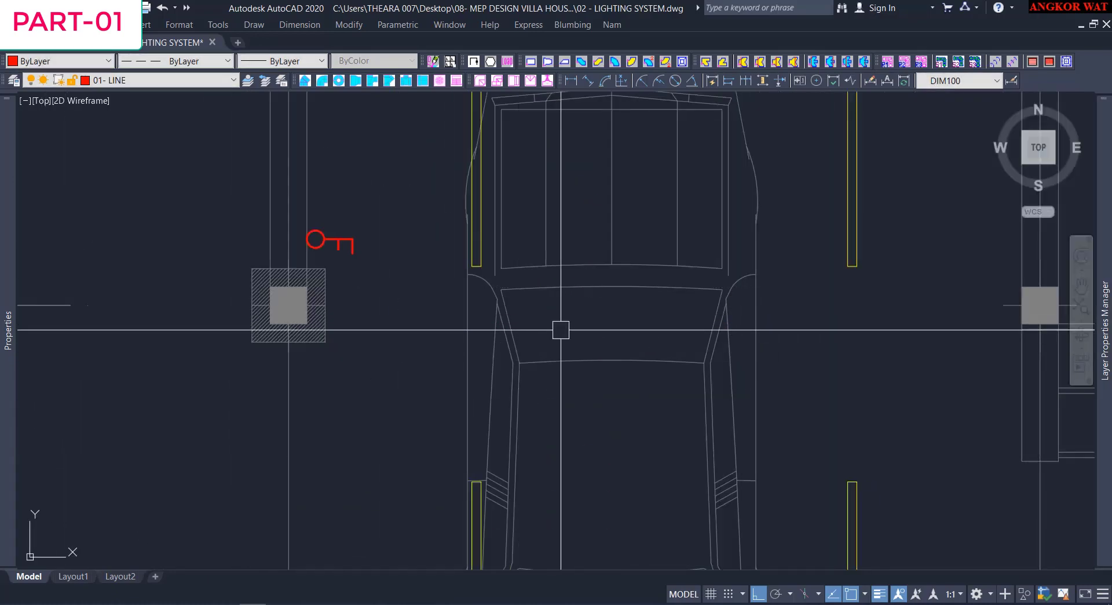
{"action": "scroll", "coordinate": [561, 330], "scroll_direction": "down", "scroll_amount": 1}
{"action": "key", "text": "space"}
{"action": "scroll", "coordinate": [420, 275], "scroll_direction": "up", "scroll_amount": 3}
{"action": "left_click", "coordinate": [368, 270]}
{"action": "scroll", "coordinate": [468, 283], "scroll_direction": "down", "scroll_amount": 3}
{"action": "middle_click_drag", "start_coordinate": [495, 266], "coordinate": [492, 335]}
{"action": "key", "text": "Escape"}
{"action": "scroll", "coordinate": [492, 335], "scroll_direction": "up", "scroll_amount": 1}
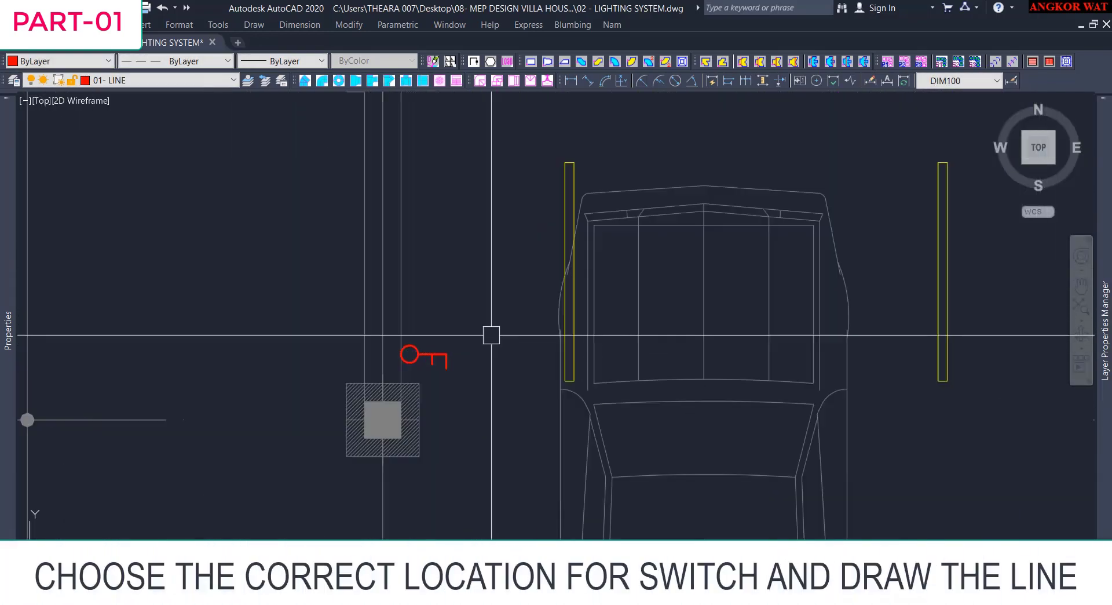
{"action": "scroll", "coordinate": [483, 341], "scroll_direction": "up", "scroll_amount": 1}
Draw the dashed circuit line from the two-gang switch across the garage, dropping to the topmost fluorescents of the first and third columns.
{"action": "key", "text": "space"}
{"action": "left_click", "coordinate": [365, 364]}
{"action": "scroll", "coordinate": [458, 295], "scroll_direction": "down", "scroll_amount": 3}
{"action": "scroll", "coordinate": [449, 249], "scroll_direction": "down", "scroll_amount": 3}
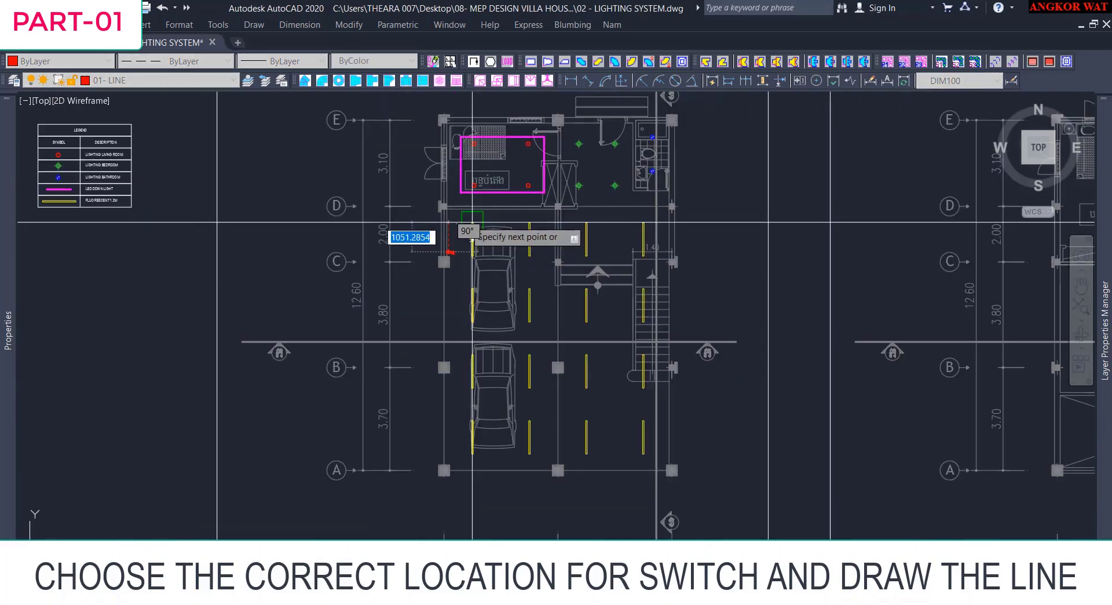
{"action": "scroll", "coordinate": [465, 247], "scroll_direction": "up", "scroll_amount": 2}
{"action": "scroll", "coordinate": [465, 248], "scroll_direction": "up", "scroll_amount": 2}
{"action": "scroll", "coordinate": [495, 226], "scroll_direction": "up", "scroll_amount": 2}
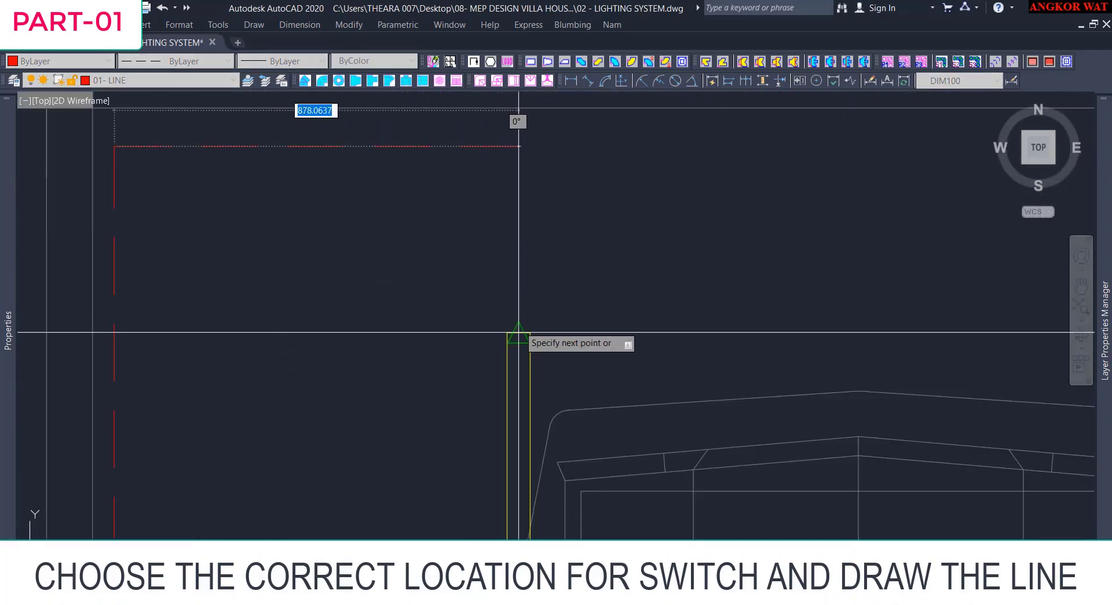
{"action": "left_click", "coordinate": [519, 307]}
{"action": "left_click", "coordinate": [519, 333]}
{"action": "left_click", "coordinate": [519, 146]}
{"action": "scroll", "coordinate": [496, 225], "scroll_direction": "down", "scroll_amount": 6}
{"action": "scroll", "coordinate": [553, 224], "scroll_direction": "up", "scroll_amount": 2}
{"action": "scroll", "coordinate": [559, 234], "scroll_direction": "up", "scroll_amount": 5}
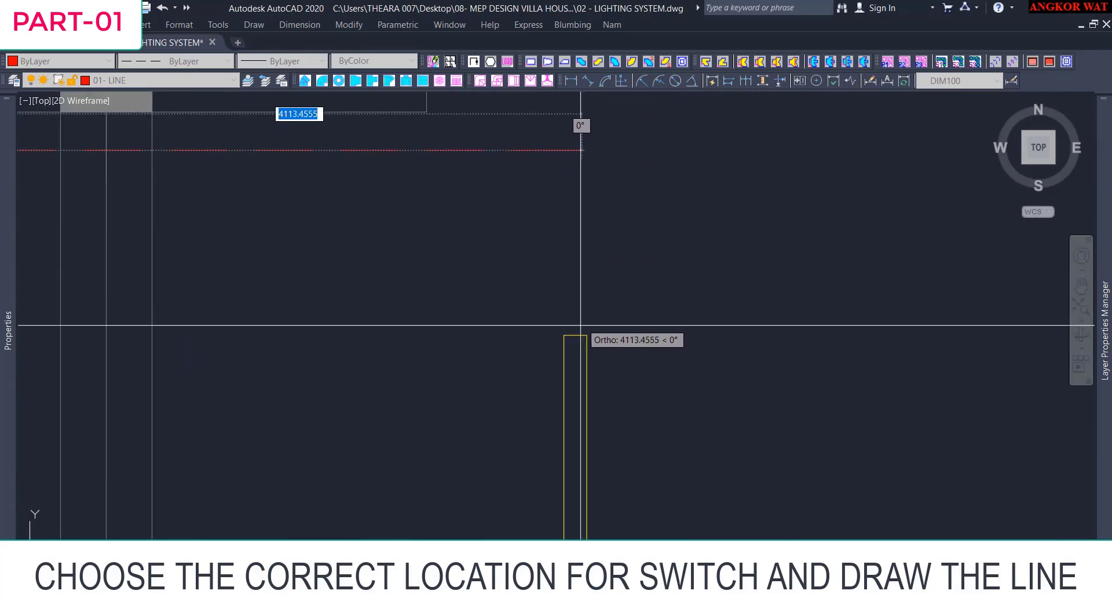
Run a dashed circuit line down beside the third column of fluorescents, with a branch to each remaining light.
{"action": "scroll", "coordinate": [575, 334], "scroll_direction": "down", "scroll_amount": 5}
{"action": "scroll", "coordinate": [504, 377], "scroll_direction": "up", "scroll_amount": 3}
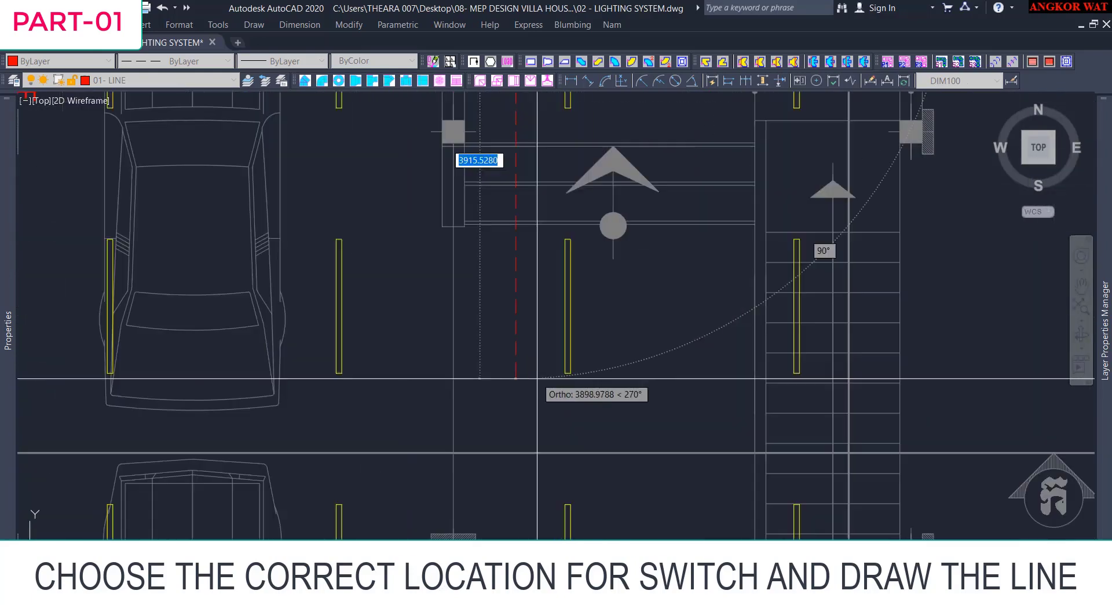
{"action": "scroll", "coordinate": [479, 205], "scroll_direction": "down", "scroll_amount": 4}
{"action": "scroll", "coordinate": [492, 306], "scroll_direction": "up", "scroll_amount": 3}
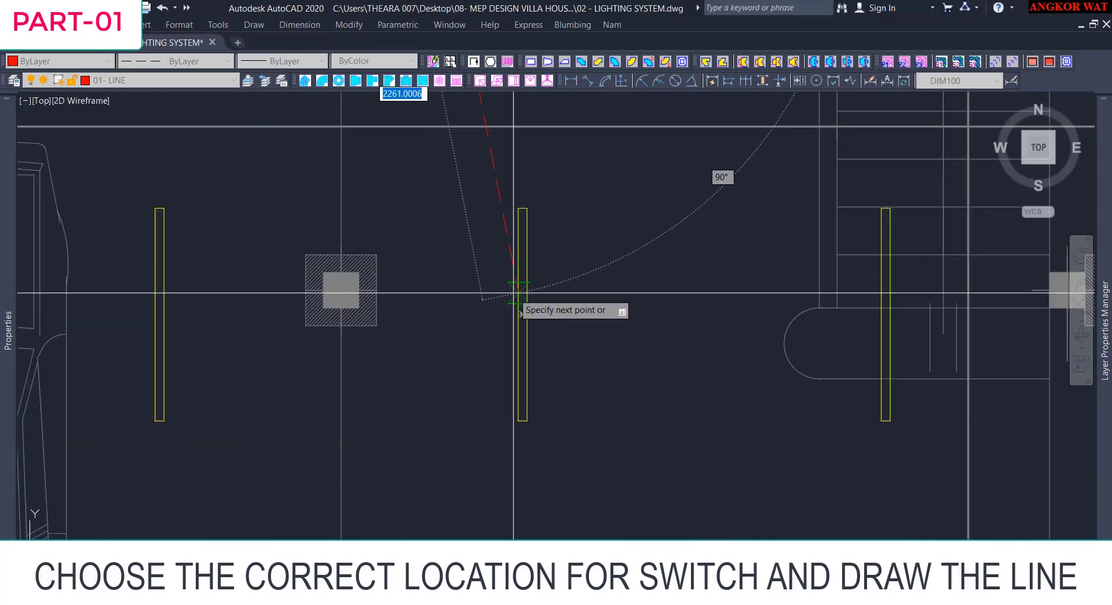
{"action": "left_click", "coordinate": [490, 312]}
{"action": "scroll", "coordinate": [519, 321], "scroll_direction": "up", "scroll_amount": 3}
{"action": "left_click", "coordinate": [533, 288]}
{"action": "scroll", "coordinate": [288, 311], "scroll_direction": "down", "scroll_amount": 4}
{"action": "scroll", "coordinate": [435, 340], "scroll_direction": "up", "scroll_amount": 3}
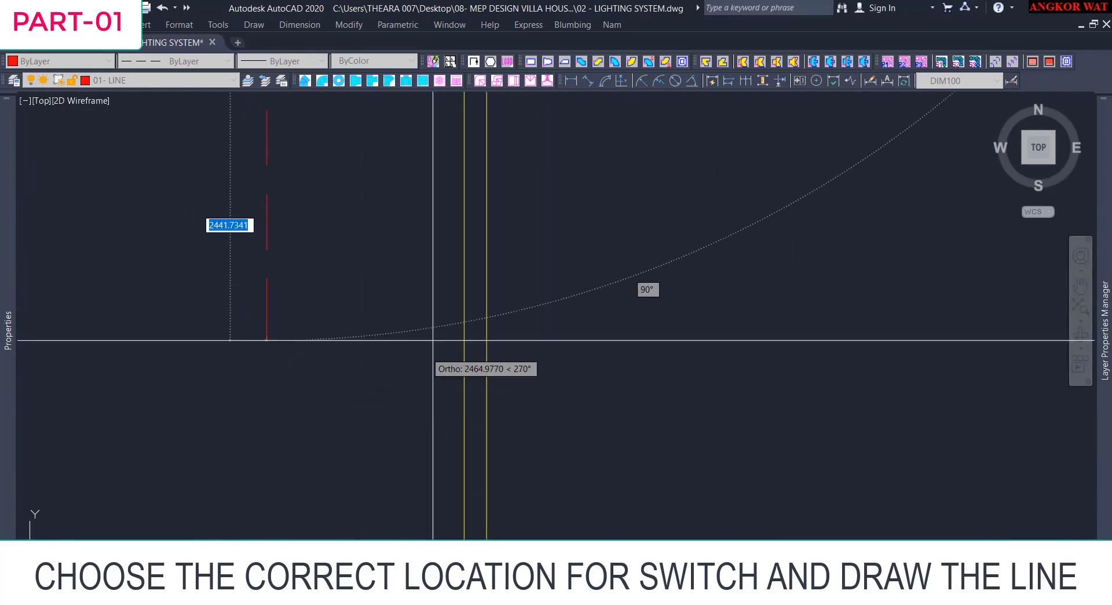
{"action": "scroll", "coordinate": [475, 328], "scroll_direction": "down", "scroll_amount": 4}
{"action": "scroll", "coordinate": [459, 272], "scroll_direction": "up", "scroll_amount": 4}
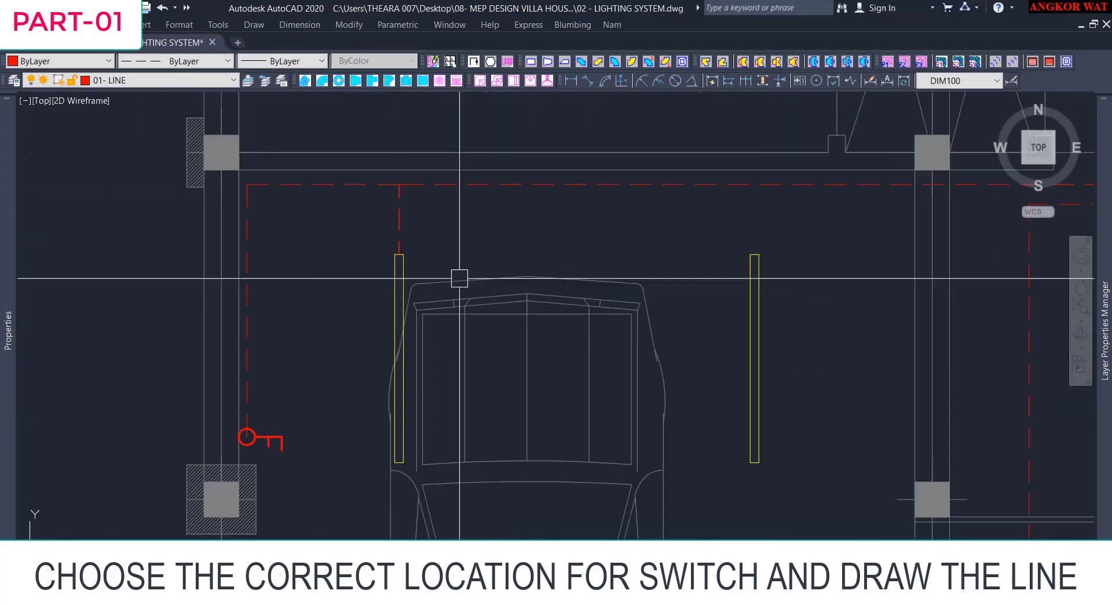
Run a dashed circuit line down beside the first column of fluorescents, with a branch to the centre of each light.
{"action": "left_click", "coordinate": [305, 203]}
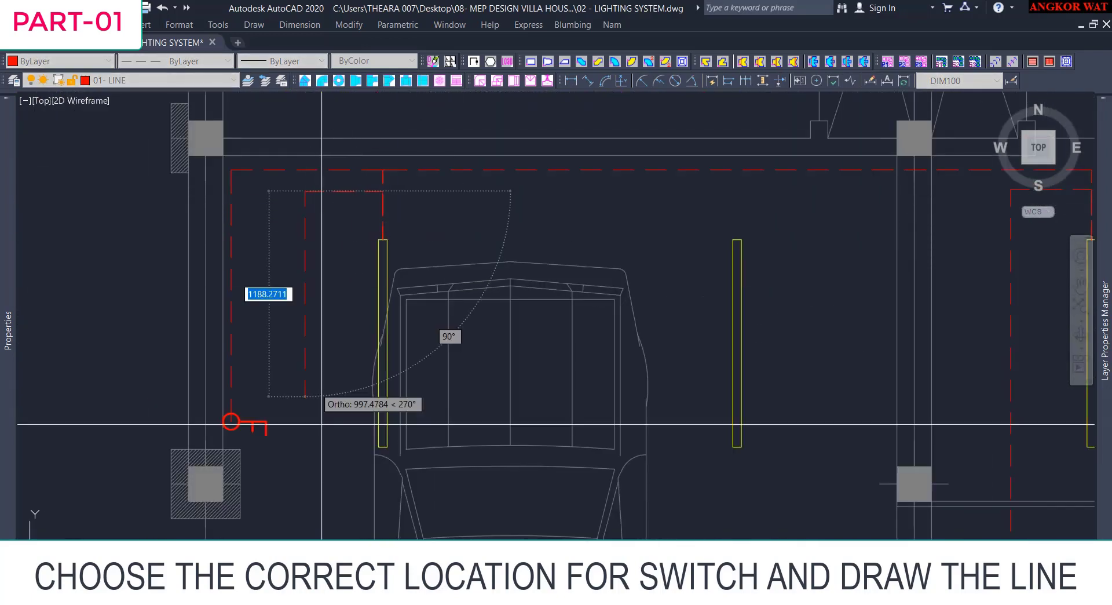
{"action": "scroll", "coordinate": [451, 358], "scroll_direction": "down", "scroll_amount": 4}
{"action": "scroll", "coordinate": [436, 423], "scroll_direction": "up", "scroll_amount": 6}
{"action": "left_click", "coordinate": [534, 373]}
{"action": "scroll", "coordinate": [524, 381], "scroll_direction": "up", "scroll_amount": 2}
{"action": "scroll", "coordinate": [517, 382], "scroll_direction": "down", "scroll_amount": 4}
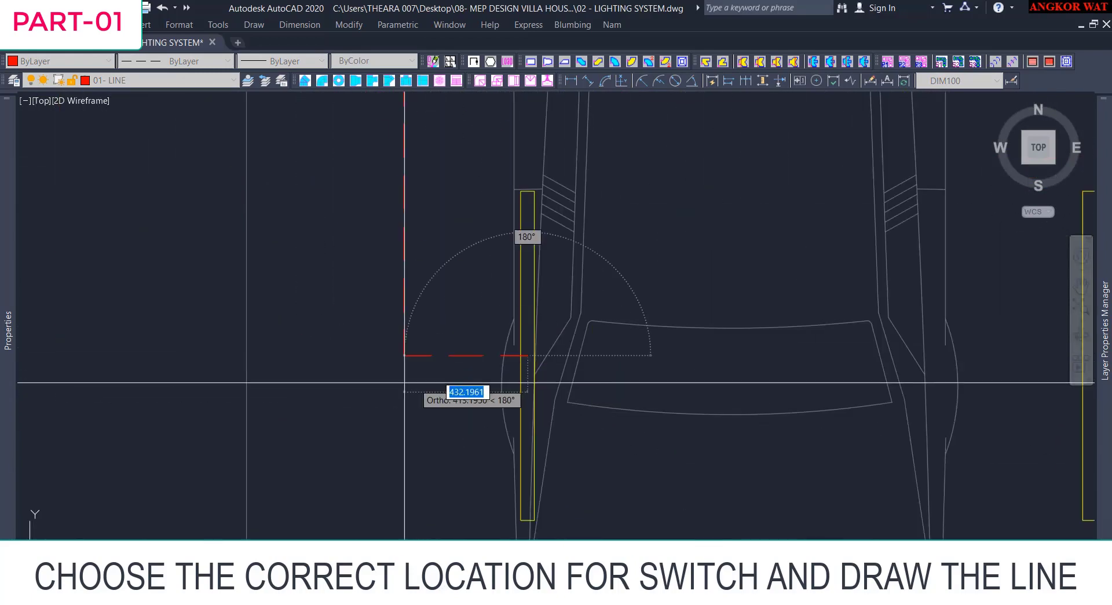
{"action": "scroll", "coordinate": [510, 371], "scroll_direction": "up", "scroll_amount": 5}
{"action": "scroll", "coordinate": [430, 372], "scroll_direction": "down", "scroll_amount": 5}
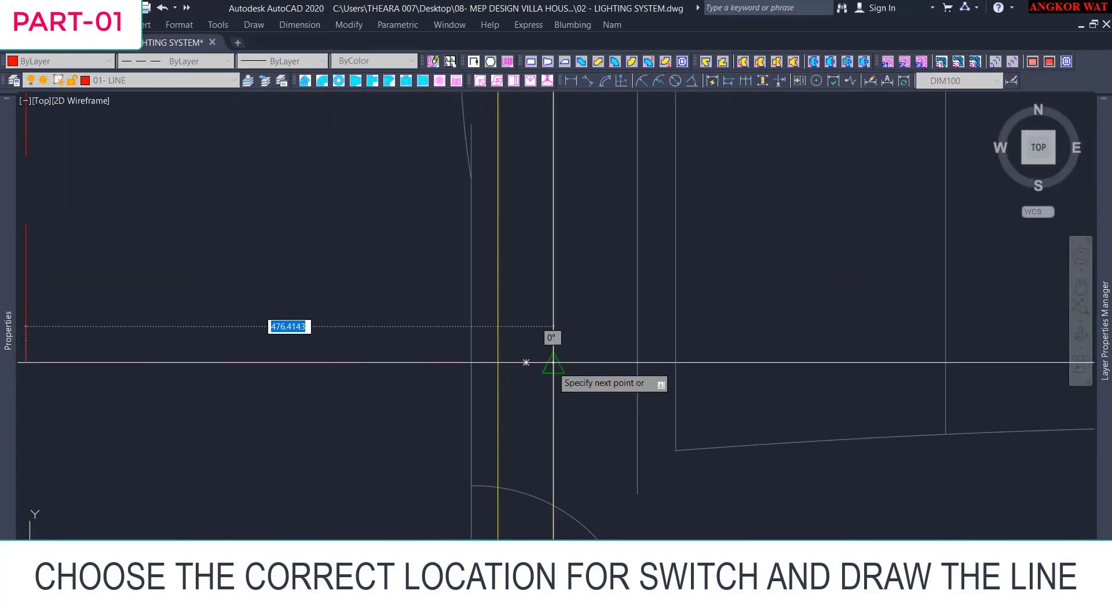
{"action": "scroll", "coordinate": [370, 348], "scroll_direction": "up", "scroll_amount": 3}
{"action": "scroll", "coordinate": [439, 302], "scroll_direction": "up", "scroll_amount": 5}
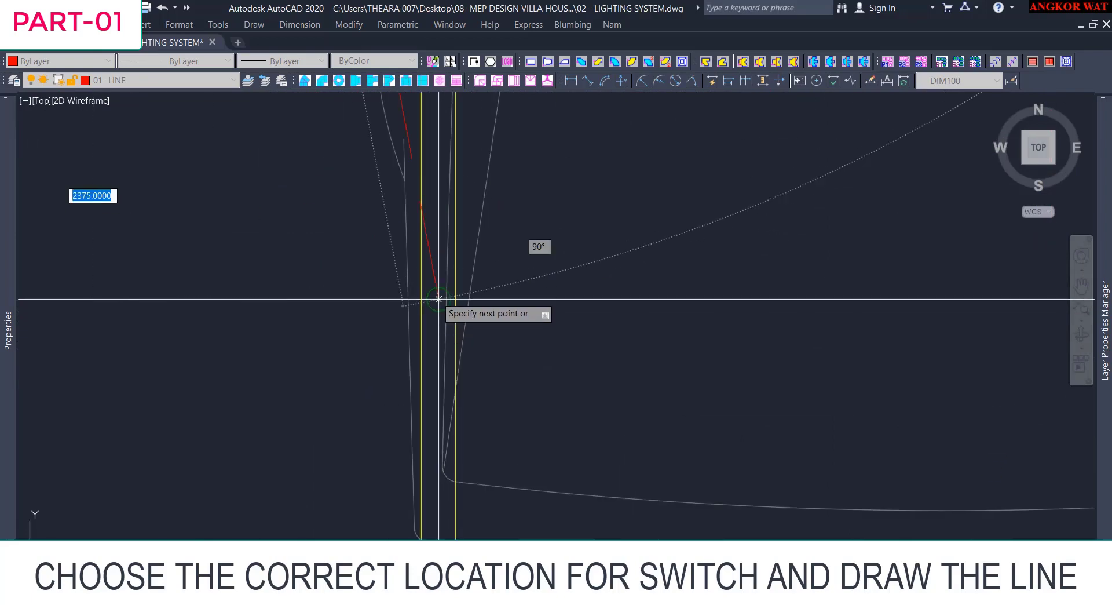
{"action": "key", "text": "Escape"}
Start Fillet with a new radius and round the red circuit line's corners between the switch and the first column of fluorescents.
{"action": "scroll", "coordinate": [435, 296], "scroll_direction": "down", "scroll_amount": 7}
{"action": "middle_click_drag", "start_coordinate": [480, 232], "coordinate": [488, 293]}
{"action": "type", "text": "f"}
{"action": "key", "text": "space"}
{"action": "type", "text": "r"}
{"action": "key", "text": "space"}
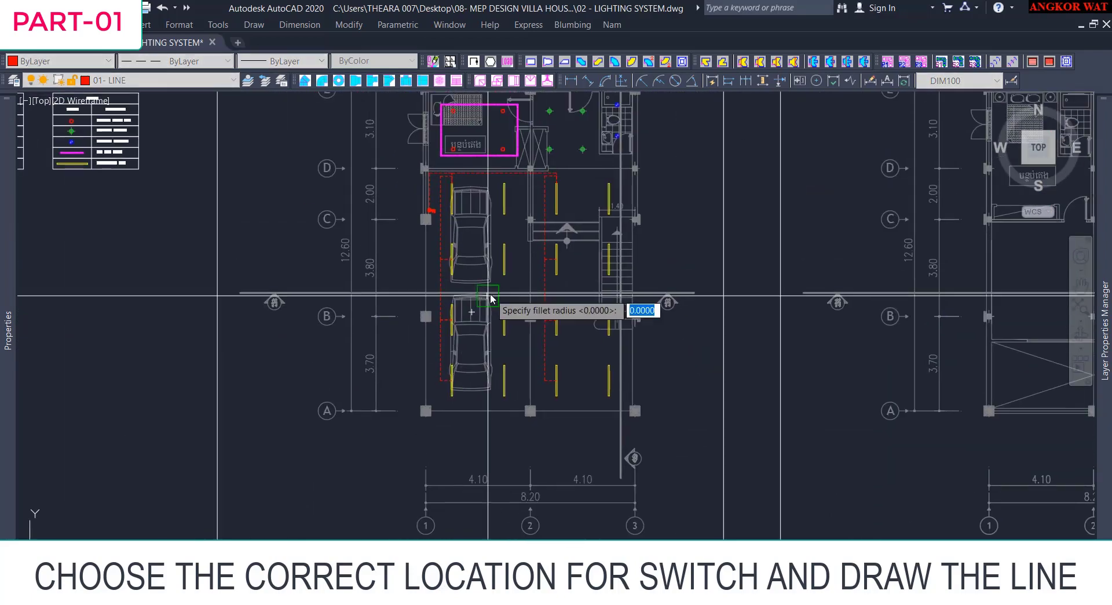
{"action": "scroll", "coordinate": [406, 157], "scroll_direction": "up", "scroll_amount": 5}
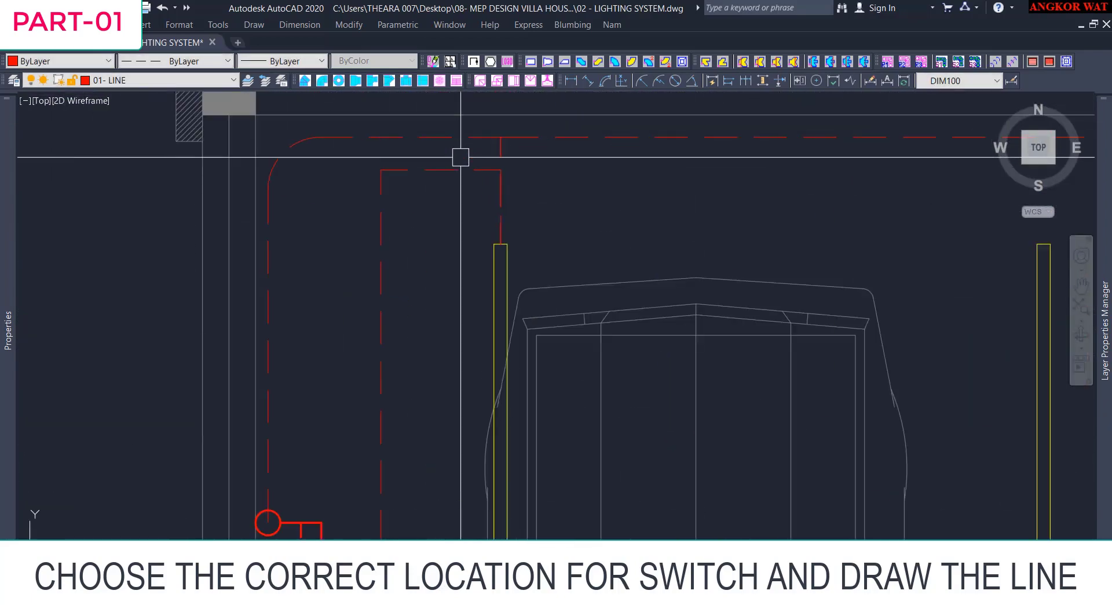
{"action": "middle_click_drag", "start_coordinate": [459, 157], "coordinate": [521, 243]}
{"action": "left_click", "coordinate": [447, 282]}
{"action": "left_click", "coordinate": [537, 253]}
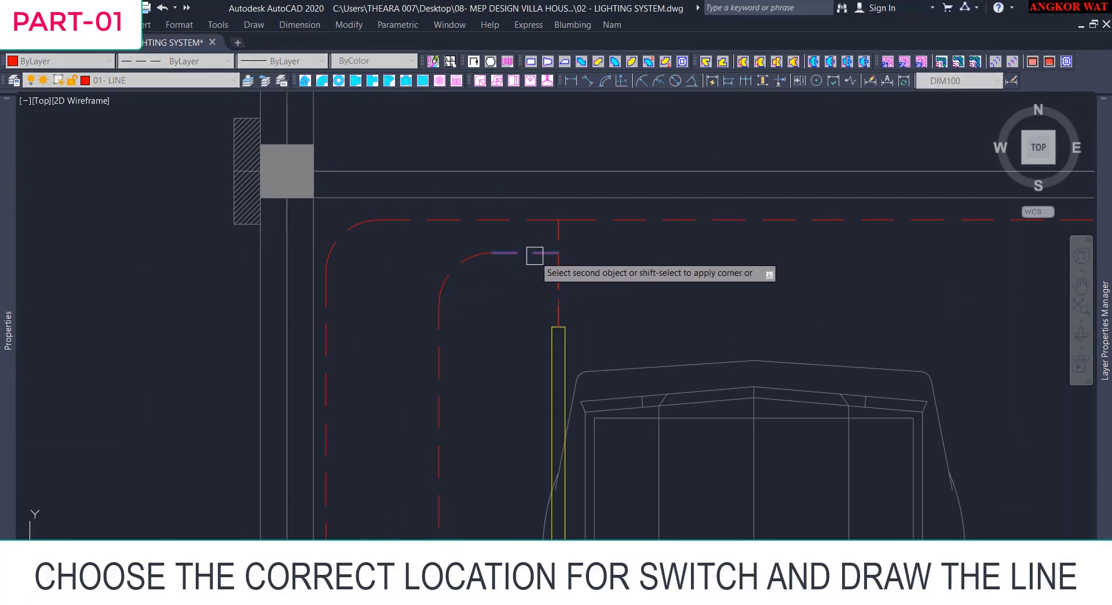
Fillet the red circuit lines where they meet above the first column's topmost fluorescent.
{"action": "left_click", "coordinate": [553, 278]}
{"action": "type", "text": "f"}
{"action": "key", "text": "space"}
{"action": "scroll", "coordinate": [555, 219], "scroll_direction": "up", "scroll_amount": 4}
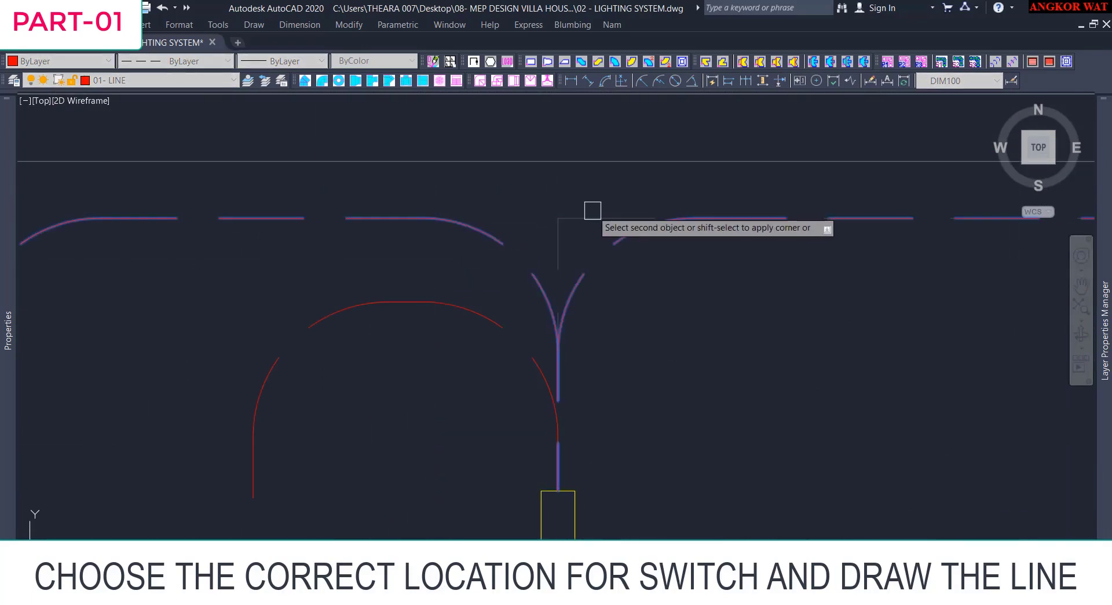
{"action": "left_click", "coordinate": [593, 210]}
{"action": "scroll", "coordinate": [522, 249], "scroll_direction": "down", "scroll_amount": 10}
Fillet the red circuit line's corners above and beside the third column's topmost fluorescent.
{"action": "middle_click_drag", "start_coordinate": [631, 338], "coordinate": [489, 355]}
{"action": "key", "text": "space"}
{"action": "scroll", "coordinate": [804, 251], "scroll_direction": "up", "scroll_amount": 5}
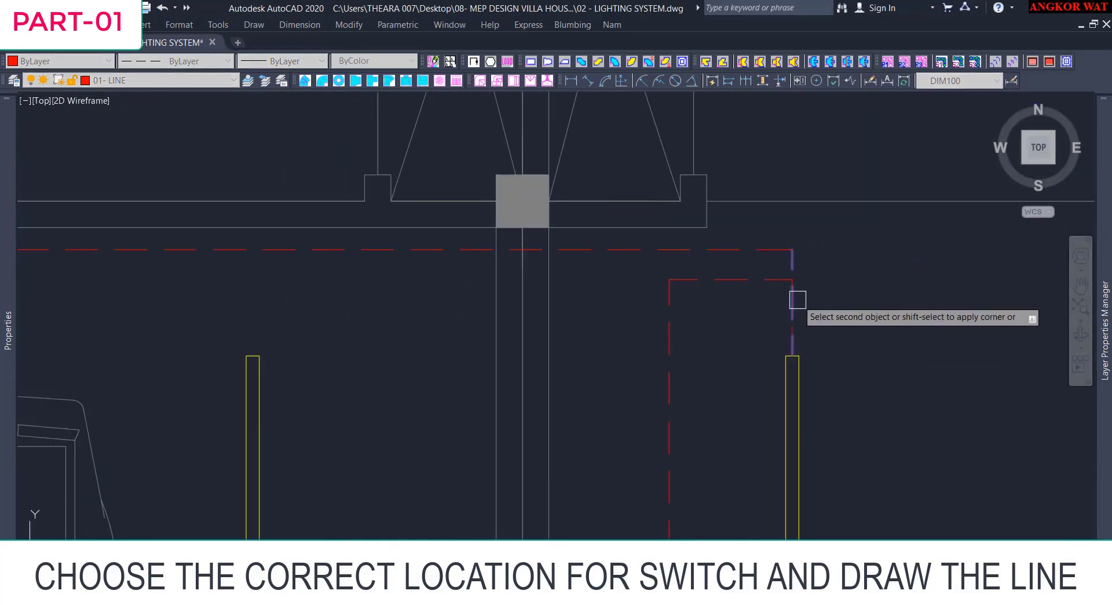
{"action": "scroll", "coordinate": [789, 276], "scroll_direction": "up", "scroll_amount": 8}
{"action": "left_click", "coordinate": [806, 279]}
{"action": "left_click", "coordinate": [707, 294]}
{"action": "key", "text": "space"}
{"action": "scroll", "coordinate": [701, 296], "scroll_direction": "down", "scroll_amount": 8}
{"action": "left_click", "coordinate": [612, 298]}
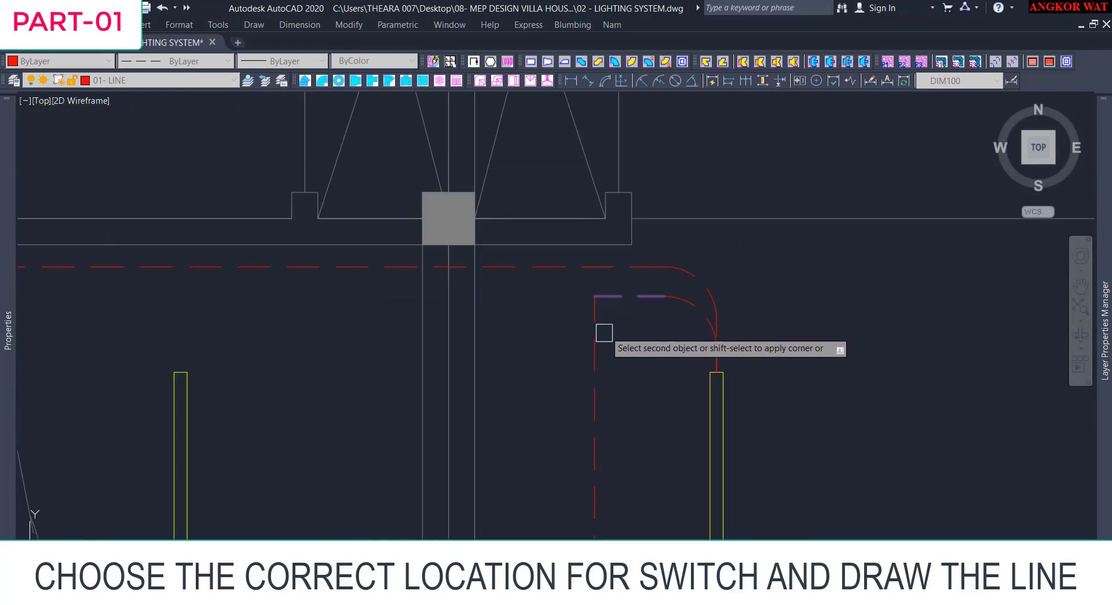
{"action": "left_click", "coordinate": [598, 337]}
Round both sides of the red branch to the third column's second fluorescent.
{"action": "scroll", "coordinate": [612, 288], "scroll_direction": "down", "scroll_amount": 2}
{"action": "scroll", "coordinate": [612, 288], "scroll_direction": "down", "scroll_amount": 3}
{"action": "middle_click_drag", "start_coordinate": [613, 423], "coordinate": [649, 254]}
{"action": "scroll", "coordinate": [649, 254], "scroll_direction": "up", "scroll_amount": 3}
{"action": "scroll", "coordinate": [636, 256], "scroll_direction": "up", "scroll_amount": 6}
{"action": "left_click", "coordinate": [672, 223]}
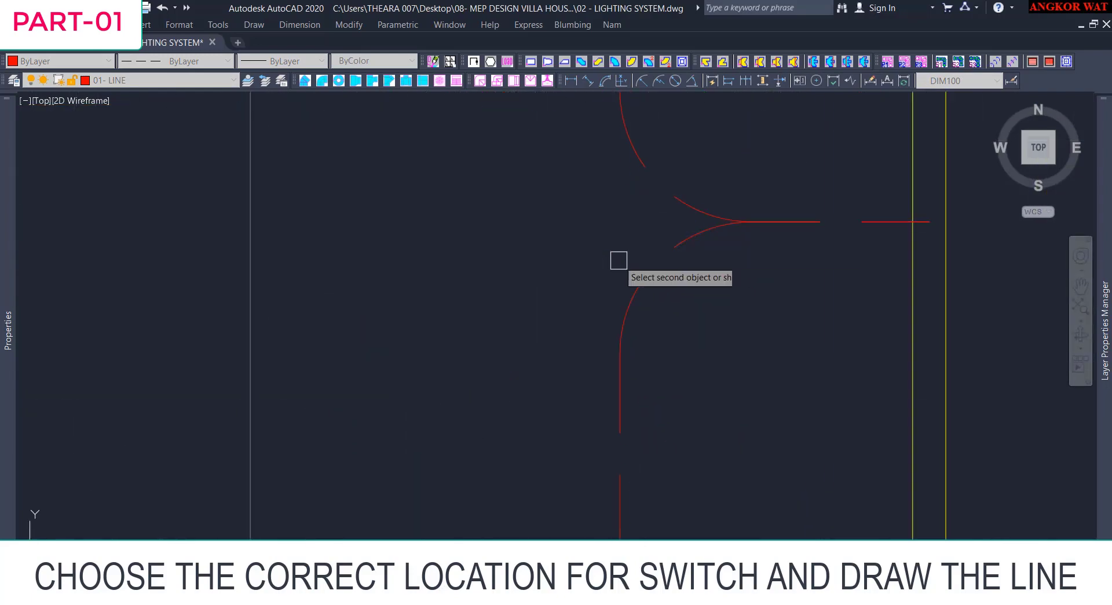
{"action": "left_click", "coordinate": [619, 259]}
{"action": "scroll", "coordinate": [631, 243], "scroll_direction": "down", "scroll_amount": 8}
Round the red branch to the third column's third fluorescent and the corner at its last fluorescent.
{"action": "left_click", "coordinate": [632, 412]}
{"action": "left_click", "coordinate": [639, 456]}
{"action": "scroll", "coordinate": [637, 455], "scroll_direction": "up", "scroll_amount": 6}
{"action": "left_click", "coordinate": [682, 453]}
{"action": "left_click", "coordinate": [596, 486]}
{"action": "key", "text": "space"}
{"action": "scroll", "coordinate": [593, 486], "scroll_direction": "down", "scroll_amount": 4}
{"action": "middle_click_drag", "start_coordinate": [594, 486], "coordinate": [675, 191]}
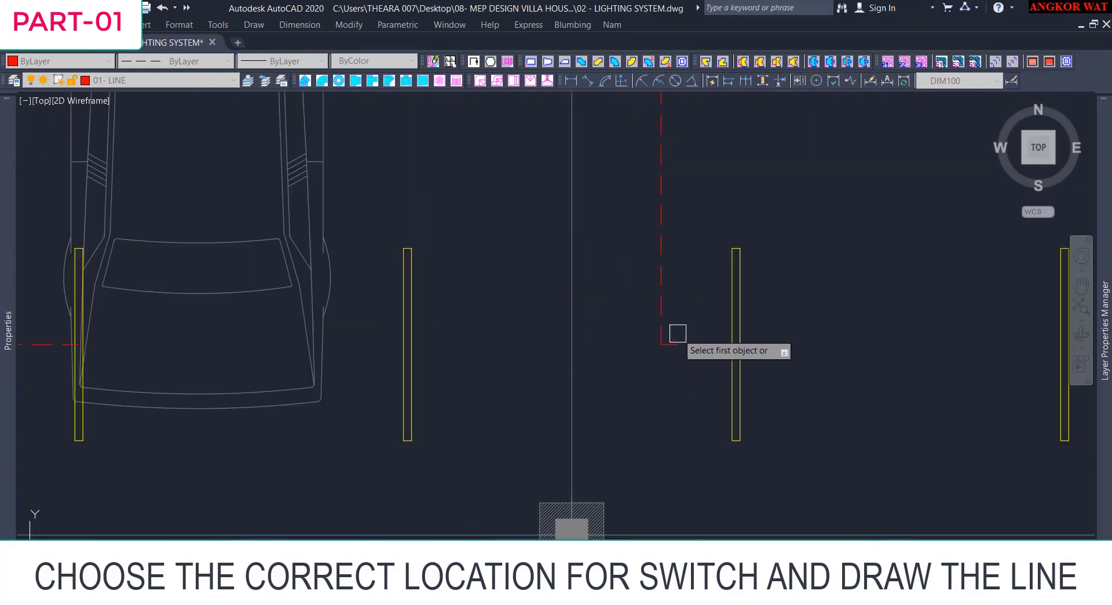
{"action": "left_click", "coordinate": [676, 337]}
{"action": "left_click", "coordinate": [661, 316]}
Round the first column's red circuit at each branch and at the corner to its last fluorescent.
{"action": "scroll", "coordinate": [475, 299], "scroll_direction": "down", "scroll_amount": 4}
{"action": "middle_click_drag", "start_coordinate": [407, 253], "coordinate": [527, 286]}
{"action": "key", "text": "space"}
{"action": "scroll", "coordinate": [478, 348], "scroll_direction": "up", "scroll_amount": 8}
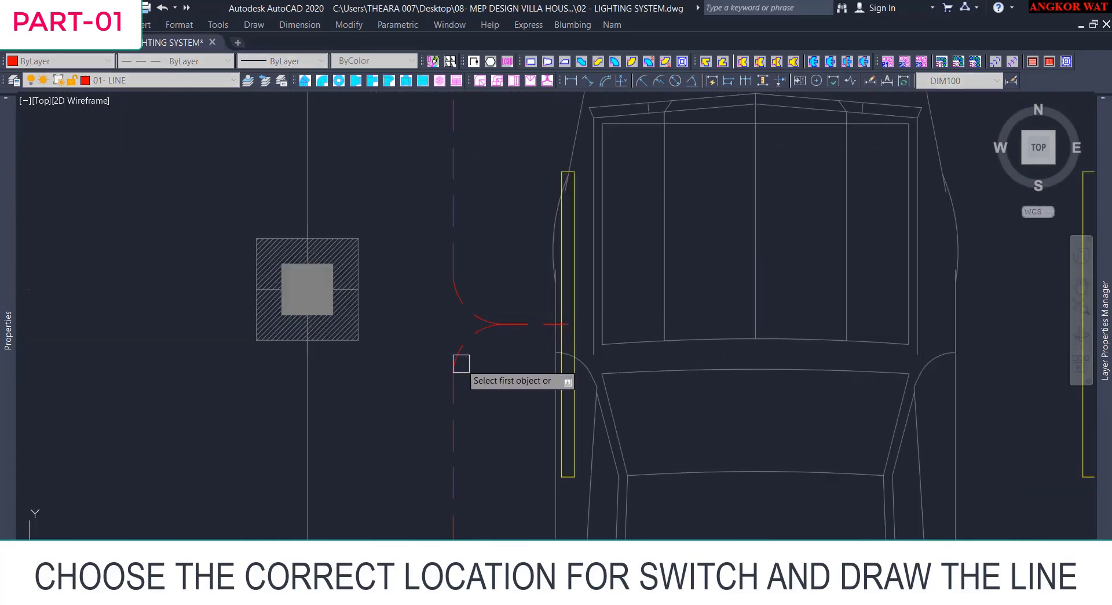
{"action": "scroll", "coordinate": [461, 363], "scroll_direction": "down", "scroll_amount": 5}
{"action": "scroll", "coordinate": [460, 295], "scroll_direction": "up", "scroll_amount": 4}
{"action": "left_click", "coordinate": [474, 299]}
{"action": "scroll", "coordinate": [483, 320], "scroll_direction": "up", "scroll_amount": 4}
{"action": "left_click", "coordinate": [473, 288]}
{"action": "key", "text": "space"}
{"action": "scroll", "coordinate": [544, 429], "scroll_direction": "down", "scroll_amount": 7}
{"action": "key", "text": "Escape"}
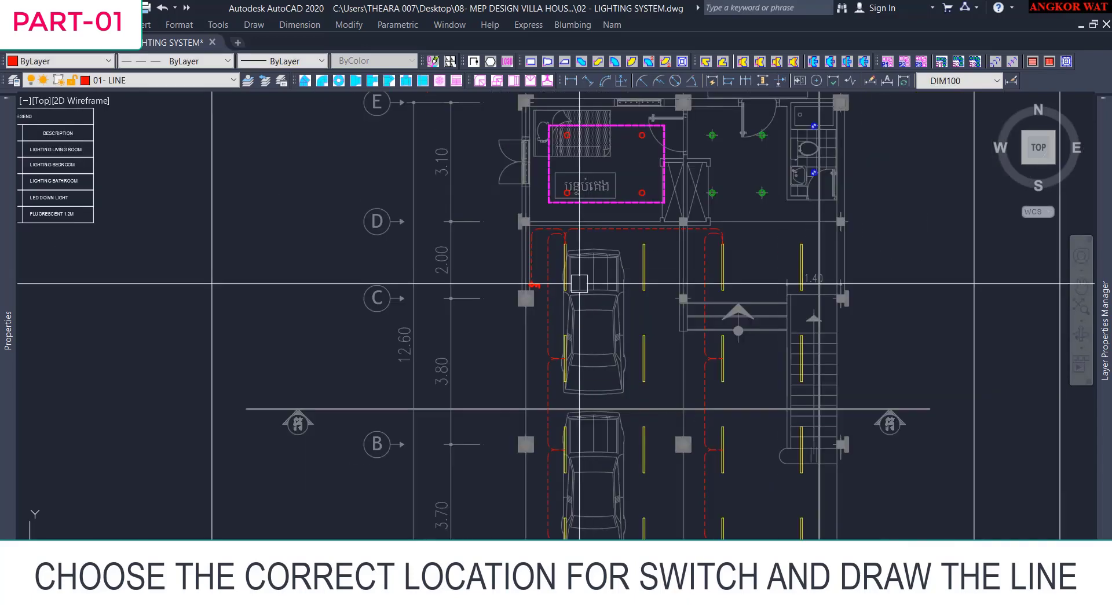
Set the current object colour to Green.
{"action": "scroll", "coordinate": [570, 284], "scroll_direction": "up", "scroll_amount": 5}
{"action": "left_click", "coordinate": [86, 61]}
{"action": "left_click", "coordinate": [34, 134]}
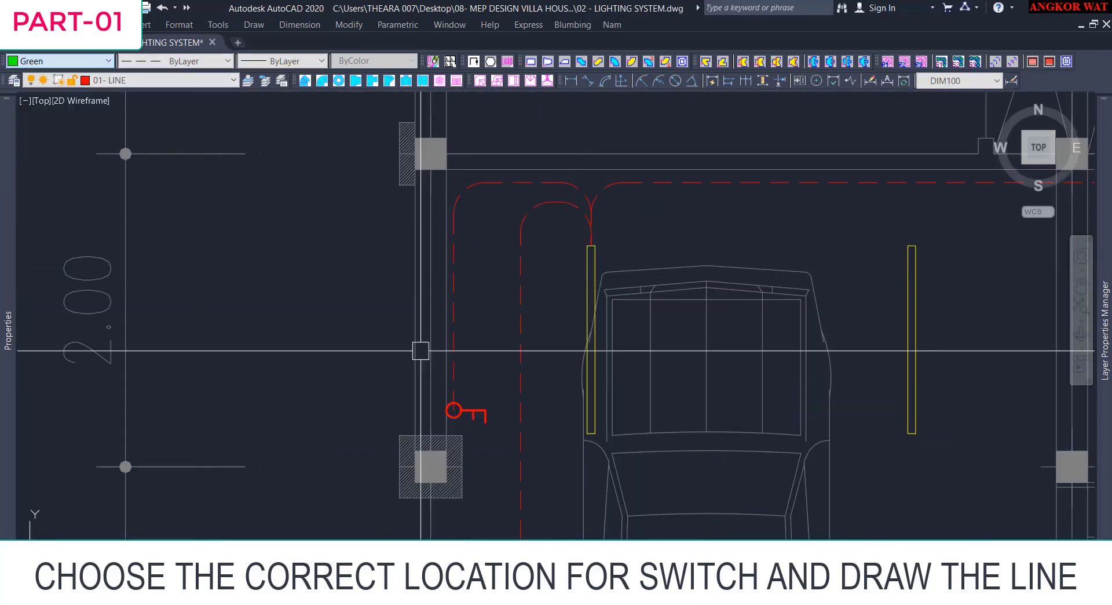
{"action": "scroll", "coordinate": [503, 378], "scroll_direction": "up", "scroll_amount": 2}
{"action": "key", "text": "l"}
{"action": "key", "text": "space"}
{"action": "left_click", "coordinate": [423, 430]}
{"action": "left_click", "coordinate": [454, 312]}
{"action": "middle_click_drag", "start_coordinate": [471, 276], "coordinate": [475, 513]}
{"action": "scroll", "coordinate": [499, 300], "scroll_direction": "down", "scroll_amount": 3}
{"action": "scroll", "coordinate": [493, 315], "scroll_direction": "up", "scroll_amount": 3}
{"action": "left_click", "coordinate": [493, 316]}
{"action": "scroll", "coordinate": [493, 315], "scroll_direction": "down", "scroll_amount": 4}
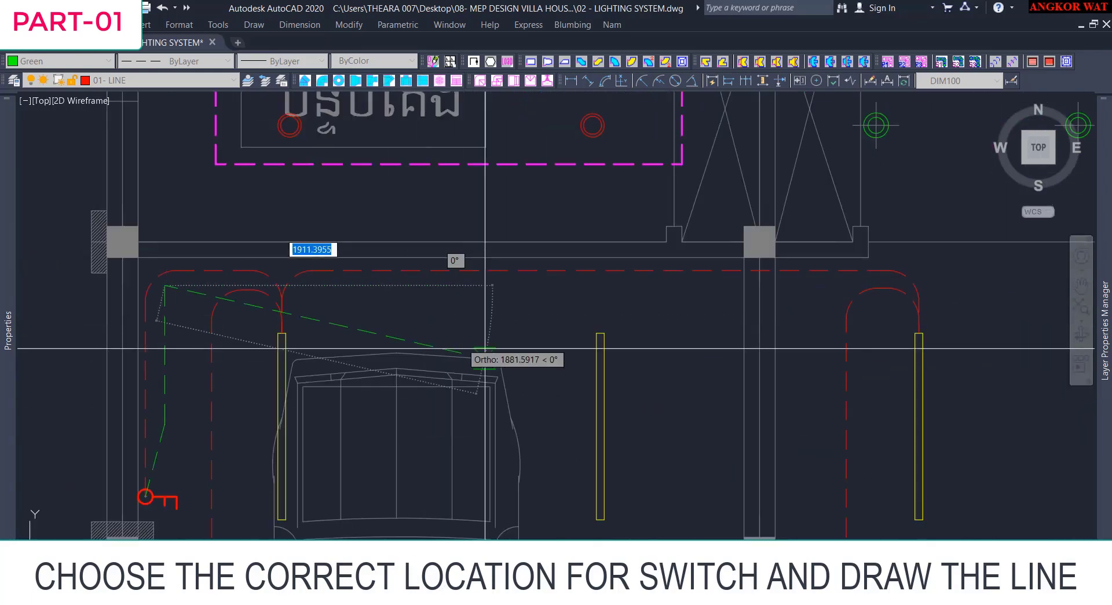
{"action": "scroll", "coordinate": [457, 177], "scroll_direction": "down", "scroll_amount": 4}
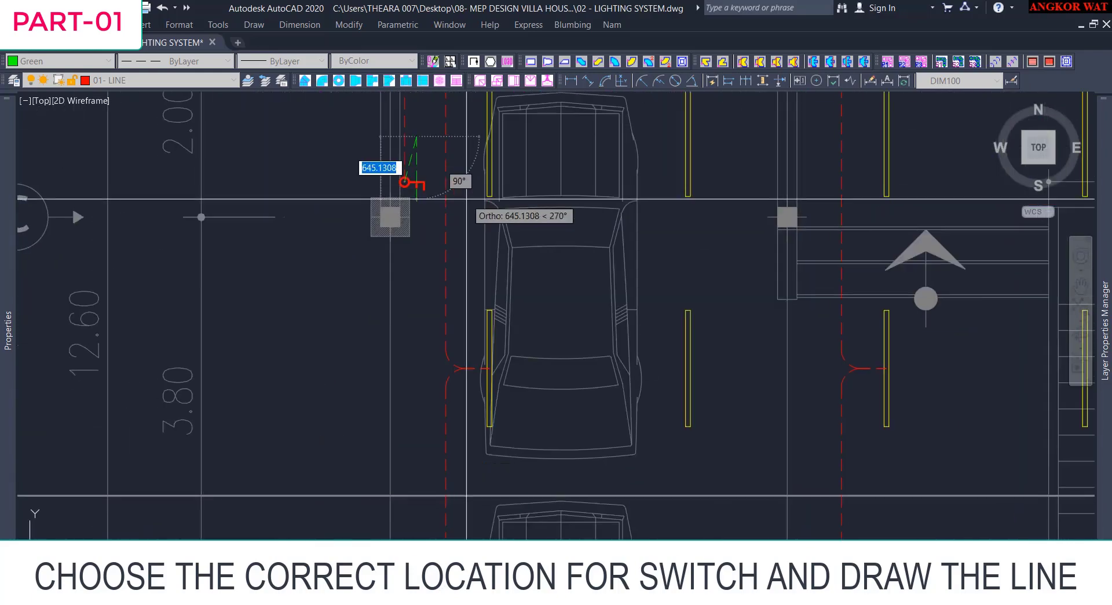
Draw a green dashed line from the switch down the garage's outer side and across to the lower end of the second column's last fluorescent.
{"action": "scroll", "coordinate": [462, 212], "scroll_direction": "up", "scroll_amount": 7}
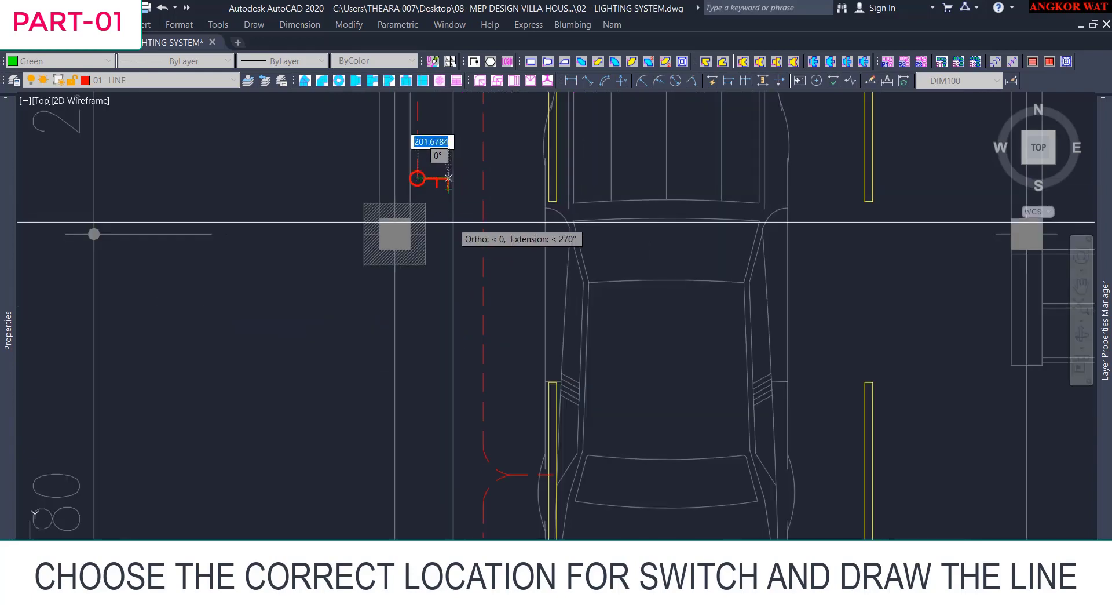
{"action": "scroll", "coordinate": [439, 444], "scroll_direction": "down", "scroll_amount": 5}
{"action": "scroll", "coordinate": [561, 417], "scroll_direction": "up", "scroll_amount": 8}
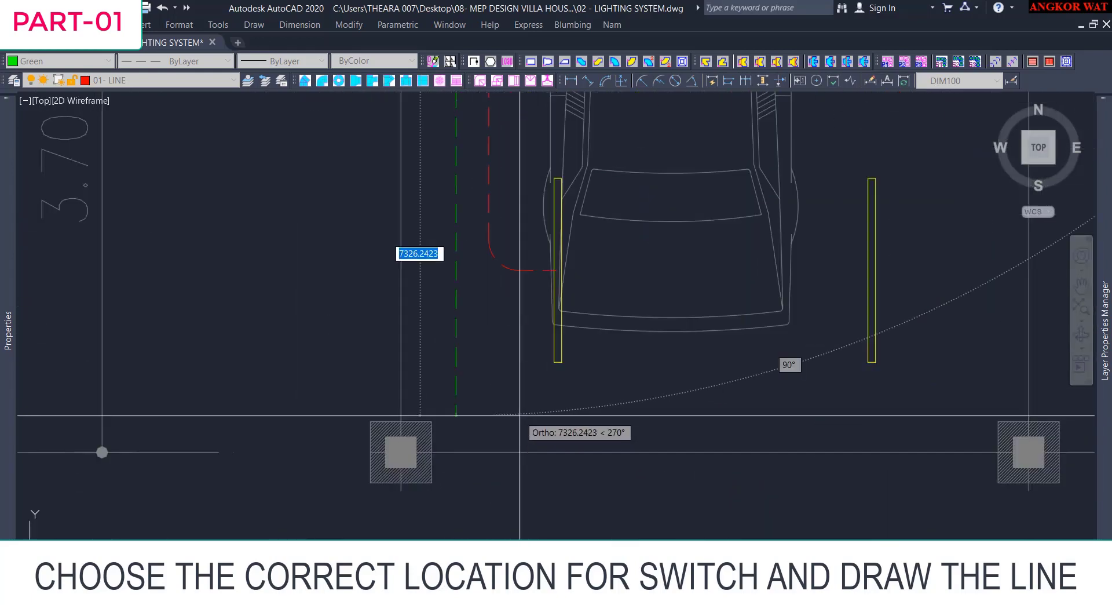
{"action": "left_click", "coordinate": [921, 397]}
{"action": "scroll", "coordinate": [909, 352], "scroll_direction": "down", "scroll_amount": 2}
{"action": "left_click", "coordinate": [914, 355]}
Run a green dashed circuit line up beside the second column of fluorescents, with a branch to the centre of each remaining light.
{"action": "scroll", "coordinate": [907, 364], "scroll_direction": "up", "scroll_amount": 2}
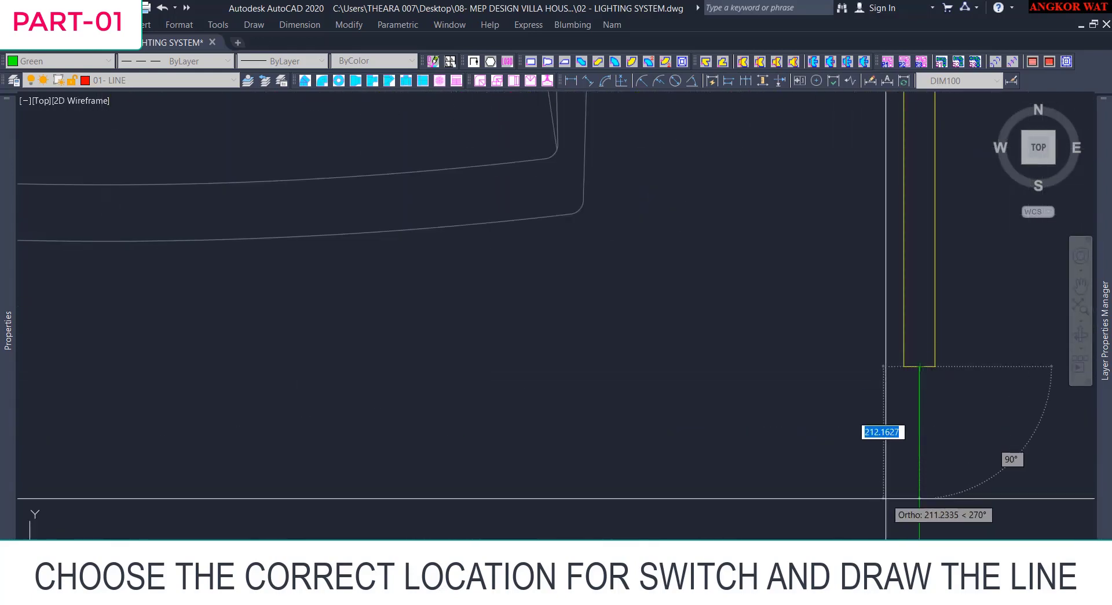
{"action": "scroll", "coordinate": [887, 496], "scroll_direction": "down", "scroll_amount": 2}
{"action": "middle_click_drag", "start_coordinate": [886, 497], "coordinate": [891, 317]}
{"action": "left_click", "coordinate": [886, 338]}
{"action": "scroll", "coordinate": [776, 321], "scroll_direction": "down", "scroll_amount": 2}
{"action": "scroll", "coordinate": [766, 325], "scroll_direction": "up", "scroll_amount": 1}
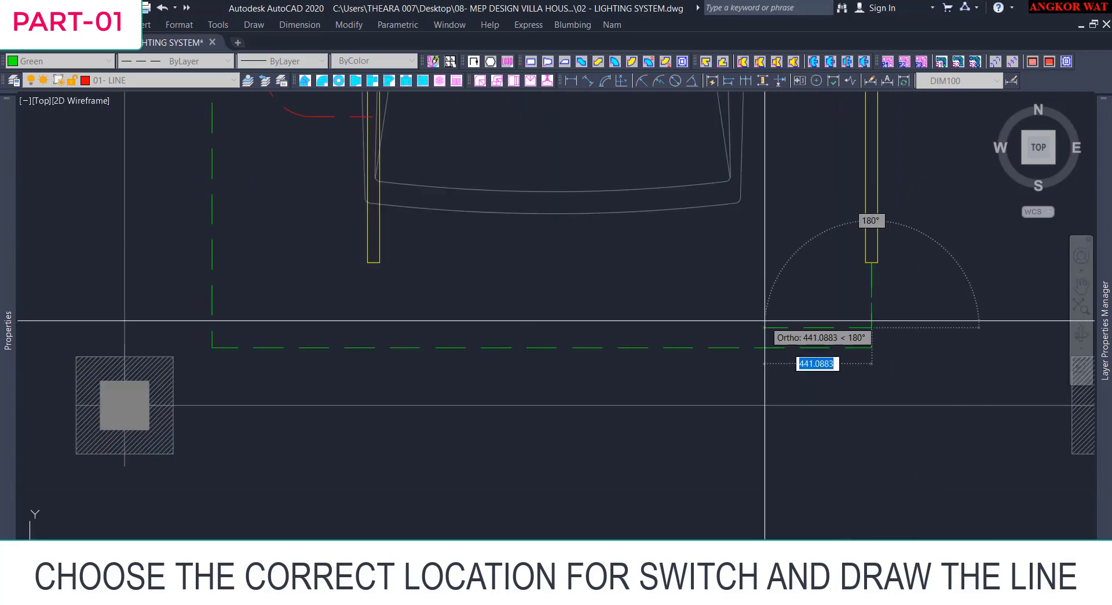
{"action": "scroll", "coordinate": [765, 296], "scroll_direction": "down", "scroll_amount": 2}
{"action": "middle_click_drag", "start_coordinate": [799, 189], "coordinate": [768, 480]}
{"action": "scroll", "coordinate": [775, 298], "scroll_direction": "up", "scroll_amount": 2}
{"action": "scroll", "coordinate": [777, 279], "scroll_direction": "up", "scroll_amount": 2}
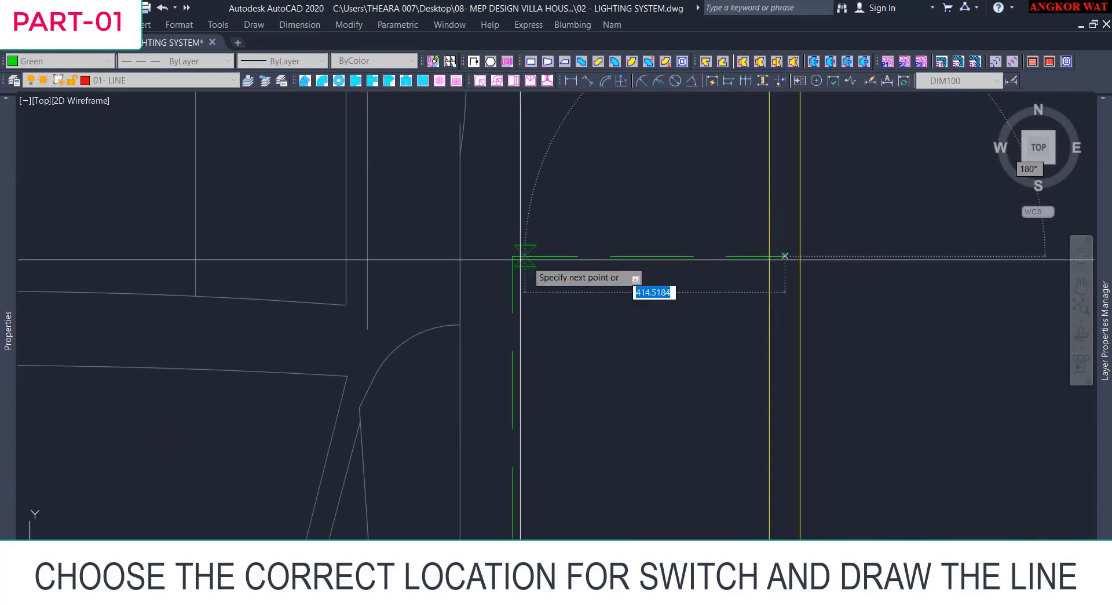
{"action": "scroll", "coordinate": [520, 259], "scroll_direction": "down", "scroll_amount": 4}
{"action": "scroll", "coordinate": [568, 278], "scroll_direction": "up", "scroll_amount": 4}
{"action": "scroll", "coordinate": [558, 296], "scroll_direction": "down", "scroll_amount": 4}
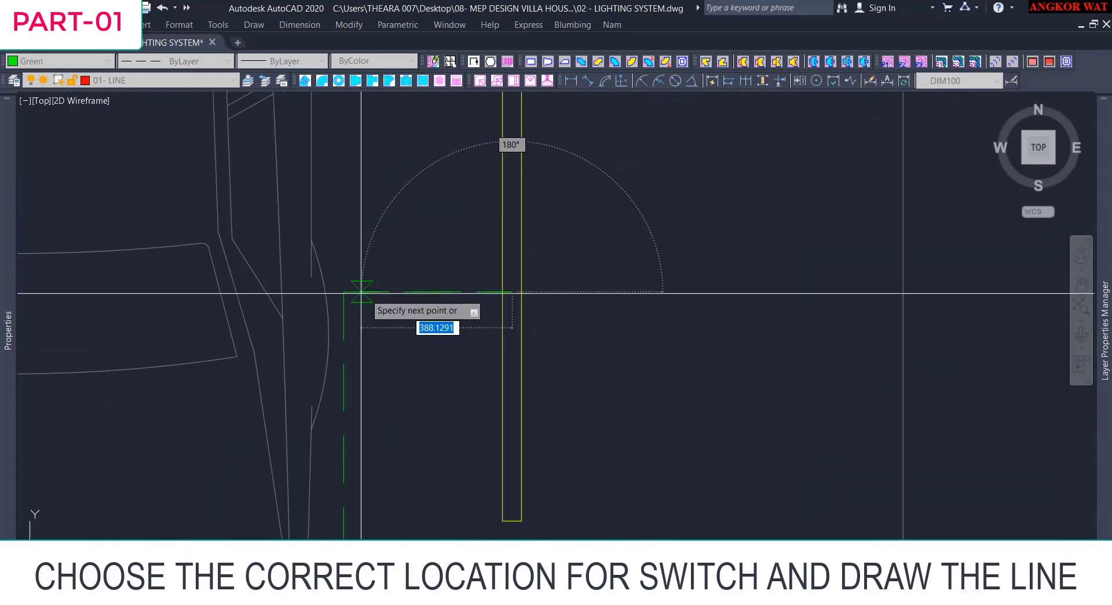
{"action": "scroll", "coordinate": [463, 270], "scroll_direction": "up", "scroll_amount": 4}
{"action": "left_click", "coordinate": [417, 251]}
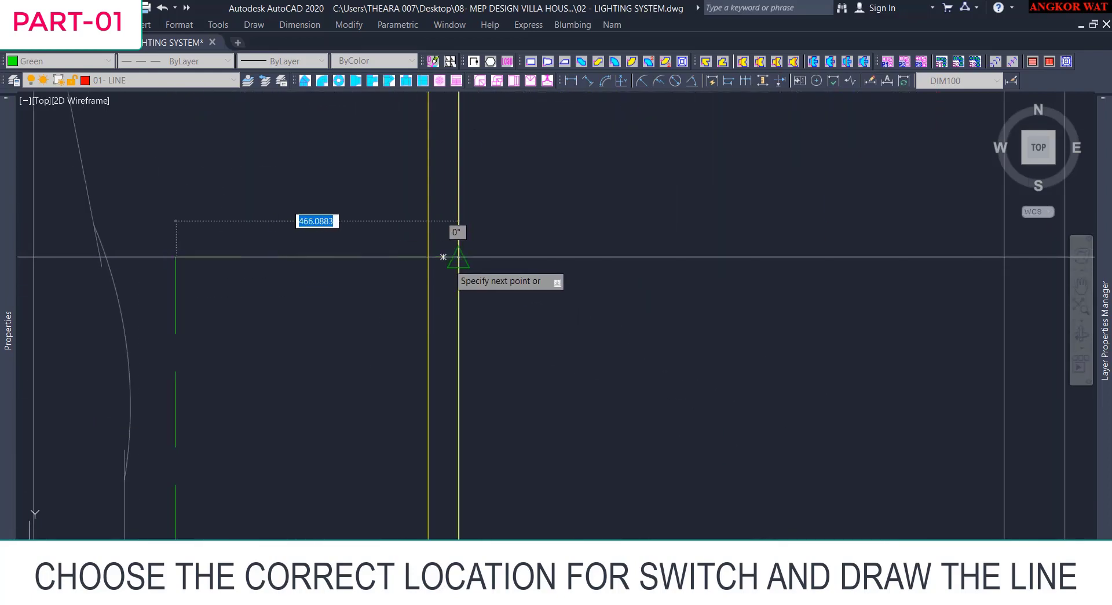
{"action": "left_click", "coordinate": [457, 256]}
{"action": "key", "text": "space"}
Fillet the second column's green circuit line at its branches to the fluorescents.
{"action": "scroll", "coordinate": [505, 241], "scroll_direction": "down", "scroll_amount": 4}
{"action": "type", "text": "f"}
{"action": "left_click", "coordinate": [455, 262]}
{"action": "left_click", "coordinate": [466, 244]}
{"action": "scroll", "coordinate": [475, 181], "scroll_direction": "down", "scroll_amount": 1}
{"action": "scroll", "coordinate": [447, 300], "scroll_direction": "up", "scroll_amount": 3}
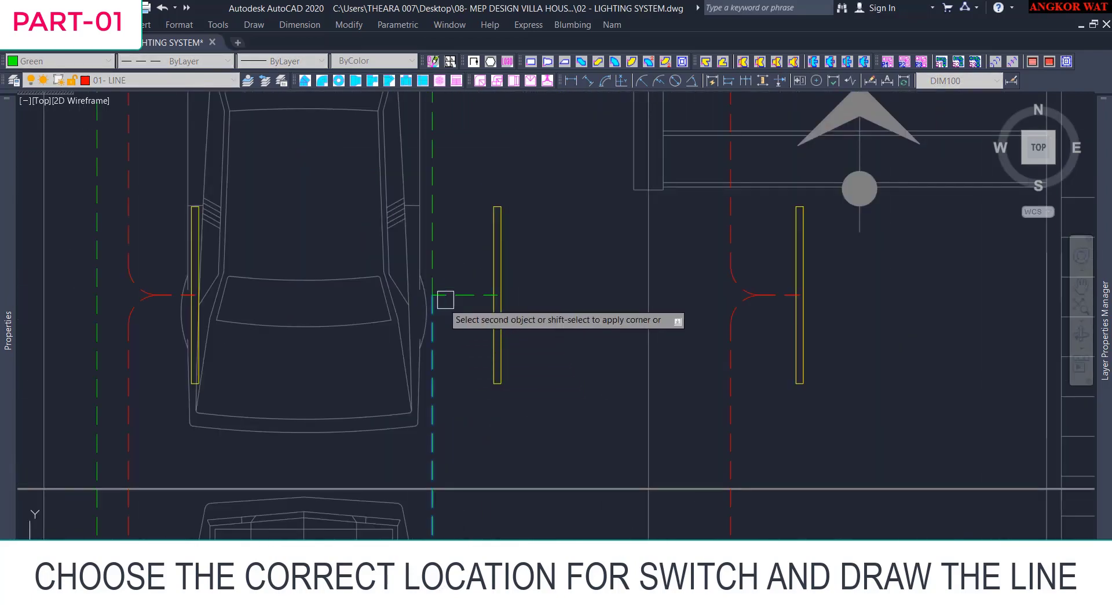
{"action": "scroll", "coordinate": [435, 276], "scroll_direction": "up", "scroll_amount": 3}
{"action": "scroll", "coordinate": [447, 236], "scroll_direction": "down", "scroll_amount": 4}
{"action": "scroll", "coordinate": [473, 353], "scroll_direction": "up", "scroll_amount": 4}
{"action": "scroll", "coordinate": [473, 354], "scroll_direction": "down", "scroll_amount": 4}
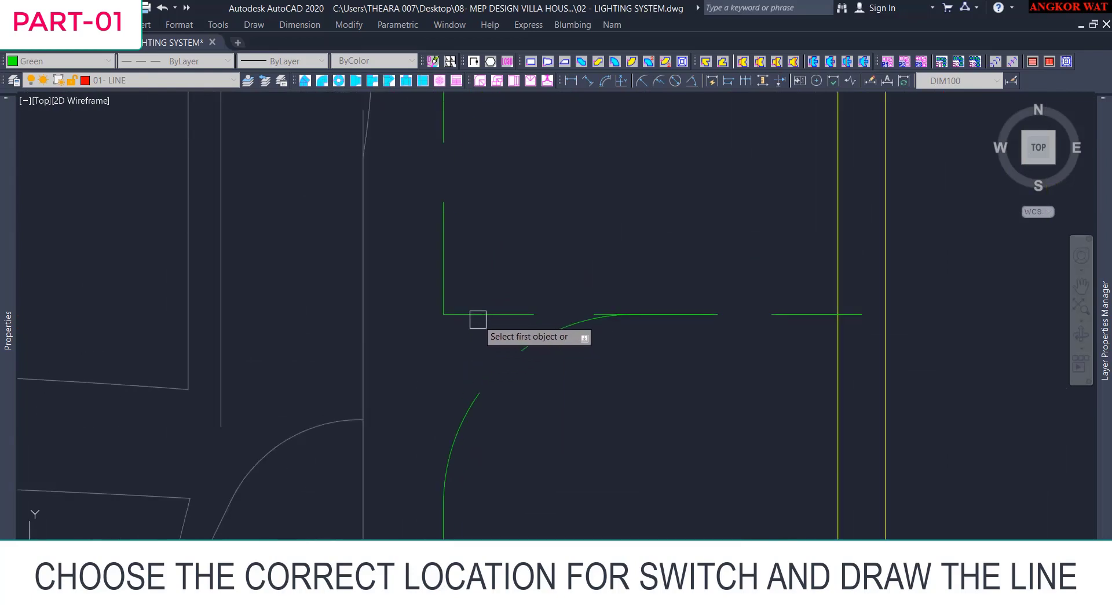
Fillet the green lines below the second column's last fluorescent and the outer lower corner of the run from the switch.
{"action": "scroll", "coordinate": [537, 347], "scroll_direction": "up", "scroll_amount": 5}
{"action": "scroll", "coordinate": [580, 431], "scroll_direction": "up", "scroll_amount": 3}
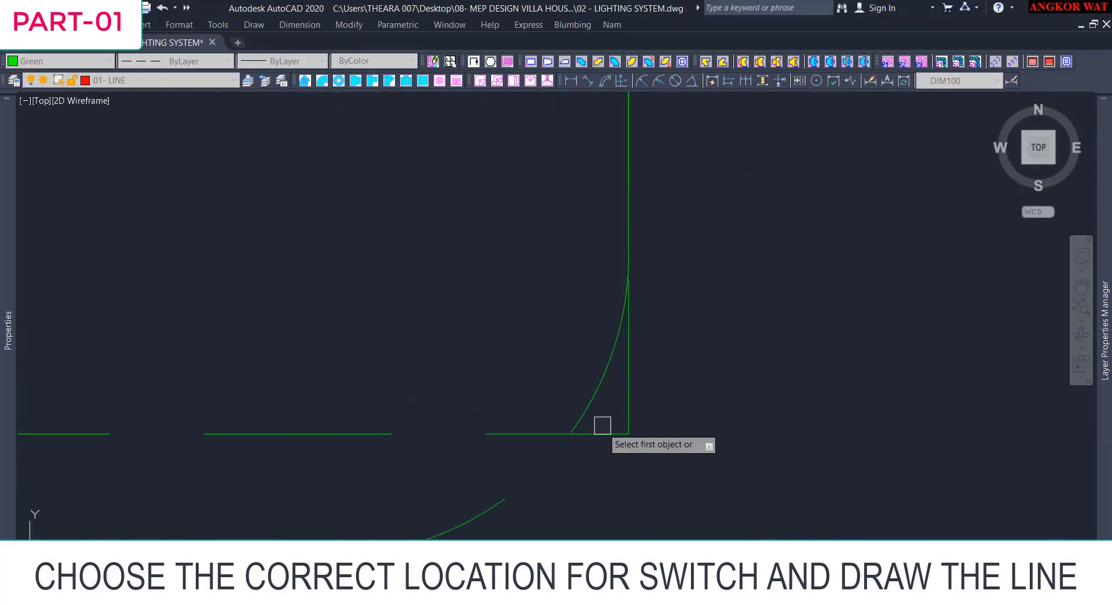
{"action": "scroll", "coordinate": [595, 413], "scroll_direction": "down", "scroll_amount": 5}
{"action": "left_click", "coordinate": [444, 421]}
{"action": "scroll", "coordinate": [502, 327], "scroll_direction": "down", "scroll_amount": 6}
{"action": "scroll", "coordinate": [379, 321], "scroll_direction": "up", "scroll_amount": 3}
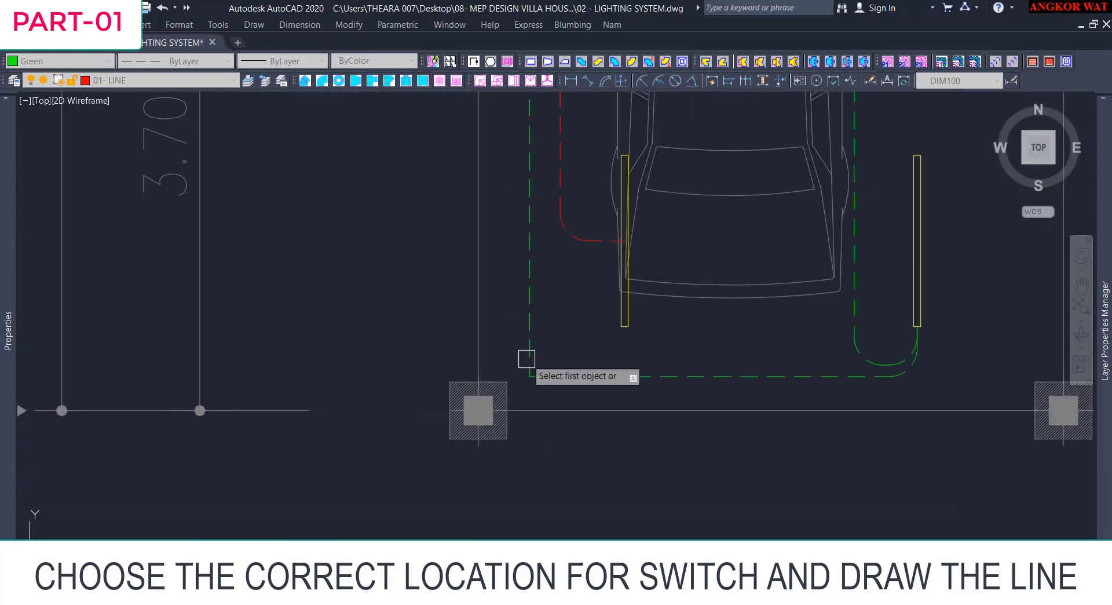
{"action": "left_click", "coordinate": [528, 360]}
{"action": "left_click", "coordinate": [540, 377]}
Draw a green dashed line from the lower end of the second column's last fluorescent across to that of the fourth column.
{"action": "scroll", "coordinate": [540, 378], "scroll_direction": "down", "scroll_amount": 3}
{"action": "scroll", "coordinate": [712, 358], "scroll_direction": "up", "scroll_amount": 2}
{"action": "type", "text": "pl"}
{"action": "scroll", "coordinate": [500, 352], "scroll_direction": "up", "scroll_amount": 4}
{"action": "left_click", "coordinate": [484, 298]}
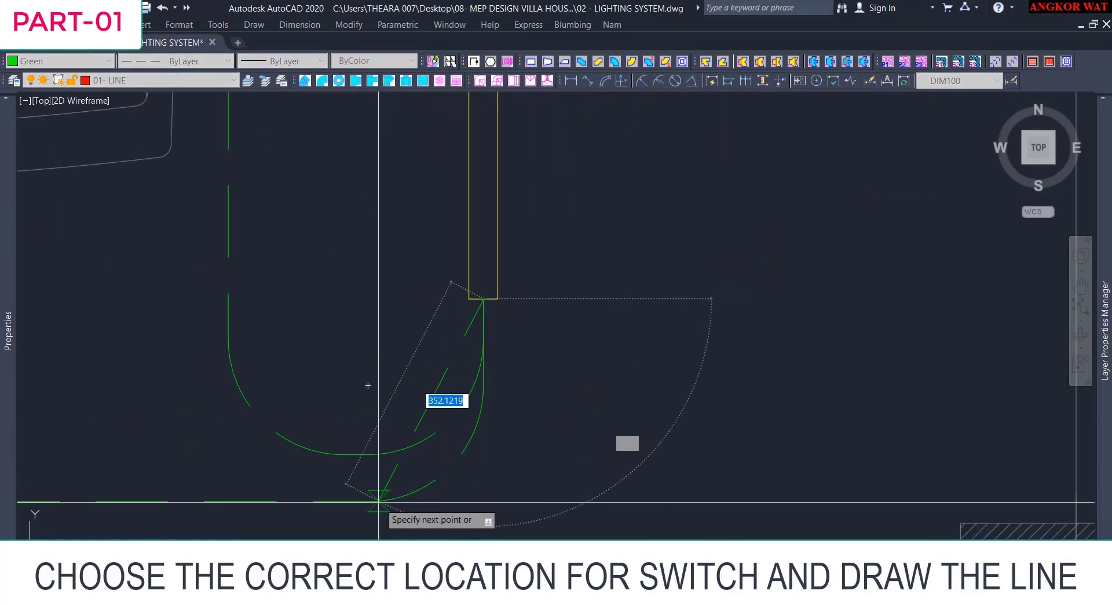
{"action": "left_click", "coordinate": [484, 501]}
{"action": "scroll", "coordinate": [653, 461], "scroll_direction": "down", "scroll_amount": 4}
{"action": "middle_click_drag", "start_coordinate": [1008, 446], "coordinate": [643, 454]}
{"action": "scroll", "coordinate": [643, 454], "scroll_direction": "up", "scroll_amount": 4}
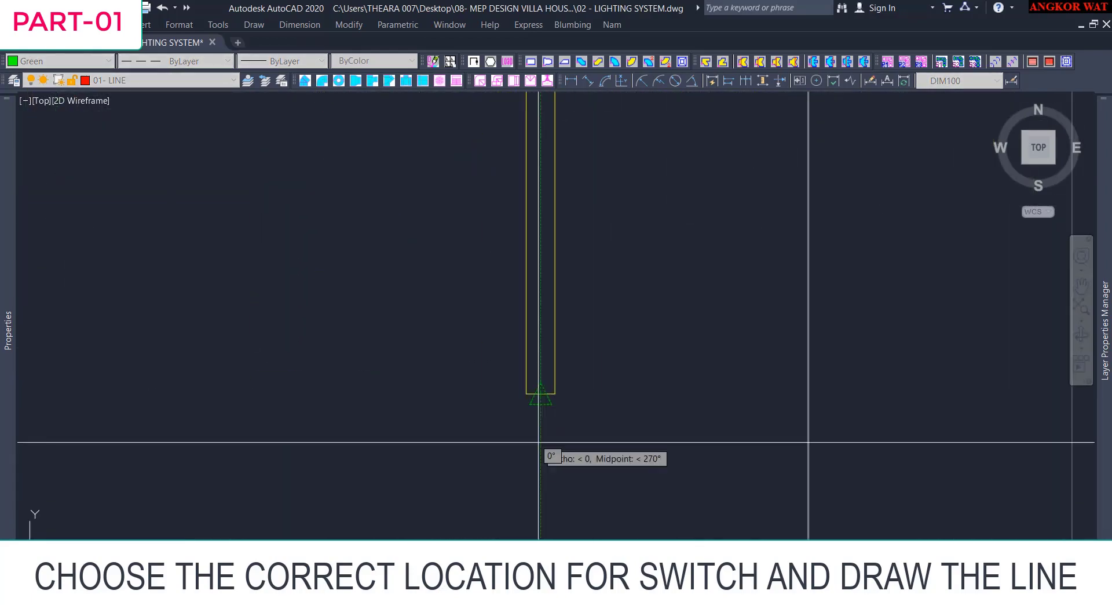
{"action": "left_click", "coordinate": [541, 393]}
Run a green dashed circuit line up beside the fourth column of fluorescents, with a branch to the centre of each remaining light.
{"action": "scroll", "coordinate": [541, 394], "scroll_direction": "down", "scroll_amount": 3}
{"action": "middle_click_drag", "start_coordinate": [514, 455], "coordinate": [826, 452]}
{"action": "scroll", "coordinate": [825, 452], "scroll_direction": "up", "scroll_amount": 2}
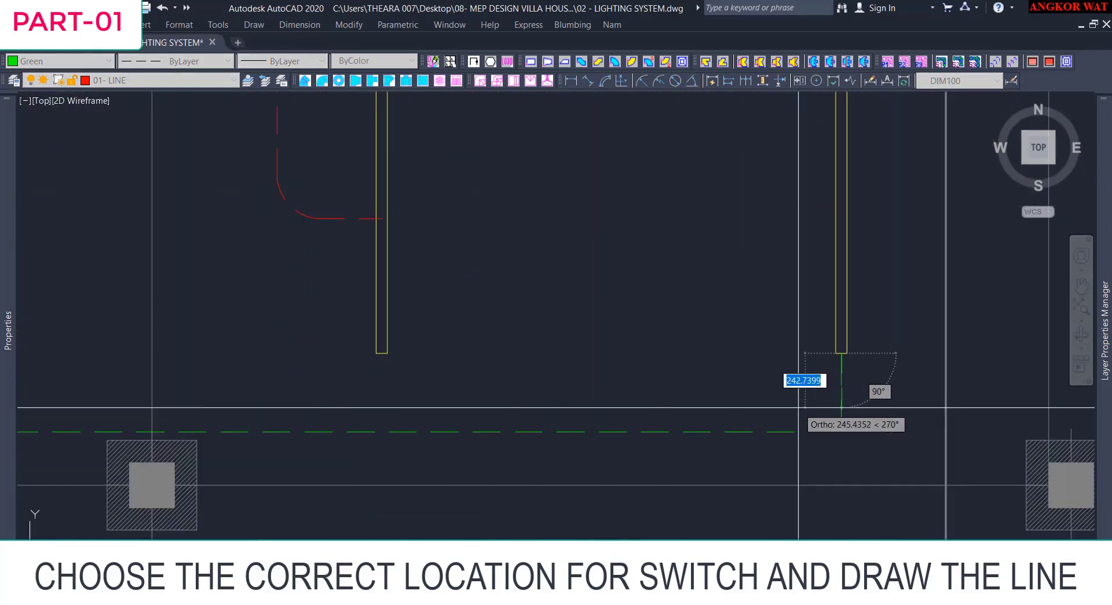
{"action": "scroll", "coordinate": [747, 348], "scroll_direction": "down", "scroll_amount": 3}
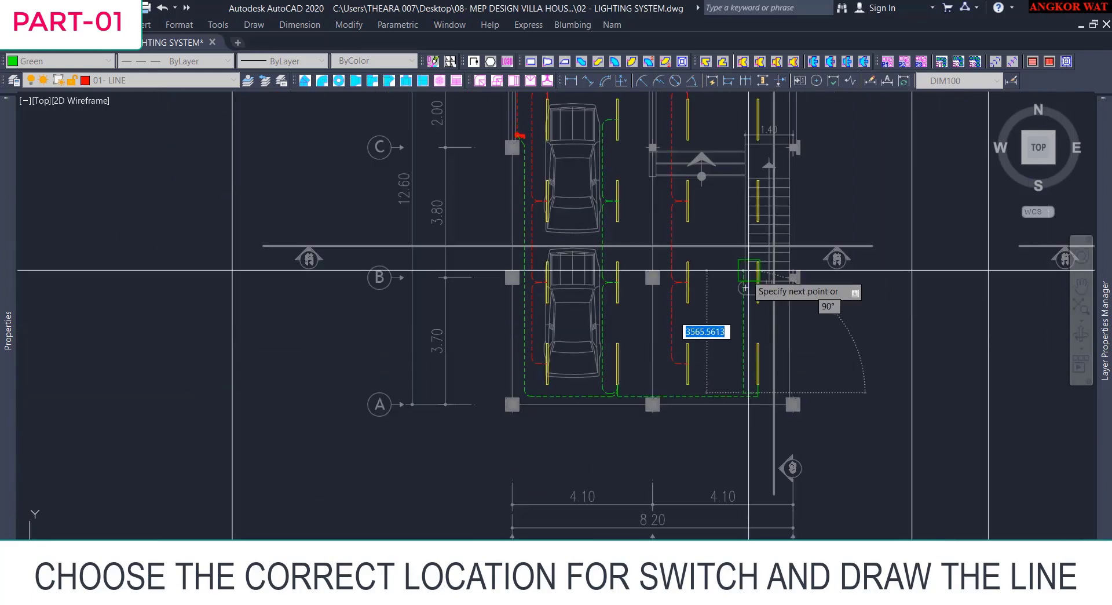
{"action": "scroll", "coordinate": [846, 405], "scroll_direction": "up", "scroll_amount": 4}
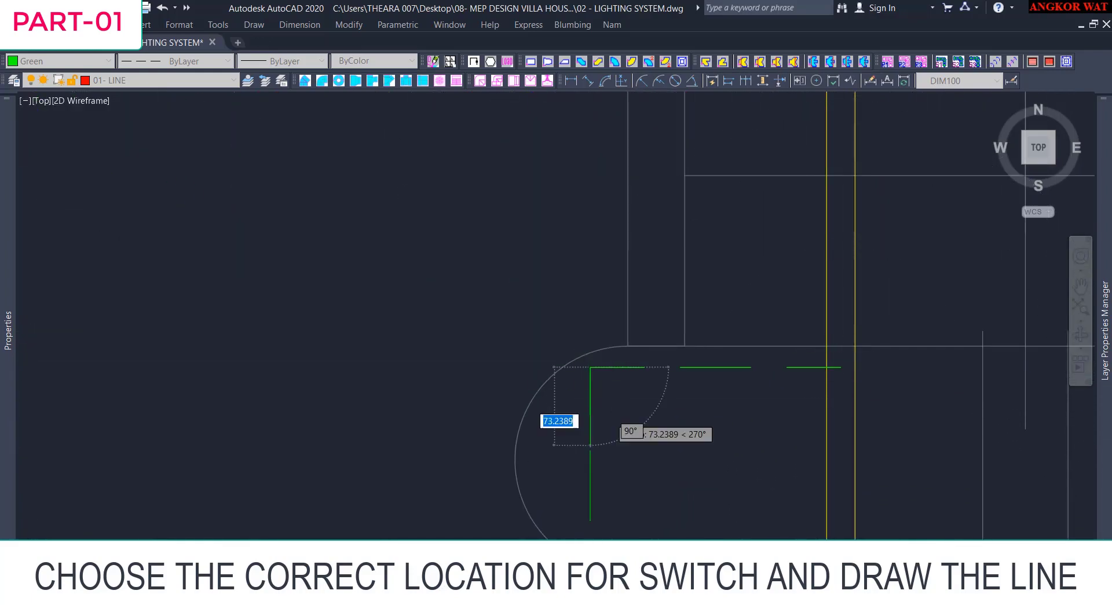
{"action": "scroll", "coordinate": [640, 440], "scroll_direction": "down", "scroll_amount": 5}
{"action": "scroll", "coordinate": [648, 232], "scroll_direction": "up", "scroll_amount": 5}
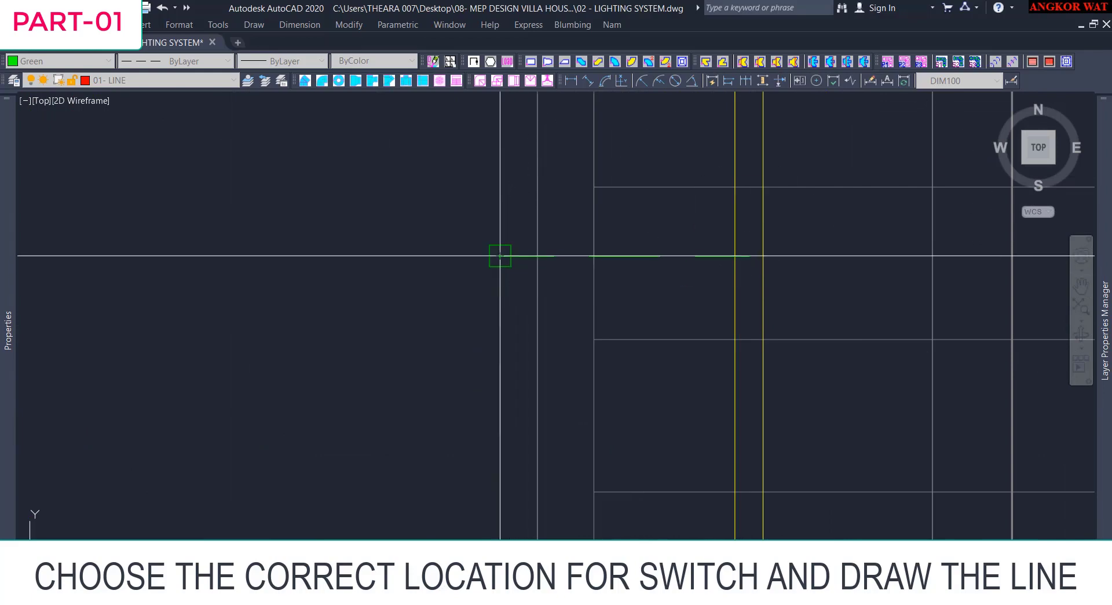
{"action": "scroll", "coordinate": [500, 256], "scroll_direction": "down", "scroll_amount": 2}
{"action": "left_click", "coordinate": [552, 384]}
{"action": "scroll", "coordinate": [581, 384], "scroll_direction": "up", "scroll_amount": 3}
{"action": "left_click", "coordinate": [660, 384]}
{"action": "key", "text": "space"}
Fillet the fourth column's green line at its topmost corner and at the branch beside the start of the stairs.
{"action": "scroll", "coordinate": [610, 345], "scroll_direction": "down", "scroll_amount": 4}
{"action": "type", "text": "F"}
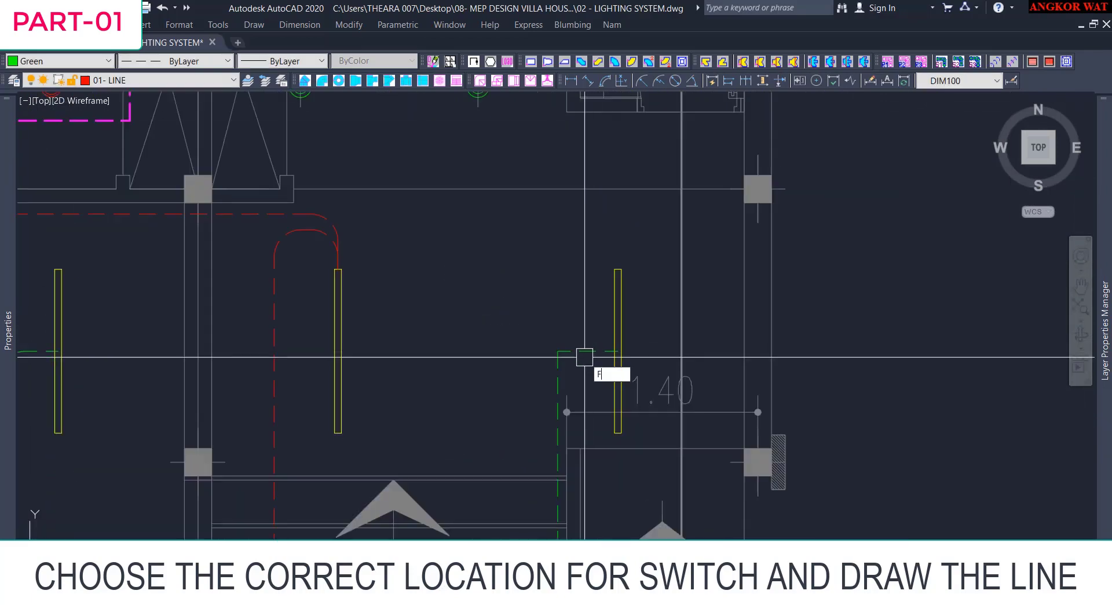
{"action": "left_click", "coordinate": [559, 381]}
{"action": "scroll", "coordinate": [578, 332], "scroll_direction": "down", "scroll_amount": 3}
{"action": "scroll", "coordinate": [576, 510], "scroll_direction": "up", "scroll_amount": 3}
{"action": "left_click", "coordinate": [573, 447]}
{"action": "left_click", "coordinate": [564, 459]}
{"action": "scroll", "coordinate": [557, 446], "scroll_direction": "up", "scroll_amount": 4}
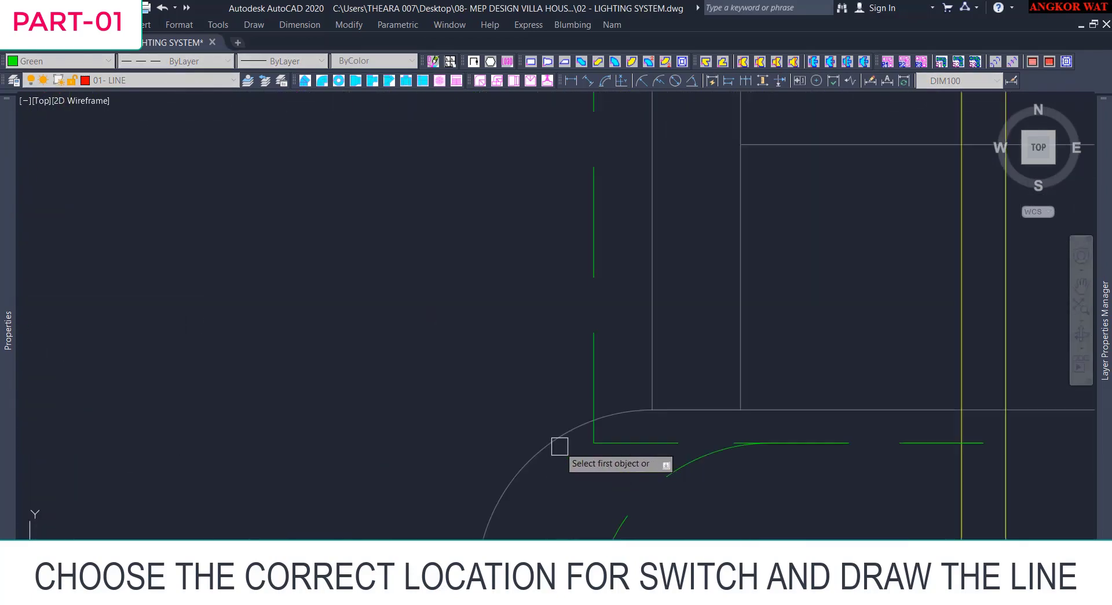
{"action": "left_click", "coordinate": [601, 443]}
{"action": "left_click", "coordinate": [588, 432]}
Round the upper side of the green branch to the fourth column's second fluorescent.
{"action": "scroll", "coordinate": [583, 434], "scroll_direction": "down", "scroll_amount": 4}
{"action": "scroll", "coordinate": [571, 247], "scroll_direction": "up", "scroll_amount": 1}
{"action": "scroll", "coordinate": [583, 234], "scroll_direction": "up", "scroll_amount": 4}
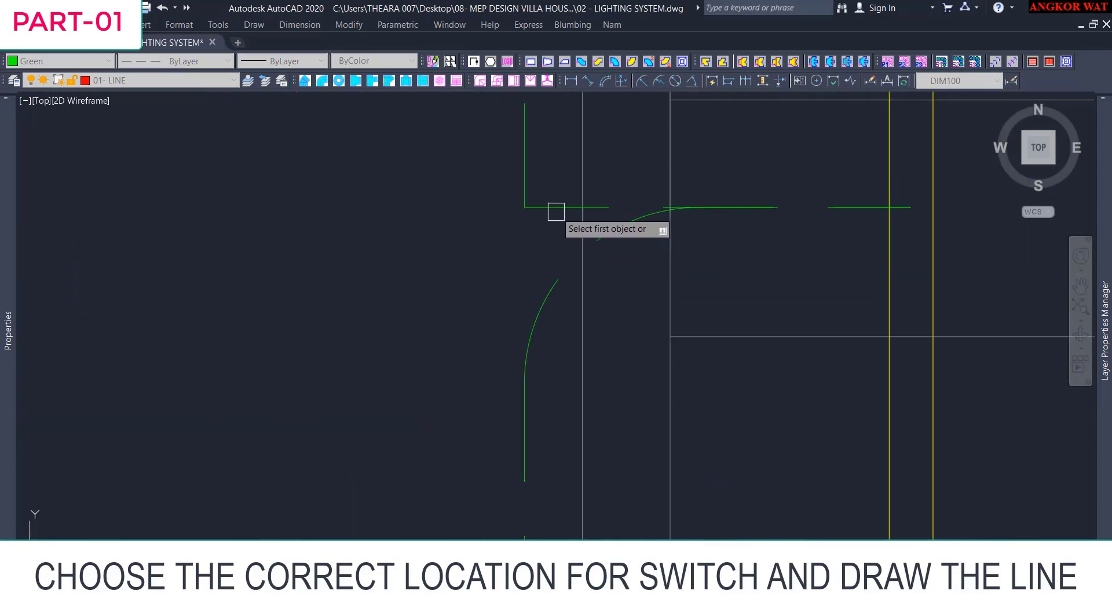
{"action": "left_click", "coordinate": [555, 208]}
{"action": "left_click", "coordinate": [524, 179]}
{"action": "scroll", "coordinate": [554, 224], "scroll_direction": "down", "scroll_amount": 1}
Fillet the green lines' corners below the fourth column's last fluorescent.
{"action": "scroll", "coordinate": [554, 225], "scroll_direction": "down", "scroll_amount": 5}
{"action": "scroll", "coordinate": [565, 439], "scroll_direction": "up", "scroll_amount": 3}
{"action": "left_click", "coordinate": [580, 387]}
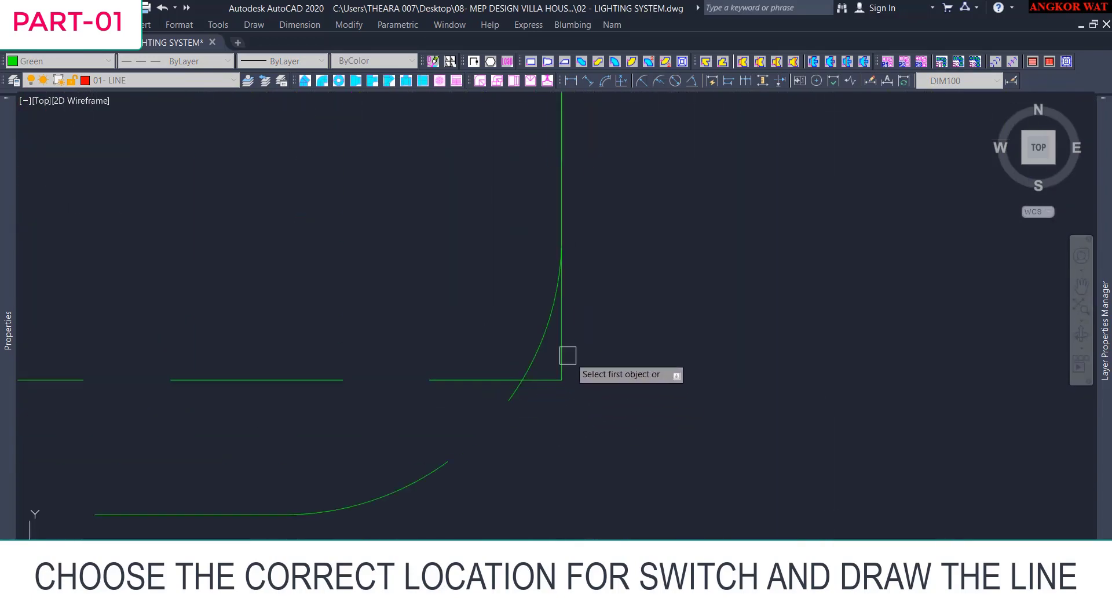
{"action": "scroll", "coordinate": [581, 356], "scroll_direction": "down", "scroll_amount": 3}
{"action": "left_click", "coordinate": [459, 360]}
{"action": "left_click", "coordinate": [427, 307]}
{"action": "scroll", "coordinate": [646, 364], "scroll_direction": "down", "scroll_amount": 5}
{"action": "scroll", "coordinate": [529, 368], "scroll_direction": "up", "scroll_amount": 4}
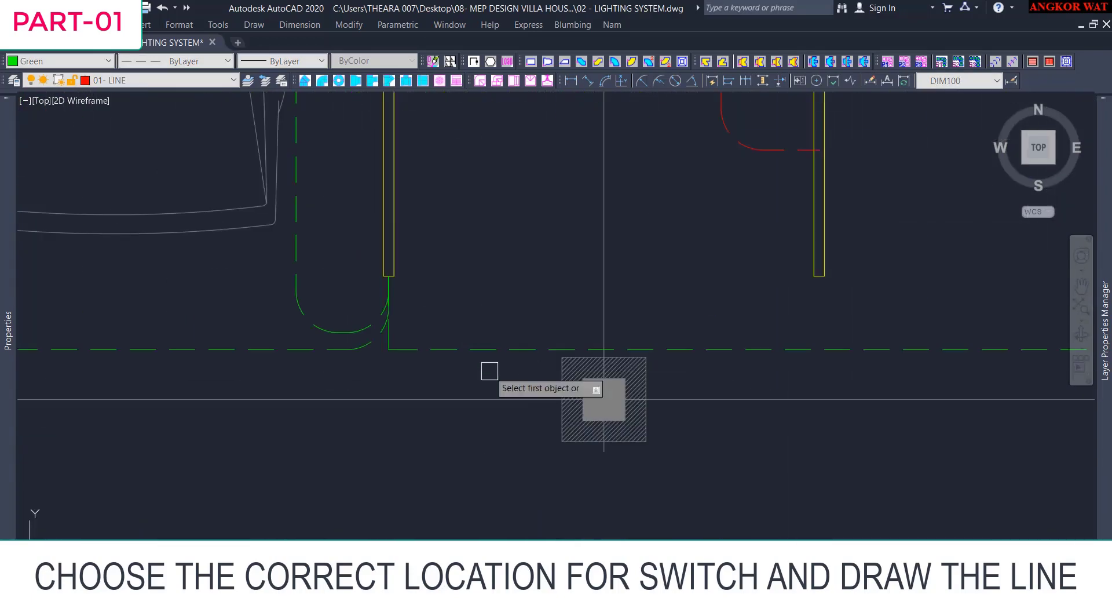
Round the right-hand corner where the second column's green branch meets the horizontal green line at its lower end.
{"action": "scroll", "coordinate": [384, 338], "scroll_direction": "up", "scroll_amount": 1}
{"action": "scroll", "coordinate": [376, 341], "scroll_direction": "up", "scroll_amount": 1}
{"action": "left_click", "coordinate": [397, 338]}
{"action": "left_click", "coordinate": [424, 366]}
{"action": "scroll", "coordinate": [541, 360], "scroll_direction": "down", "scroll_amount": 7}
{"action": "scroll", "coordinate": [589, 219], "scroll_direction": "up", "scroll_amount": 3}
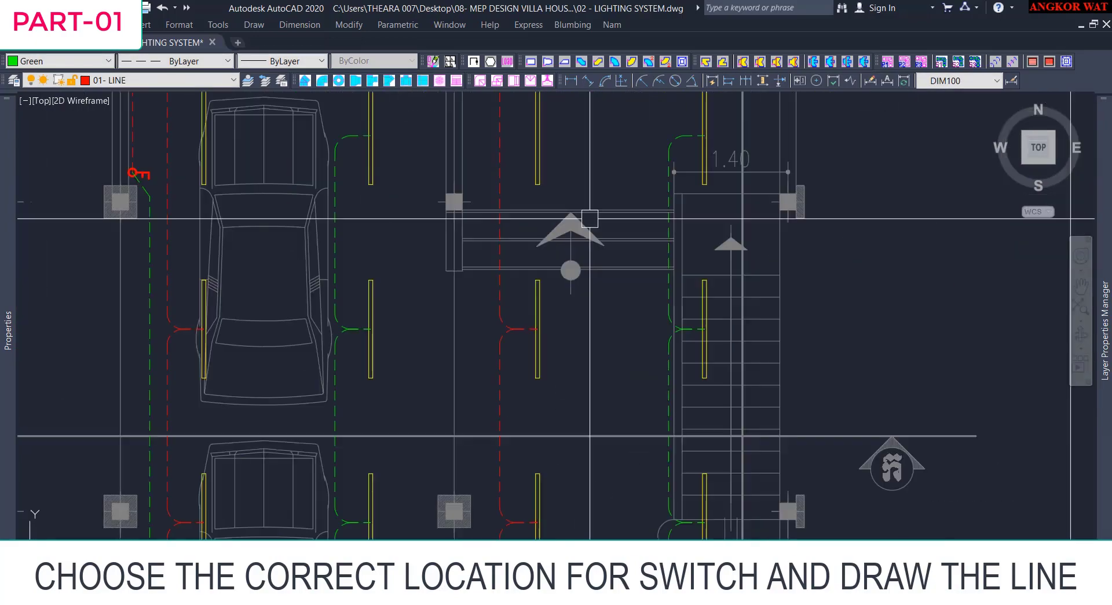
Look over the garage's circuit lines and the bedroom, hall and bathroom lights on the ground floor plan.
{"action": "scroll", "coordinate": [701, 213], "scroll_direction": "down", "scroll_amount": 3}
{"action": "middle_click_drag", "start_coordinate": [665, 315], "coordinate": [651, 399]}
{"action": "middle_click_drag", "start_coordinate": [628, 269], "coordinate": [655, 325]}
{"action": "scroll", "coordinate": [678, 286], "scroll_direction": "up", "scroll_amount": 4}
{"action": "middle_click_drag", "start_coordinate": [681, 286], "coordinate": [697, 368]}
{"action": "scroll", "coordinate": [696, 367], "scroll_direction": "down", "scroll_amount": 1}
{"action": "mouse_move", "coordinate": [697, 368]}
{"action": "middle_mouse_down"}
{"action": "mouse_move", "coordinate": [677, 336]}
{"action": "mouse_move", "coordinate": [633, 322]}
{"action": "mouse_move", "coordinate": [636, 298]}
{"action": "middle_mouse_up"}
{"action": "scroll", "coordinate": [670, 341], "scroll_direction": "down", "scroll_amount": 1}
{"action": "scroll", "coordinate": [620, 321], "scroll_direction": "up", "scroll_amount": 2}
{"action": "scroll", "coordinate": [567, 338], "scroll_direction": "down", "scroll_amount": 2}
{"action": "scroll", "coordinate": [596, 329], "scroll_direction": "up", "scroll_amount": 1}
{"action": "scroll", "coordinate": [429, 279], "scroll_direction": "down", "scroll_amount": 4}
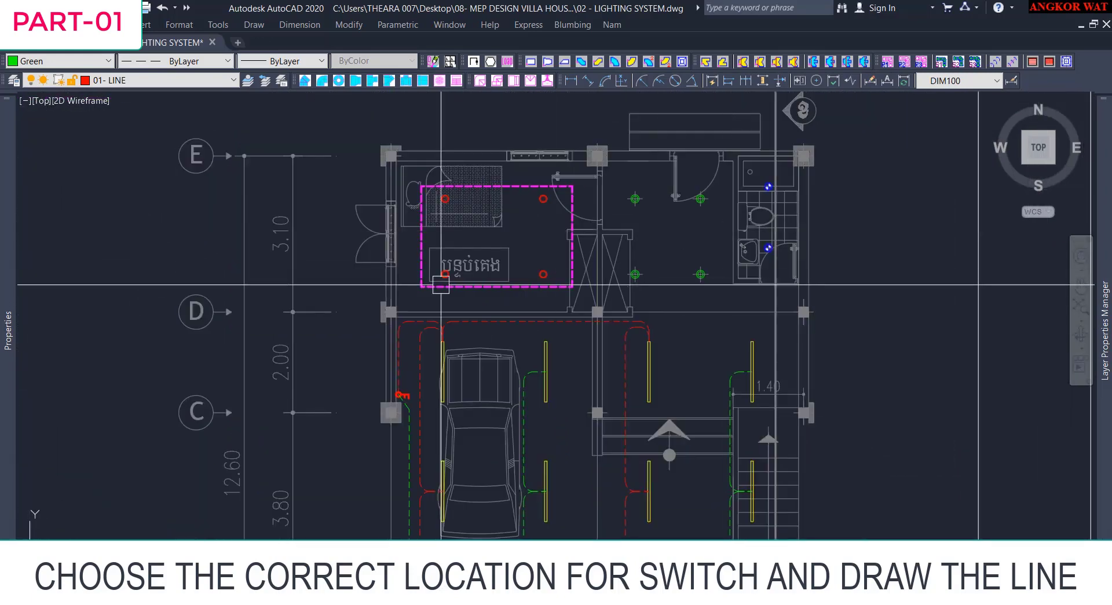
Copy the two-bar switch symbol from the switch legend to the area just outside the ground floor bathroom door.
{"action": "scroll", "coordinate": [346, 328], "scroll_direction": "down", "scroll_amount": 2}
{"action": "middle_click_drag", "start_coordinate": [117, 300], "coordinate": [148, 294]}
{"action": "scroll", "coordinate": [145, 294], "scroll_direction": "up", "scroll_amount": 10}
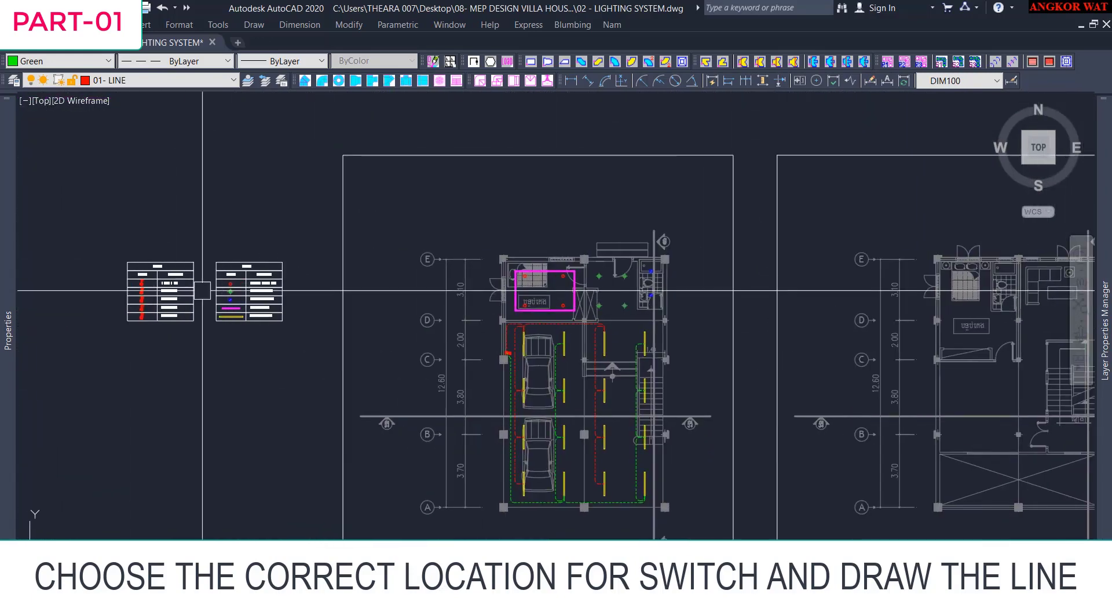
{"action": "left_click", "coordinate": [109, 293]}
{"action": "scroll", "coordinate": [295, 308], "scroll_direction": "down", "scroll_amount": 6}
{"action": "key", "text": "ctrl+c"}
{"action": "key", "text": "ctrl+v"}
{"action": "middle_click_drag", "start_coordinate": [933, 353], "coordinate": [547, 408]}
{"action": "scroll", "coordinate": [585, 425], "scroll_direction": "up", "scroll_amount": 9}
{"action": "left_click", "coordinate": [591, 427]}
Rotate the copied two-bar switch 180° and move it against the bathroom wall beside the door opening.
{"action": "left_click", "coordinate": [596, 421]}
{"action": "type", "text": "RO"}
{"action": "left_click", "coordinate": [643, 414]}
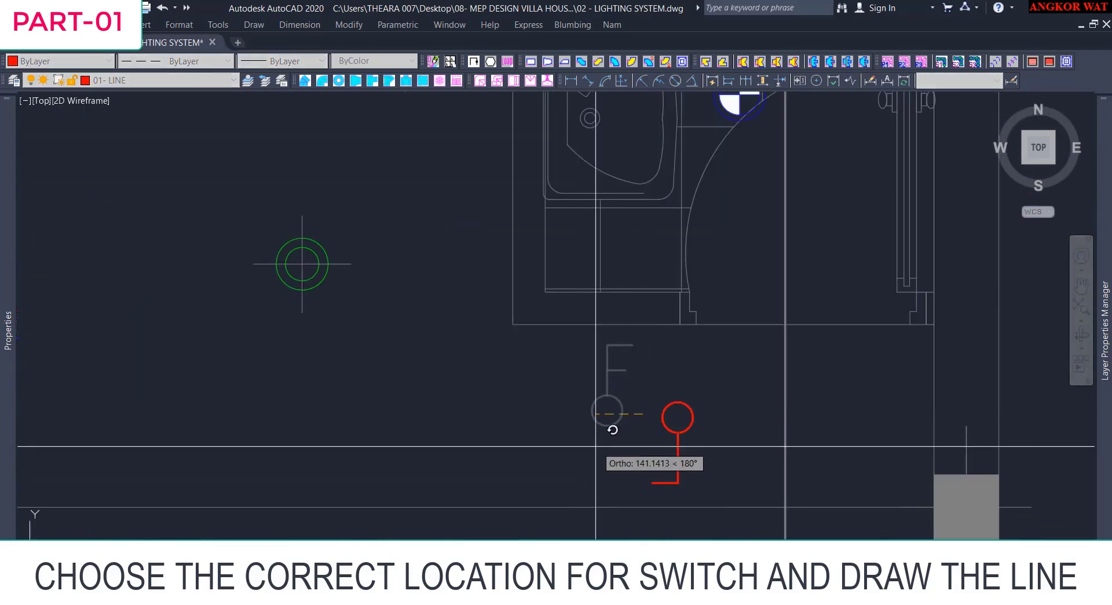
{"action": "left_click", "coordinate": [596, 445]}
{"action": "left_click", "coordinate": [666, 428]}
{"action": "type", "text": "M"}
{"action": "scroll", "coordinate": [681, 408], "scroll_direction": "up", "scroll_amount": 2}
{"action": "left_click", "coordinate": [671, 395]}
{"action": "scroll", "coordinate": [669, 381], "scroll_direction": "down", "scroll_amount": 1}
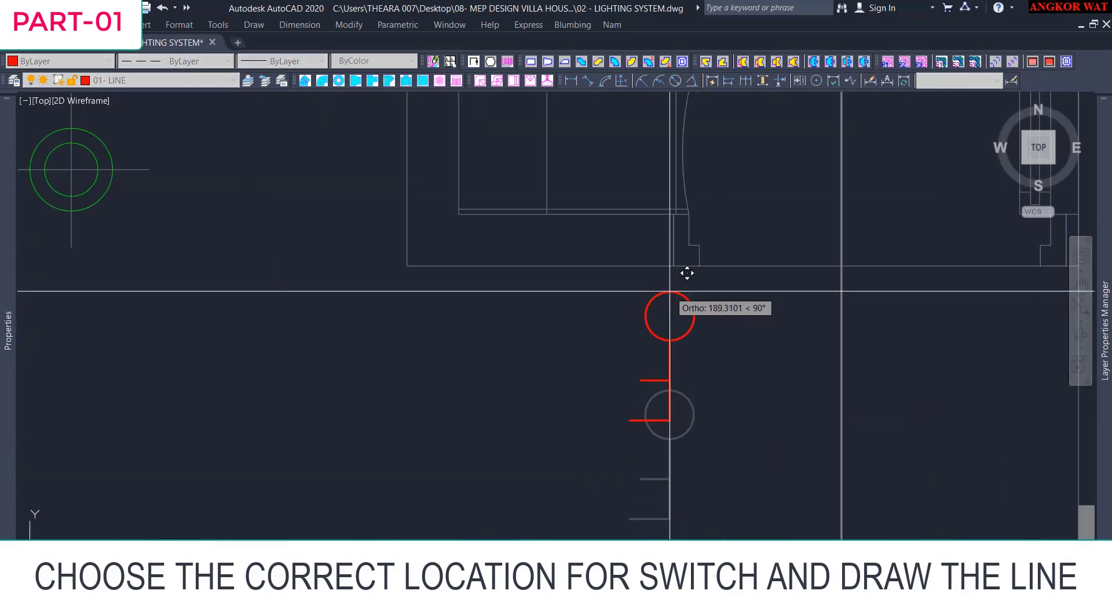
{"action": "left_click", "coordinate": [673, 279]}
{"action": "scroll", "coordinate": [683, 312], "scroll_direction": "down", "scroll_amount": 7}
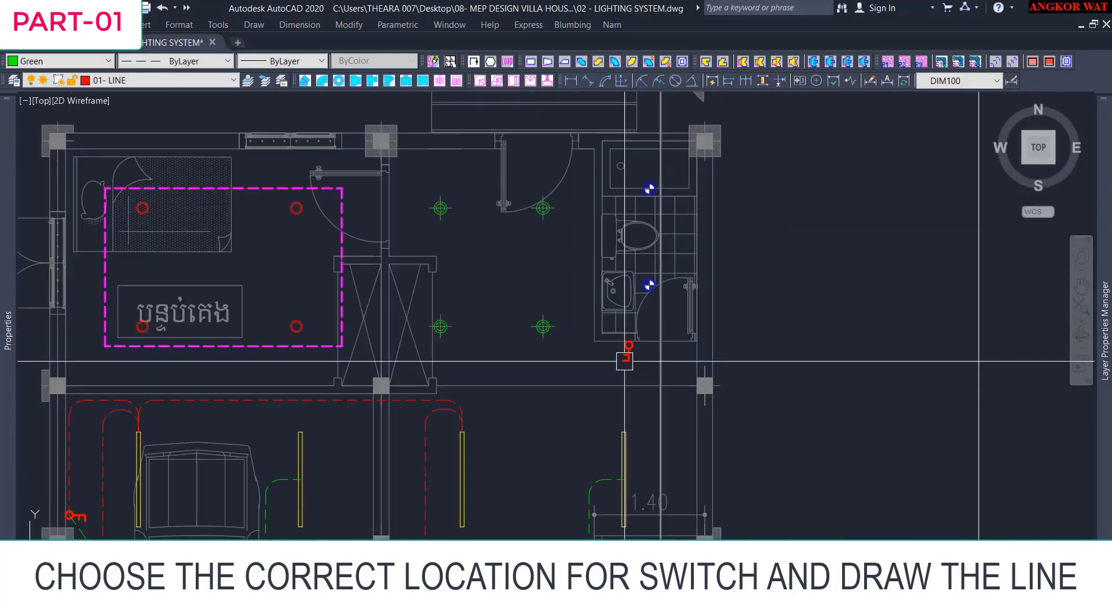
Draw a dashed polyline in the ByLayer colour from the bathroom switch past the door and across to the lower bathroom light.
{"action": "scroll", "coordinate": [603, 351], "scroll_direction": "up", "scroll_amount": 3}
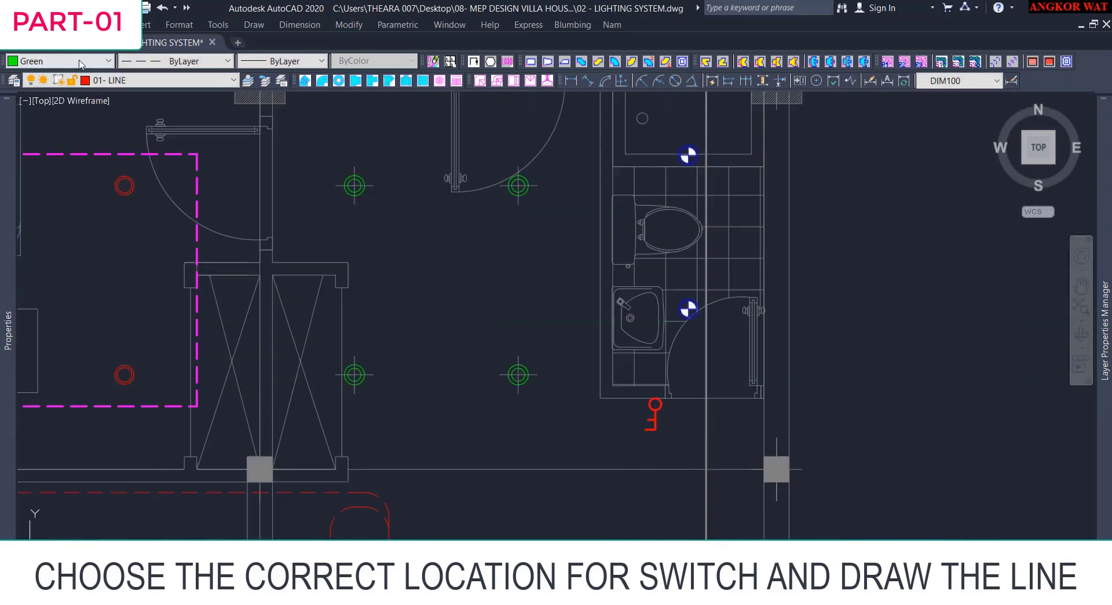
{"action": "left_click", "coordinate": [64, 61]}
{"action": "left_click", "coordinate": [76, 76]}
{"action": "left_click", "coordinate": [63, 61]}
{"action": "scroll", "coordinate": [60, 113], "scroll_direction": "up", "scroll_amount": 1}
{"action": "left_click", "coordinate": [55, 75]}
{"action": "type", "text": "pl"}
{"action": "key", "text": "space"}
{"action": "scroll", "coordinate": [639, 411], "scroll_direction": "up", "scroll_amount": 3}
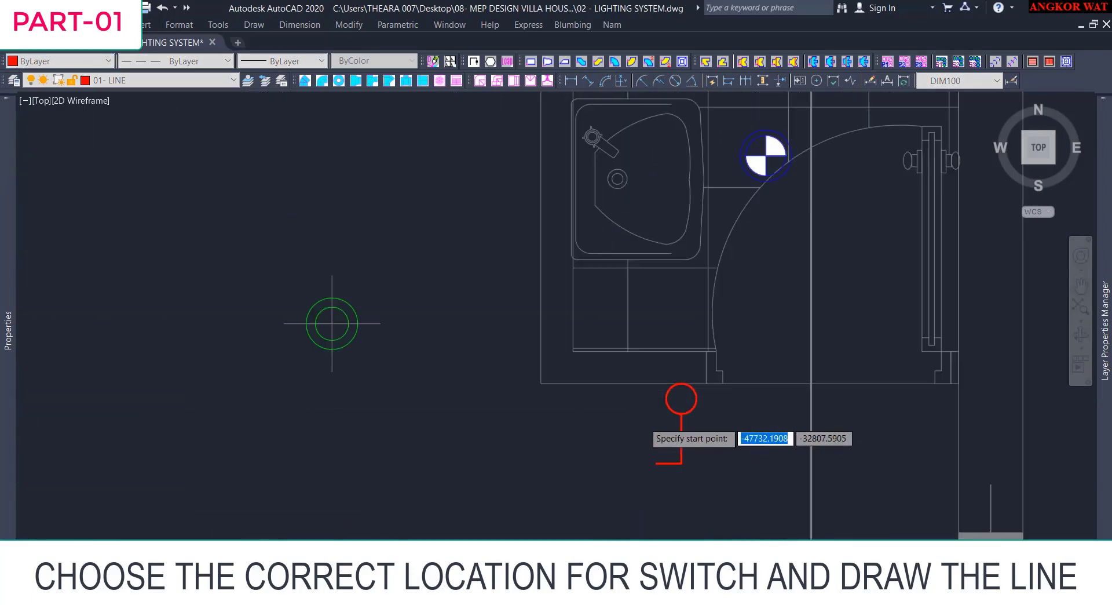
{"action": "left_click", "coordinate": [704, 386]}
{"action": "scroll", "coordinate": [834, 516], "scroll_direction": "down", "scroll_amount": 4}
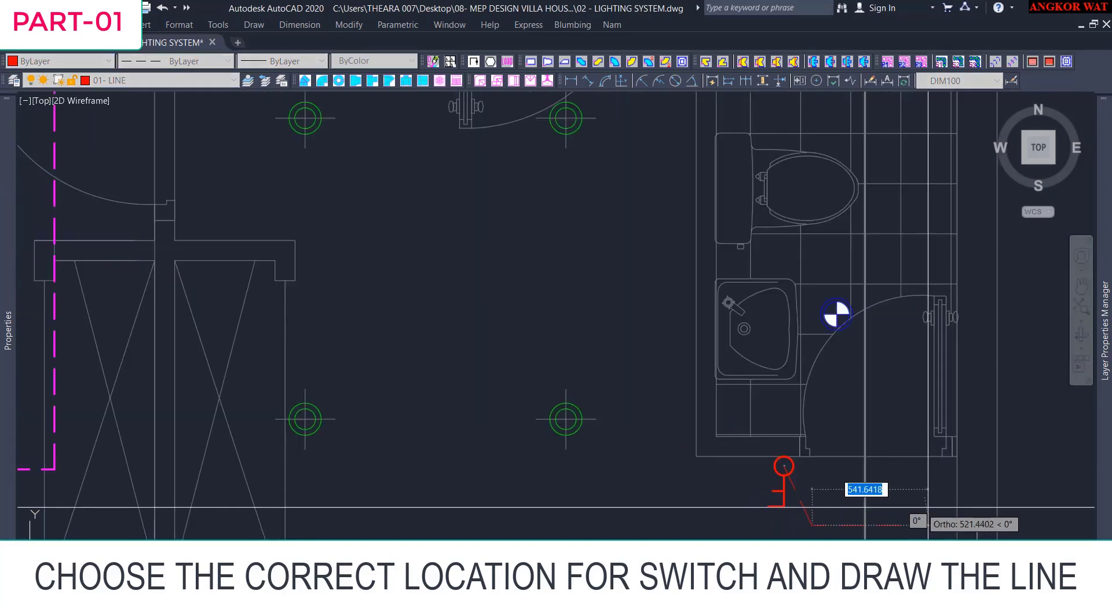
{"action": "scroll", "coordinate": [869, 272], "scroll_direction": "down", "scroll_amount": 1}
{"action": "scroll", "coordinate": [800, 347], "scroll_direction": "up", "scroll_amount": 5}
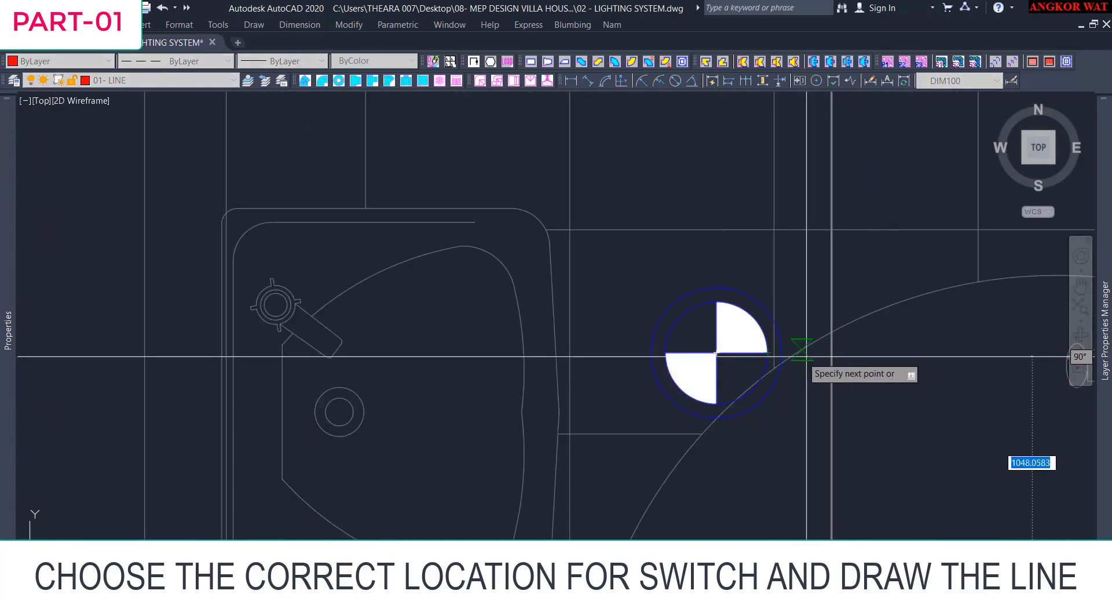
{"action": "left_click", "coordinate": [717, 353]}
Continue the bathroom's red circuit line up beside the fixtures to the centre of the upper bathroom light.
{"action": "scroll", "coordinate": [742, 361], "scroll_direction": "down", "scroll_amount": 2}
{"action": "scroll", "coordinate": [878, 363], "scroll_direction": "up", "scroll_amount": 5}
{"action": "left_click", "coordinate": [787, 311]}
{"action": "scroll", "coordinate": [776, 405], "scroll_direction": "down", "scroll_amount": 5}
{"action": "middle_click_drag", "start_coordinate": [727, 161], "coordinate": [753, 347]}
{"action": "scroll", "coordinate": [695, 197], "scroll_direction": "up", "scroll_amount": 1}
{"action": "left_click", "coordinate": [845, 234]}
{"action": "left_click", "coordinate": [651, 227]}
{"action": "key", "text": "space"}
Fillet the bathroom red line's corners at the upper light, the lower light's branch and below the door.
{"action": "scroll", "coordinate": [806, 262], "scroll_direction": "down", "scroll_amount": 2}
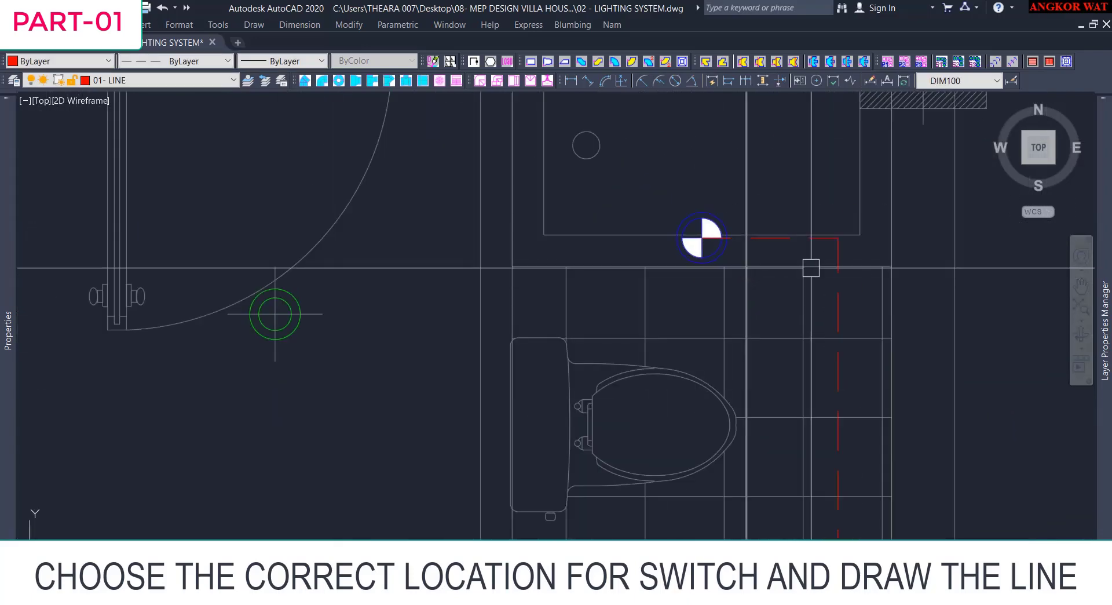
{"action": "key", "text": "f"}
{"action": "key", "text": "space"}
{"action": "left_click", "coordinate": [809, 238]}
{"action": "left_click", "coordinate": [838, 255]}
{"action": "scroll", "coordinate": [826, 268], "scroll_direction": "down", "scroll_amount": 2}
{"action": "scroll", "coordinate": [811, 348], "scroll_direction": "down", "scroll_amount": 4}
{"action": "scroll", "coordinate": [808, 220], "scroll_direction": "up", "scroll_amount": 4}
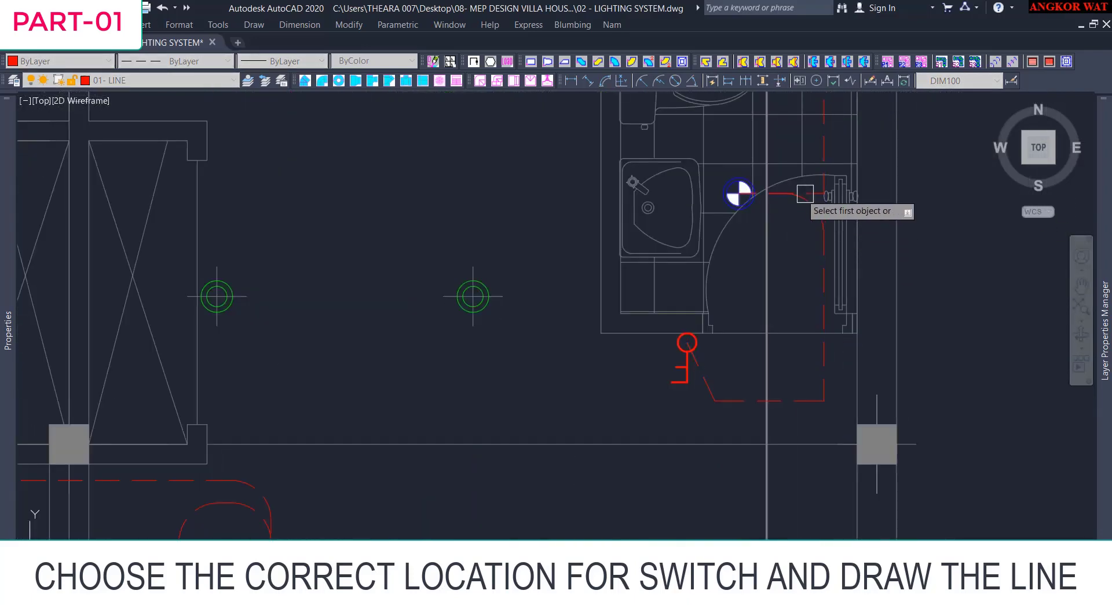
{"action": "scroll", "coordinate": [824, 243], "scroll_direction": "up", "scroll_amount": 1}
{"action": "left_click", "coordinate": [807, 407]}
{"action": "scroll", "coordinate": [808, 408], "scroll_direction": "down", "scroll_amount": 5}
Draw a green dashed polyline from the bathroom switch, outside the red line, up along the wall and across onto the toilet.
{"action": "left_click", "coordinate": [63, 61]}
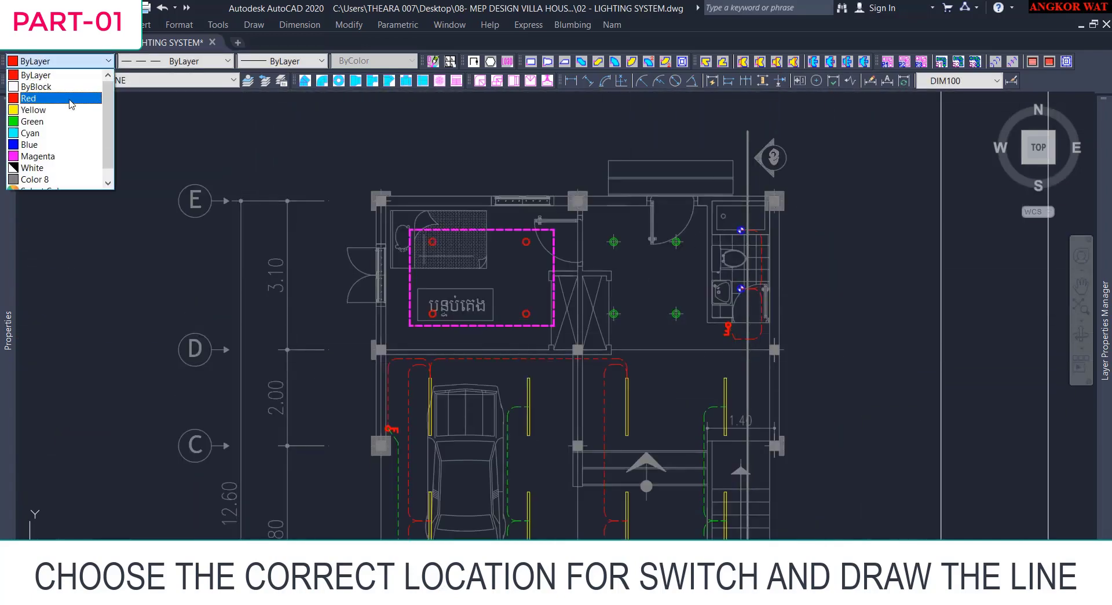
{"action": "left_click", "coordinate": [71, 122]}
{"action": "type", "text": "pl"}
{"action": "key", "text": "space"}
{"action": "scroll", "coordinate": [658, 385], "scroll_direction": "up", "scroll_amount": 4}
{"action": "left_click", "coordinate": [590, 270]}
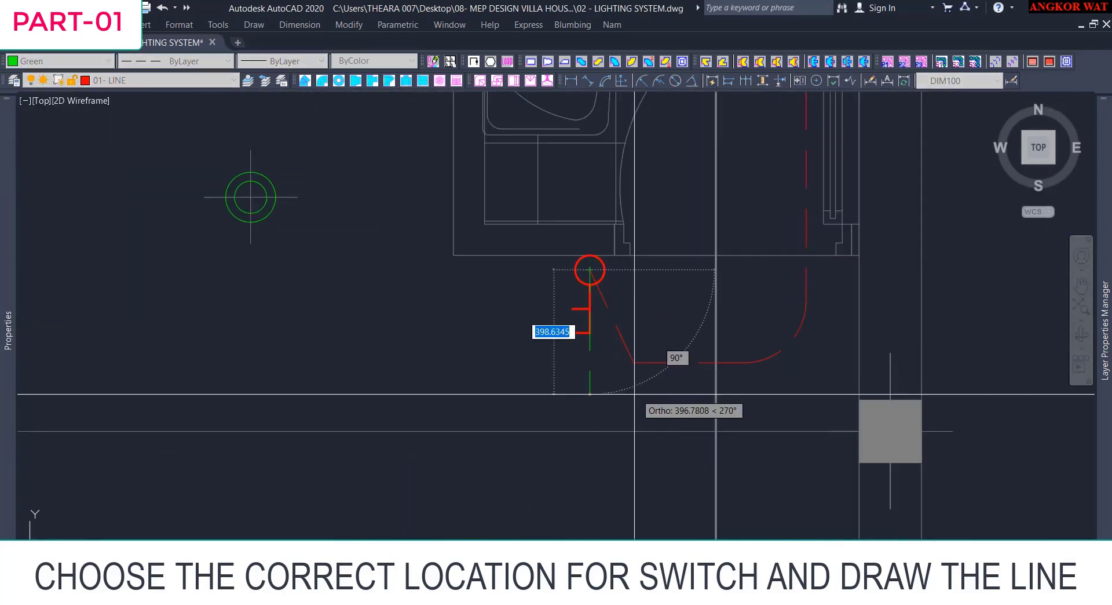
{"action": "left_click", "coordinate": [837, 400]}
{"action": "scroll", "coordinate": [837, 307], "scroll_direction": "down", "scroll_amount": 2}
{"action": "middle_click_drag", "start_coordinate": [838, 195], "coordinate": [798, 474]}
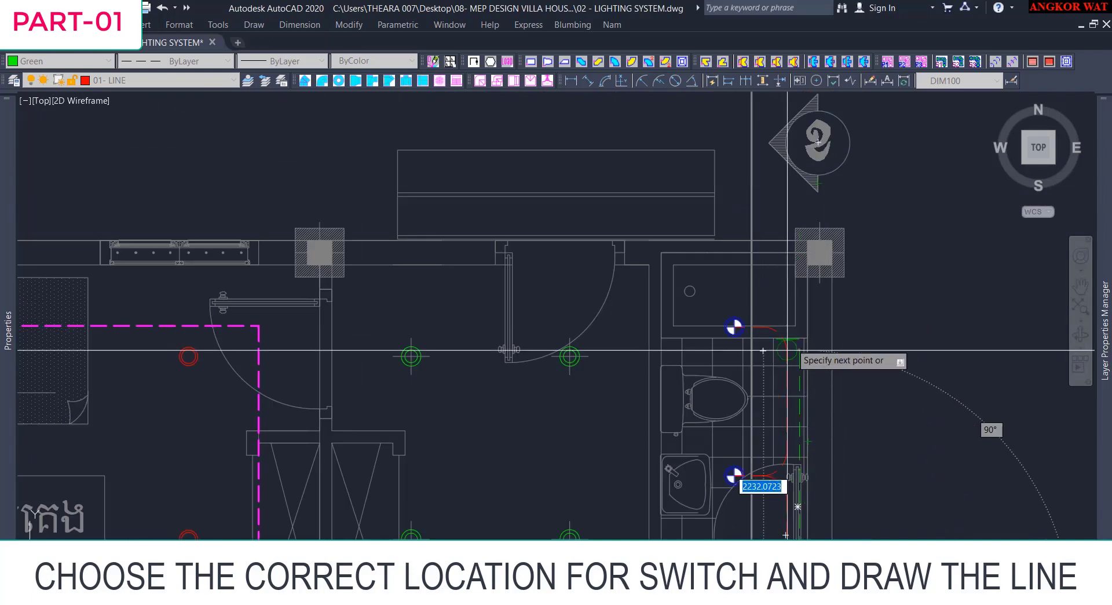
{"action": "scroll", "coordinate": [795, 409], "scroll_direction": "up", "scroll_amount": 3}
{"action": "left_click", "coordinate": [794, 414]}
{"action": "scroll", "coordinate": [493, 428], "scroll_direction": "up", "scroll_amount": 2}
{"action": "left_click", "coordinate": [486, 407]}
Finish the green line with a small triangular arrowhead over the toilet bowl and round the line's corners.
{"action": "scroll", "coordinate": [573, 368], "scroll_direction": "up", "scroll_amount": 4}
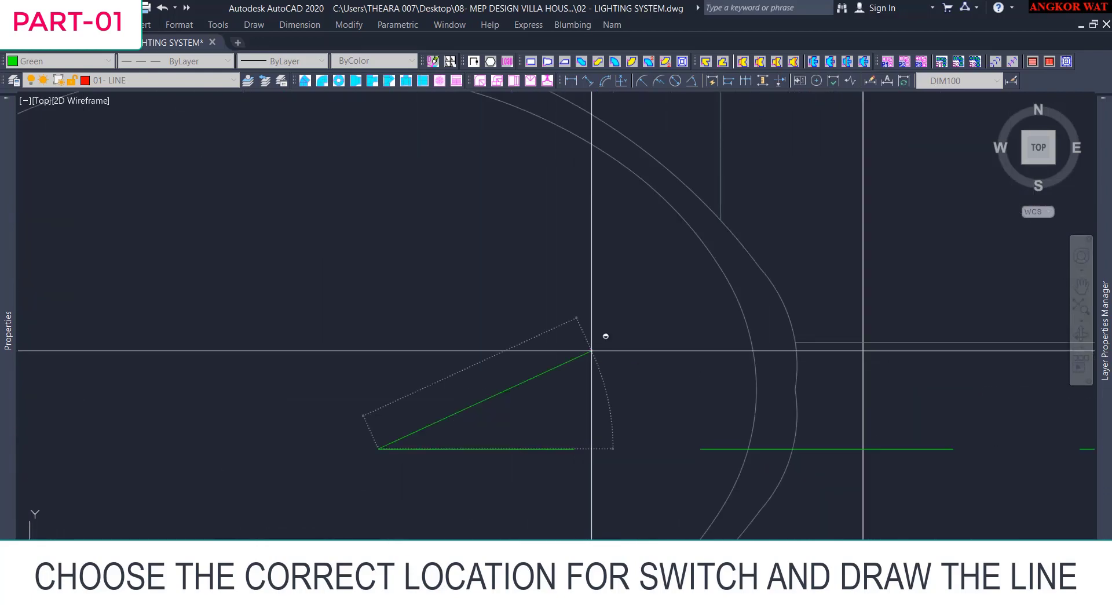
{"action": "left_click", "coordinate": [611, 351], "text": "shift"}
{"action": "left_click", "coordinate": [611, 500], "text": "shift"}
{"action": "key", "text": "space"}
{"action": "scroll", "coordinate": [555, 397], "scroll_direction": "down", "scroll_amount": 8}
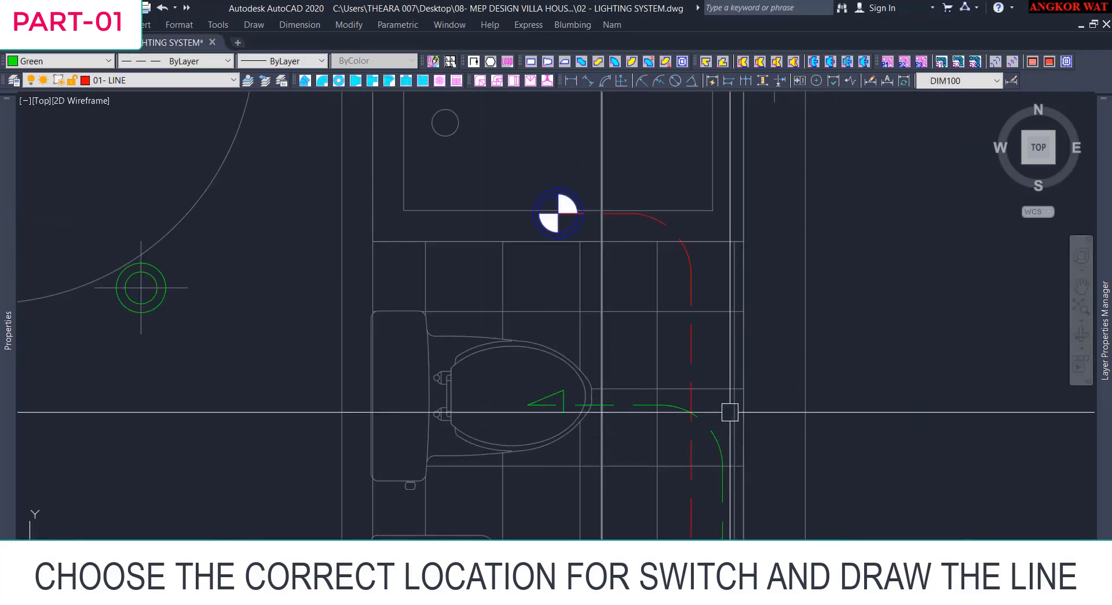
{"action": "scroll", "coordinate": [727, 410], "scroll_direction": "down", "scroll_amount": 8}
Copy the LEGEND title text from the symbol table to the toilet, beside the green arrowhead.
{"action": "middle_click_drag", "start_coordinate": [655, 430], "coordinate": [673, 320]}
{"action": "scroll", "coordinate": [672, 320], "scroll_direction": "down", "scroll_amount": 5}
{"action": "scroll", "coordinate": [304, 269], "scroll_direction": "up", "scroll_amount": 8}
{"action": "left_click", "coordinate": [386, 261]}
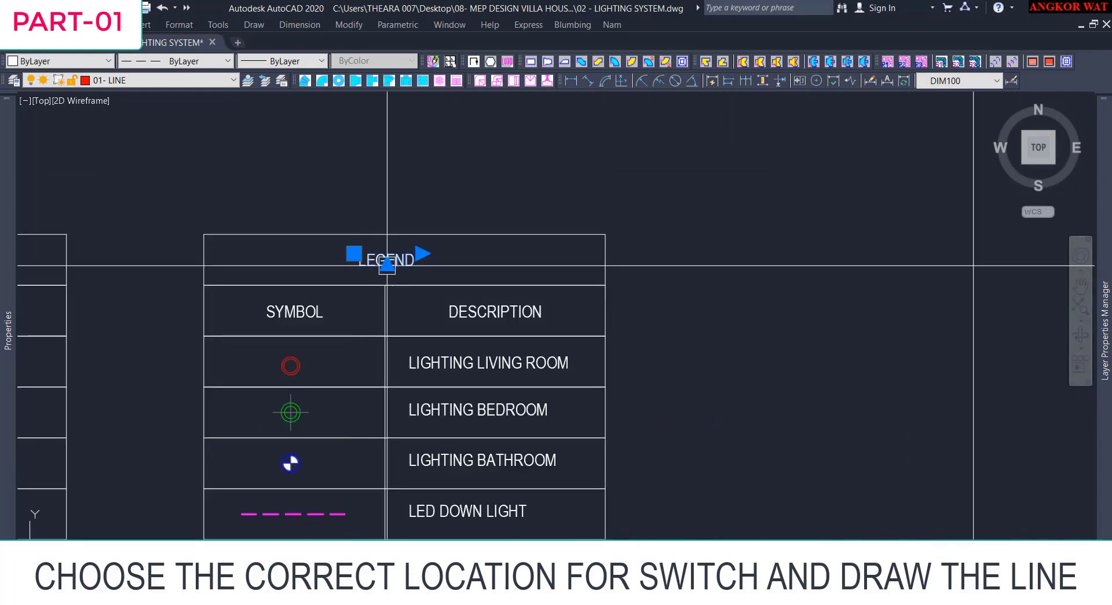
{"action": "scroll", "coordinate": [374, 341], "scroll_direction": "down", "scroll_amount": 6}
{"action": "key", "text": "ctrl+c"}
{"action": "key", "text": "ctrl+v"}
{"action": "scroll", "coordinate": [941, 353], "scroll_direction": "up", "scroll_amount": 2}
{"action": "scroll", "coordinate": [971, 336], "scroll_direction": "up", "scroll_amount": 4}
{"action": "left_click", "coordinate": [731, 349]}
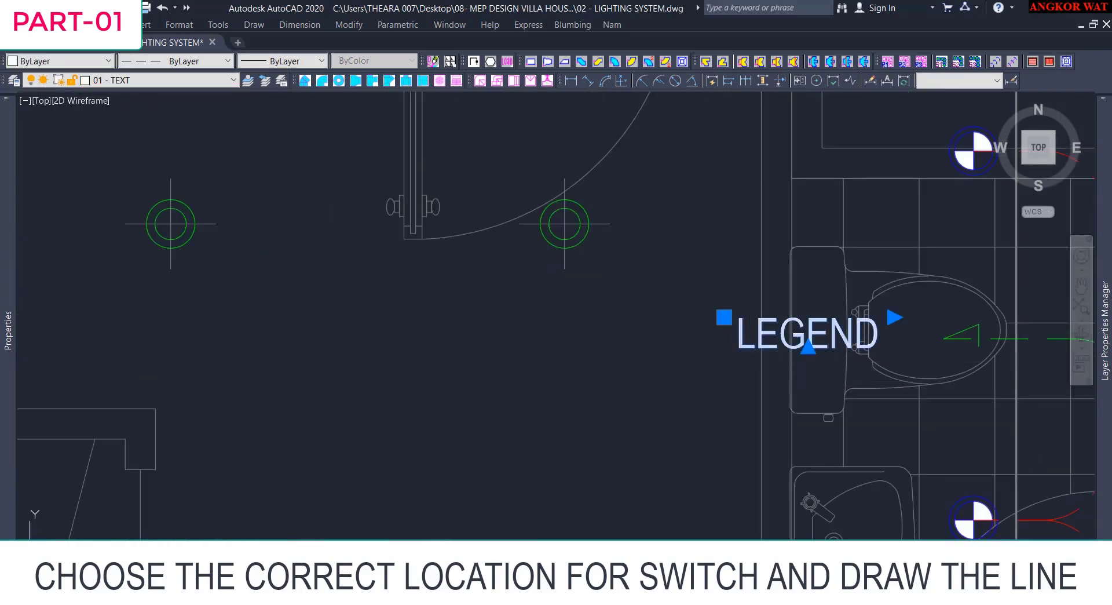
Change the copied text to EF-01 and move it closer to the green arrowhead over the toilet.
{"action": "double_click", "coordinate": [805, 334]}
{"action": "type", "text": "EF"}
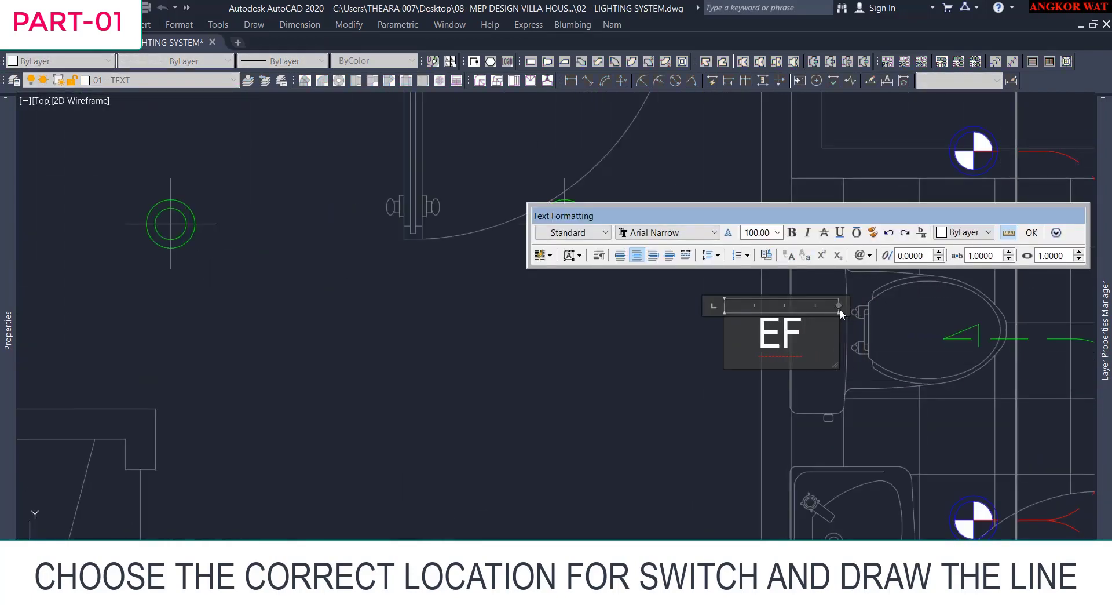
{"action": "type", "text": "-01"}
{"action": "left_click", "coordinate": [725, 372]}
{"action": "key", "text": "m"}
{"action": "key", "text": "space"}
{"action": "left_click", "coordinate": [552, 392]}
{"action": "left_click", "coordinate": [632, 392]}
Turn on the text frame around the EF-01 label.
{"action": "left_click", "coordinate": [859, 316]}
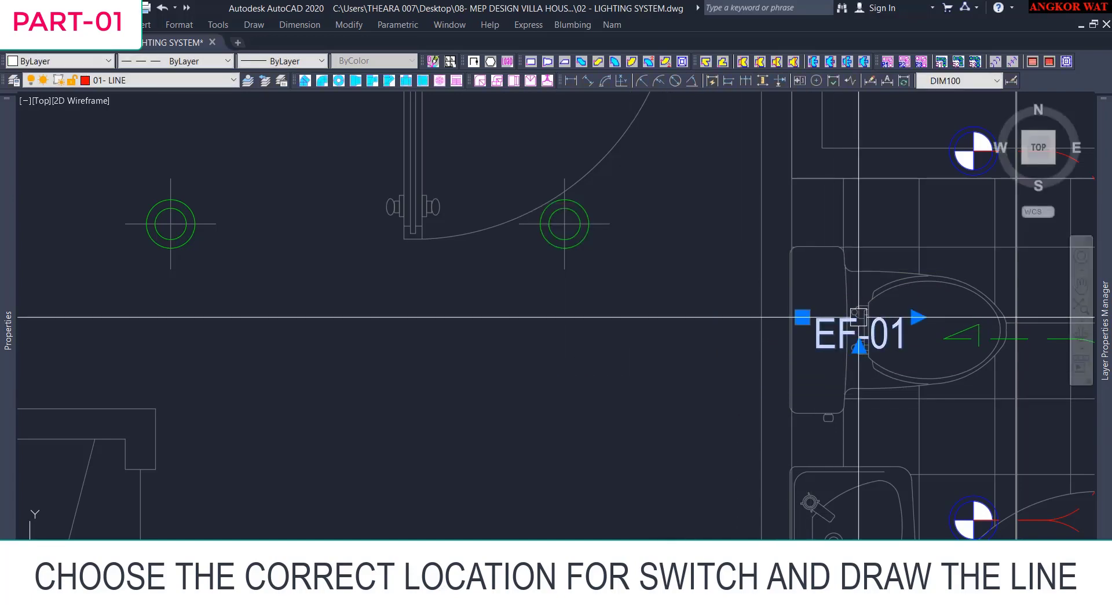
{"action": "mouse_move", "coordinate": [7, 330]}
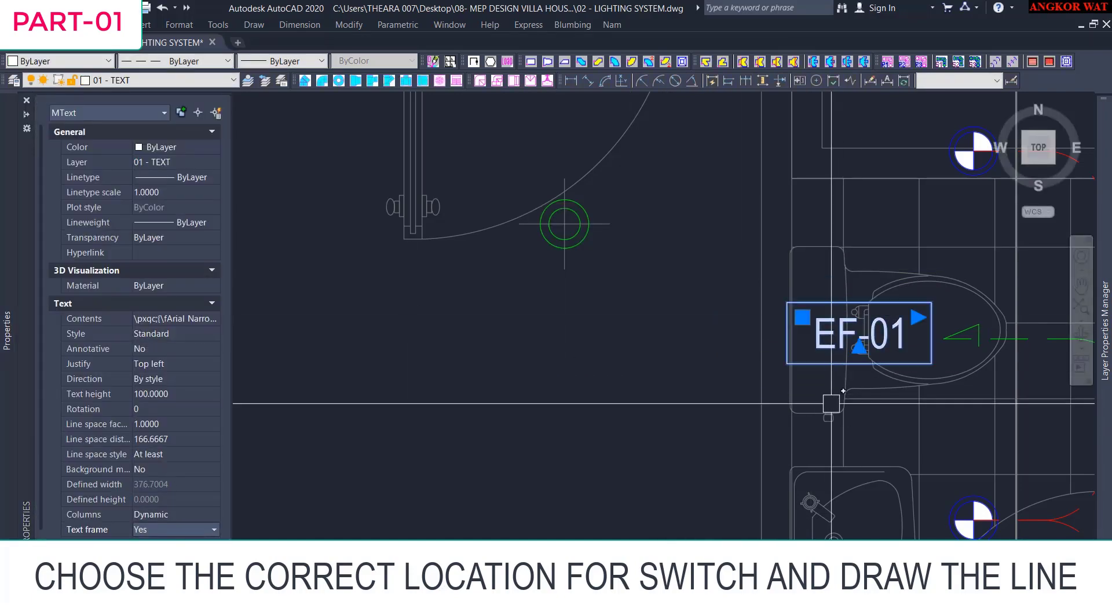
{"action": "key", "text": "Escape"}
Copy the one-bar switch symbol from the legend into the hall, between the lower green light and the bathroom wall.
{"action": "scroll", "coordinate": [742, 325], "scroll_direction": "down", "scroll_amount": 8}
{"action": "scroll", "coordinate": [773, 389], "scroll_direction": "up", "scroll_amount": 4}
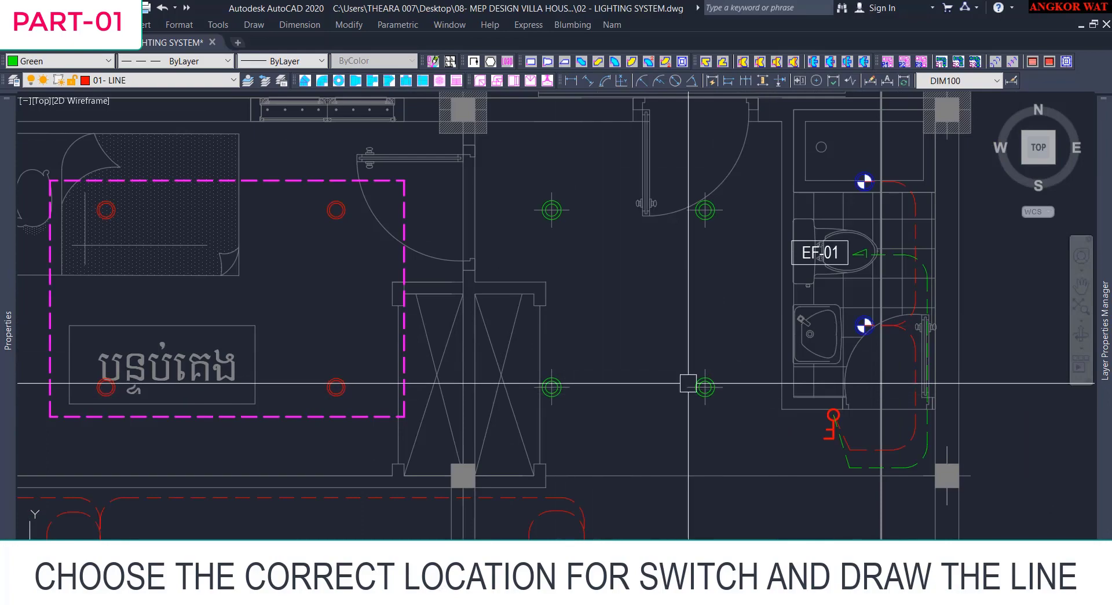
{"action": "scroll", "coordinate": [688, 383], "scroll_direction": "down", "scroll_amount": 7}
{"action": "scroll", "coordinate": [210, 265], "scroll_direction": "up", "scroll_amount": 5}
{"action": "left_click", "coordinate": [393, 306]}
{"action": "scroll", "coordinate": [350, 336], "scroll_direction": "down", "scroll_amount": 5}
{"action": "key", "text": "ctrl+c"}
{"action": "key", "text": "ctrl+v"}
{"action": "scroll", "coordinate": [953, 340], "scroll_direction": "up", "scroll_amount": 7}
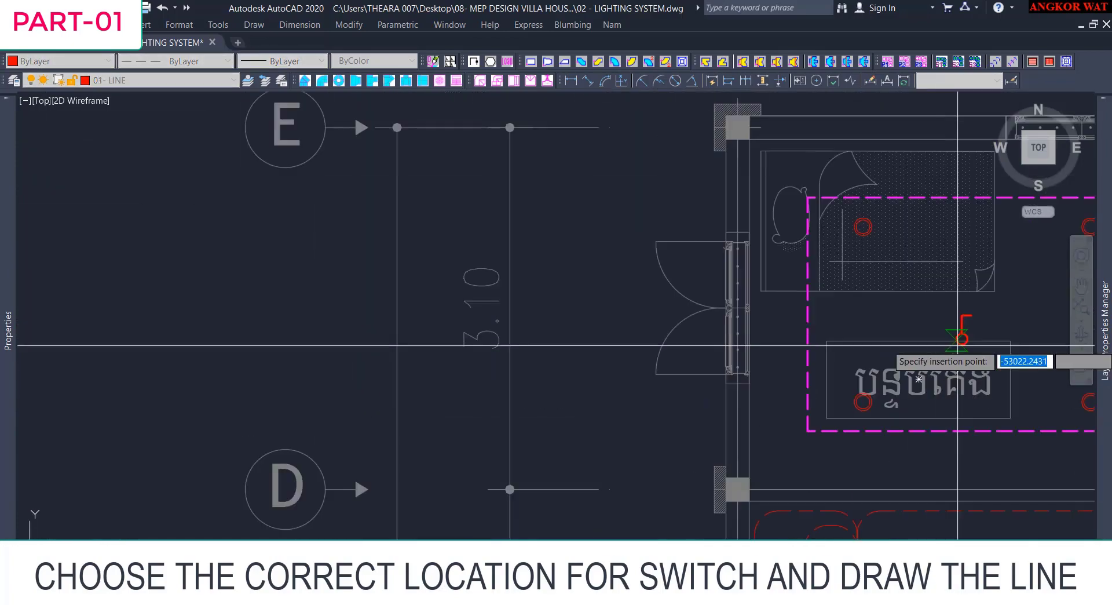
{"action": "scroll", "coordinate": [622, 304], "scroll_direction": "down", "scroll_amount": 4}
{"action": "scroll", "coordinate": [592, 378], "scroll_direction": "up", "scroll_amount": 4}
{"action": "scroll", "coordinate": [642, 416], "scroll_direction": "down", "scroll_amount": 2}
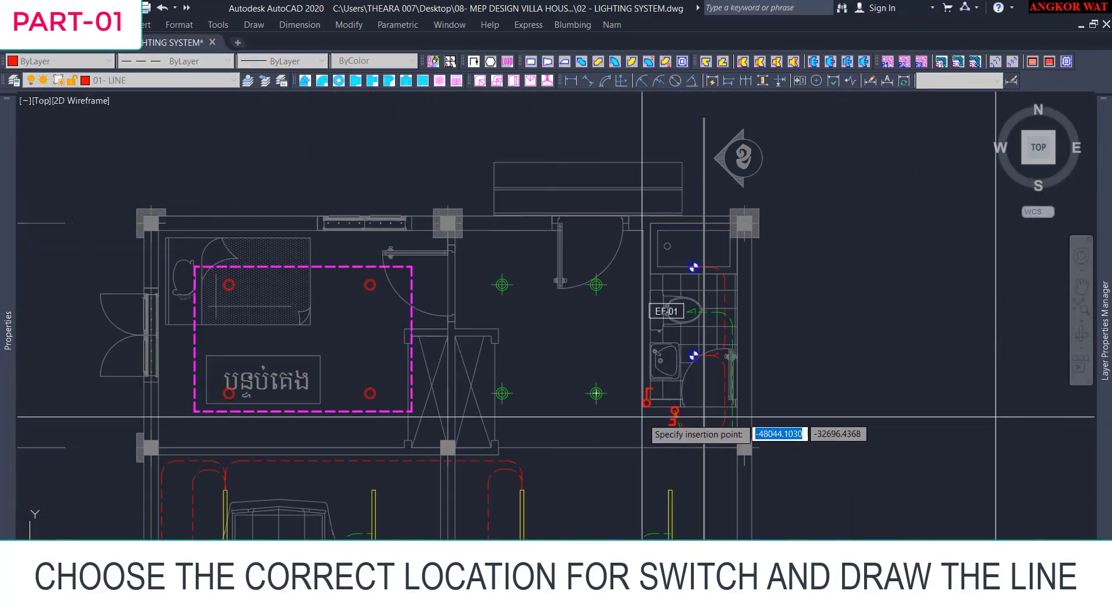
{"action": "scroll", "coordinate": [642, 417], "scroll_direction": "up", "scroll_amount": 2}
{"action": "left_click", "coordinate": [604, 395]}
{"action": "scroll", "coordinate": [606, 394], "scroll_direction": "up", "scroll_amount": 1}
Rotate the hall's one-bar switch about its circle so its arm slants up and away from the bathroom.
{"action": "left_click", "coordinate": [614, 358]}
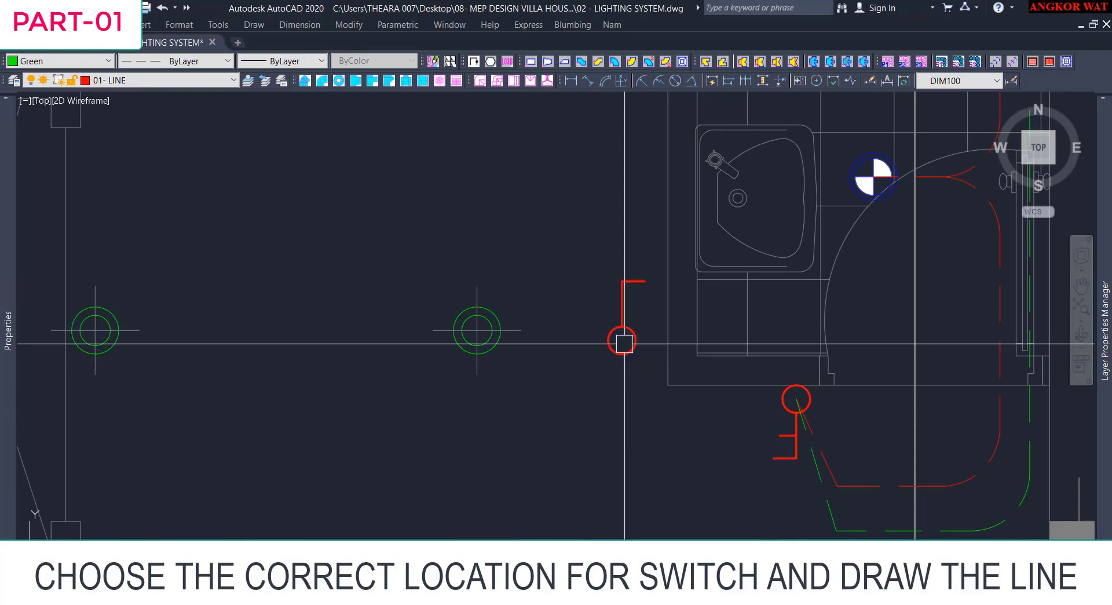
{"action": "type", "text": "ro"}
{"action": "key", "text": "space"}
{"action": "left_click", "coordinate": [623, 340]}
{"action": "left_click", "coordinate": [640, 309]}
Move the slanted one-bar switch against the outside of the bathroom wall, near its lower corner.
{"action": "left_click", "coordinate": [636, 340]}
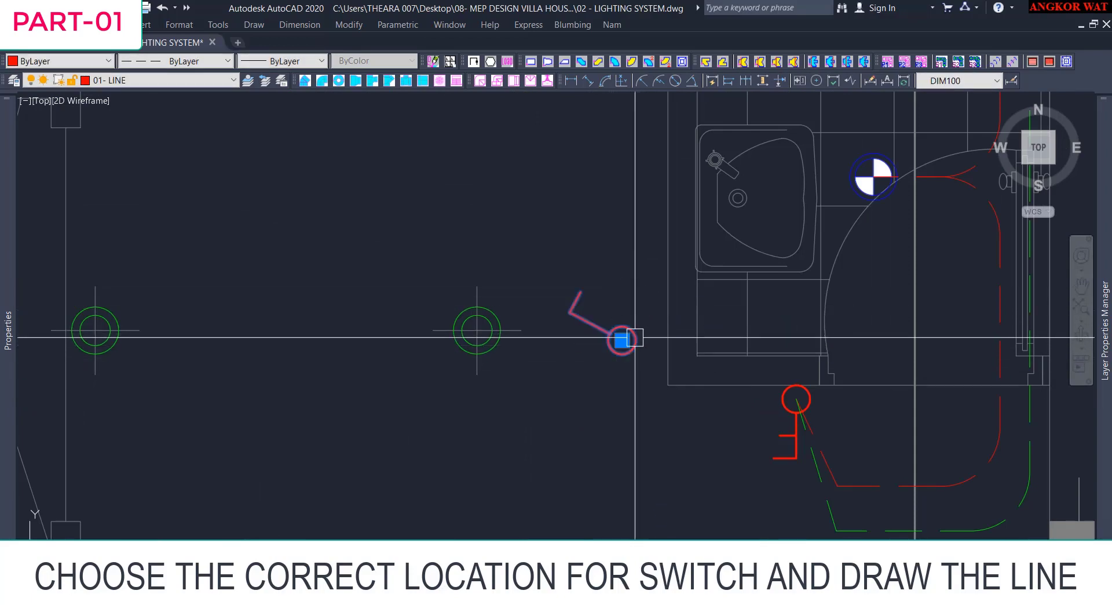
{"action": "scroll", "coordinate": [636, 357], "scroll_direction": "up", "scroll_amount": 1}
{"action": "type", "text": "m"}
{"action": "key", "text": "space"}
{"action": "left_click", "coordinate": [636, 329]}
{"action": "left_click", "coordinate": [688, 338]}
{"action": "scroll", "coordinate": [695, 375], "scroll_direction": "down", "scroll_amount": 3}
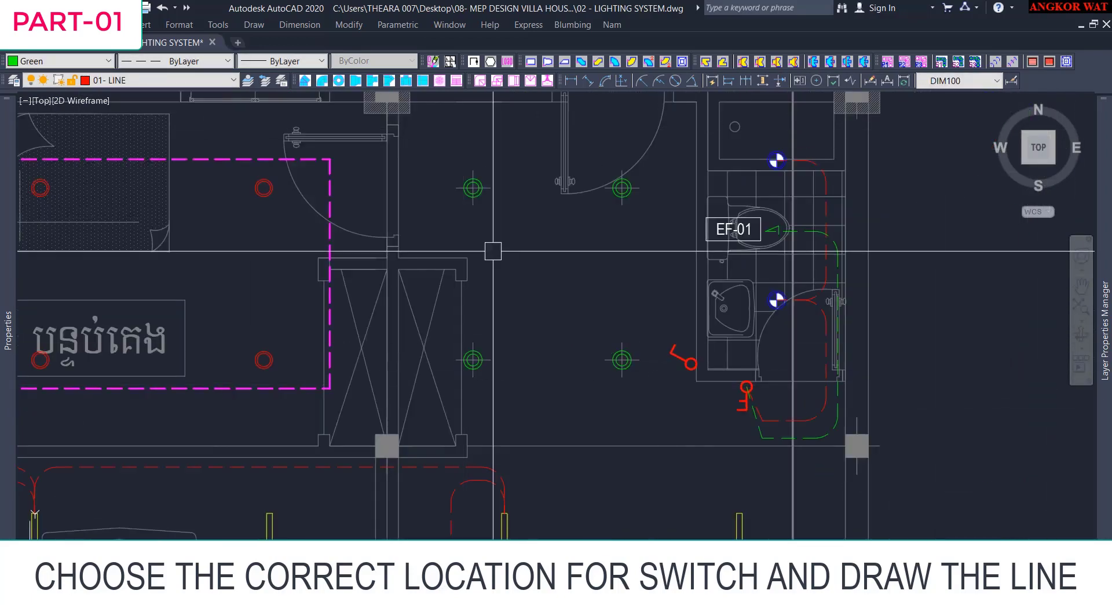
Draw a dashed line in the ByLayer colour from the hall switch up and across to the upper green light nearest the bathroom.
{"action": "scroll", "coordinate": [502, 265], "scroll_direction": "down", "scroll_amount": 2}
{"action": "left_click", "coordinate": [86, 61]}
{"action": "left_click", "coordinate": [35, 70]}
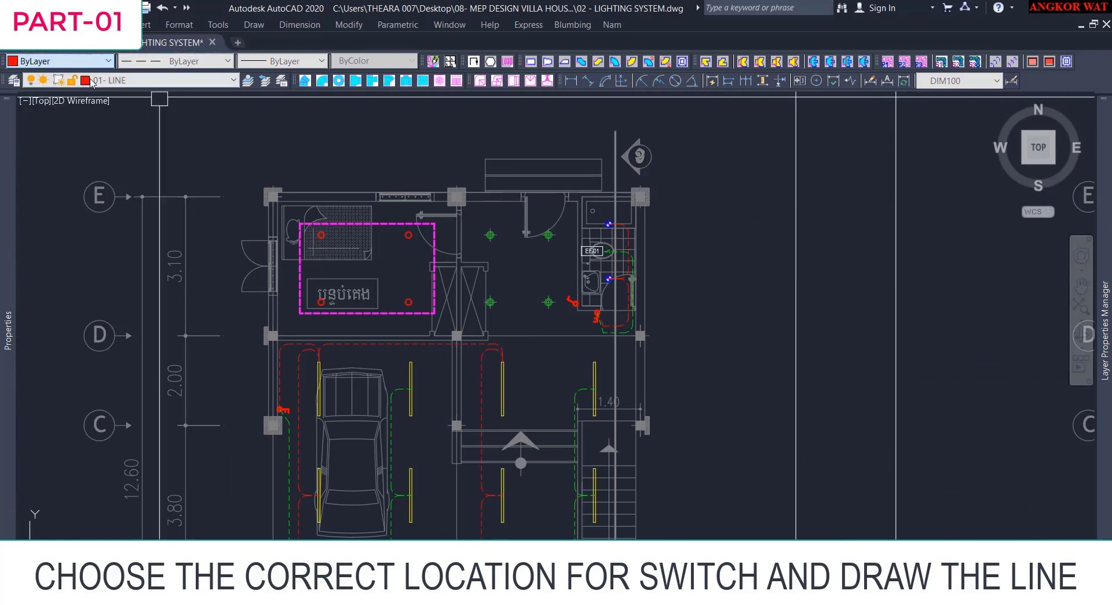
{"action": "scroll", "coordinate": [502, 277], "scroll_direction": "up", "scroll_amount": 5}
{"action": "type", "text": "l"}
{"action": "key", "text": "space"}
{"action": "scroll", "coordinate": [778, 376], "scroll_direction": "up", "scroll_amount": 1}
{"action": "left_click", "coordinate": [817, 392]}
{"action": "scroll", "coordinate": [764, 351], "scroll_direction": "down", "scroll_amount": 1}
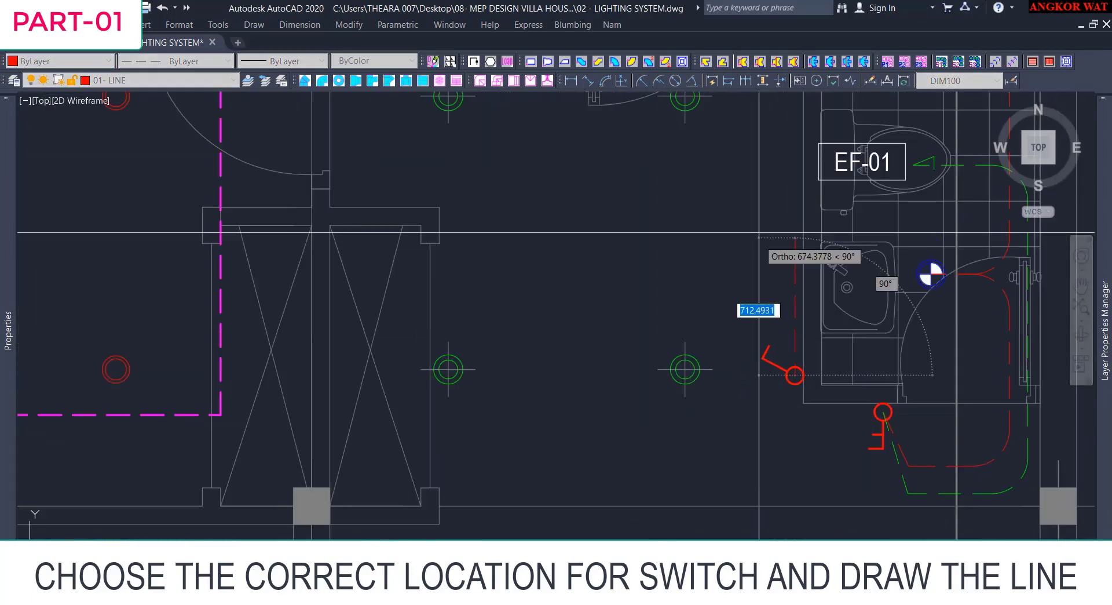
{"action": "middle_click_drag", "start_coordinate": [753, 145], "coordinate": [739, 280]}
{"action": "left_click", "coordinate": [697, 227]}
{"action": "scroll", "coordinate": [675, 231], "scroll_direction": "up", "scroll_amount": 2}
{"action": "left_click", "coordinate": [660, 225]}
Continue the red dashed line up from the hall light nearest the bathroom, across and down to the other upper green light.
{"action": "scroll", "coordinate": [659, 226], "scroll_direction": "down", "scroll_amount": 2}
{"action": "middle_click_drag", "start_coordinate": [657, 197], "coordinate": [668, 273]}
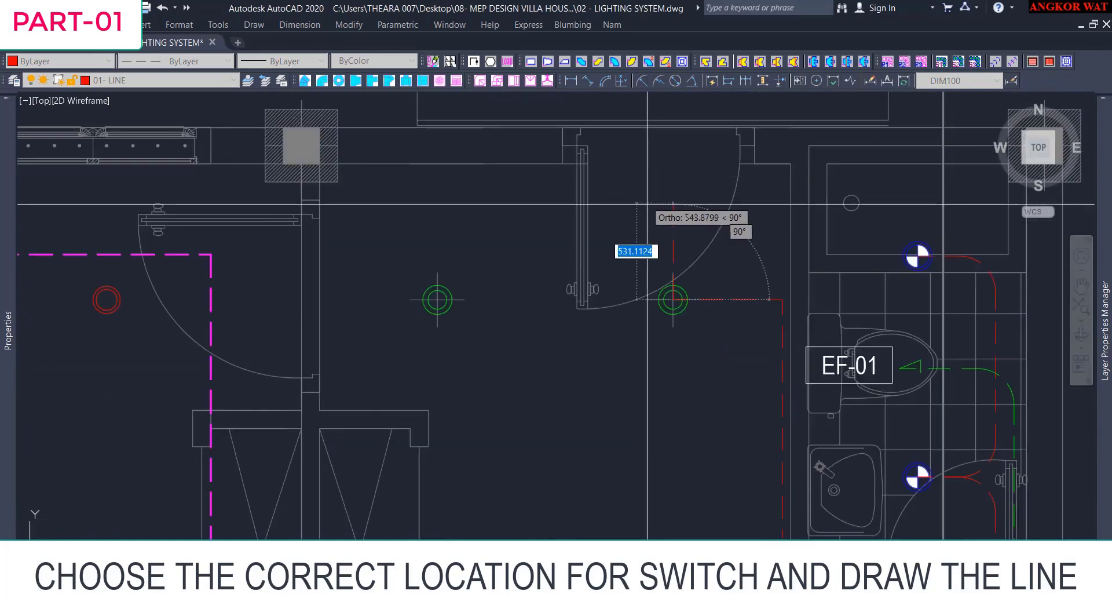
{"action": "left_click", "coordinate": [647, 213]}
{"action": "scroll", "coordinate": [446, 267], "scroll_direction": "up", "scroll_amount": 1}
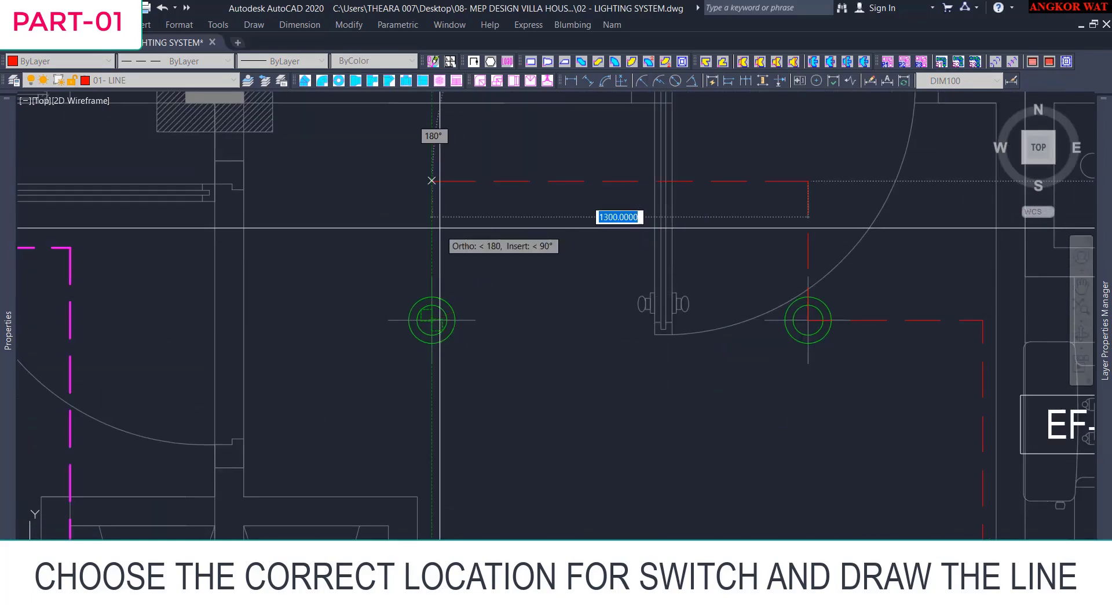
{"action": "left_click", "coordinate": [440, 228]}
{"action": "left_click", "coordinate": [432, 320]}
Continue the line sideways from that upper green light, down through the closet area and back to the lower green light beneath it.
{"action": "left_click", "coordinate": [314, 324]}
{"action": "scroll", "coordinate": [367, 456], "scroll_direction": "down", "scroll_amount": 1}
{"action": "middle_click_drag", "start_coordinate": [368, 457], "coordinate": [466, 260]}
{"action": "scroll", "coordinate": [467, 472], "scroll_direction": "up", "scroll_amount": 2}
{"action": "left_click", "coordinate": [377, 408]}
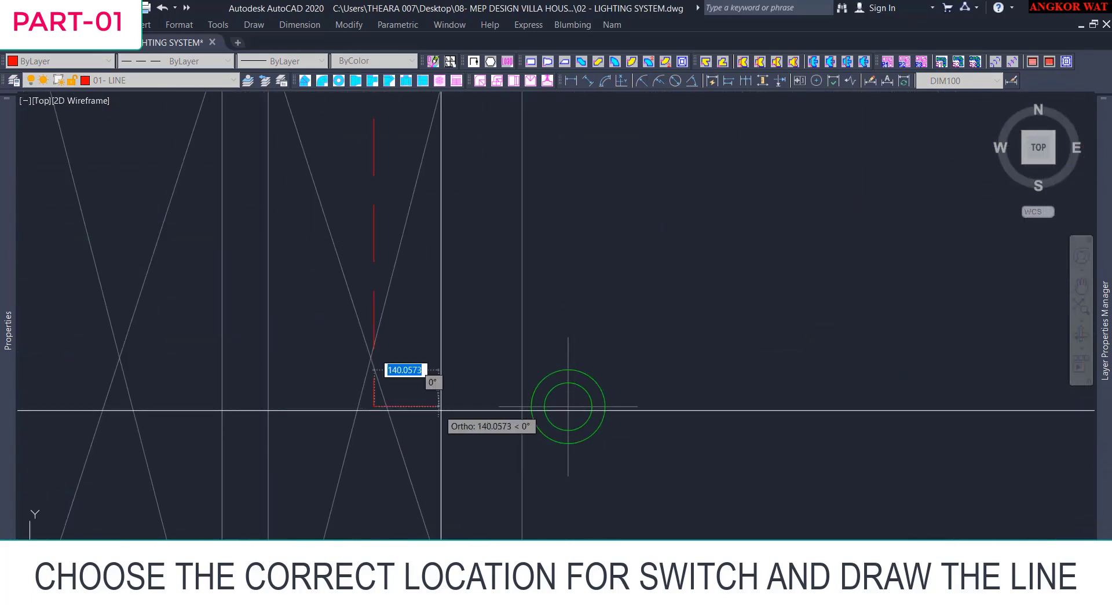
{"action": "left_click", "coordinate": [569, 406]}
Finish the hall line by running it down, across and up to the lower green light nearest the bathroom.
{"action": "scroll", "coordinate": [567, 307], "scroll_direction": "down", "scroll_amount": 2}
{"action": "left_click", "coordinate": [569, 424]}
{"action": "scroll", "coordinate": [795, 397], "scroll_direction": "up", "scroll_amount": 1}
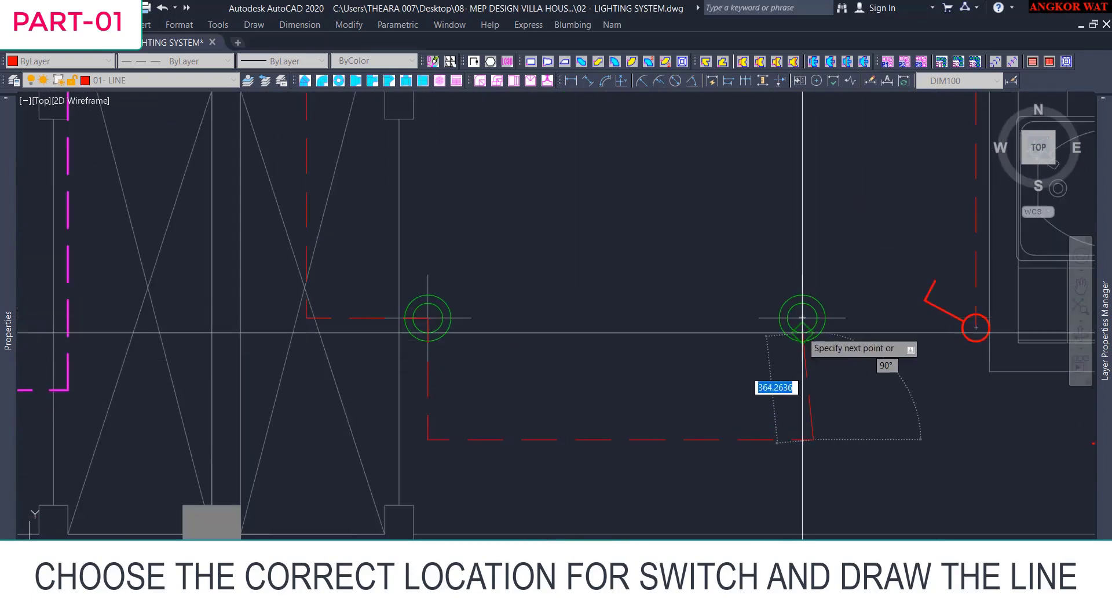
{"action": "left_click", "coordinate": [802, 317]}
{"action": "key", "text": "Return"}
{"action": "scroll", "coordinate": [795, 340], "scroll_direction": "down", "scroll_amount": 2}
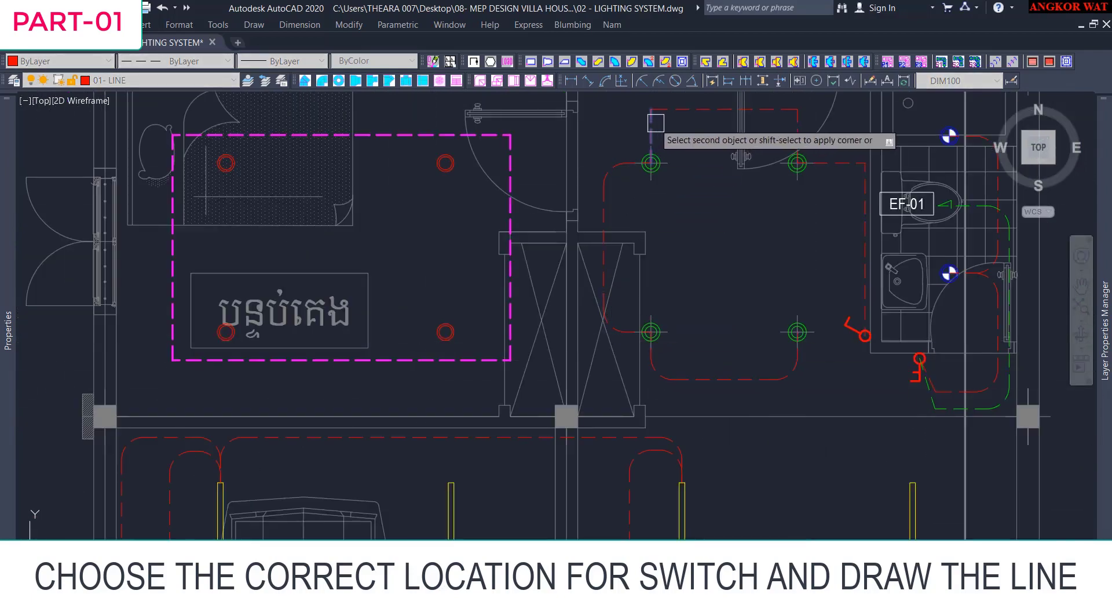
Fillet the corners of the red hall circuit line, including the bend above the hall switch.
{"action": "left_click", "coordinate": [847, 167]}
{"action": "left_click", "coordinate": [864, 194]}
{"action": "scroll", "coordinate": [815, 235], "scroll_direction": "down", "scroll_amount": 1}
{"action": "scroll", "coordinate": [819, 292], "scroll_direction": "up", "scroll_amount": 1}
{"action": "middle_click_drag", "start_coordinate": [819, 292], "coordinate": [725, 280]}
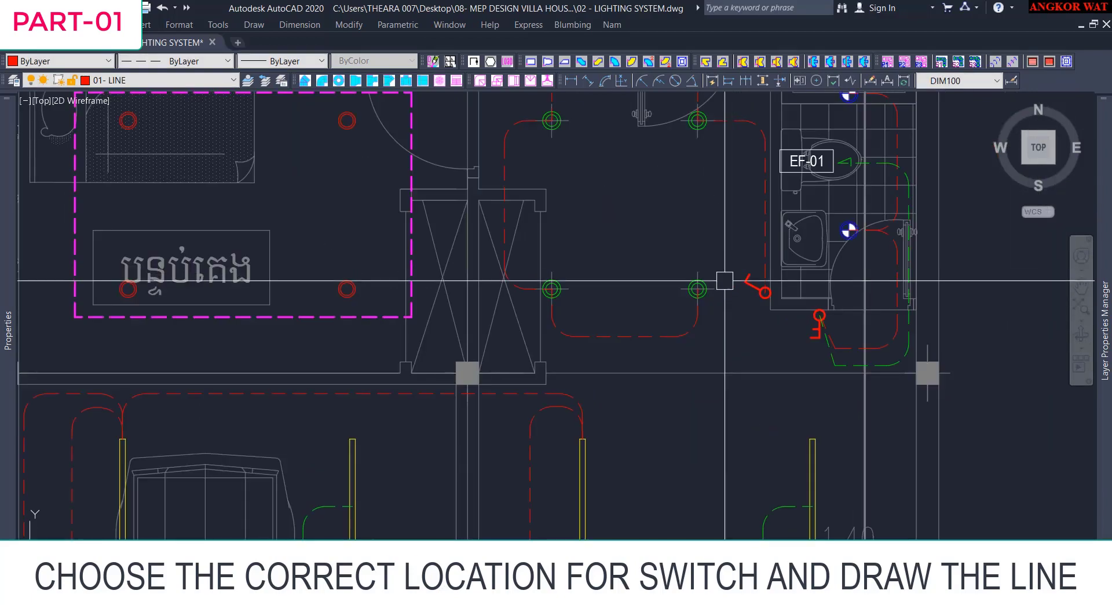
Examine the bedroom's ceiling lights, magenta dashed outline, door and closets to choose a switch location.
{"action": "scroll", "coordinate": [725, 280], "scroll_direction": "down", "scroll_amount": 1}
{"action": "middle_click_drag", "start_coordinate": [440, 261], "coordinate": [584, 314]}
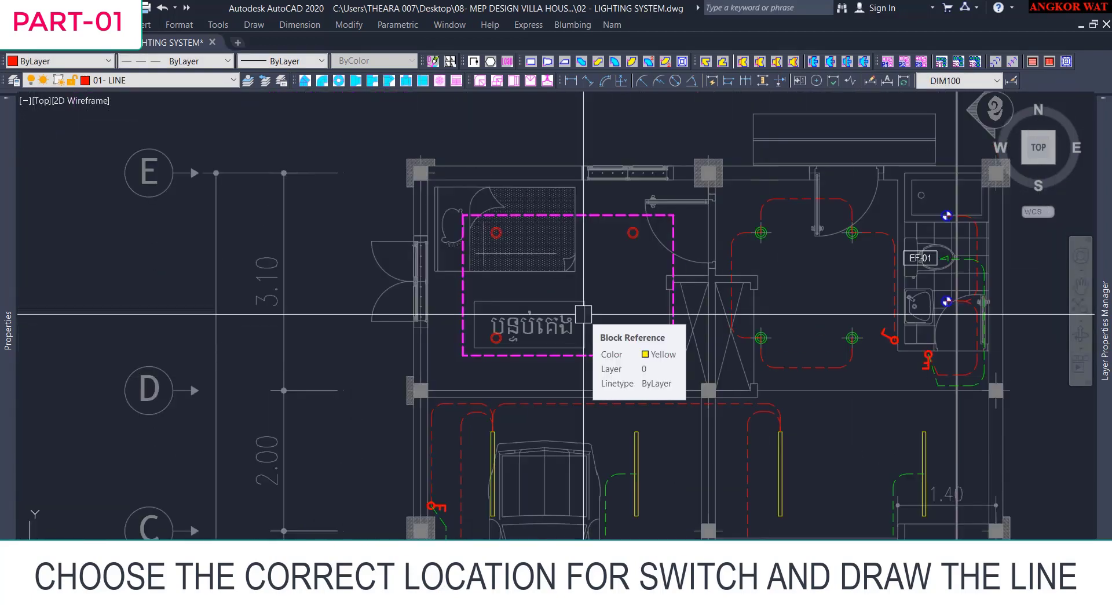
{"action": "scroll", "coordinate": [463, 227], "scroll_direction": "up", "scroll_amount": 2}
{"action": "scroll", "coordinate": [529, 176], "scroll_direction": "down", "scroll_amount": 1}
{"action": "middle_click_drag", "start_coordinate": [499, 227], "coordinate": [492, 315]}
{"action": "scroll", "coordinate": [494, 219], "scroll_direction": "up", "scroll_amount": 1}
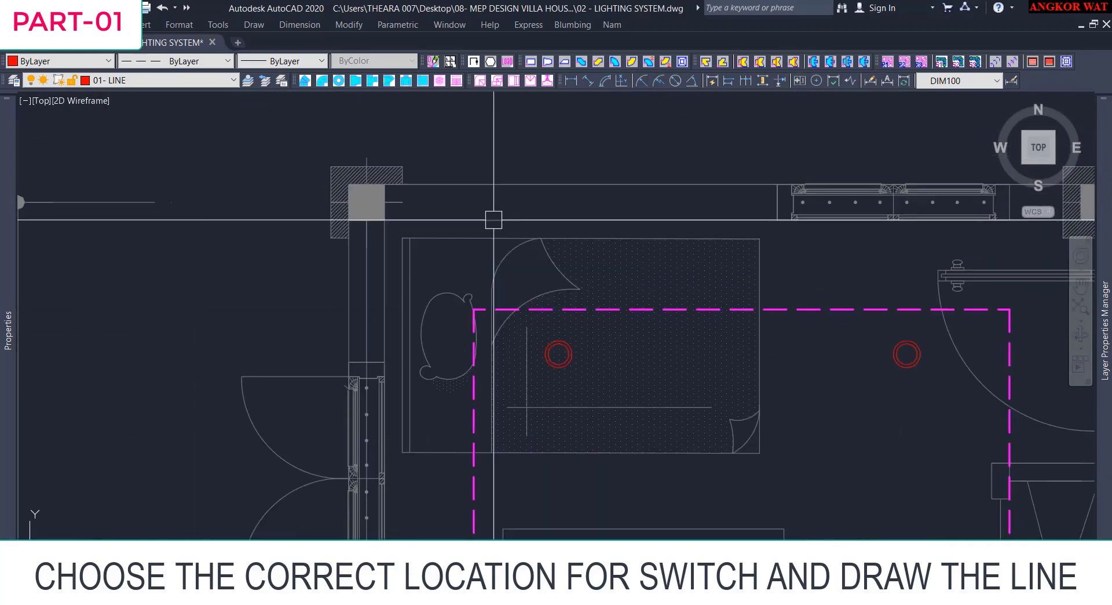
{"action": "scroll", "coordinate": [494, 221], "scroll_direction": "down", "scroll_amount": 1}
{"action": "middle_click_drag", "start_coordinate": [475, 358], "coordinate": [492, 256]}
{"action": "middle_click_drag", "start_coordinate": [625, 299], "coordinate": [584, 335]}
{"action": "scroll", "coordinate": [609, 328], "scroll_direction": "down", "scroll_amount": 1}
{"action": "scroll", "coordinate": [670, 324], "scroll_direction": "up", "scroll_amount": 2}
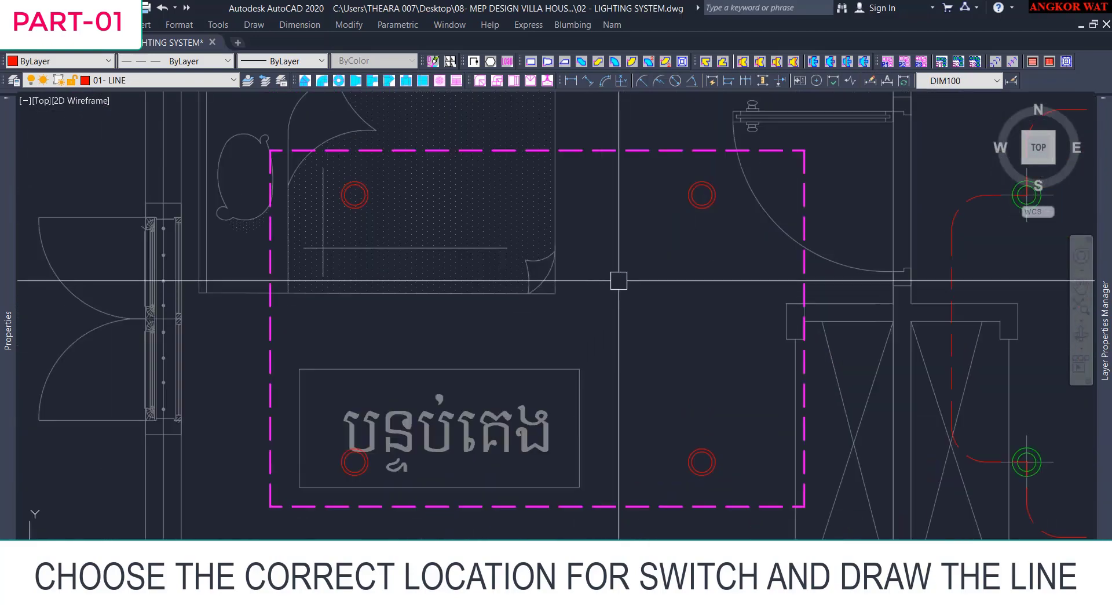
{"action": "scroll", "coordinate": [695, 321], "scroll_direction": "down", "scroll_amount": 2}
{"action": "middle_click_drag", "start_coordinate": [640, 284], "coordinate": [643, 231]}
{"action": "scroll", "coordinate": [644, 209], "scroll_direction": "up", "scroll_amount": 2}
{"action": "scroll", "coordinate": [430, 364], "scroll_direction": "up", "scroll_amount": 2}
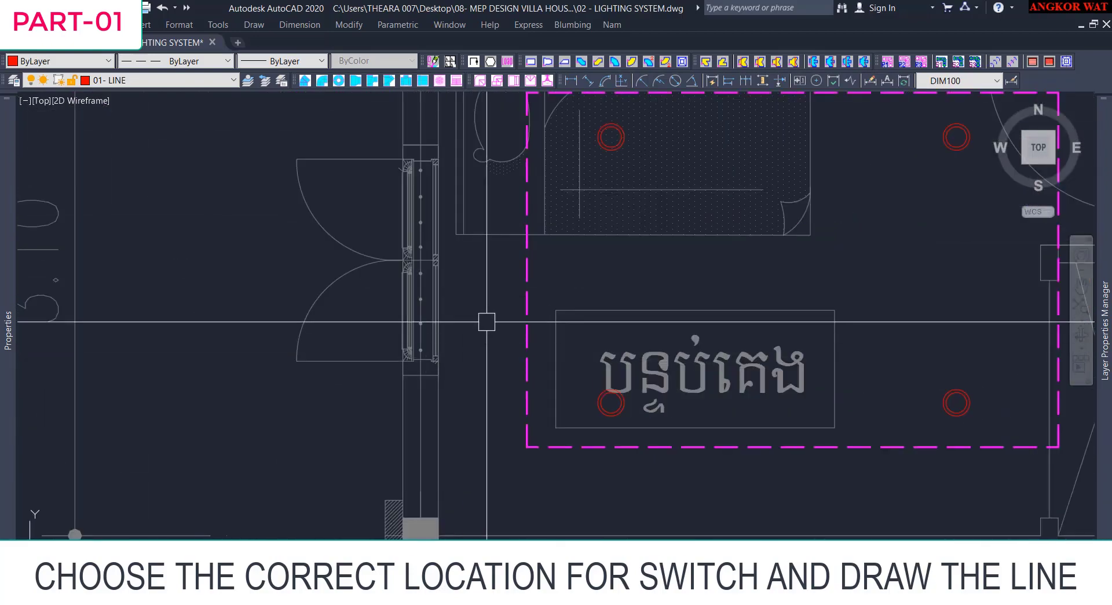
{"action": "scroll", "coordinate": [487, 322], "scroll_direction": "down", "scroll_amount": 2}
{"action": "middle_click_drag", "start_coordinate": [487, 323], "coordinate": [369, 336]}
{"action": "scroll", "coordinate": [561, 310], "scroll_direction": "down", "scroll_amount": 2}
{"action": "middle_click_drag", "start_coordinate": [623, 322], "coordinate": [593, 333]}
{"action": "scroll", "coordinate": [739, 362], "scroll_direction": "up", "scroll_amount": 2}
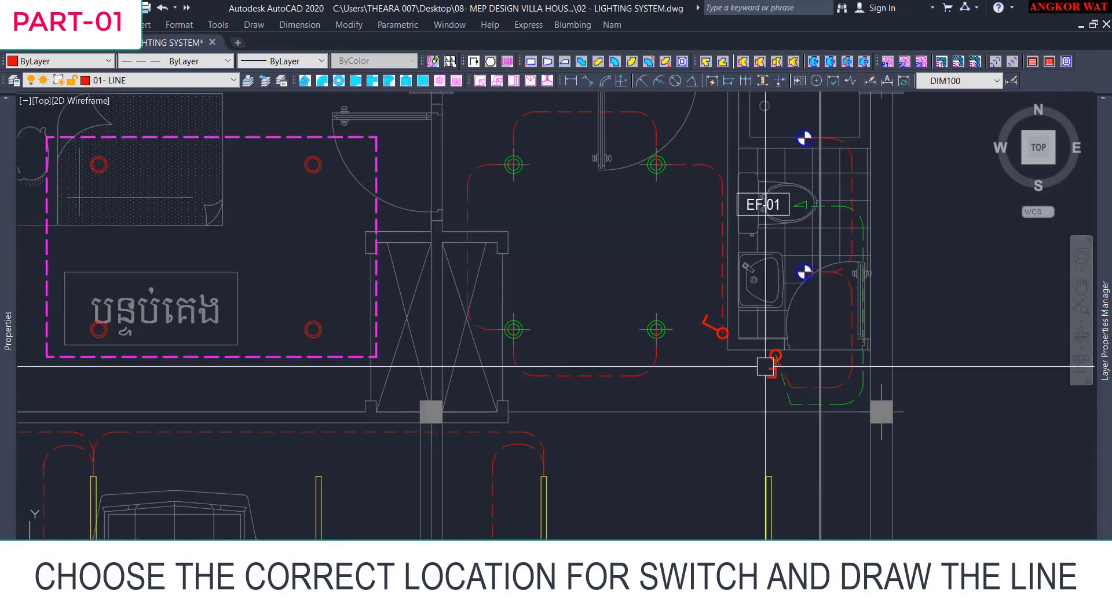
Copy the two-bar switch outside the bathroom and paste it into the bedroom between the closet and the room label.
{"action": "left_click", "coordinate": [764, 367]}
{"action": "scroll", "coordinate": [740, 352], "scroll_direction": "down", "scroll_amount": 1}
{"action": "key", "text": "ctrl+c"}
{"action": "key", "text": "ctrl+v"}
{"action": "scroll", "coordinate": [482, 298], "scroll_direction": "up", "scroll_amount": 1}
{"action": "left_click", "coordinate": [439, 292]}
{"action": "scroll", "coordinate": [450, 283], "scroll_direction": "up", "scroll_amount": 2}
Rotate the pasted bedroom switch 180° so its arm points up.
{"action": "left_click", "coordinate": [450, 283]}
{"action": "type", "text": "R"}
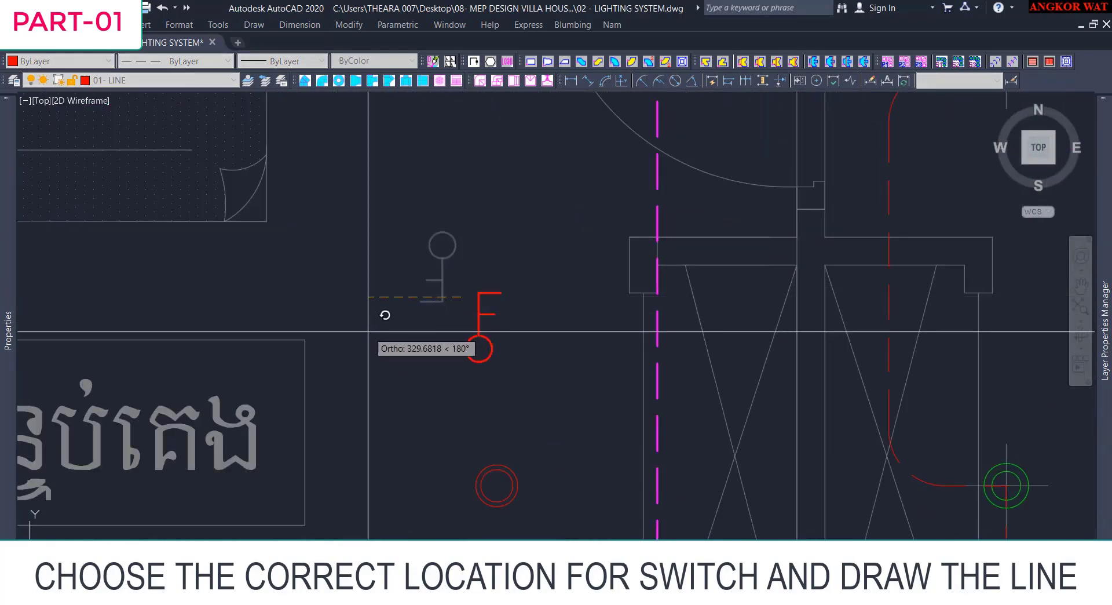
{"action": "left_click", "coordinate": [368, 332]}
Move the bedroom two-bar switch onto the closet wall edge beside the bedroom door.
{"action": "left_click", "coordinate": [465, 360]}
{"action": "scroll", "coordinate": [467, 370], "scroll_direction": "up", "scroll_amount": 1}
{"action": "key", "text": "m"}
{"action": "key", "text": "space"}
{"action": "left_click", "coordinate": [485, 356]}
{"action": "scroll", "coordinate": [512, 343], "scroll_direction": "down", "scroll_amount": 2}
{"action": "scroll", "coordinate": [692, 283], "scroll_direction": "up", "scroll_amount": 1}
{"action": "left_click", "coordinate": [650, 267]}
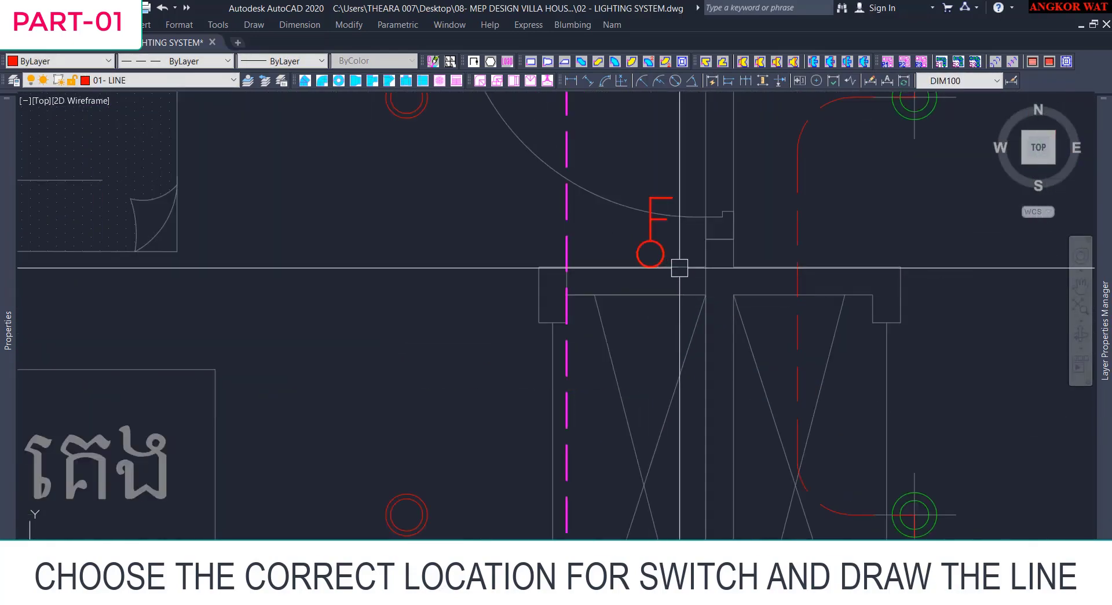
Draw a dashed line in the ByLayer colour from the bedroom switch up past the door, across the room and down to the magenta outline.
{"action": "scroll", "coordinate": [680, 267], "scroll_direction": "down", "scroll_amount": 2}
{"action": "middle_click_drag", "start_coordinate": [604, 292], "coordinate": [640, 346]}
{"action": "left_click", "coordinate": [63, 60]}
{"action": "left_click", "coordinate": [539, 326]}
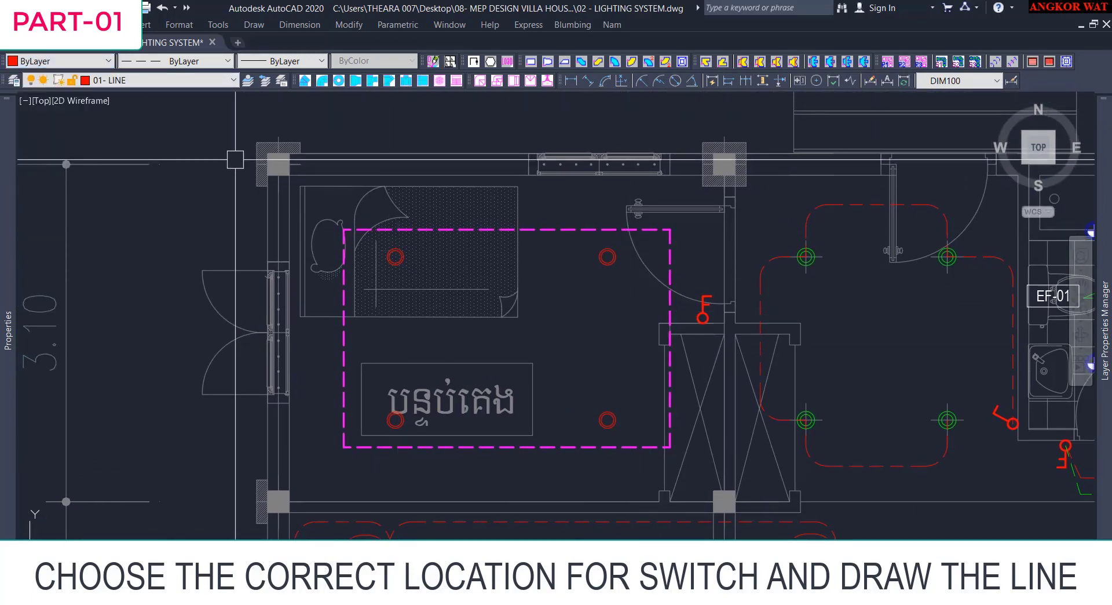
{"action": "scroll", "coordinate": [701, 311], "scroll_direction": "up", "scroll_amount": 3}
{"action": "left_click", "coordinate": [725, 331]}
{"action": "scroll", "coordinate": [784, 244], "scroll_direction": "up", "scroll_amount": 1}
{"action": "scroll", "coordinate": [703, 174], "scroll_direction": "down", "scroll_amount": 3}
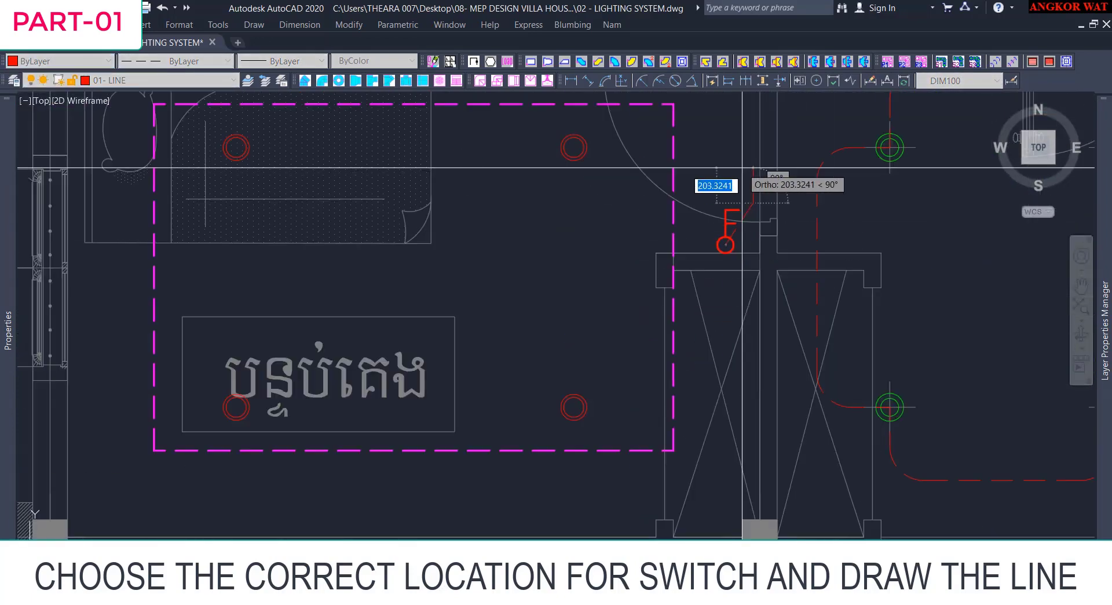
{"action": "scroll", "coordinate": [694, 264], "scroll_direction": "up", "scroll_amount": 3}
{"action": "scroll", "coordinate": [694, 267], "scroll_direction": "down", "scroll_amount": 3}
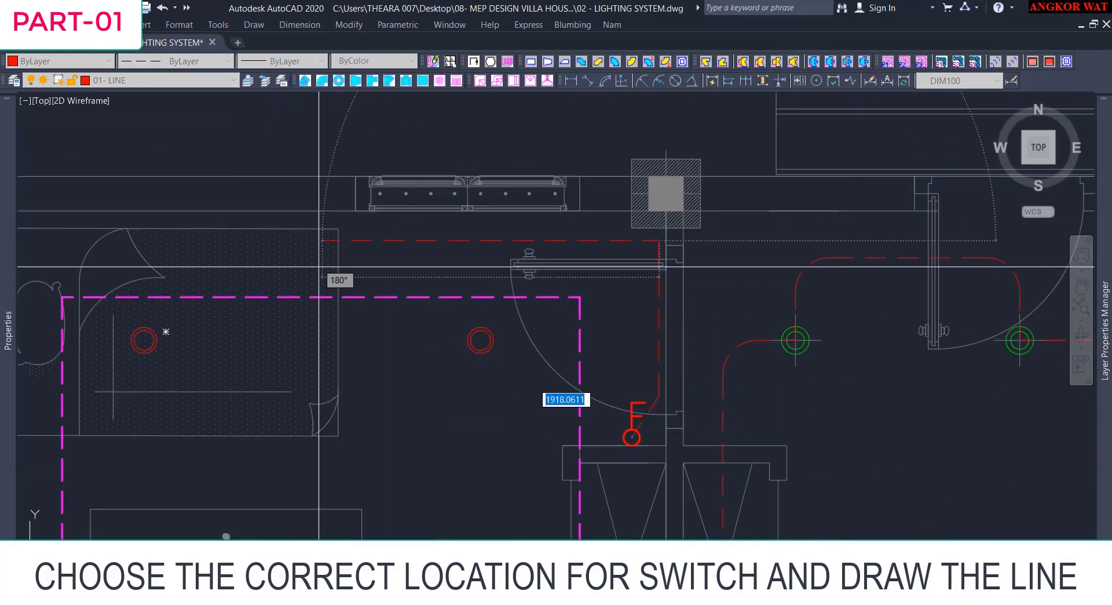
{"action": "scroll", "coordinate": [232, 206], "scroll_direction": "up", "scroll_amount": 4}
{"action": "scroll", "coordinate": [262, 398], "scroll_direction": "down", "scroll_amount": 3}
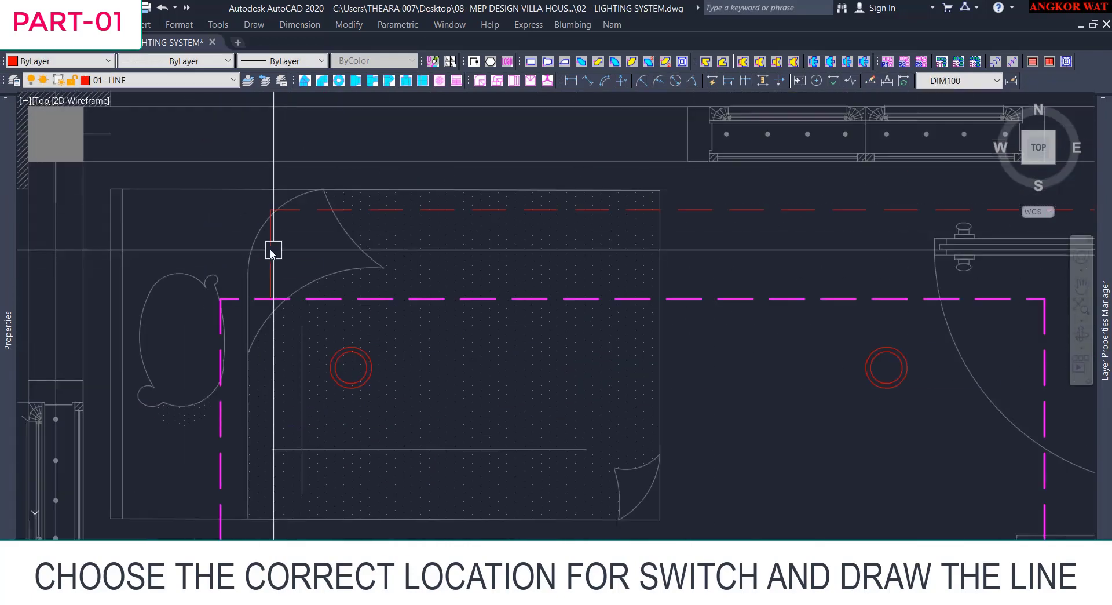
Fillet the corners of the red bedroom line and set the current colour to Green.
{"action": "left_click", "coordinate": [69, 61]}
{"action": "left_click", "coordinate": [68, 121]}
{"action": "scroll", "coordinate": [510, 304], "scroll_direction": "down", "scroll_amount": 3}
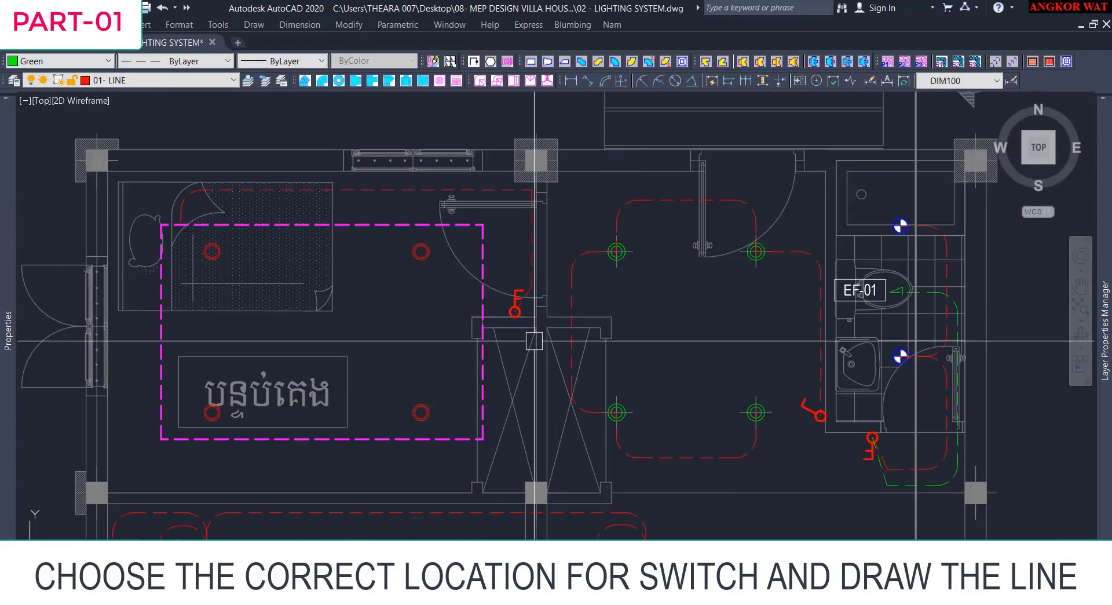
Start a green dashed line at the bedroom switch and run it to the upper red ceiling light nearest the door.
{"action": "scroll", "coordinate": [513, 311], "scroll_direction": "up", "scroll_amount": 5}
{"action": "scroll", "coordinate": [472, 210], "scroll_direction": "up", "scroll_amount": 2}
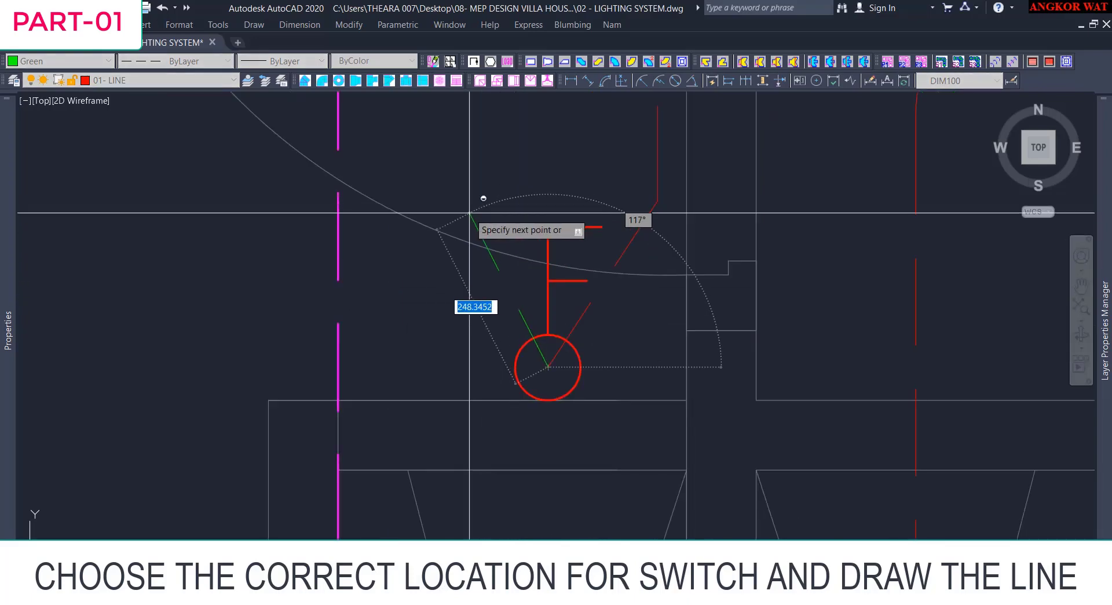
{"action": "middle_click_drag", "start_coordinate": [471, 203], "coordinate": [470, 437]}
{"action": "scroll", "coordinate": [471, 437], "scroll_direction": "down", "scroll_amount": 2}
{"action": "scroll", "coordinate": [274, 347], "scroll_direction": "up", "scroll_amount": 1}
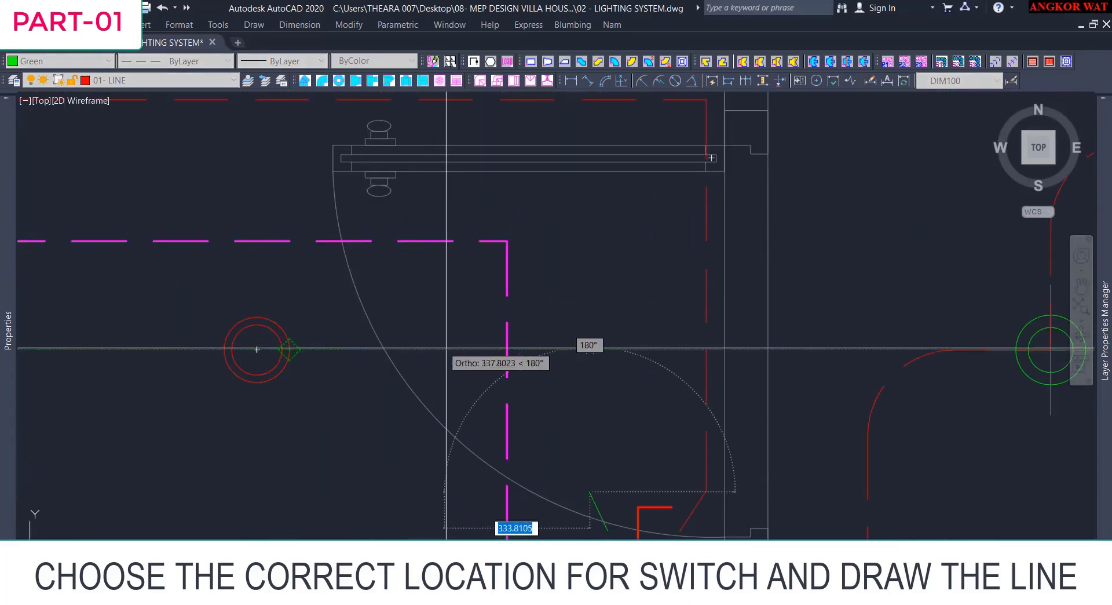
{"action": "scroll", "coordinate": [320, 311], "scroll_direction": "down", "scroll_amount": 1}
Continue the green line up from that light, across and down to the ceiling light over the bed.
{"action": "left_click", "coordinate": [337, 236]}
{"action": "scroll", "coordinate": [340, 268], "scroll_direction": "down", "scroll_amount": 1}
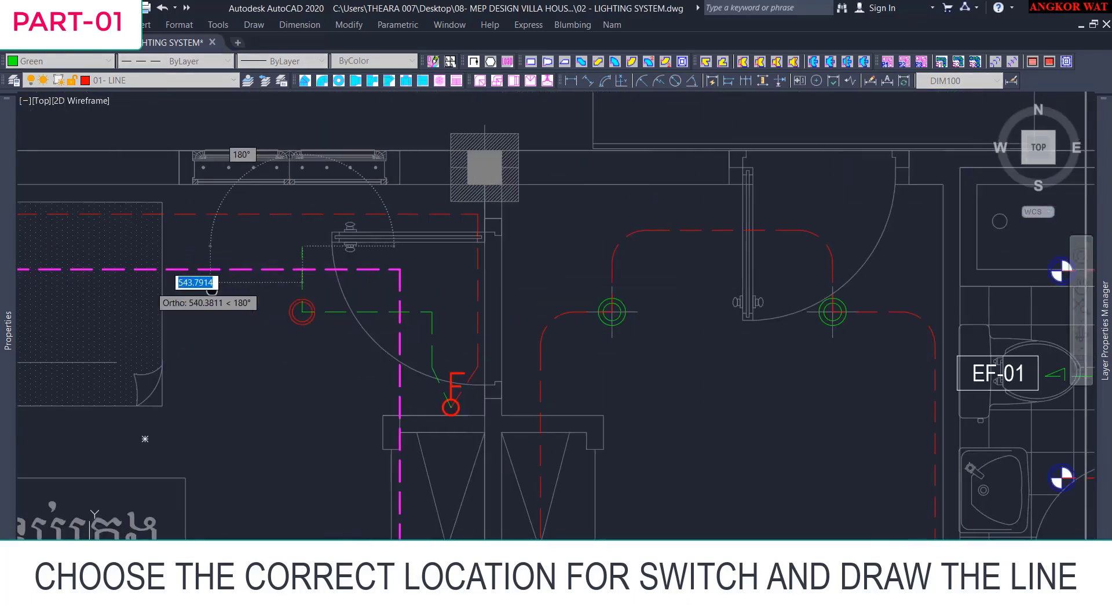
{"action": "middle_click_drag", "start_coordinate": [157, 288], "coordinate": [500, 323]}
{"action": "scroll", "coordinate": [500, 323], "scroll_direction": "up", "scroll_amount": 3}
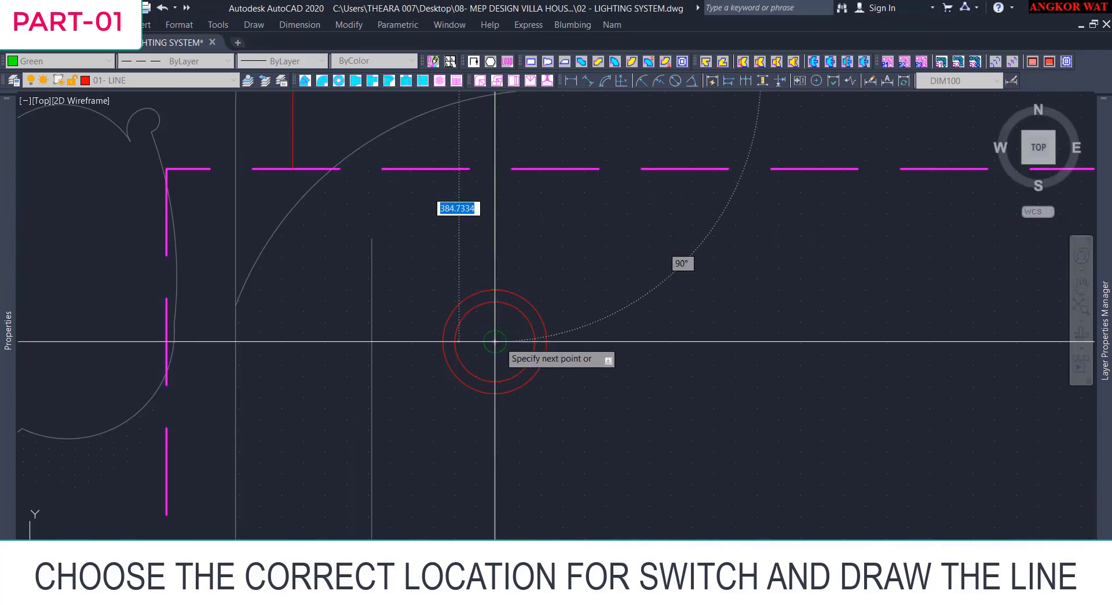
{"action": "left_click", "coordinate": [495, 341]}
{"action": "scroll", "coordinate": [480, 327], "scroll_direction": "down", "scroll_amount": 2}
{"action": "scroll", "coordinate": [390, 342], "scroll_direction": "up", "scroll_amount": 5}
Continue the green line sideways from the bed light, down inside the magenta outline and across to the lower light by the room label.
{"action": "left_click", "coordinate": [394, 290]}
{"action": "scroll", "coordinate": [465, 120], "scroll_direction": "down", "scroll_amount": 5}
{"action": "middle_click_drag", "start_coordinate": [526, 536], "coordinate": [554, 421]}
{"action": "scroll", "coordinate": [555, 426], "scroll_direction": "up", "scroll_amount": 3}
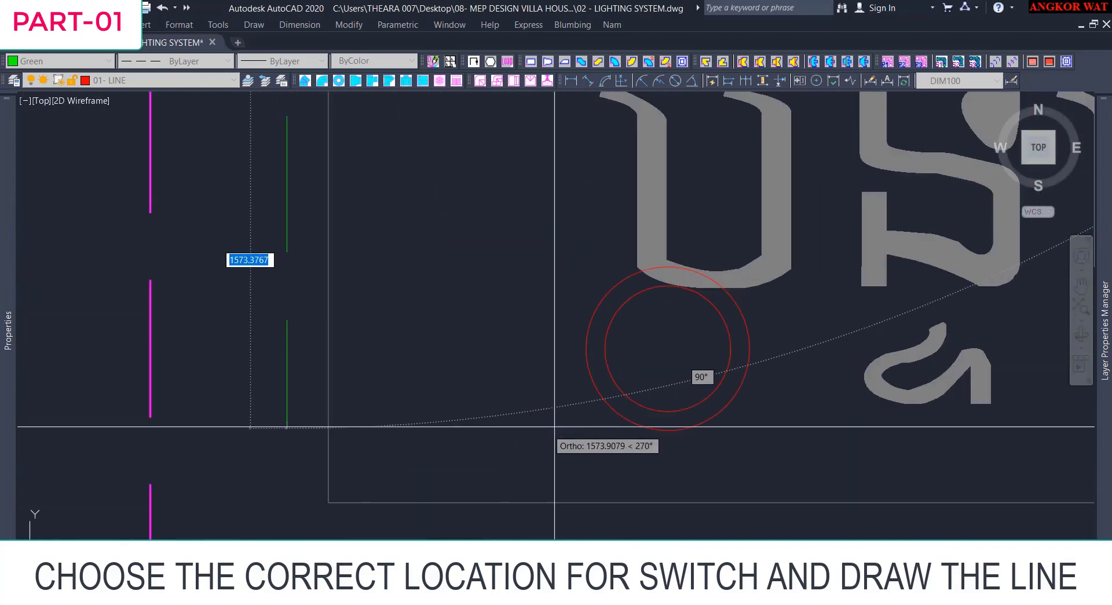
{"action": "left_click", "coordinate": [668, 348]}
{"action": "scroll", "coordinate": [657, 373], "scroll_direction": "down", "scroll_amount": 1}
Finish the green line by running it down, across and up to the lower ceiling light nearest the closet.
{"action": "left_click", "coordinate": [663, 492]}
{"action": "scroll", "coordinate": [742, 451], "scroll_direction": "down", "scroll_amount": 3}
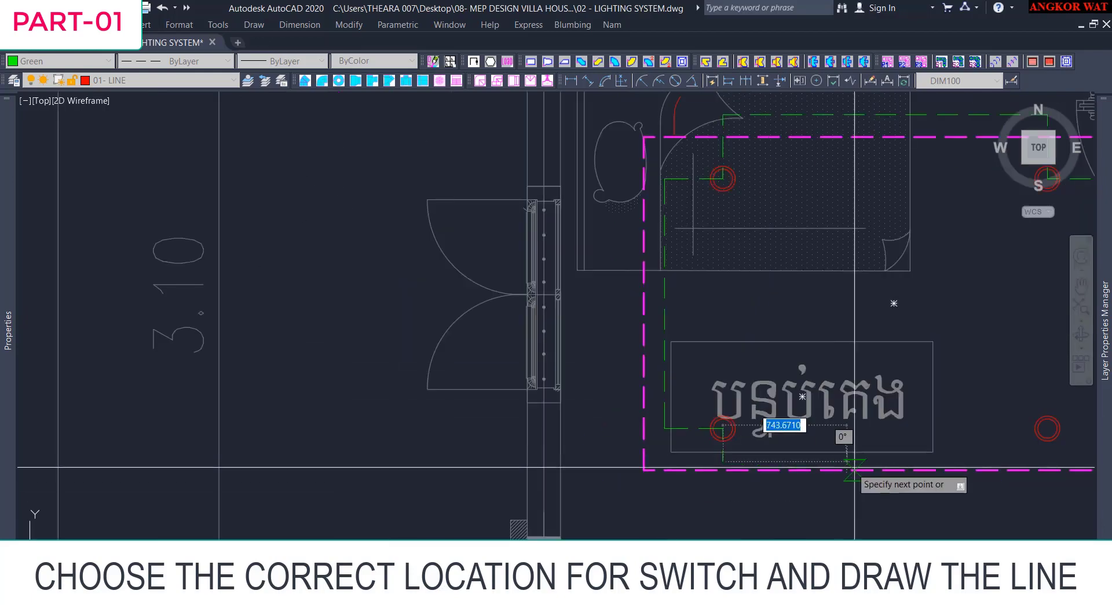
{"action": "middle_click_drag", "start_coordinate": [1048, 449], "coordinate": [559, 335]}
{"action": "scroll", "coordinate": [558, 333], "scroll_direction": "up", "scroll_amount": 4}
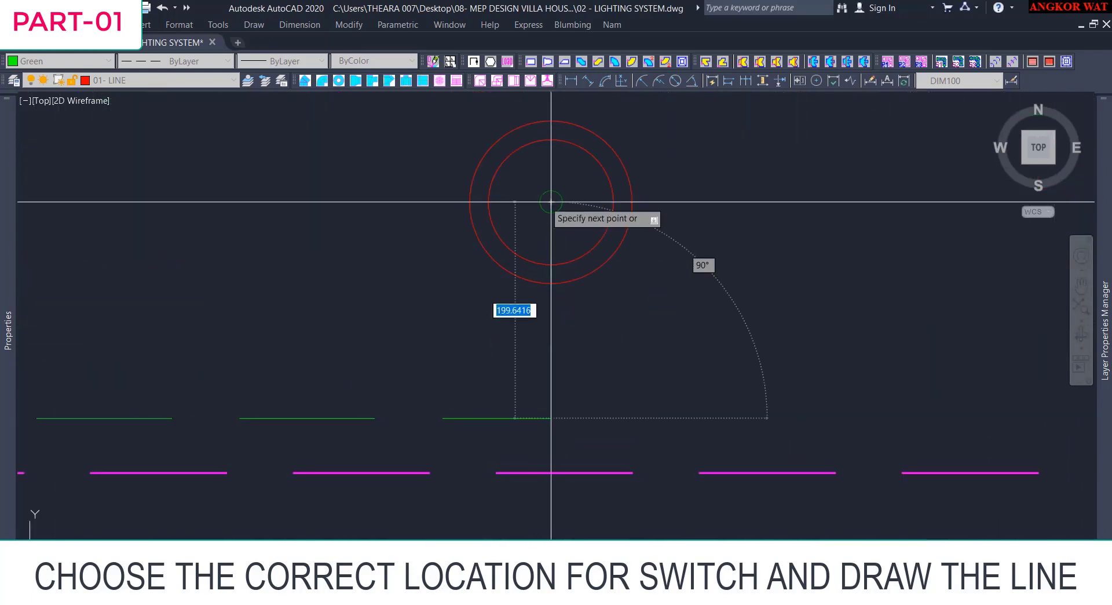
{"action": "left_click", "coordinate": [551, 202]}
{"action": "key", "text": "space"}
Try to fillet the green line's lower corner near the closet-side ceiling light.
{"action": "scroll", "coordinate": [566, 226], "scroll_direction": "down", "scroll_amount": 3}
{"action": "scroll", "coordinate": [533, 263], "scroll_direction": "down", "scroll_amount": 2}
{"action": "scroll", "coordinate": [293, 264], "scroll_direction": "up", "scroll_amount": 3}
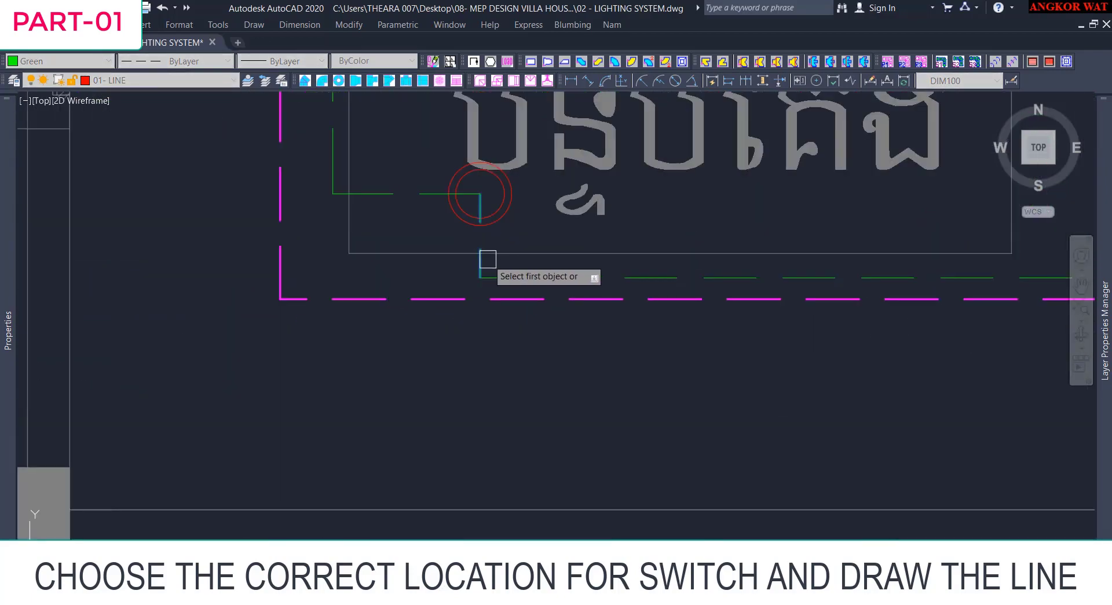
{"action": "left_click", "coordinate": [505, 275]}
{"action": "scroll", "coordinate": [476, 266], "scroll_direction": "down", "scroll_amount": 3}
{"action": "scroll", "coordinate": [668, 266], "scroll_direction": "up", "scroll_amount": 3}
{"action": "left_click", "coordinate": [668, 266]}
{"action": "scroll", "coordinate": [616, 262], "scroll_direction": "down", "scroll_amount": 2}
Shift the green line's lowest horizontal run down to below the magenta outline.
{"action": "left_click", "coordinate": [472, 270]}
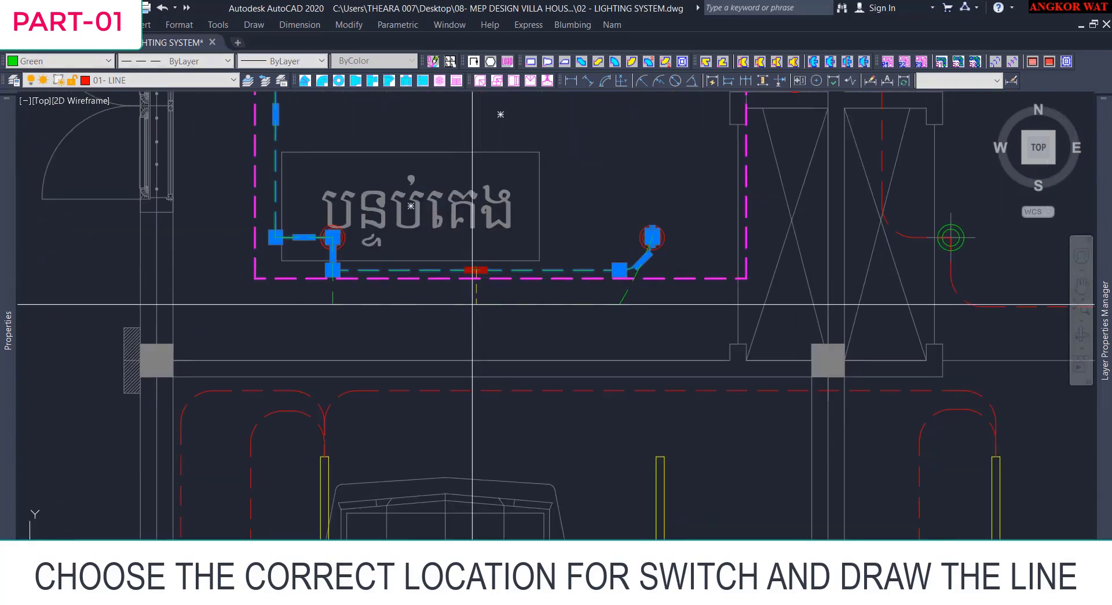
{"action": "left_click", "coordinate": [472, 308]}
{"action": "key", "text": "Escape"}
Fillet the green line's lower corners beneath the two lower bedroom lights.
{"action": "scroll", "coordinate": [658, 228], "scroll_direction": "up", "scroll_amount": 3}
{"action": "key", "text": "space"}
{"action": "left_click", "coordinate": [662, 179]}
{"action": "scroll", "coordinate": [663, 194], "scroll_direction": "down", "scroll_amount": 4}
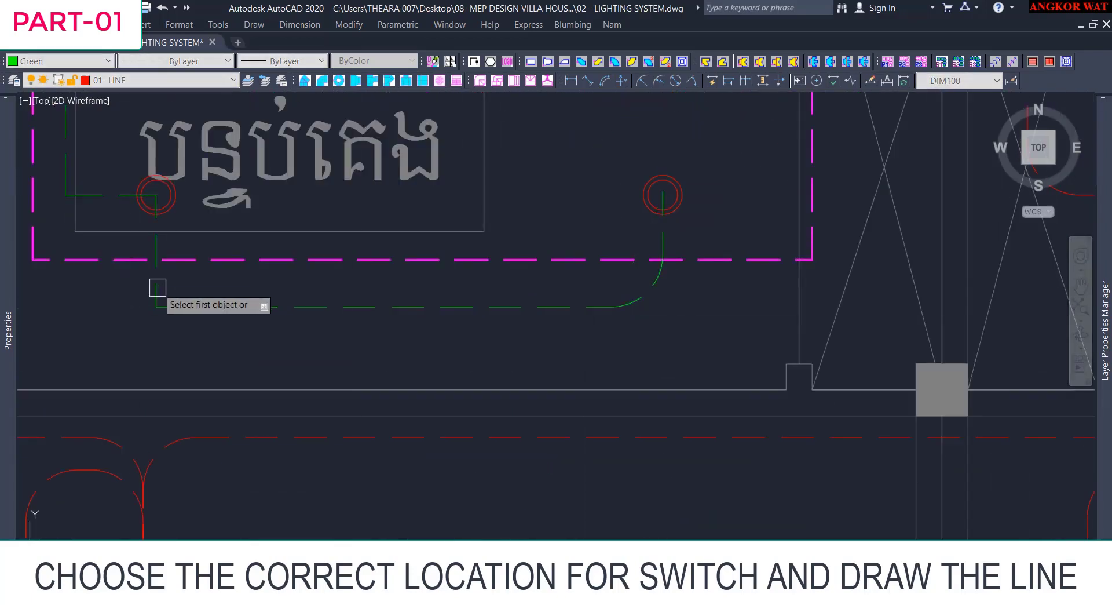
{"action": "scroll", "coordinate": [157, 287], "scroll_direction": "down", "scroll_amount": 2}
{"action": "scroll", "coordinate": [249, 218], "scroll_direction": "up", "scroll_amount": 1}
{"action": "scroll", "coordinate": [249, 219], "scroll_direction": "down", "scroll_amount": 3}
{"action": "scroll", "coordinate": [325, 243], "scroll_direction": "up", "scroll_amount": 4}
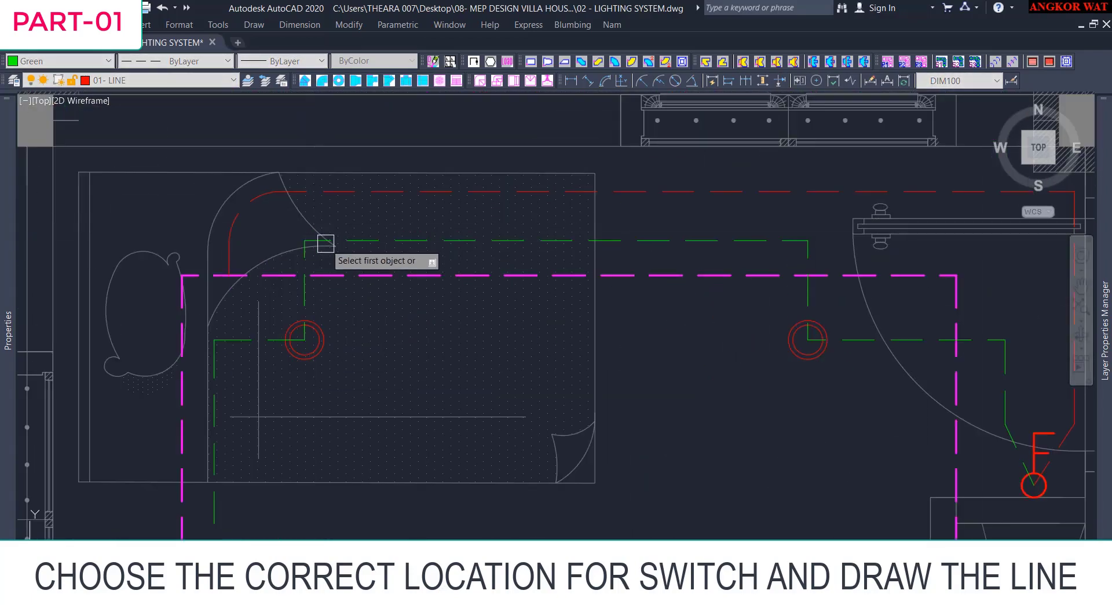
Fillet the green line's upper corners above the bedroom lights and its bend near the switch.
{"action": "scroll", "coordinate": [683, 318], "scroll_direction": "down", "scroll_amount": 5}
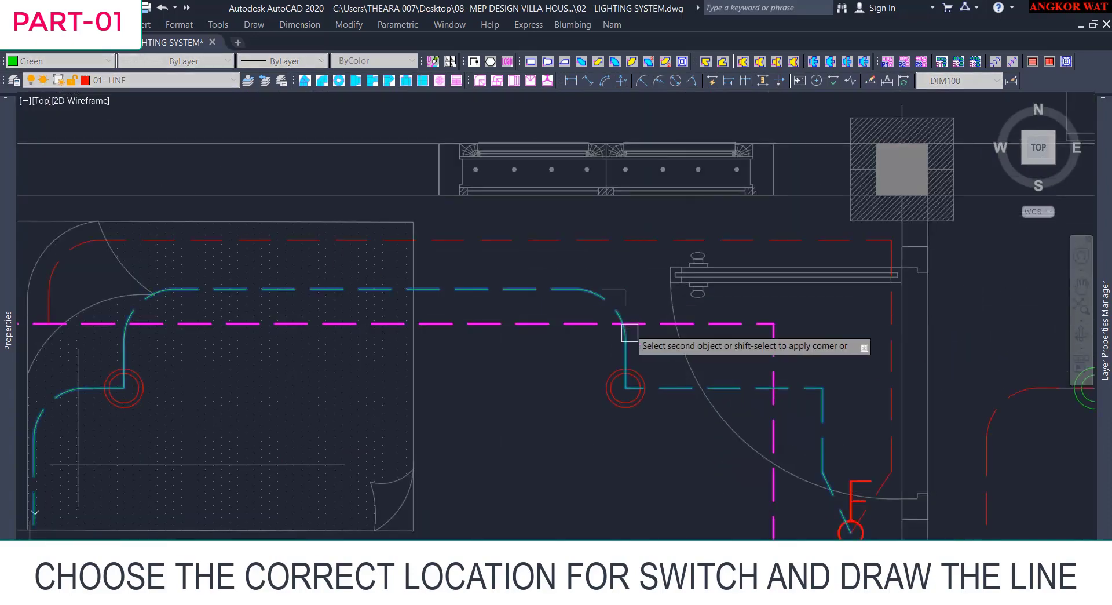
{"action": "left_click", "coordinate": [623, 339]}
{"action": "key", "text": "space"}
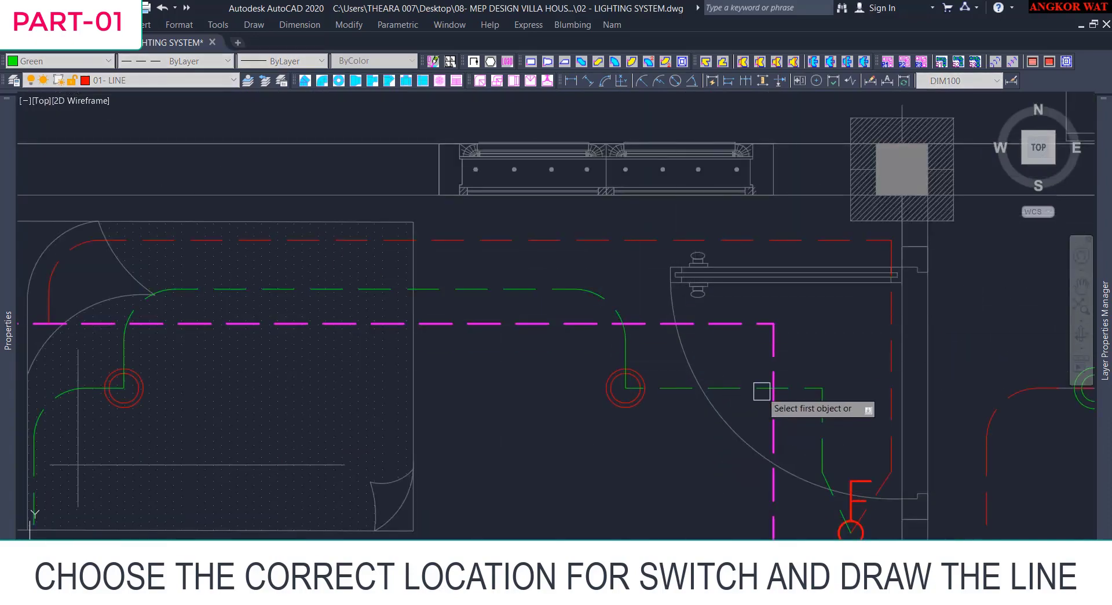
{"action": "left_click", "coordinate": [761, 391]}
{"action": "left_click", "coordinate": [822, 412]}
{"action": "scroll", "coordinate": [741, 374], "scroll_direction": "down", "scroll_amount": 4}
{"action": "scroll", "coordinate": [738, 281], "scroll_direction": "up", "scroll_amount": 2}
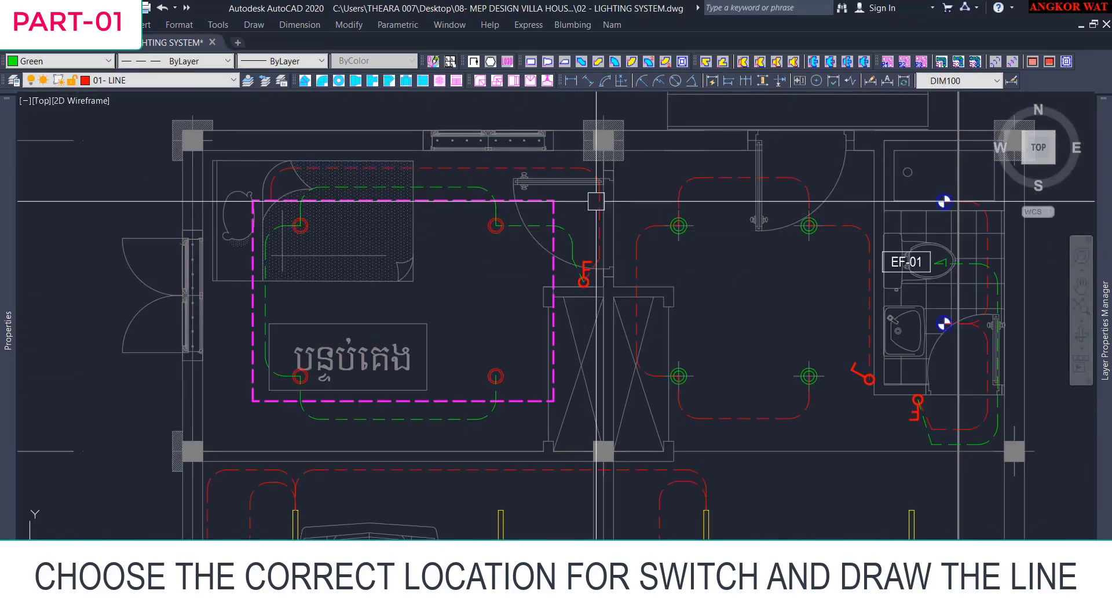
{"action": "scroll", "coordinate": [541, 360], "scroll_direction": "down", "scroll_amount": 3}
{"action": "scroll", "coordinate": [521, 325], "scroll_direction": "up", "scroll_amount": 2}
{"action": "scroll", "coordinate": [515, 305], "scroll_direction": "down", "scroll_amount": 3}
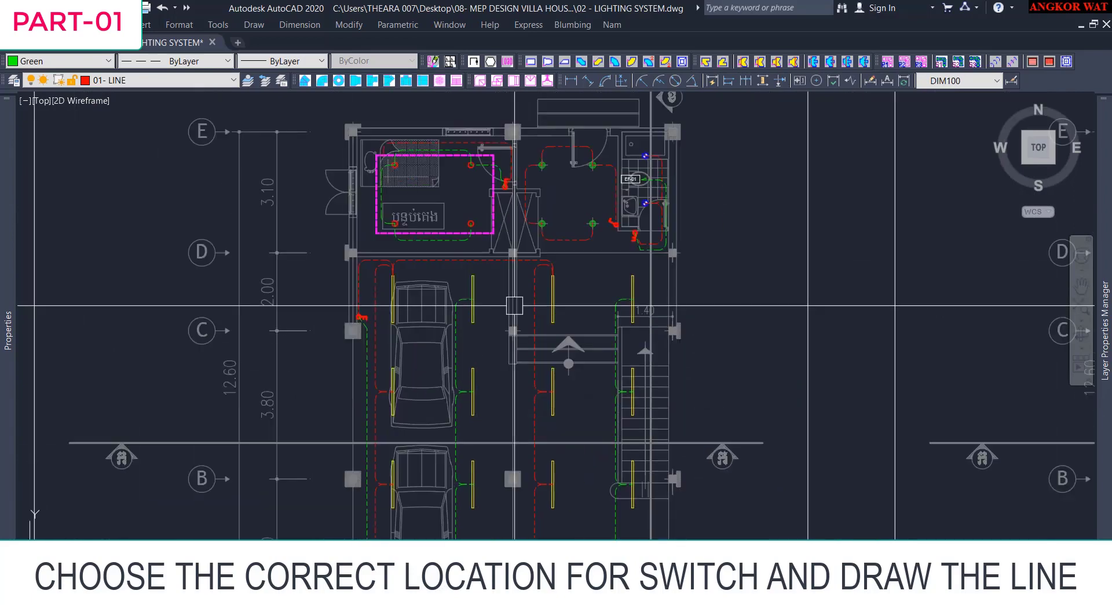
{"action": "scroll", "coordinate": [616, 174], "scroll_direction": "up", "scroll_amount": 3}
{"action": "scroll", "coordinate": [641, 365], "scroll_direction": "down", "scroll_amount": 6}
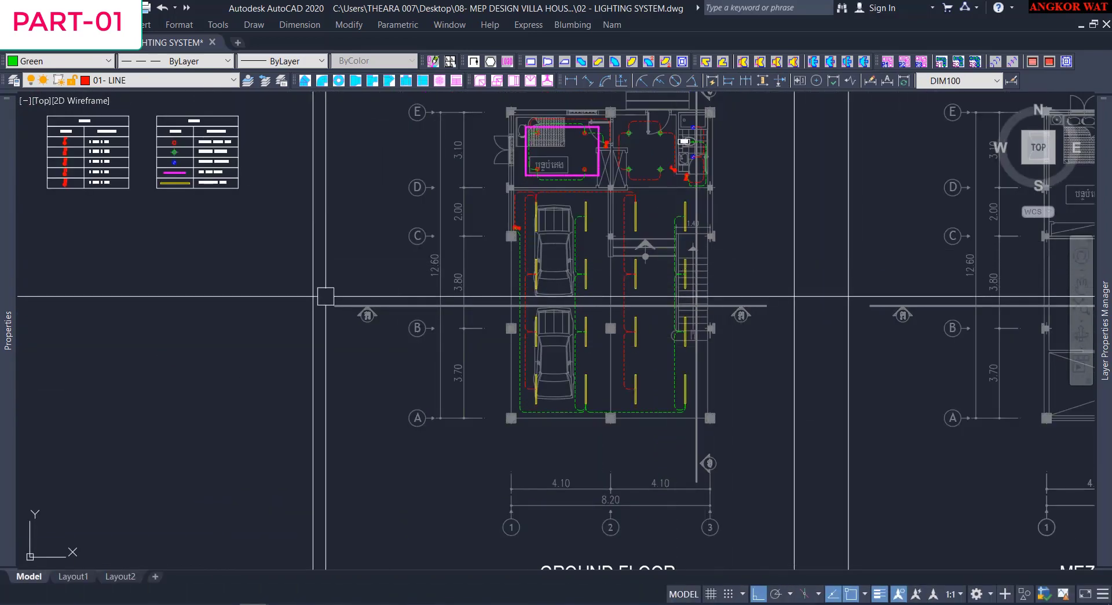
Make the 02 - INDICATE layer current.
{"action": "middle_click_drag", "start_coordinate": [326, 296], "coordinate": [356, 379]}
{"action": "mouse_move", "coordinate": [1104, 331]}
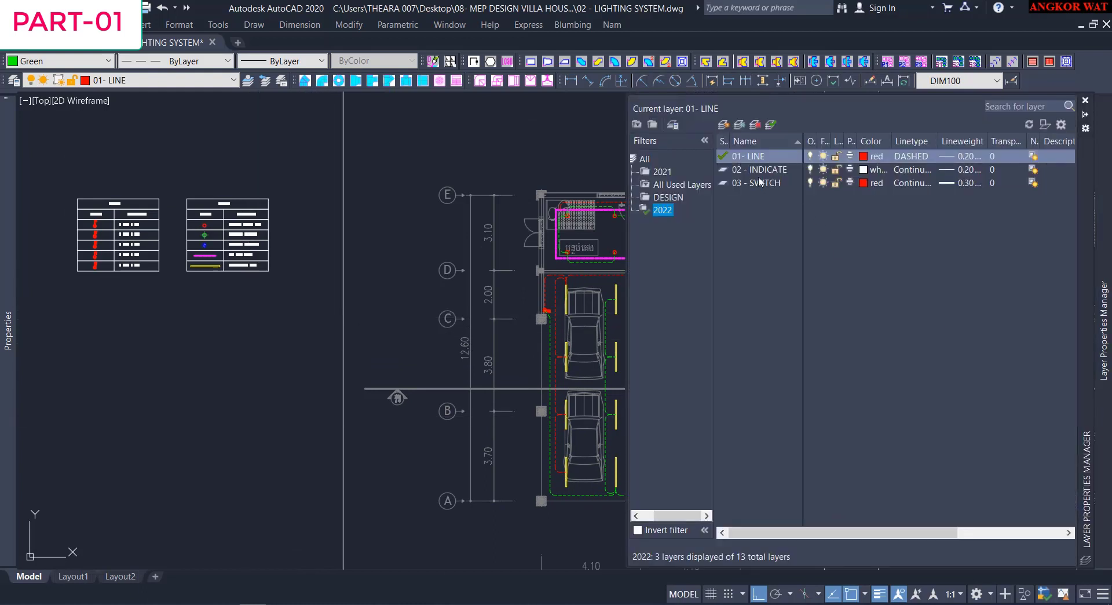
{"action": "middle_click_drag", "start_coordinate": [498, 252], "coordinate": [430, 280]}
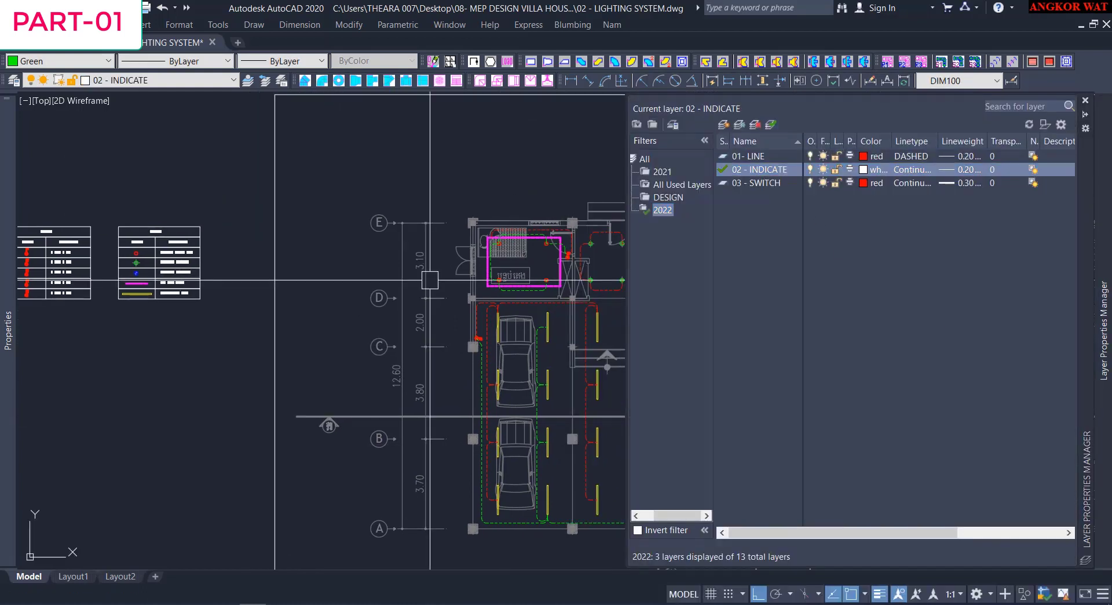
Create a multileader style named 2020-0001 based on Standard, with a landing distance of 350.
{"action": "type", "text": "MLDSTY"}
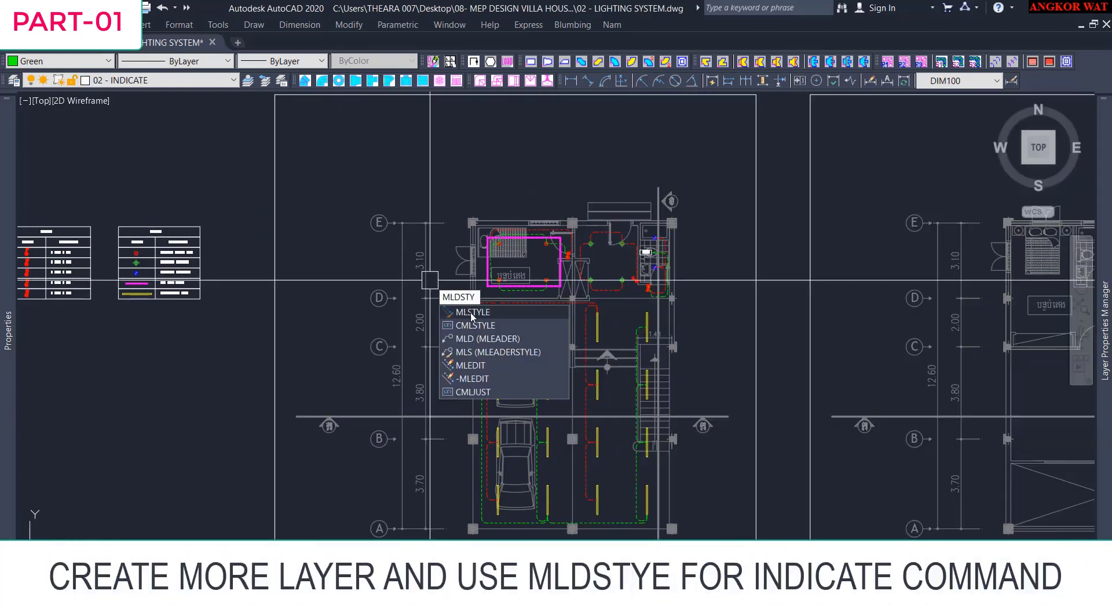
{"action": "left_click", "coordinate": [506, 349]}
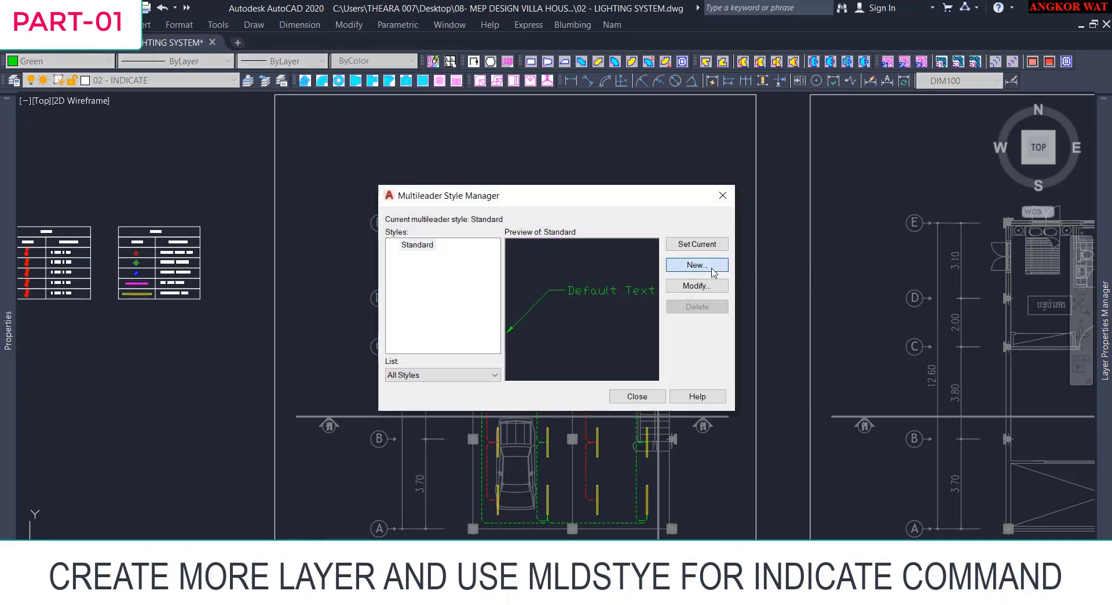
{"action": "left_click", "coordinate": [712, 270]}
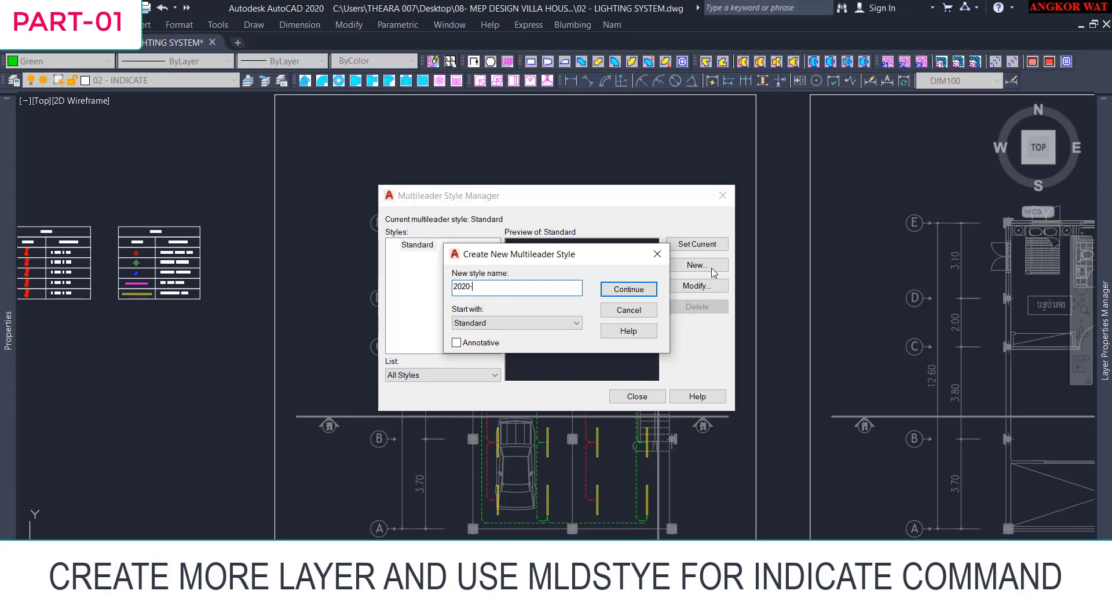
{"action": "left_click", "coordinate": [645, 294]}
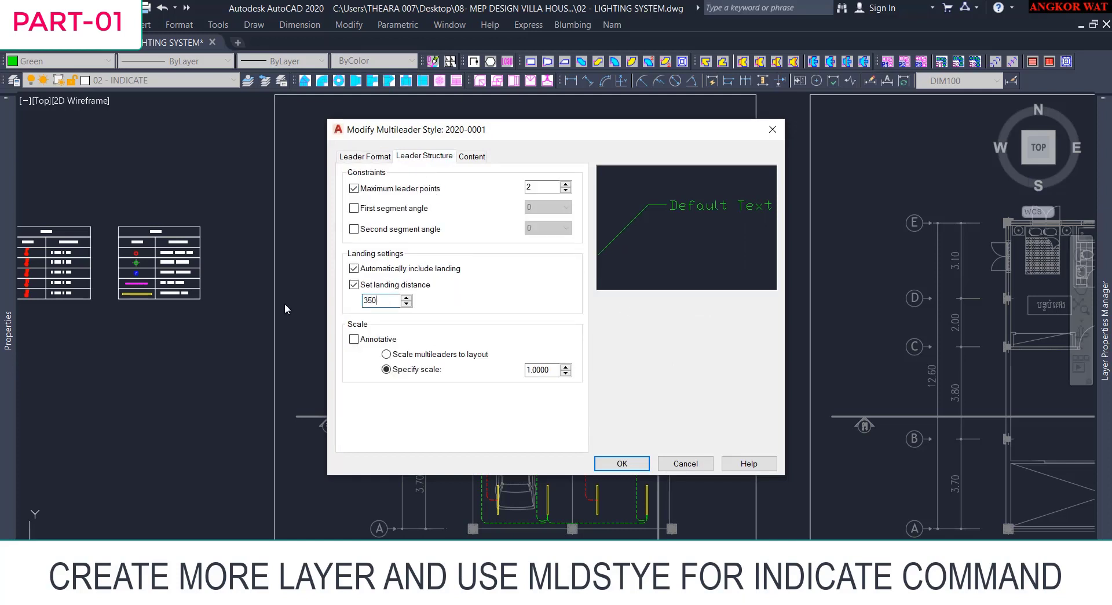
Set the Standard text style's font to Arial Narrow and the multileader text height to 200, and save the style.
{"action": "left_click", "coordinate": [472, 157]}
{"action": "left_click", "coordinate": [562, 229]}
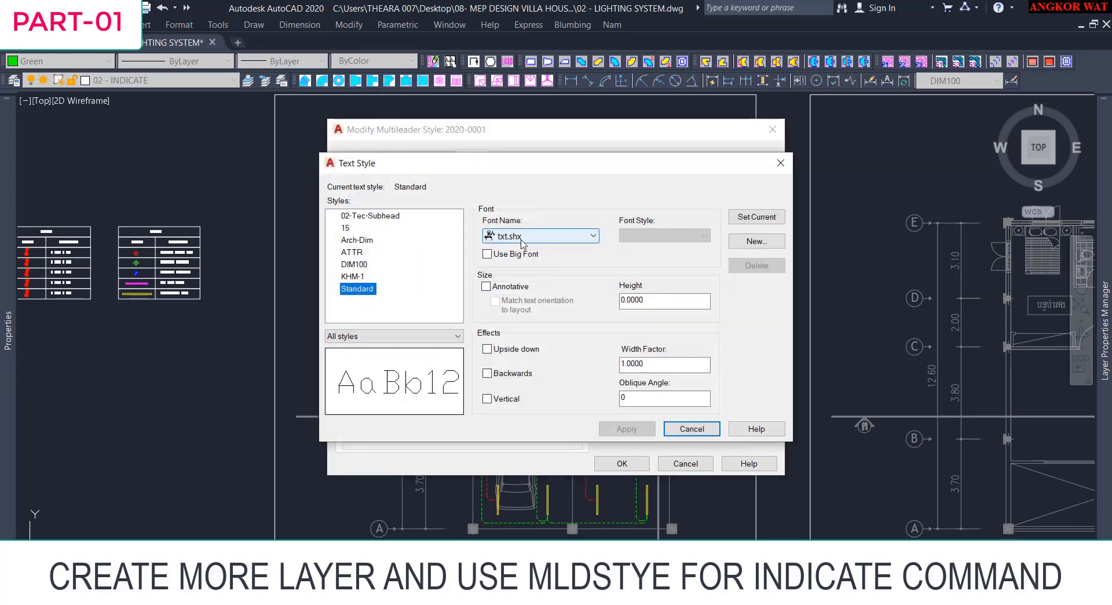
{"action": "left_click", "coordinate": [520, 236]}
{"action": "key", "text": "a"}
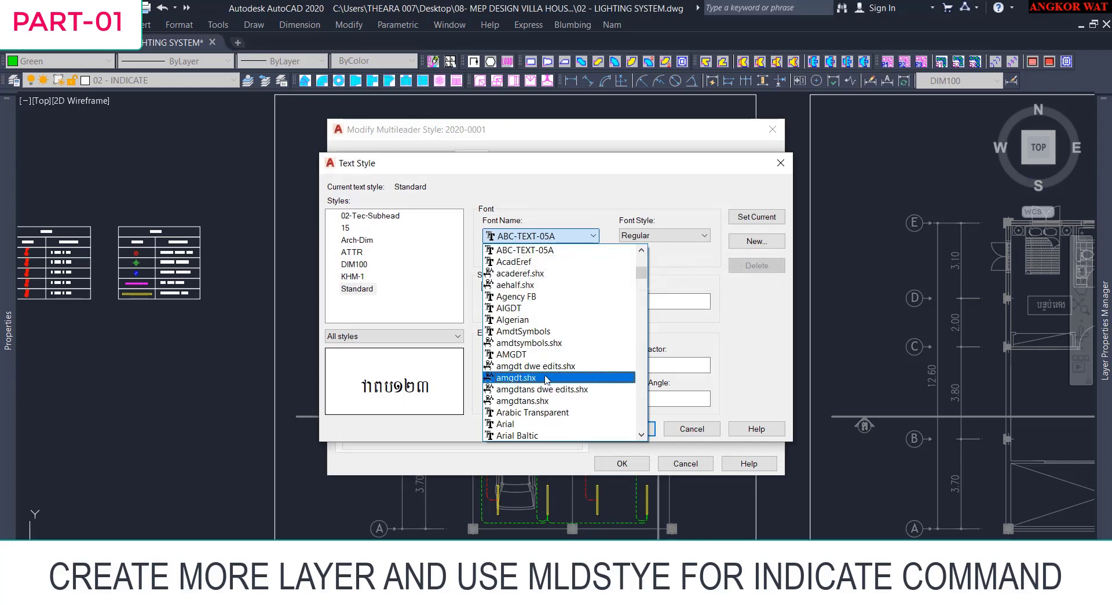
{"action": "scroll", "coordinate": [544, 378], "scroll_direction": "down", "scroll_amount": 3}
{"action": "left_click", "coordinate": [542, 401]}
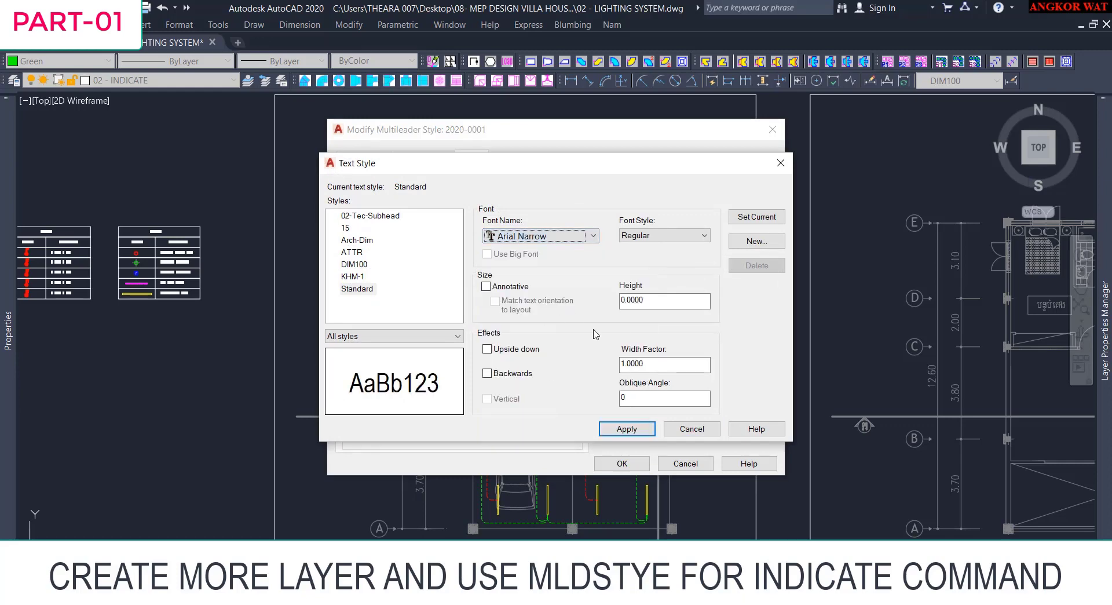
{"action": "left_click", "coordinate": [627, 428]}
{"action": "left_click", "coordinate": [691, 428]}
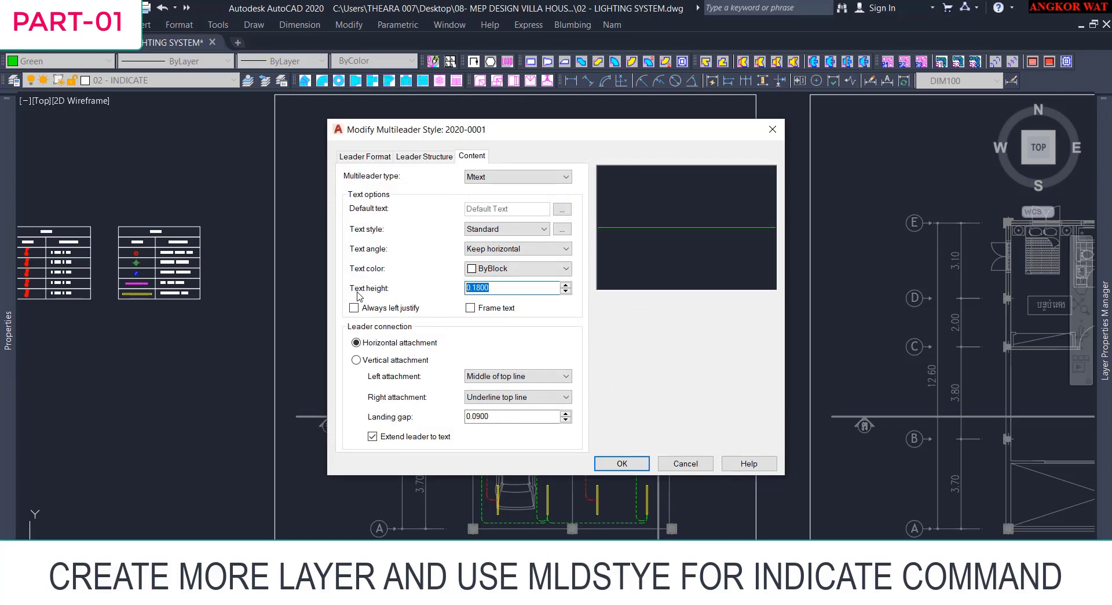
{"action": "left_click", "coordinate": [621, 464]}
{"action": "left_click", "coordinate": [637, 396]}
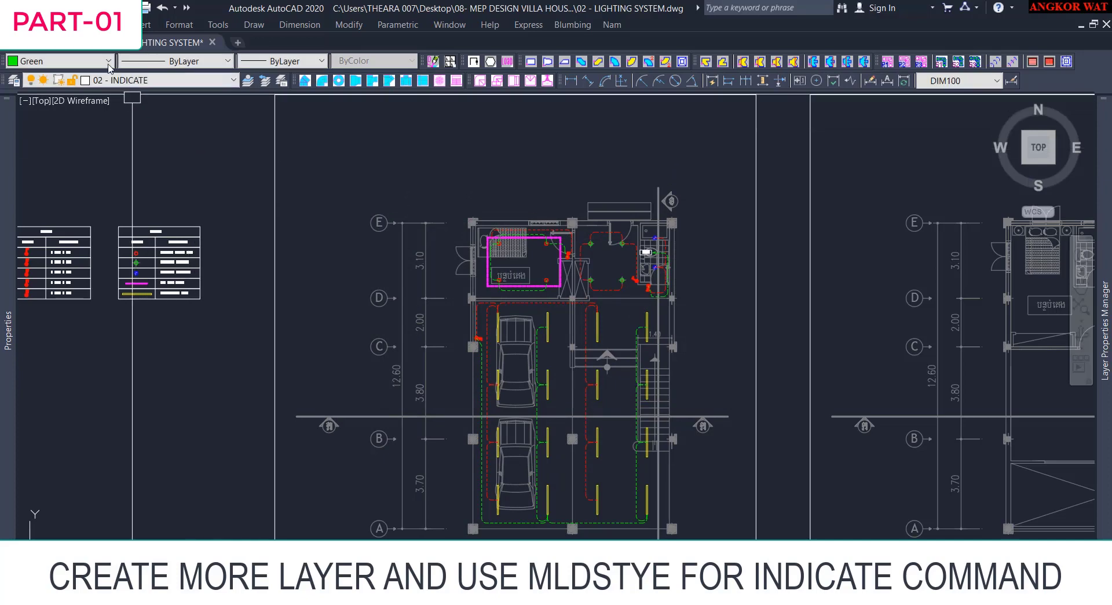
Set the current object colour to ByLayer.
{"action": "left_click", "coordinate": [60, 61]}
{"action": "scroll", "coordinate": [56, 92], "scroll_direction": "up", "scroll_amount": 1}
{"action": "left_click", "coordinate": [35, 74]}
Place a trial multileader reading FDSFSDF above the bedroom's outer wall and erase it.
{"action": "type", "text": "M"}
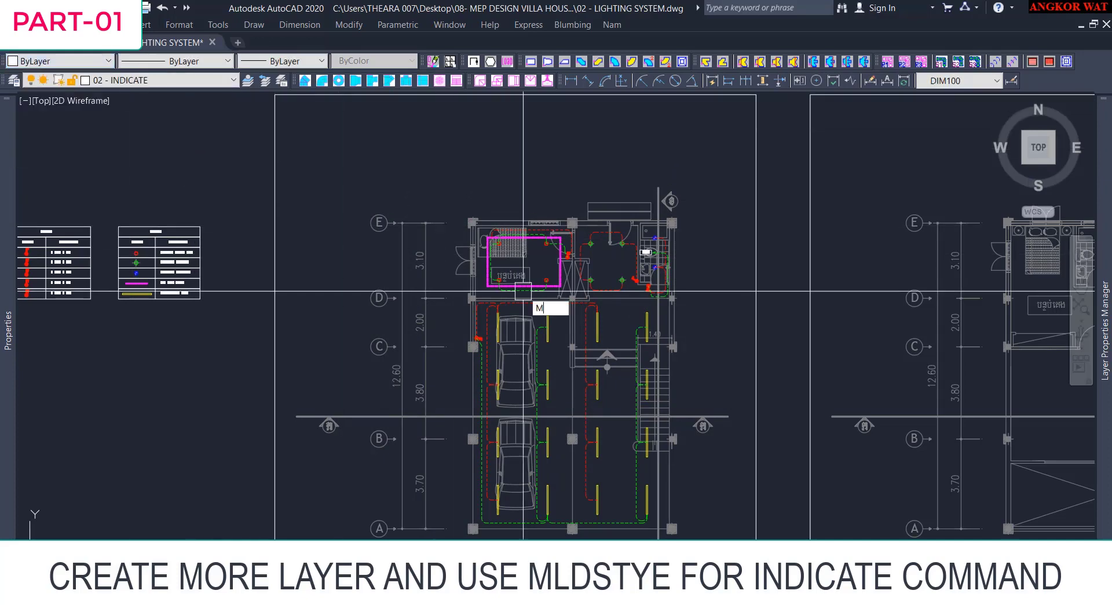
{"action": "type", "text": "LD"}
{"action": "key", "text": "Return"}
{"action": "scroll", "coordinate": [523, 291], "scroll_direction": "up", "scroll_amount": 5}
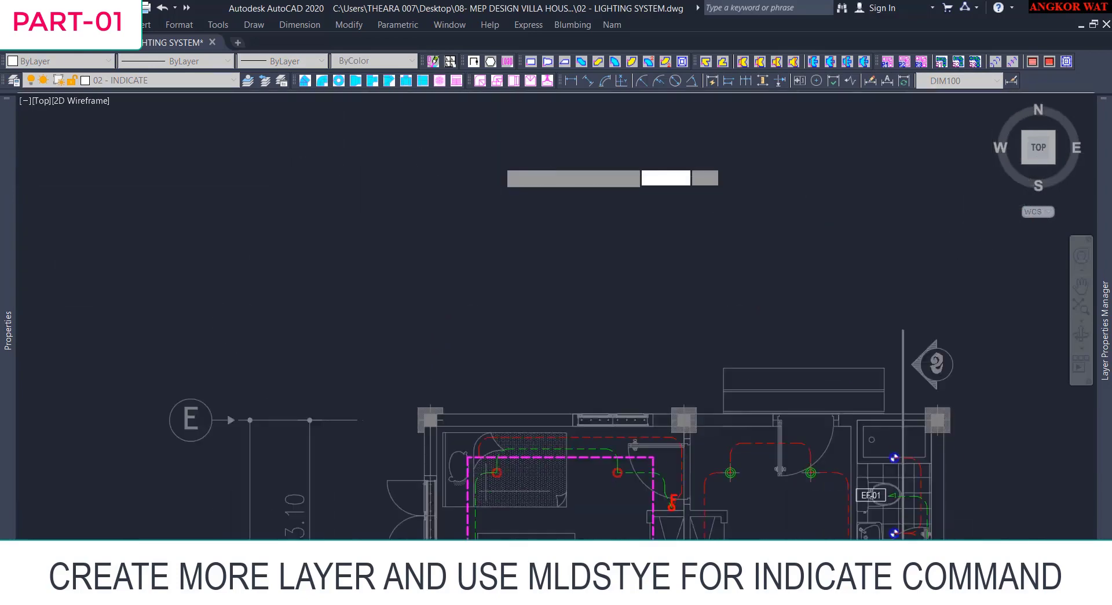
{"action": "left_click", "coordinate": [459, 383]}
{"action": "left_click", "coordinate": [458, 326]}
{"action": "type", "text": "FDSFSDF"}
{"action": "left_click", "coordinate": [601, 348]}
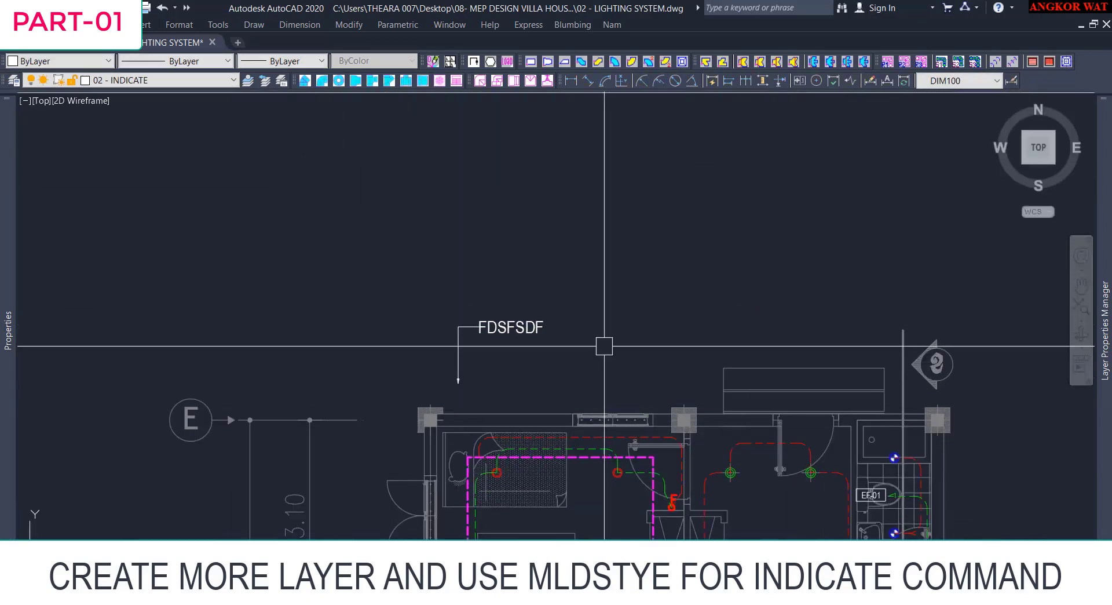
{"action": "left_click", "coordinate": [537, 321]}
{"action": "key", "text": "Delete"}
Add a horizontal multileader labelled DB/GF-L01 pointing at the garage switch next to the column on grid C.
{"action": "middle_click_drag", "start_coordinate": [584, 417], "coordinate": [506, 142]}
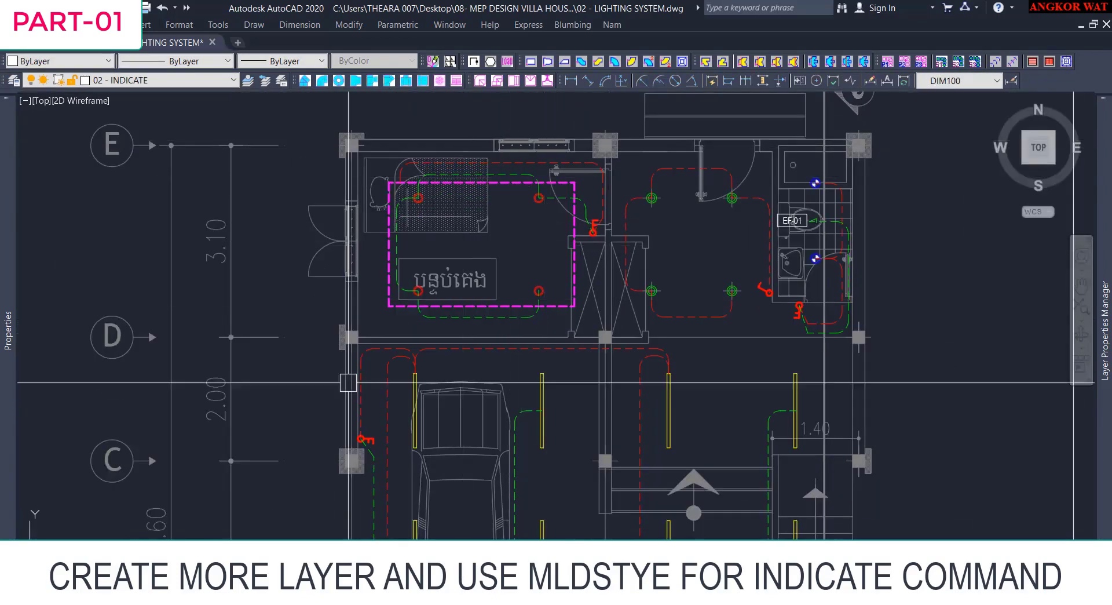
{"action": "mouse_move", "coordinate": [366, 401]}
{"action": "middle_mouse_down"}
{"action": "mouse_move", "coordinate": [575, 327]}
{"action": "mouse_move", "coordinate": [604, 365]}
{"action": "middle_mouse_up"}
{"action": "scroll", "coordinate": [588, 365], "scroll_direction": "up", "scroll_amount": 2}
{"action": "type", "text": "MLD"}
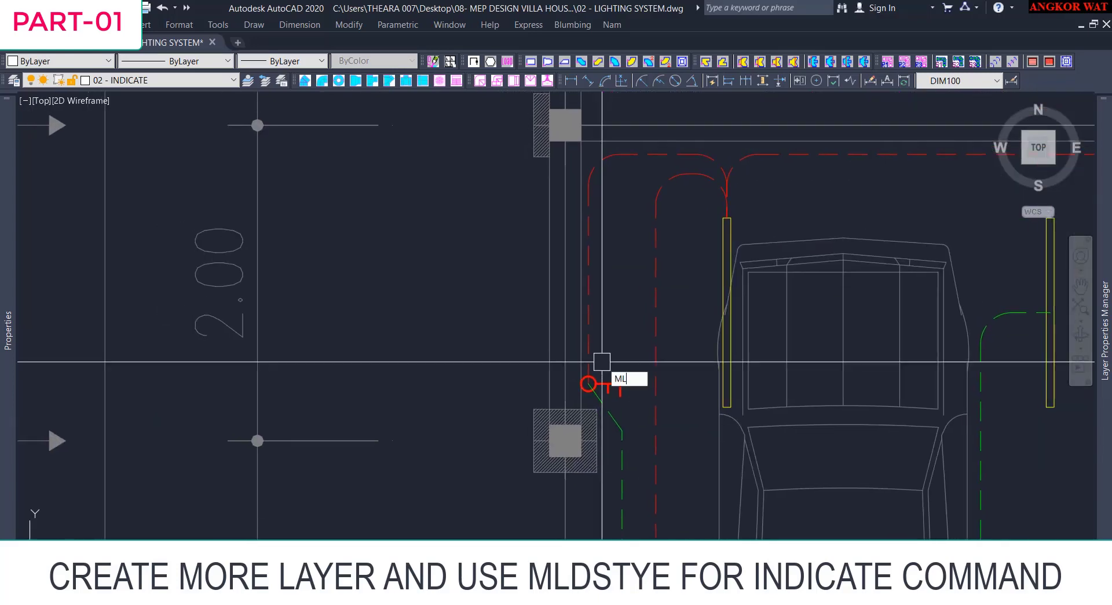
{"action": "key", "text": "Return"}
{"action": "scroll", "coordinate": [589, 382], "scroll_direction": "up", "scroll_amount": 2}
{"action": "left_click", "coordinate": [588, 383]}
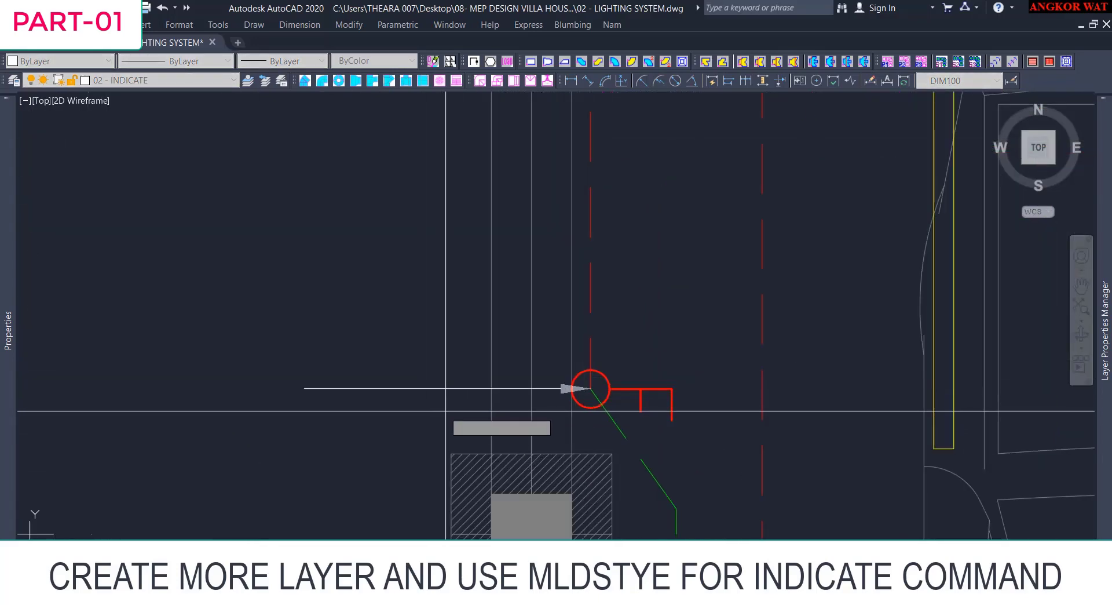
{"action": "left_click", "coordinate": [477, 384]}
{"action": "scroll", "coordinate": [538, 434], "scroll_direction": "down", "scroll_amount": 7}
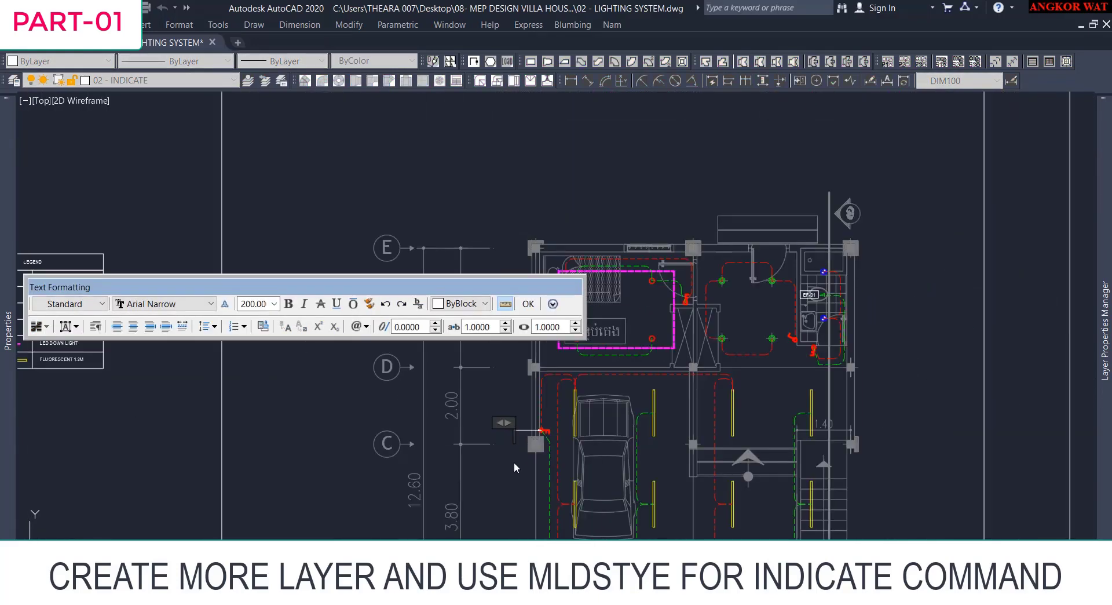
{"action": "type", "text": "DB/G"}
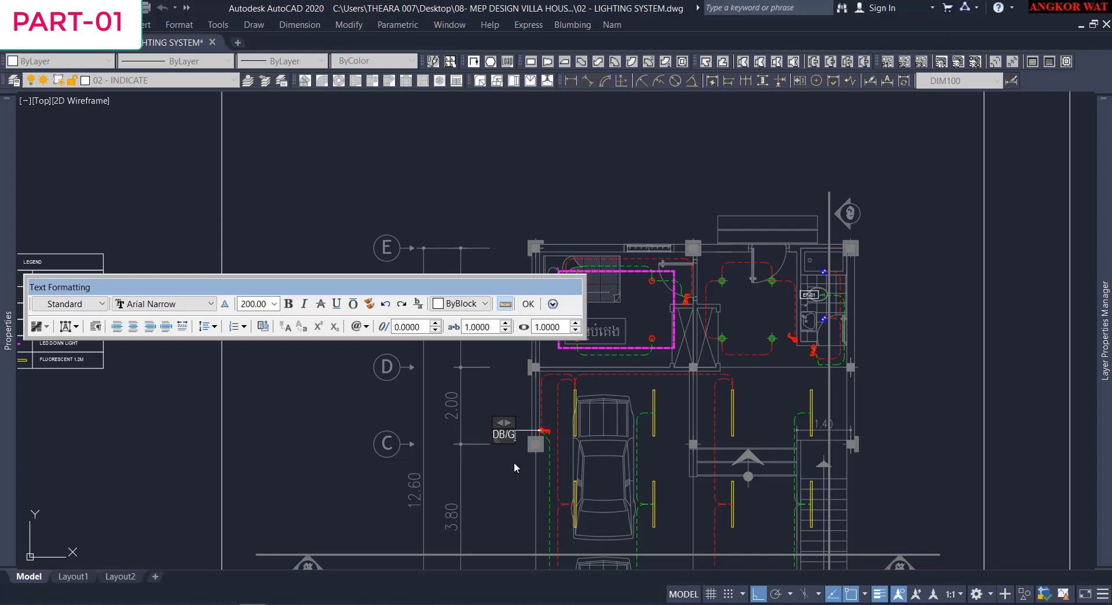
{"action": "type", "text": "-L01"}
{"action": "left_click", "coordinate": [513, 461]}
Copy the DB/GF-L01 leader and paste it with its arrowhead on the bathroom switch's circle.
{"action": "scroll", "coordinate": [542, 446], "scroll_direction": "up", "scroll_amount": 5}
{"action": "left_click", "coordinate": [499, 380]}
{"action": "scroll", "coordinate": [510, 379], "scroll_direction": "up", "scroll_amount": 4}
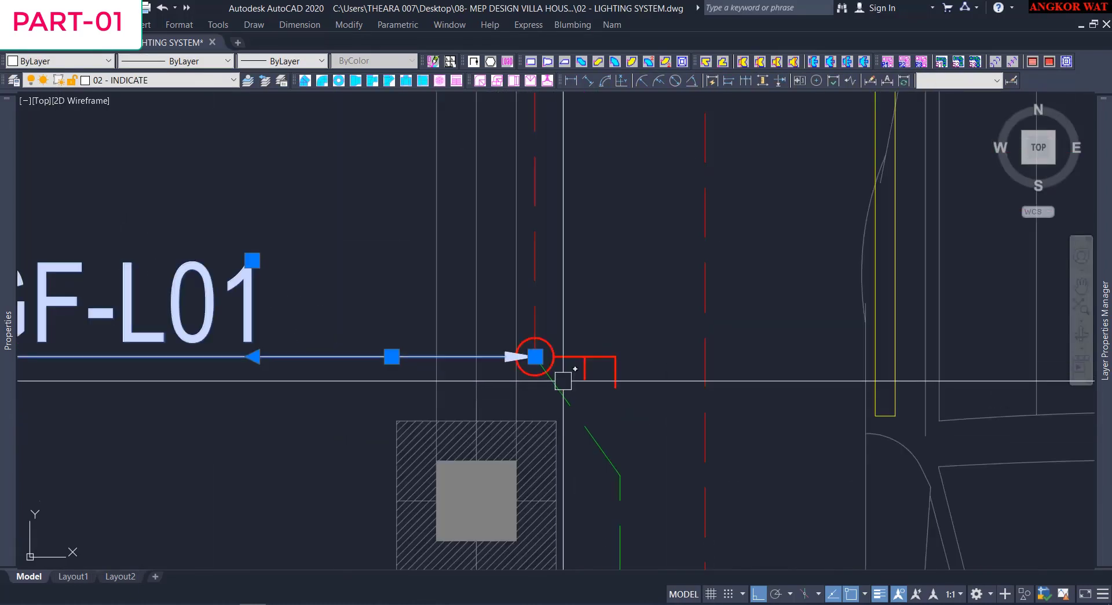
{"action": "key", "text": "Escape"}
{"action": "scroll", "coordinate": [535, 356], "scroll_direction": "down", "scroll_amount": 6}
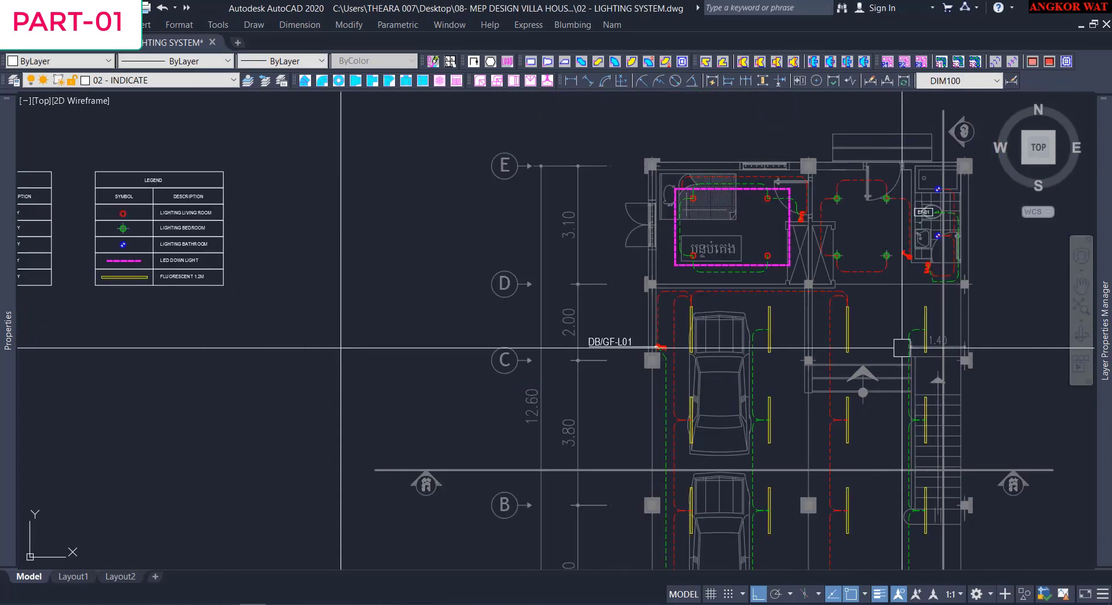
{"action": "scroll", "coordinate": [819, 370], "scroll_direction": "up", "scroll_amount": 5}
{"action": "middle_click_drag", "start_coordinate": [824, 424], "coordinate": [774, 308]}
{"action": "scroll", "coordinate": [695, 342], "scroll_direction": "down", "scroll_amount": 1}
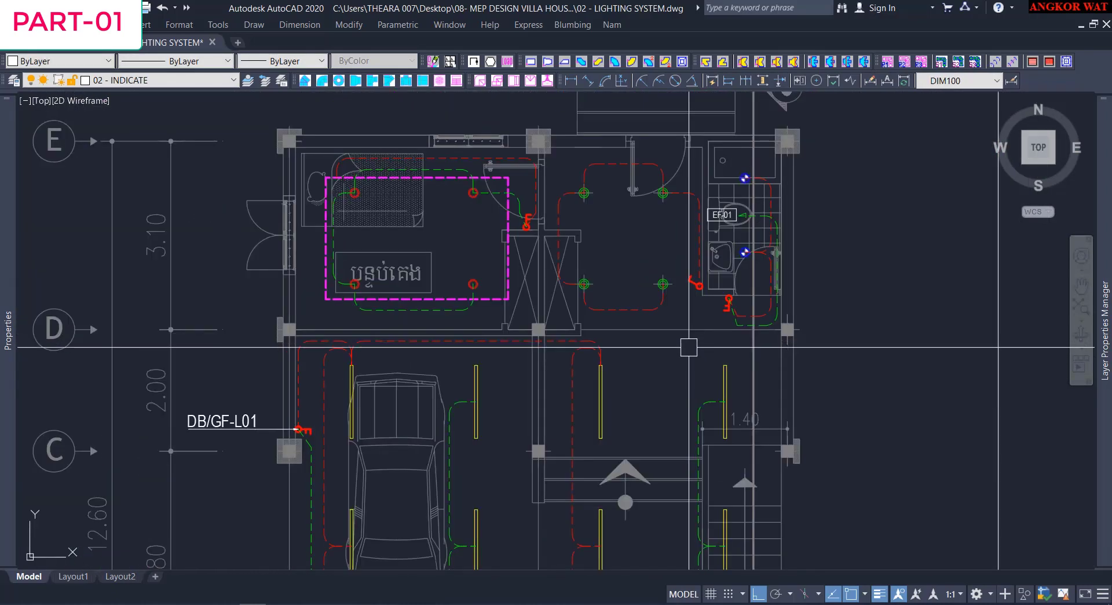
{"action": "middle_click_drag", "start_coordinate": [690, 373], "coordinate": [606, 342]}
{"action": "scroll", "coordinate": [611, 279], "scroll_direction": "up", "scroll_amount": 1}
{"action": "scroll", "coordinate": [635, 268], "scroll_direction": "up", "scroll_amount": 1}
{"action": "key", "text": "ctrl+v"}
{"action": "scroll", "coordinate": [670, 261], "scroll_direction": "up", "scroll_amount": 2}
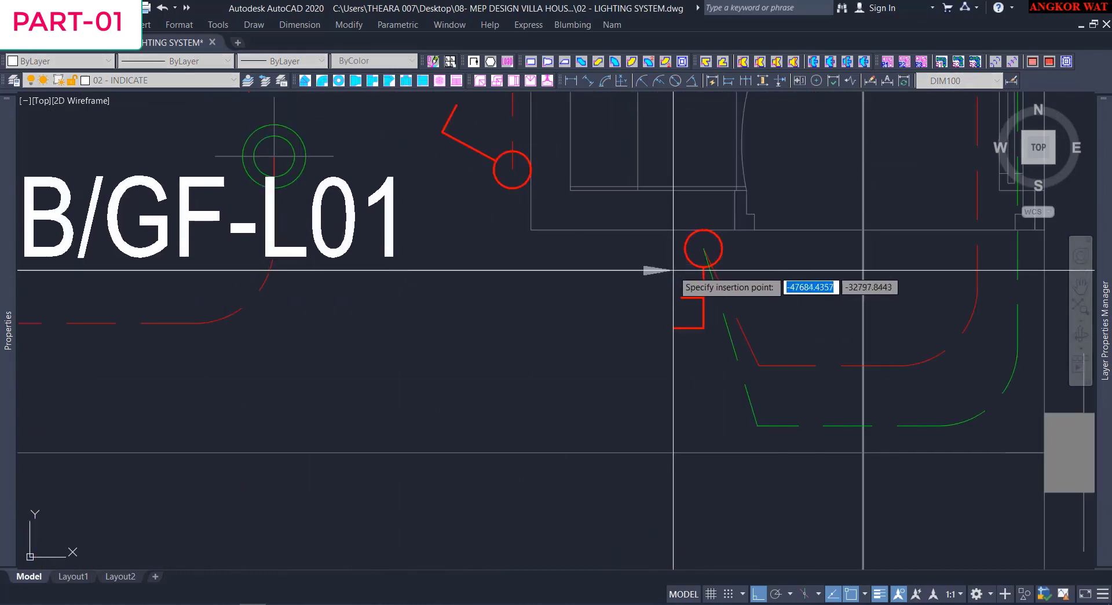
{"action": "left_click", "coordinate": [702, 248]}
Move the copied leader's bend and label down into the clear space below the wall line on grid D.
{"action": "scroll", "coordinate": [666, 259], "scroll_direction": "down", "scroll_amount": 2}
{"action": "left_click", "coordinate": [609, 255]}
{"action": "left_click", "coordinate": [624, 253]}
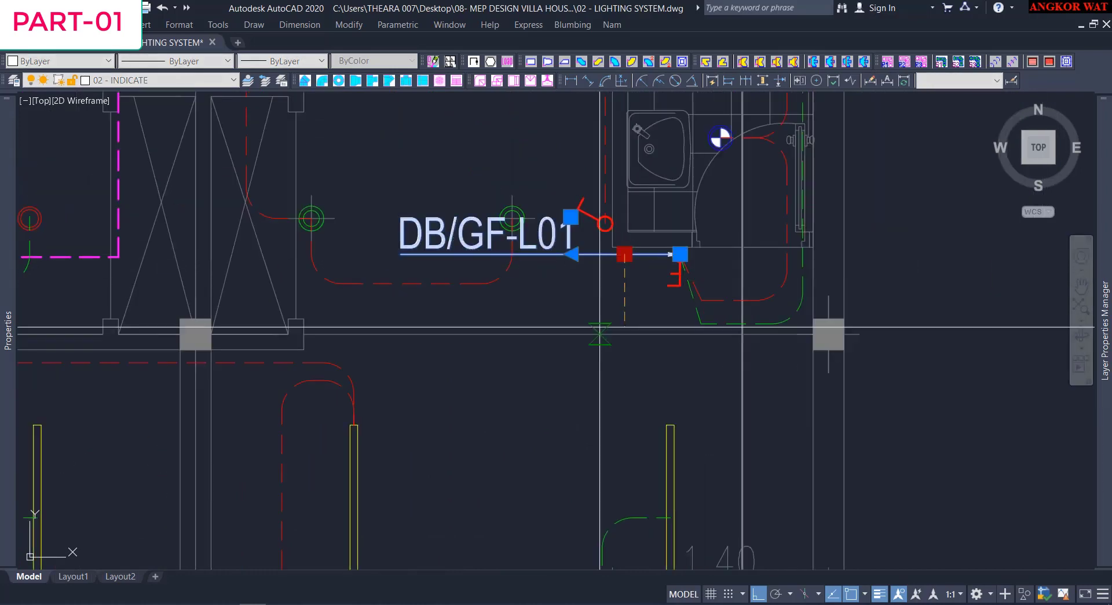
{"action": "left_click", "coordinate": [593, 394]}
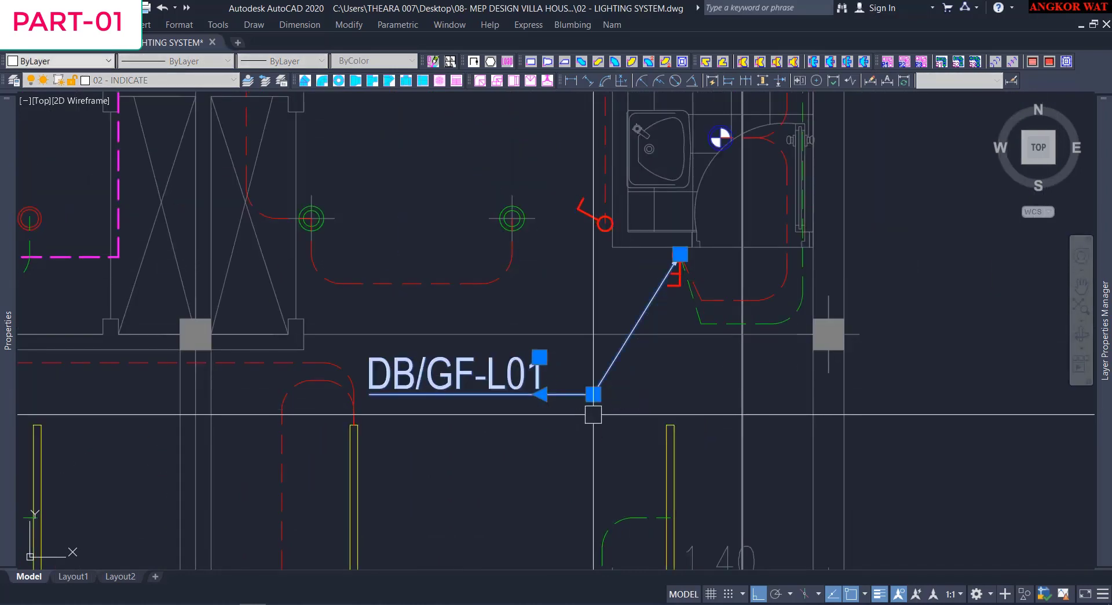
Add a second leader arrow from the copied label to the hall switch beside the bathroom wall.
{"action": "right_click", "coordinate": [575, 396]}
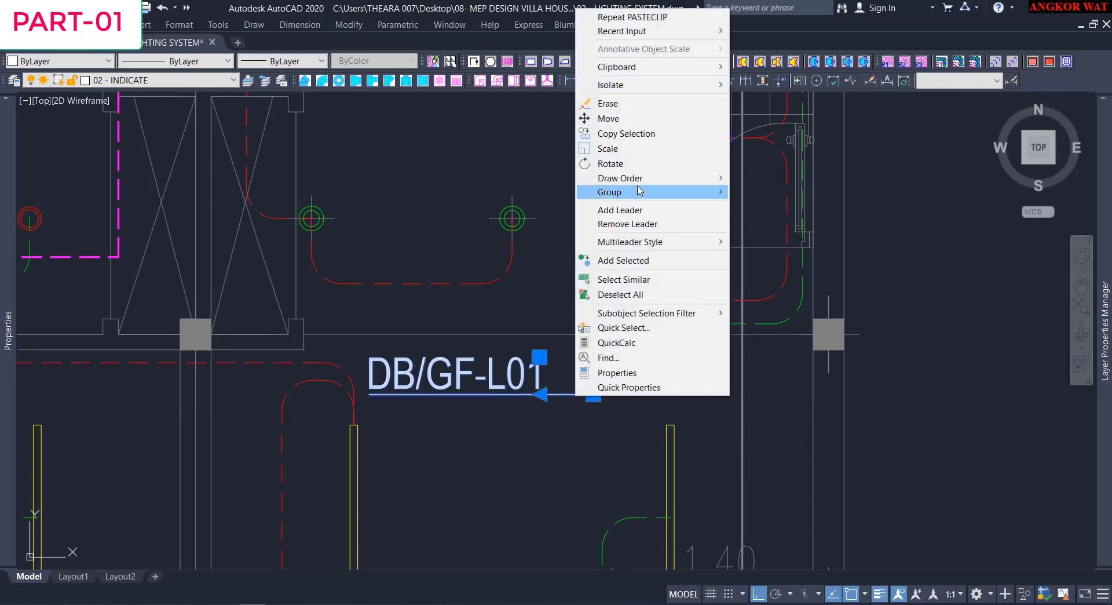
{"action": "left_click", "coordinate": [651, 213]}
{"action": "scroll", "coordinate": [623, 226], "scroll_direction": "up", "scroll_amount": 2}
{"action": "left_click", "coordinate": [579, 219]}
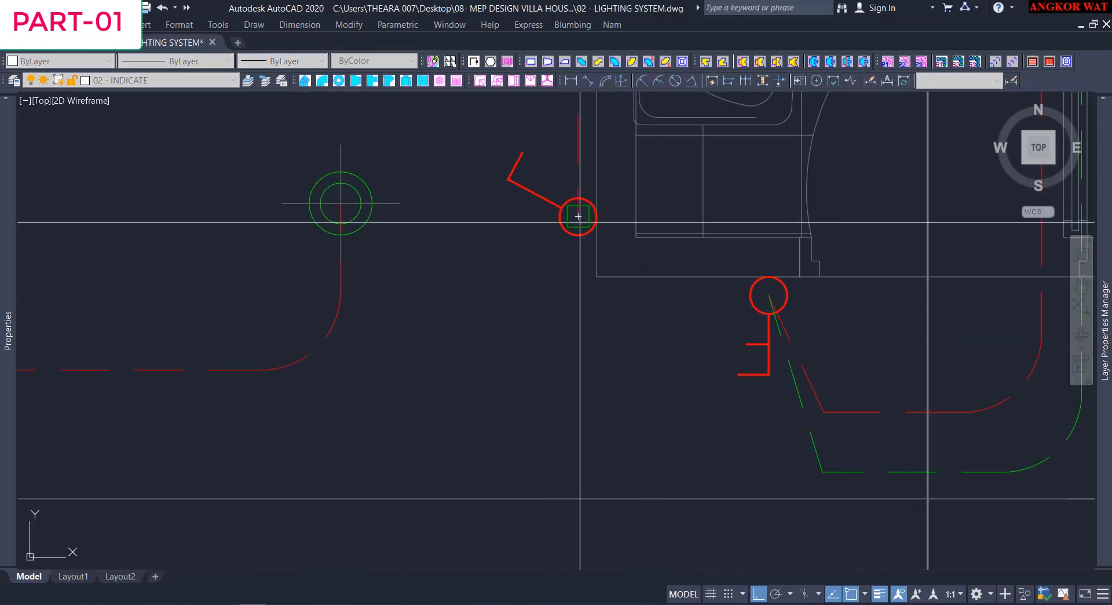
{"action": "key", "text": "Return"}
Change the label of the two-arrow leader to DB/GF-L02.
{"action": "scroll", "coordinate": [586, 278], "scroll_direction": "down", "scroll_amount": 2}
{"action": "double_click", "coordinate": [515, 404]}
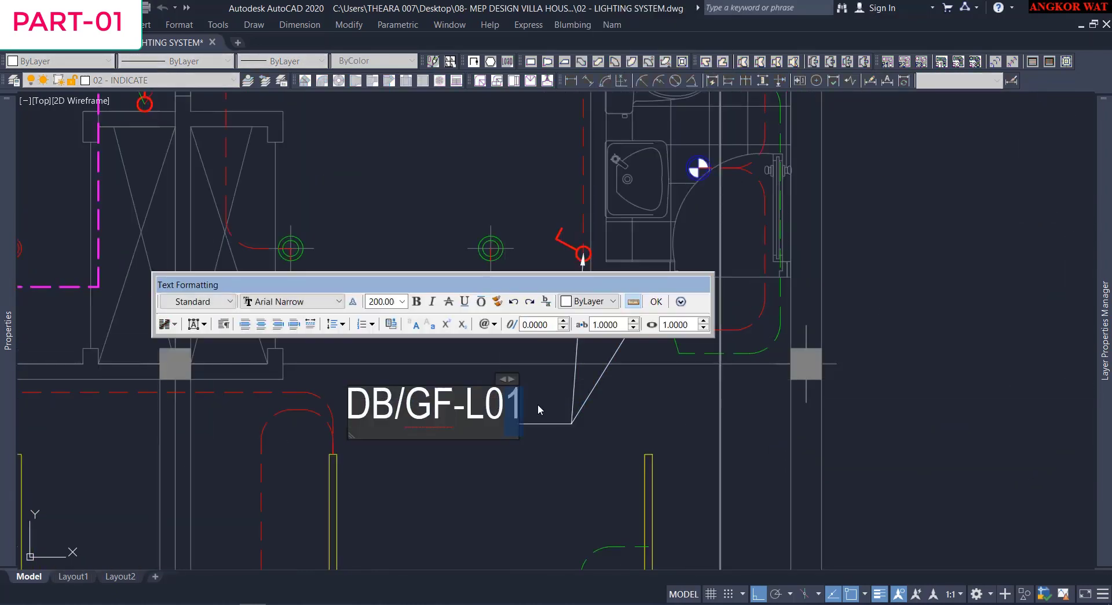
{"action": "type", "text": "2"}
{"action": "left_click", "coordinate": [544, 448]}
Add a horizontal multileader labelled DB/GF-L02 pointing at the bedroom switch above the closet.
{"action": "scroll", "coordinate": [568, 388], "scroll_direction": "down", "scroll_amount": 4}
{"action": "scroll", "coordinate": [516, 375], "scroll_direction": "up", "scroll_amount": 3}
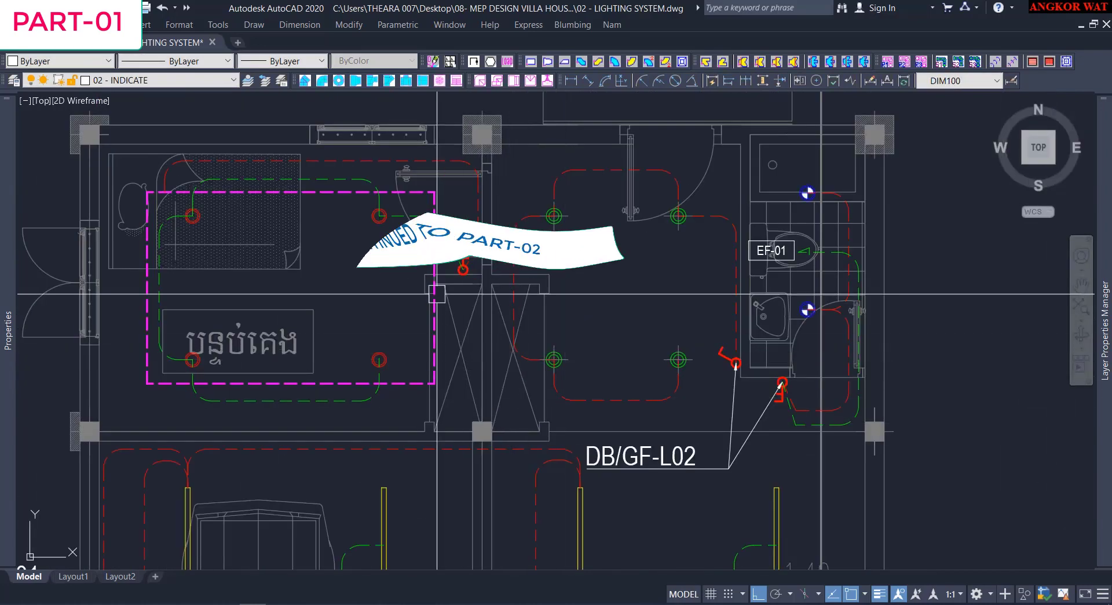
{"action": "middle_click_drag", "start_coordinate": [438, 296], "coordinate": [500, 325]}
{"action": "scroll", "coordinate": [499, 325], "scroll_direction": "up", "scroll_amount": 1}
{"action": "type", "text": "mld"}
{"action": "key", "text": "Return"}
{"action": "scroll", "coordinate": [508, 289], "scroll_direction": "up", "scroll_amount": 2}
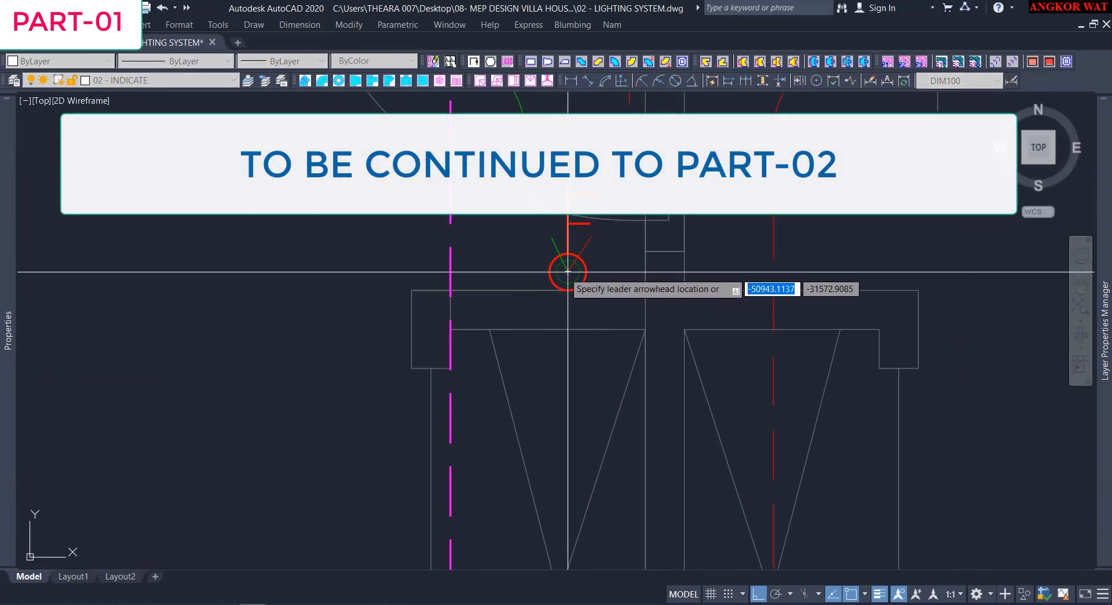
{"action": "left_click", "coordinate": [567, 272]}
{"action": "left_click", "coordinate": [286, 272]}
{"action": "scroll", "coordinate": [429, 339], "scroll_direction": "down", "scroll_amount": 4}
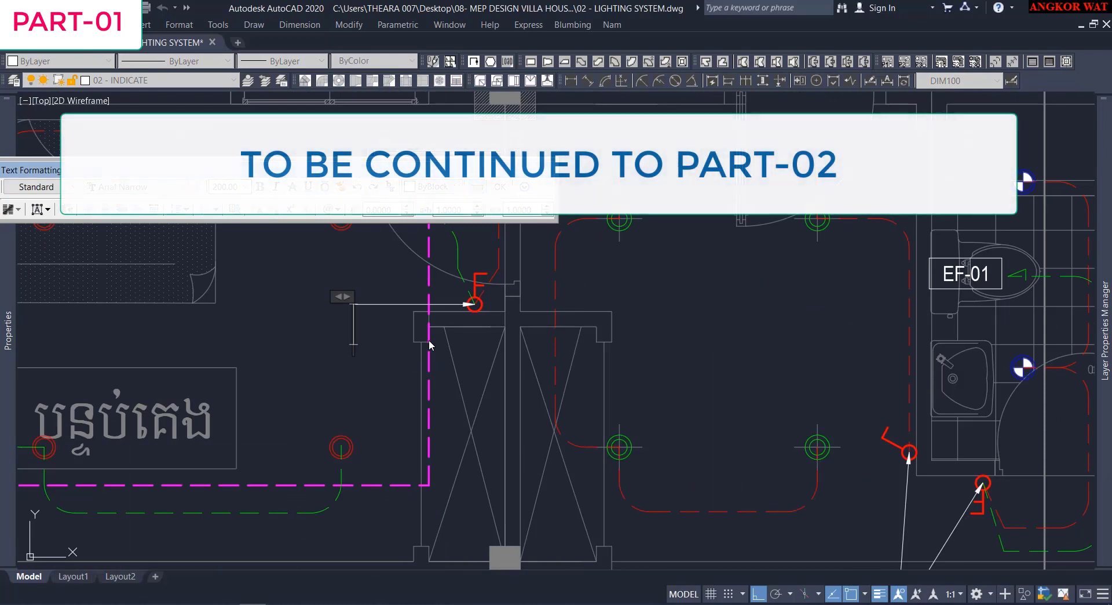
{"action": "type", "text": "DB/GF"}
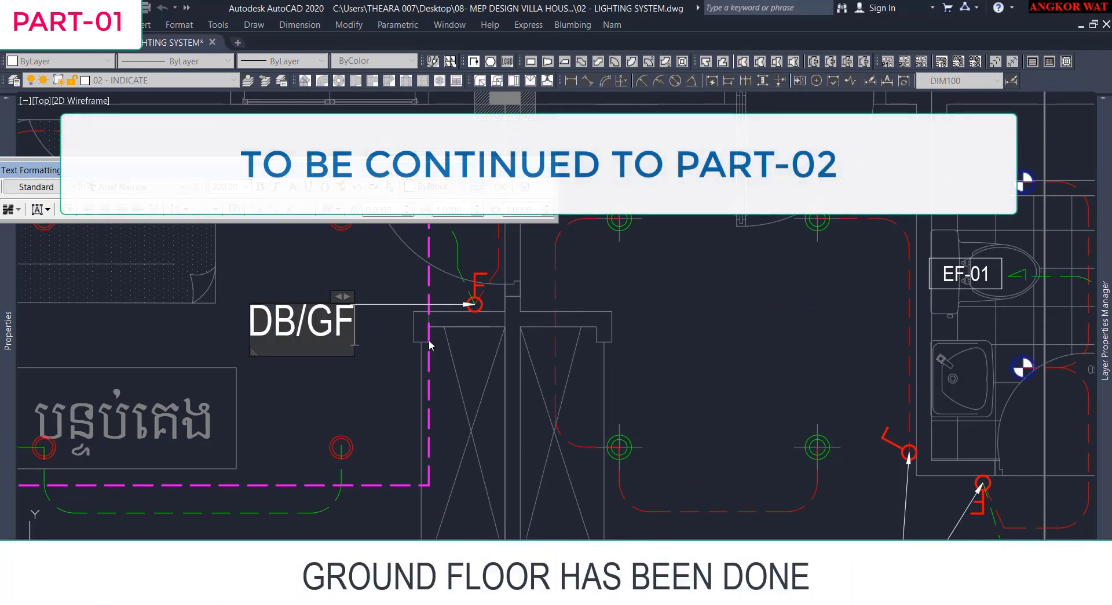
{"action": "type", "text": "-L02"}
{"action": "left_click", "coordinate": [378, 365]}
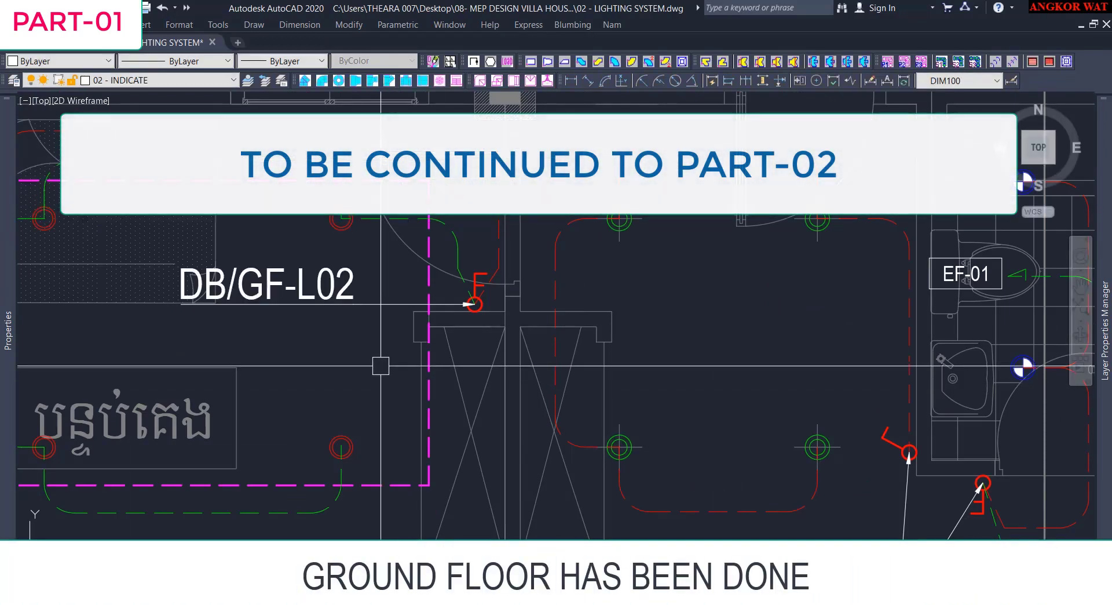
{"action": "scroll", "coordinate": [462, 385], "scroll_direction": "down", "scroll_amount": 3}
{"action": "mouse_move", "coordinate": [461, 384]}
{"action": "middle_mouse_down"}
{"action": "mouse_move", "coordinate": [500, 333]}
{"action": "mouse_move", "coordinate": [496, 305]}
{"action": "middle_mouse_up"}
{"action": "scroll", "coordinate": [499, 333], "scroll_direction": "down", "scroll_amount": 5}
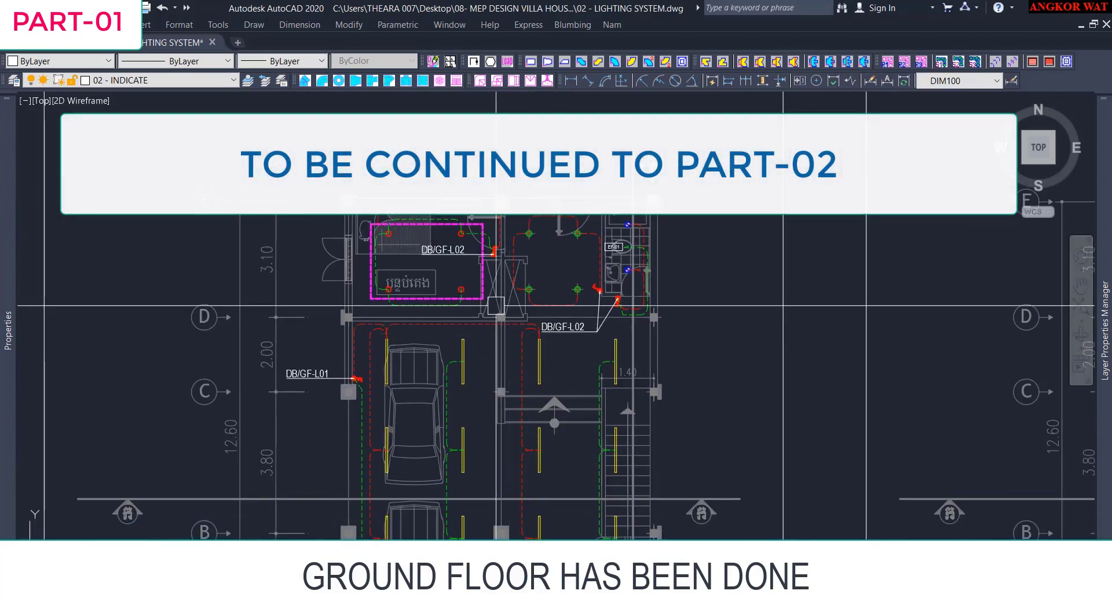